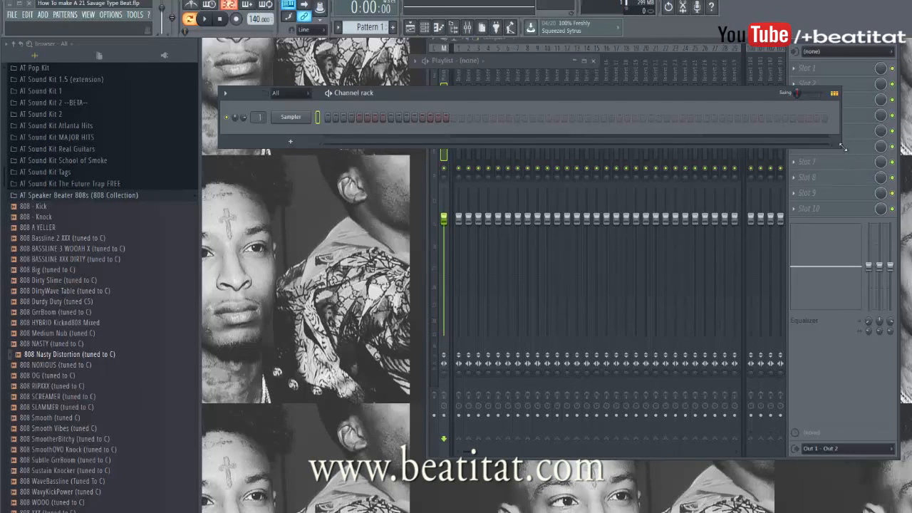
# Step: Open the Sampler channel's piano roll and stamp an Aeolian scale starting on D6 at the beginning of bar 1
pyautogui.rightClick(290, 118)
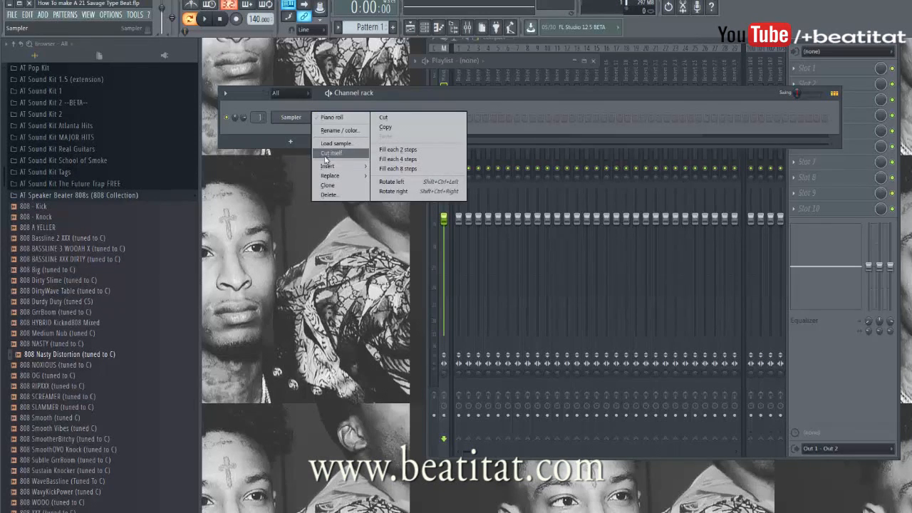
pyautogui.click(328, 119)
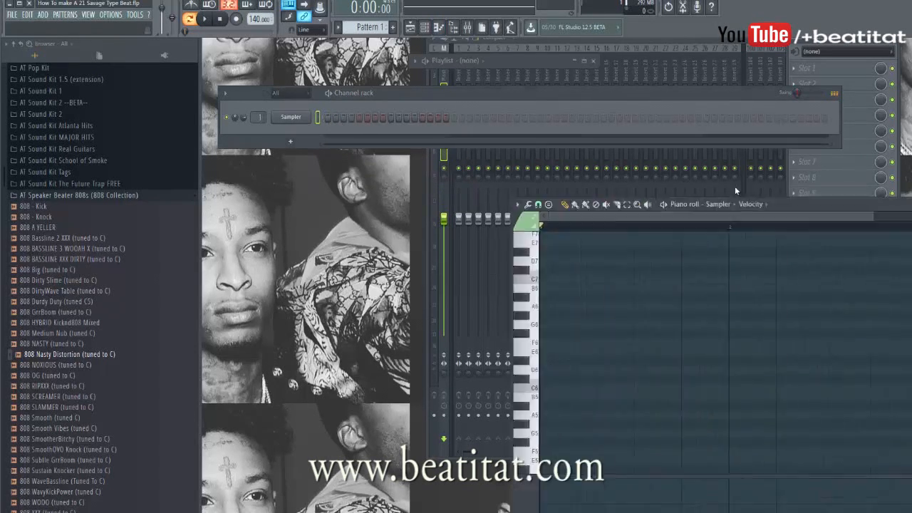
pyautogui.moveTo(540, 56); pyautogui.dragTo(443, 59)
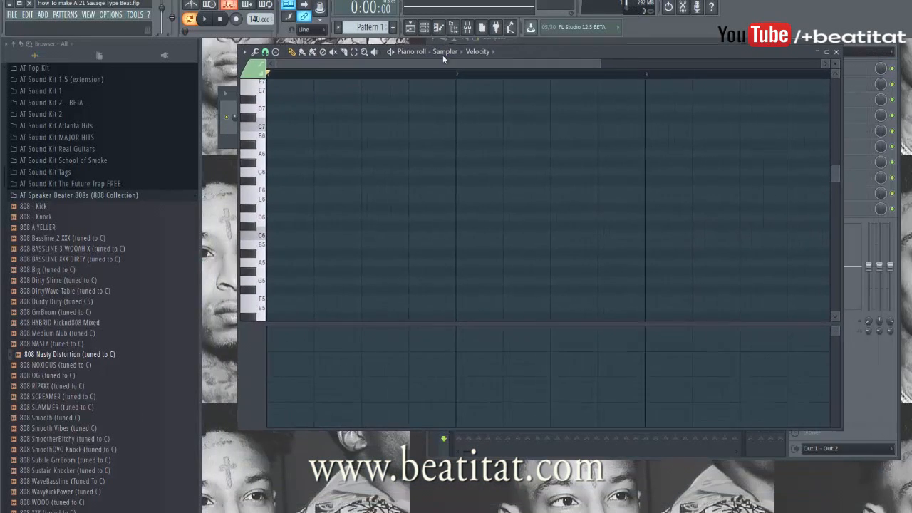
pyautogui.click(244, 52)
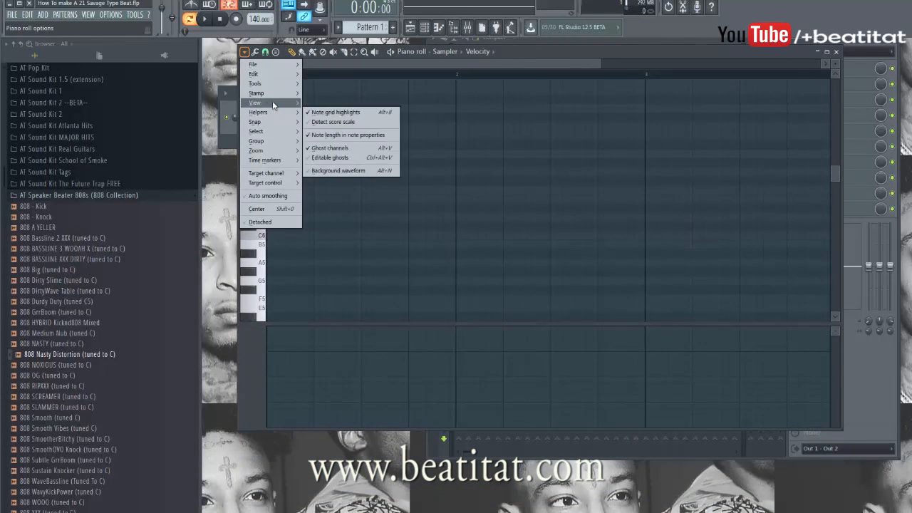
pyautogui.moveTo(275, 98)
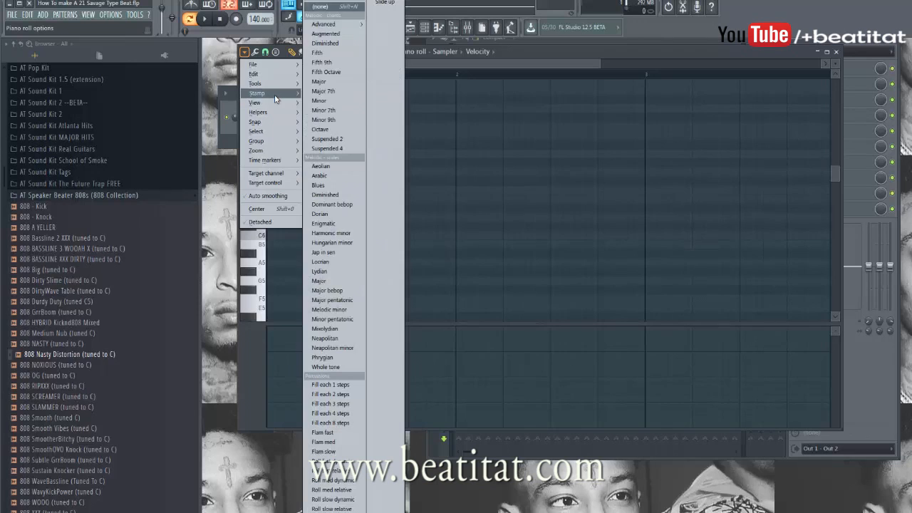
pyautogui.click(340, 168)
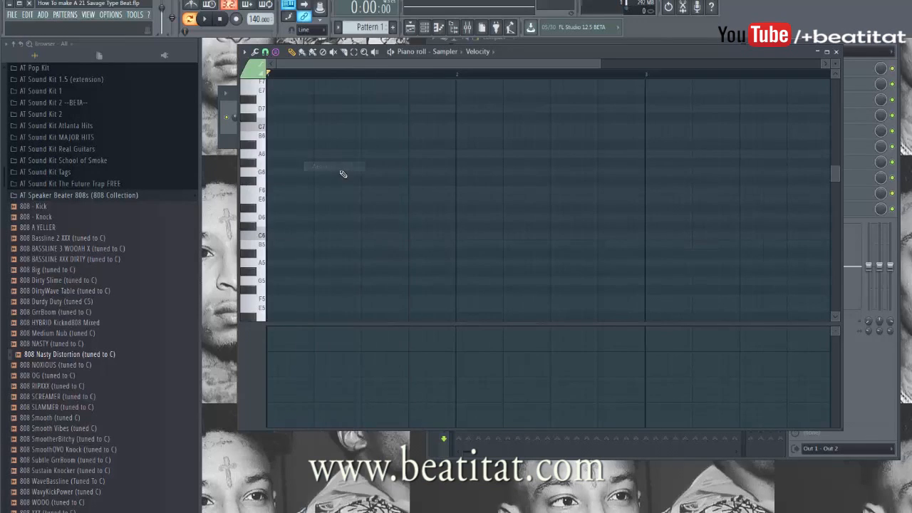
pyautogui.click(292, 217)
# Step: Stretch all the stamped scale notes so they fill bars 1 to 4
pyautogui.moveTo(296, 220); pyautogui.dragTo(713, 217)
pyautogui.hotkey('ctrl', 'a')
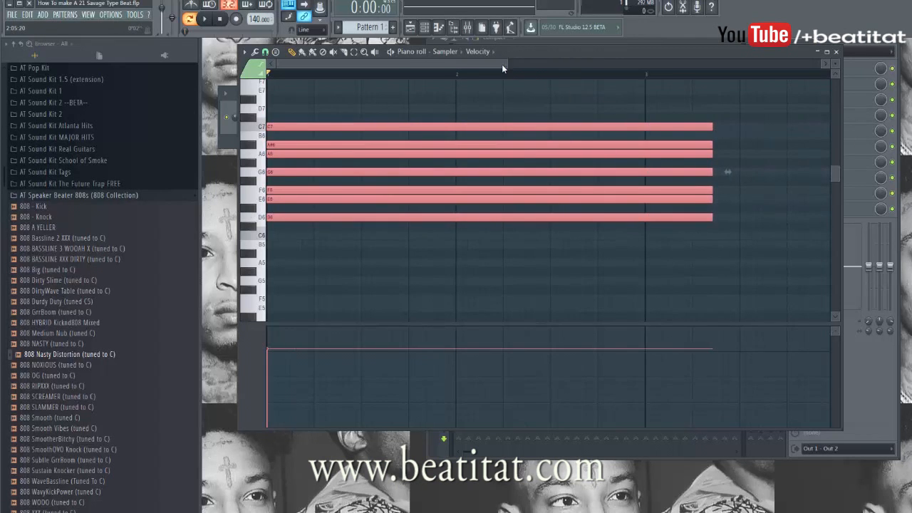
pyautogui.moveTo(505, 65); pyautogui.dragTo(750, 129)
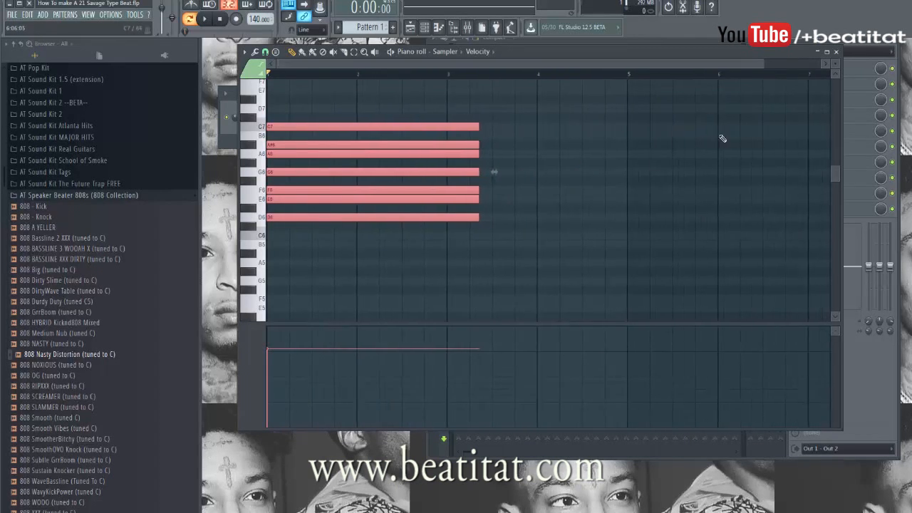
pyautogui.moveTo(483, 161); pyautogui.dragTo(623, 146)
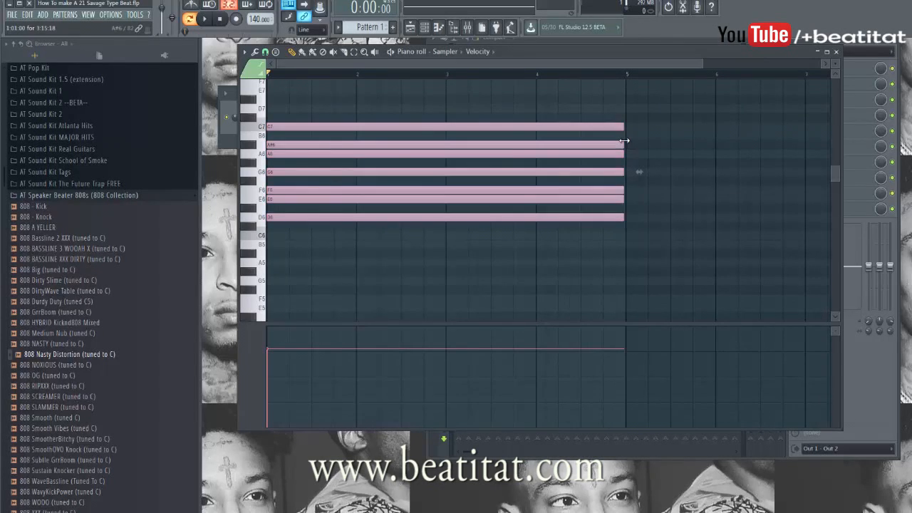
# Step: Duplicate the stamped scale notes in place and transpose the copy one octave down
pyautogui.hotkey('ctrl', 'a')
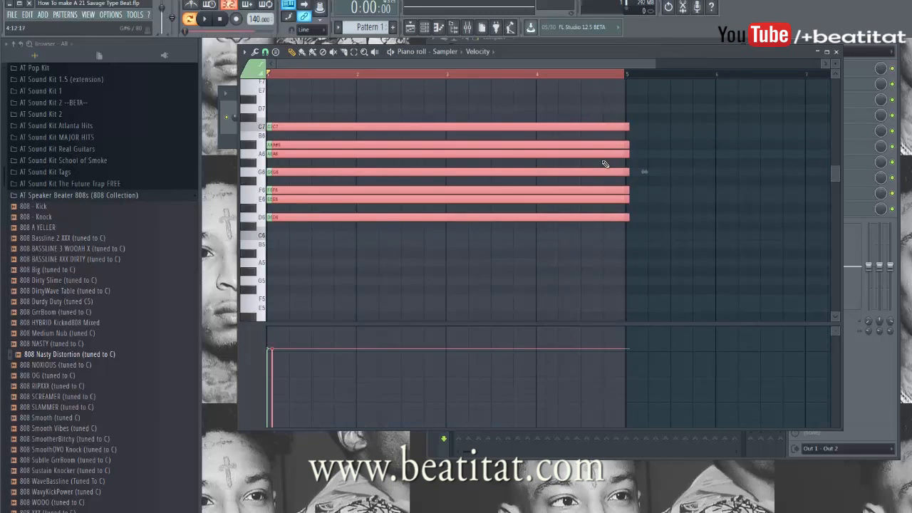
pyautogui.hotkey('ctrl', 'Down')
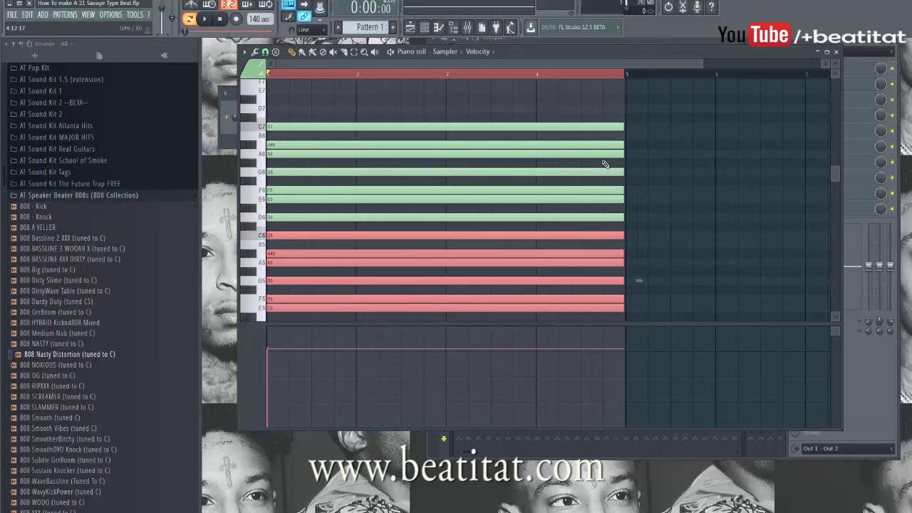
pyautogui.hotkey('ctrl', 'a')
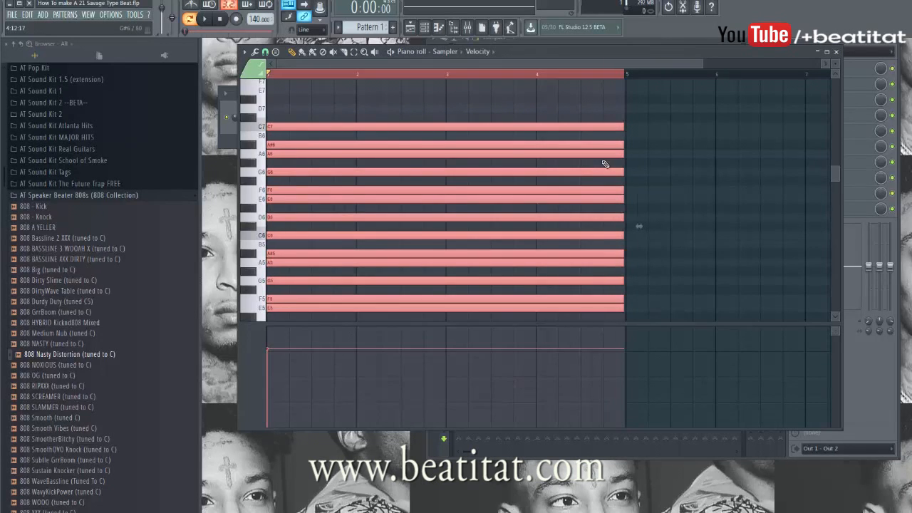
pyautogui.hotkey('ctrl', 'd')
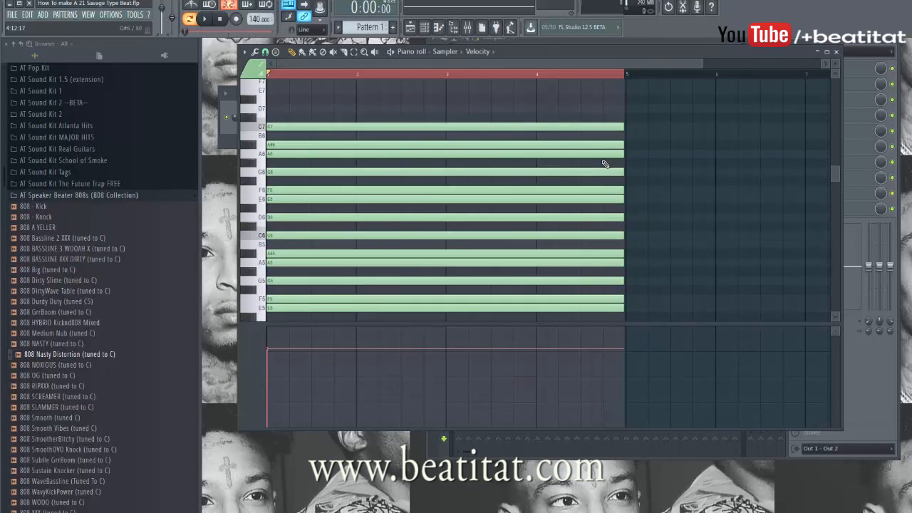
# Step: Duplicate all the scale notes and transpose the copy up into the higher octaves, then close the Sampler's piano roll
pyautogui.hotkey('ctrl', 'a')
pyautogui.hotkey('ctrl', 'b')
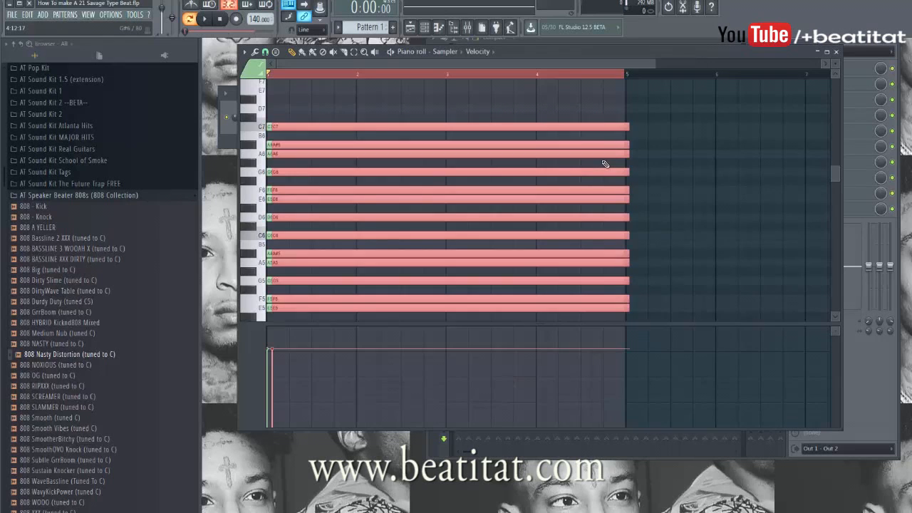
pyautogui.hotkey('ctrl', 'Up')
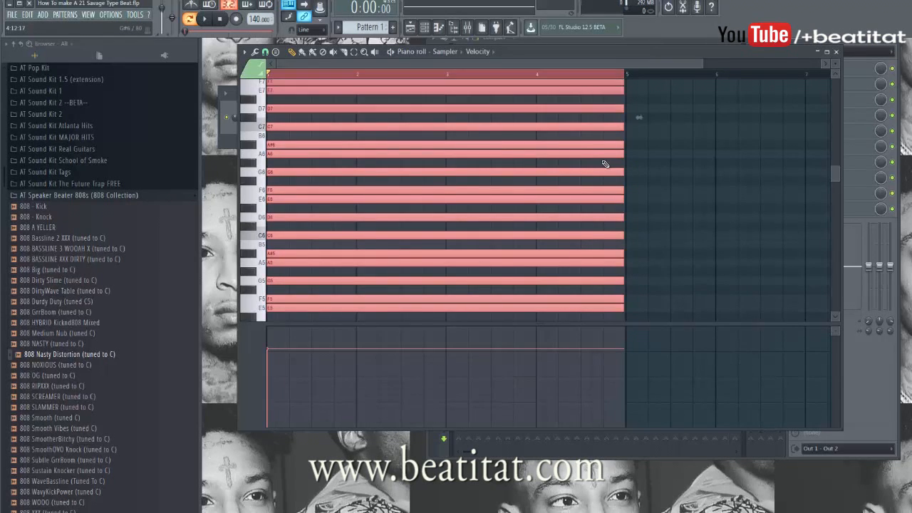
pyautogui.hotkey('ctrl', 'Up')
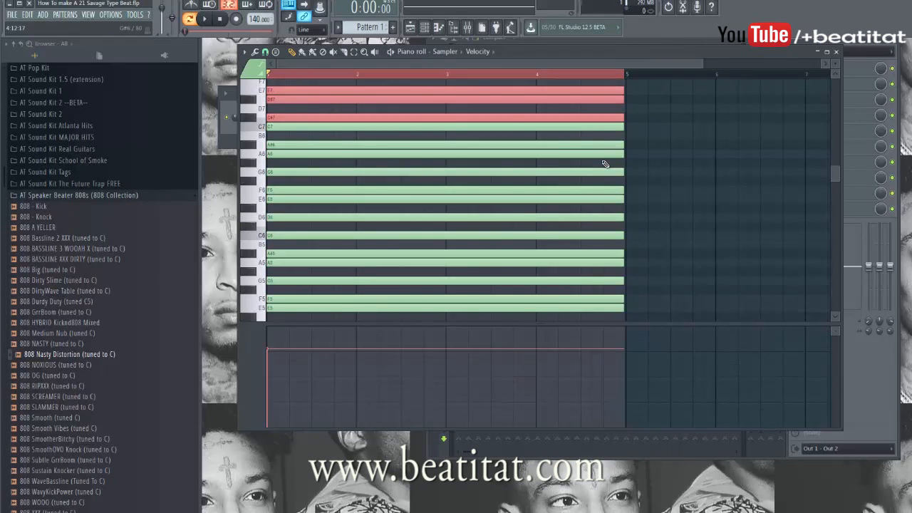
pyautogui.click(836, 51)
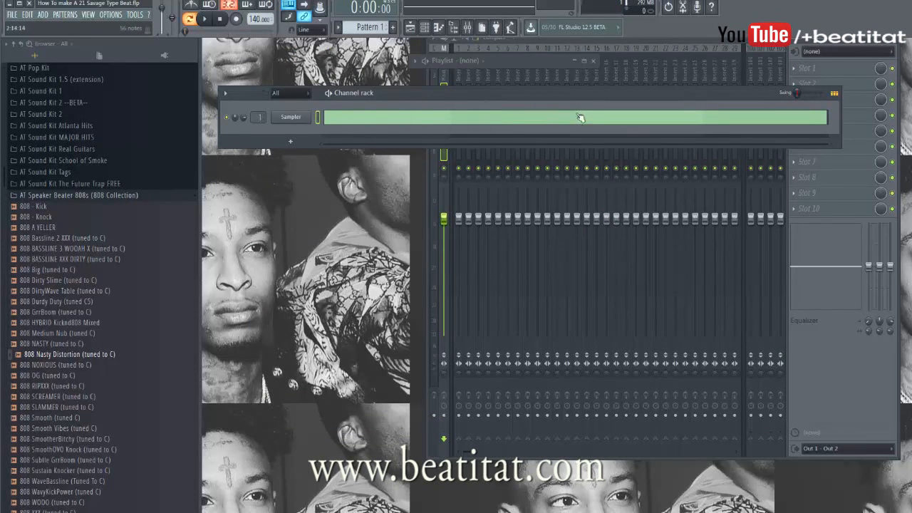
# Step: Insert an FL Keys channel in the channel rack and open its piano roll
pyautogui.rightClick(303, 118)
pyautogui.click(345, 168)
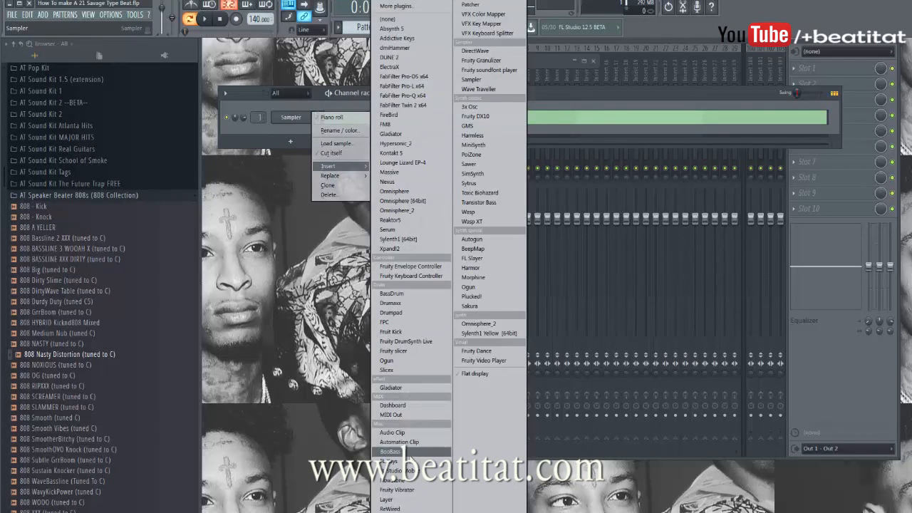
pyautogui.click(392, 461)
pyautogui.rightClick(303, 117)
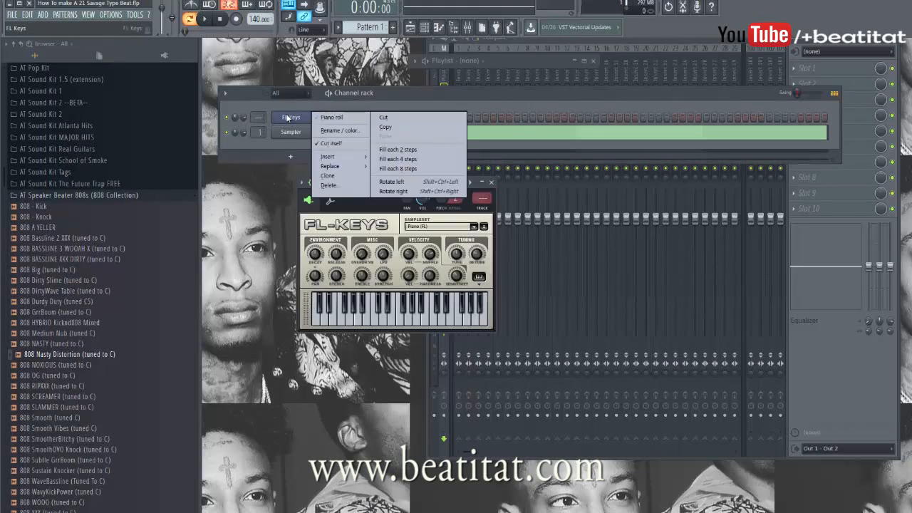
pyautogui.click(335, 115)
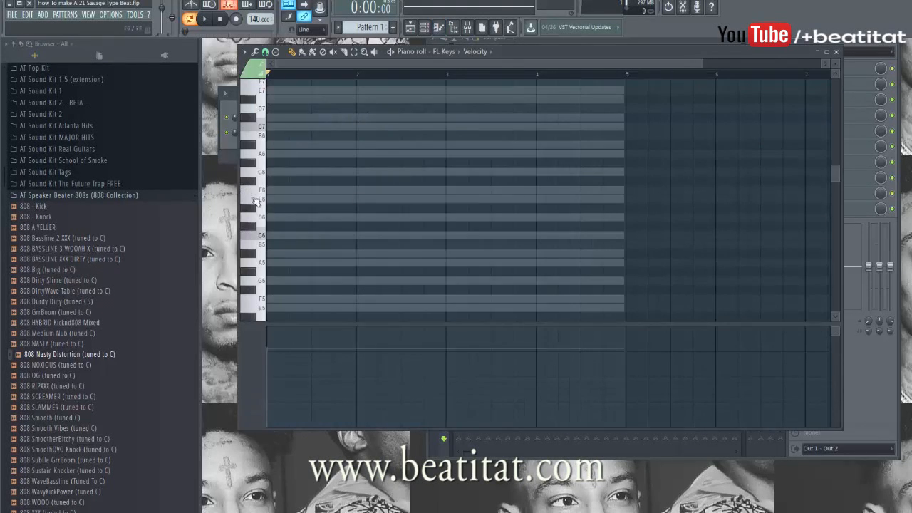
# Step: Place D6, F6 and A6 notes at the start of bar 1, each one bar long
pyautogui.click(275, 220)
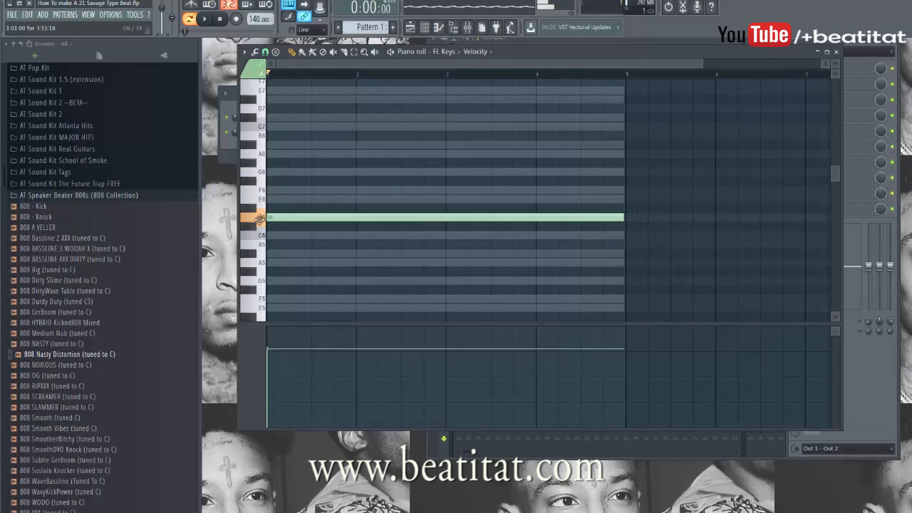
pyautogui.moveTo(623, 219); pyautogui.dragTo(354, 258)
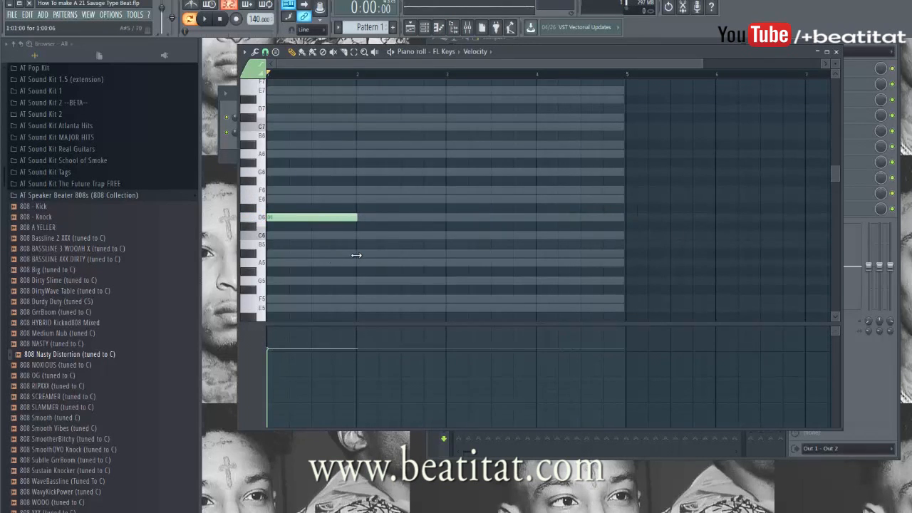
pyautogui.moveTo(287, 198); pyautogui.dragTo(270, 189)
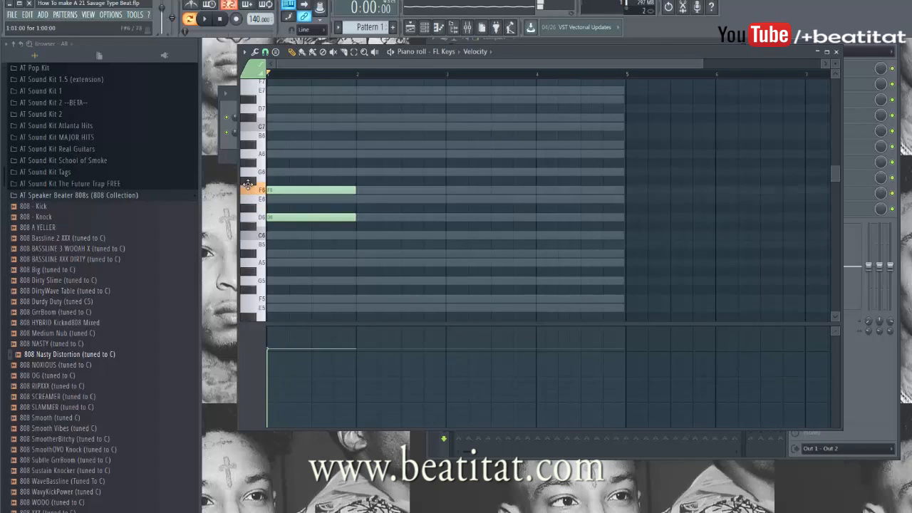
pyautogui.click(270, 154)
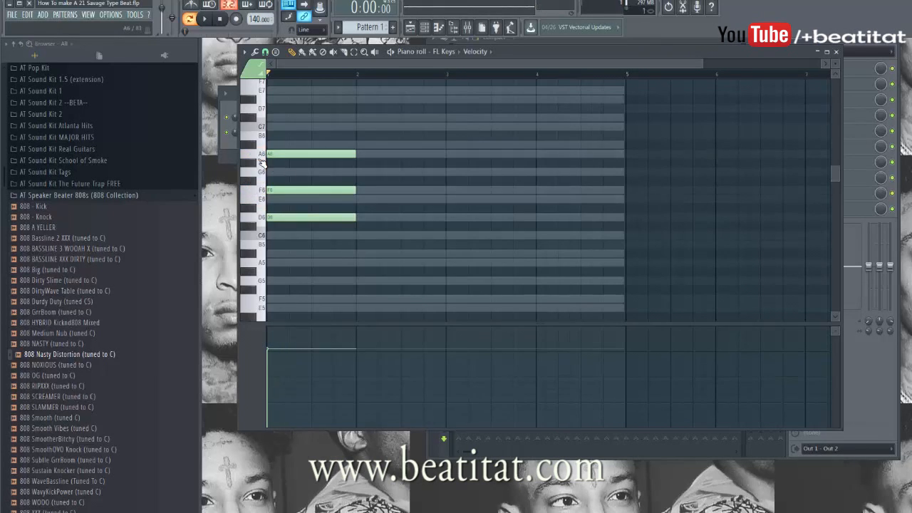
pyautogui.press('space')
pyautogui.press('space')
pyautogui.moveTo(315, 241); pyautogui.dragTo(318, 262)
pyautogui.press('space')
pyautogui.press('space')
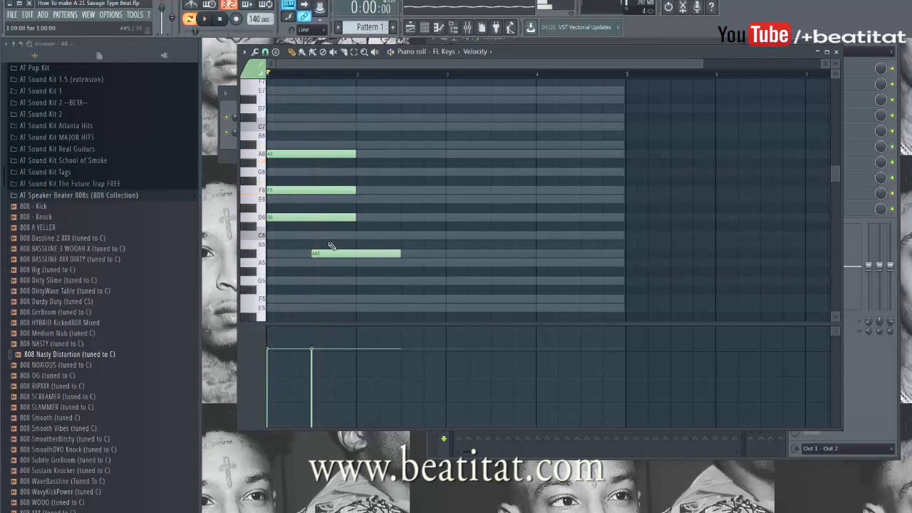
pyautogui.rightClick(388, 253)
# Step: Delete the D6 and F6 notes at the start and place a one-bar F6 note on beat 4 of bar 1
pyautogui.rightClick(347, 218)
pyautogui.rightClick(338, 191)
pyautogui.press('space')
pyautogui.press('space')
pyautogui.press('space')
pyautogui.moveTo(332, 171); pyautogui.dragTo(351, 188)
pyautogui.press('space')
pyautogui.press('space')
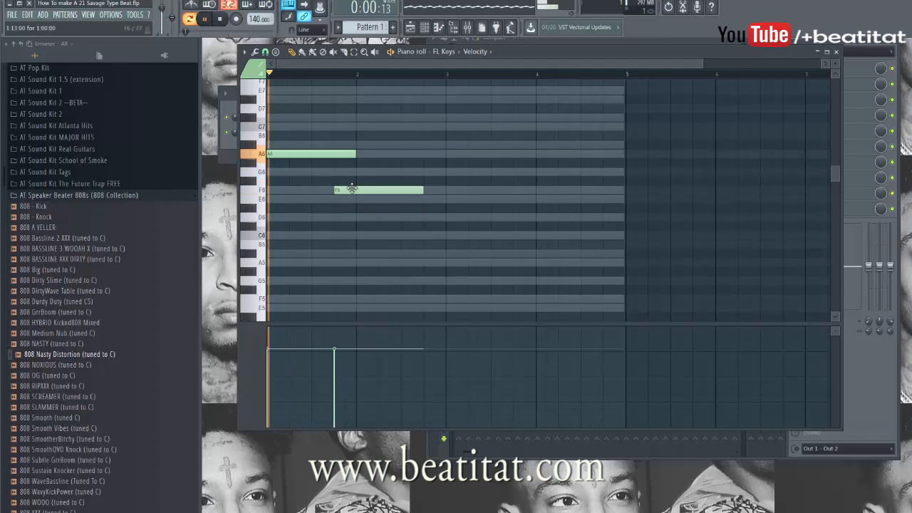
# Step: Add a one-bar D6 note at the start of bar 2 and play the melody back
pyautogui.click(361, 234)
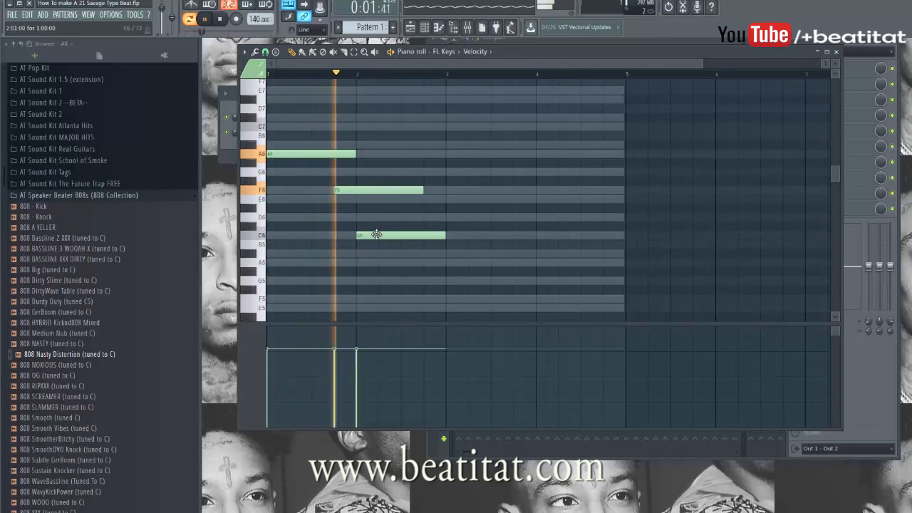
pyautogui.press('space')
pyautogui.moveTo(376, 234); pyautogui.dragTo(375, 213)
pyautogui.press('space')
pyautogui.press('space')
# Step: Add an A#6 note on beat 3 of bar 2, shorten it to end at bar 3, and check it in playback
pyautogui.moveTo(400, 235); pyautogui.dragTo(406, 256)
pyautogui.rightClick(408, 255)
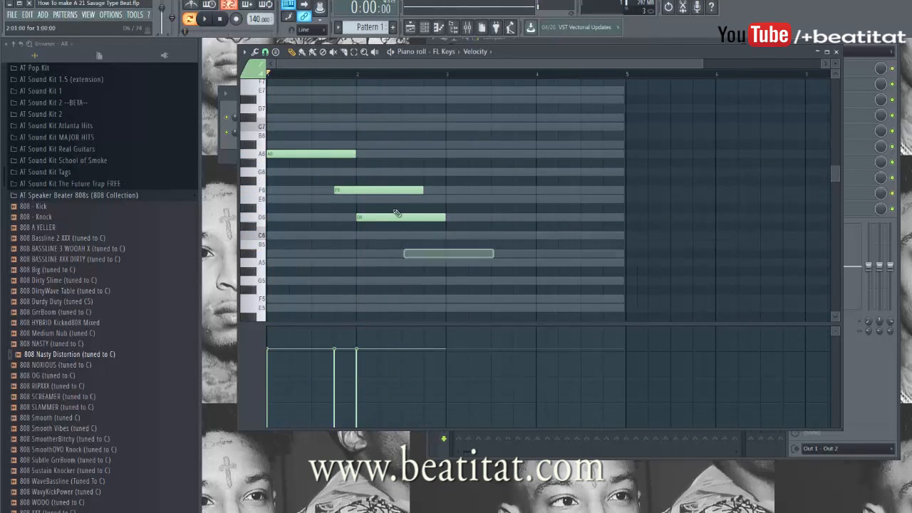
pyautogui.click(402, 144)
pyautogui.moveTo(414, 147); pyautogui.dragTo(411, 147)
pyautogui.press('space')
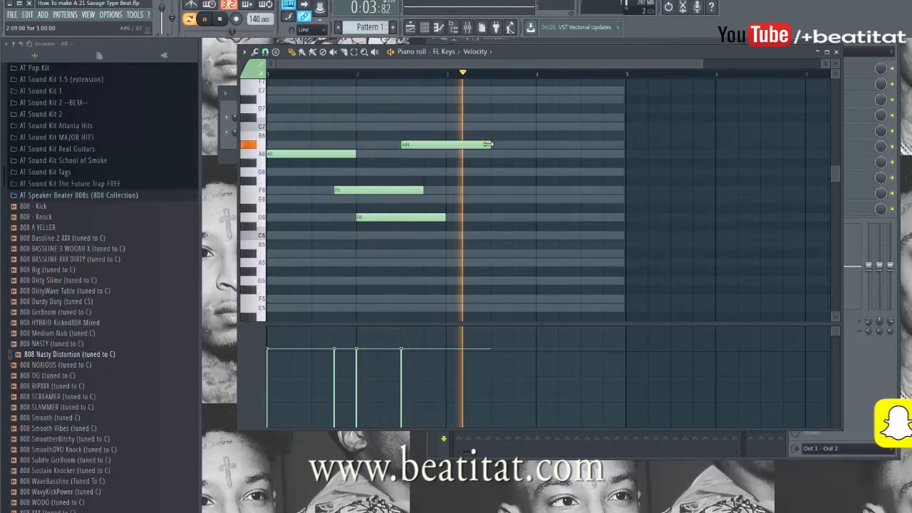
pyautogui.moveTo(487, 144); pyautogui.dragTo(443, 144)
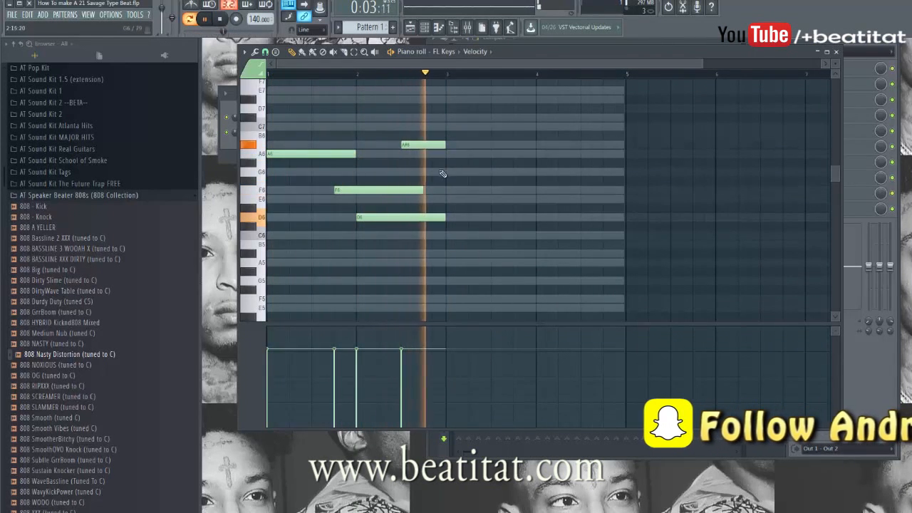
pyautogui.press('space')
# Step: Duplicate the four-note melody into bars 3 and 4, align the copy with the start of bar 3, and close the piano roll
pyautogui.hotkey('ctrl', 'a')
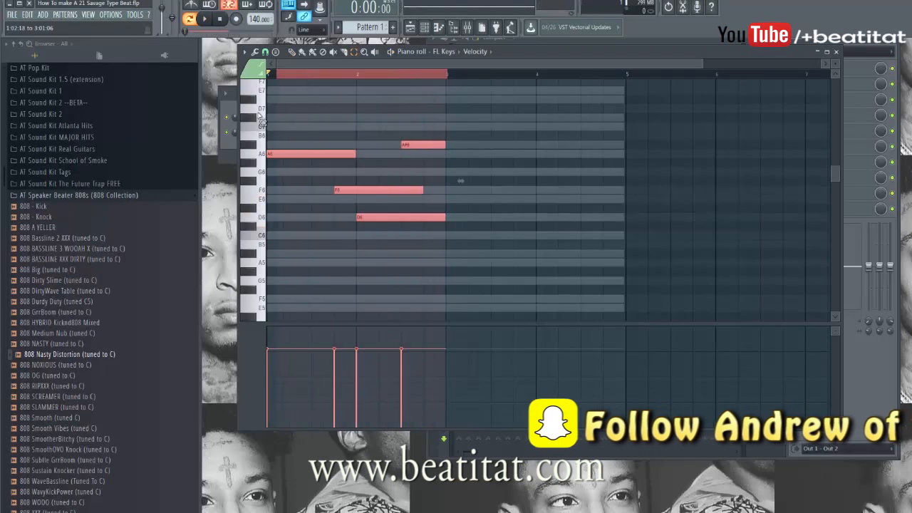
pyautogui.hotkey('ctrl', 'b')
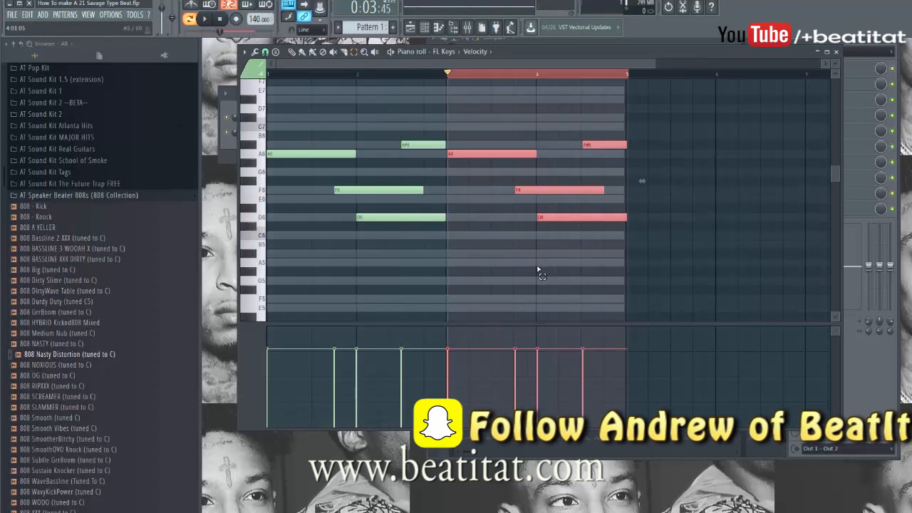
pyautogui.scroll(3, 506, 232)
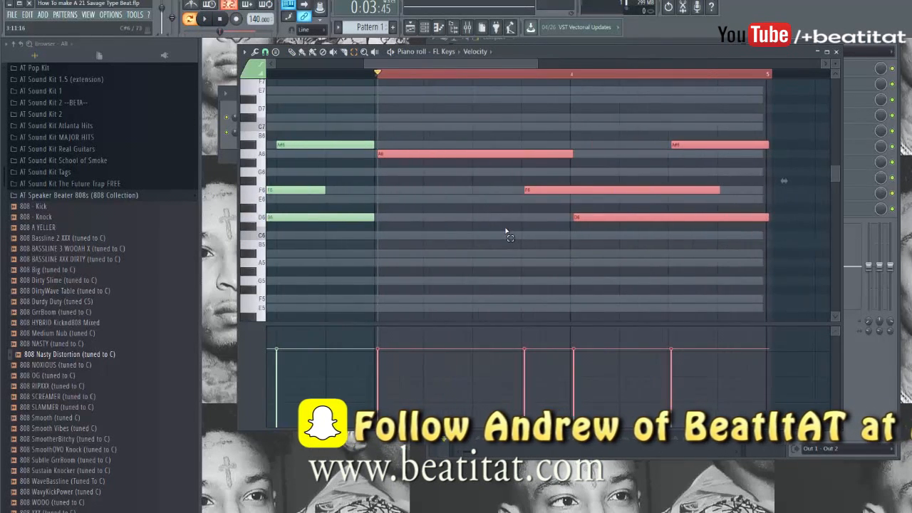
pyautogui.hotkey('shift', 'Left')
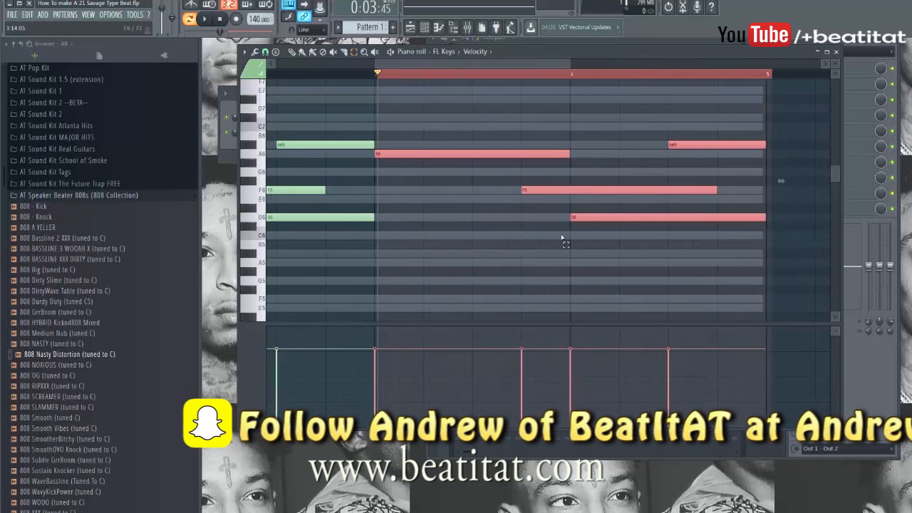
pyautogui.keyDown('ctrl'); pyautogui.click(540, 245); pyautogui.keyUp('ctrl')
pyautogui.press('Escape')
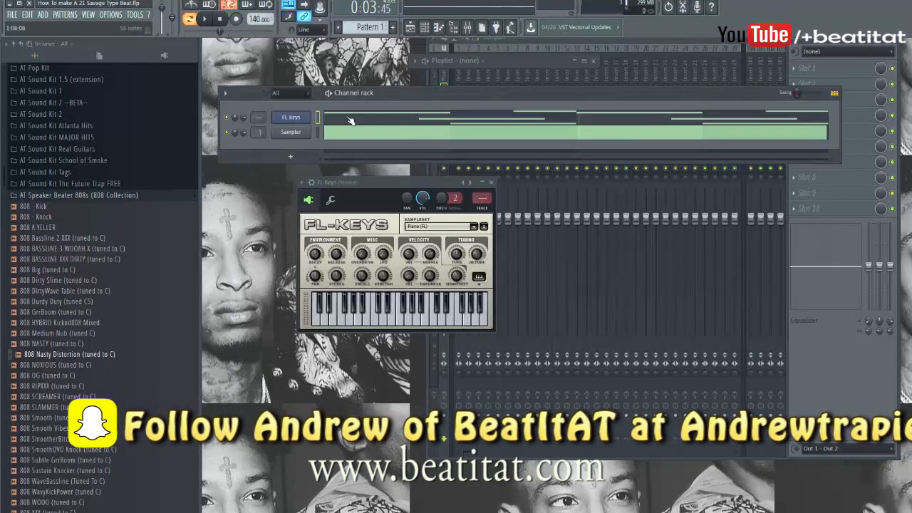
# Step: Reopen the FL Keys melody, place a half-bar C7 note near beat 3 of bar 3, and play it back
pyautogui.click(358, 124)
pyautogui.scroll(3, 422, 236)
pyautogui.scroll(3, 396, 211)
pyautogui.scroll(-5, 396, 211)
pyautogui.keyDown('ctrl'); pyautogui.rightClick(398, 212); pyautogui.keyUp('ctrl')
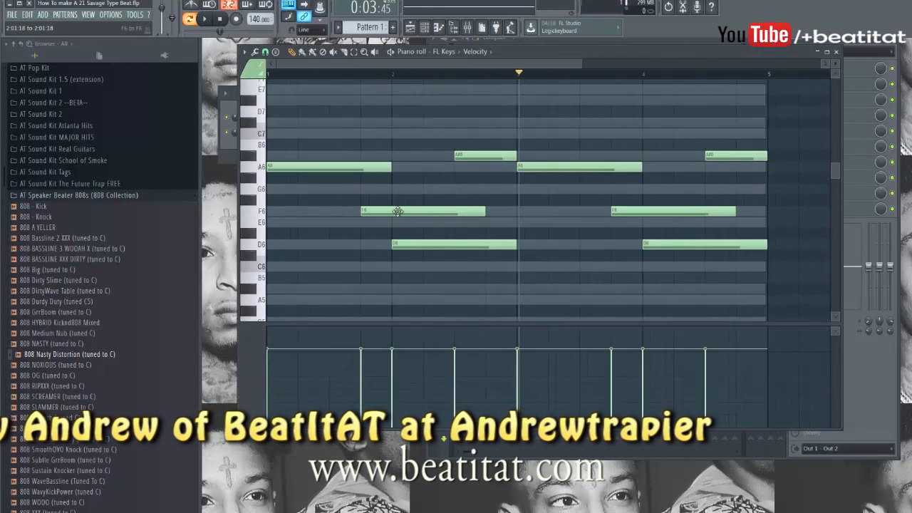
pyautogui.keyDown('ctrl'); pyautogui.rightClick(398, 212); pyautogui.keyUp('ctrl')
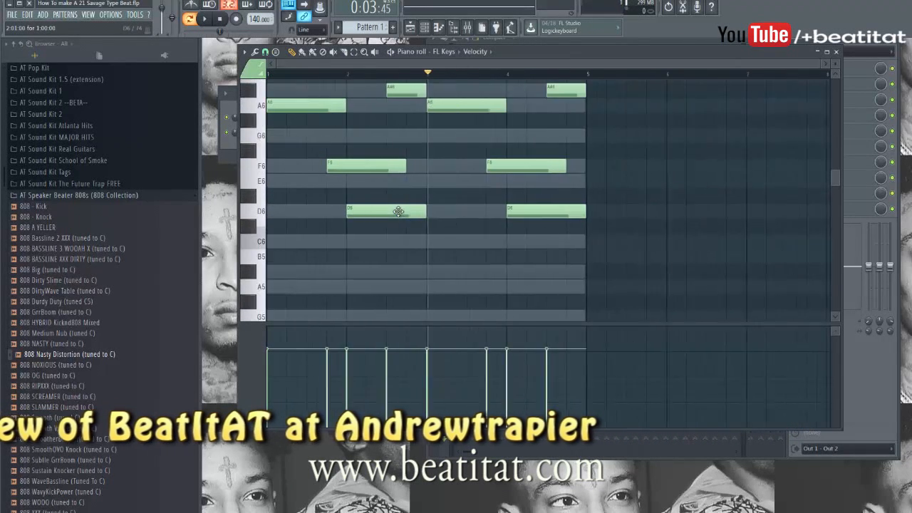
pyautogui.moveTo(836, 64); pyautogui.dragTo(835, 76)
pyautogui.scroll(3, 383, 218)
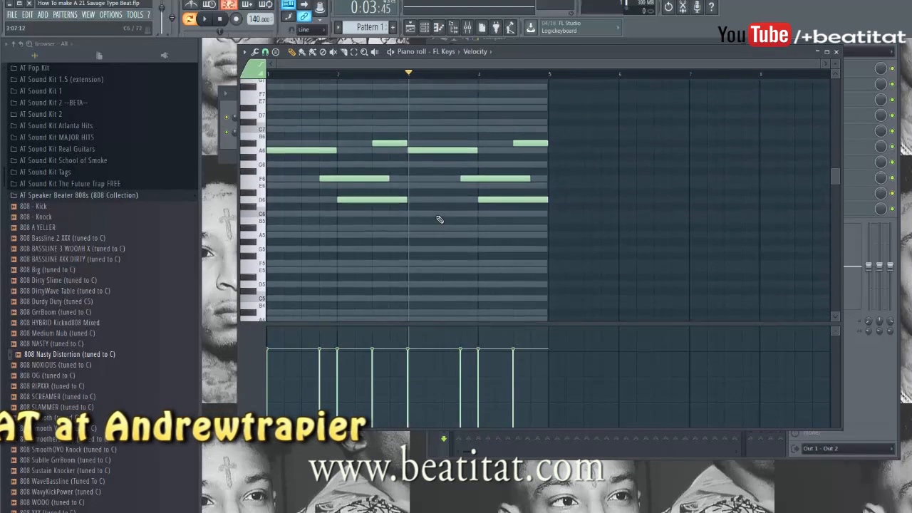
pyautogui.moveTo(442, 215); pyautogui.dragTo(462, 131)
pyautogui.press('space')
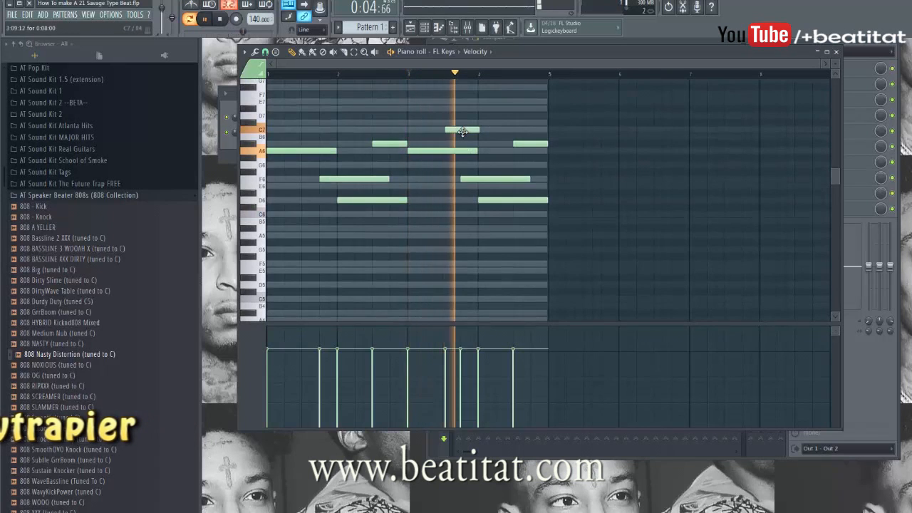
# Step: Move the C7 note down to A#6, aligned to beat 3 of bar 3, and check it in playback
pyautogui.press('space')
pyautogui.moveTo(462, 131); pyautogui.dragTo(461, 144)
pyautogui.press('space')
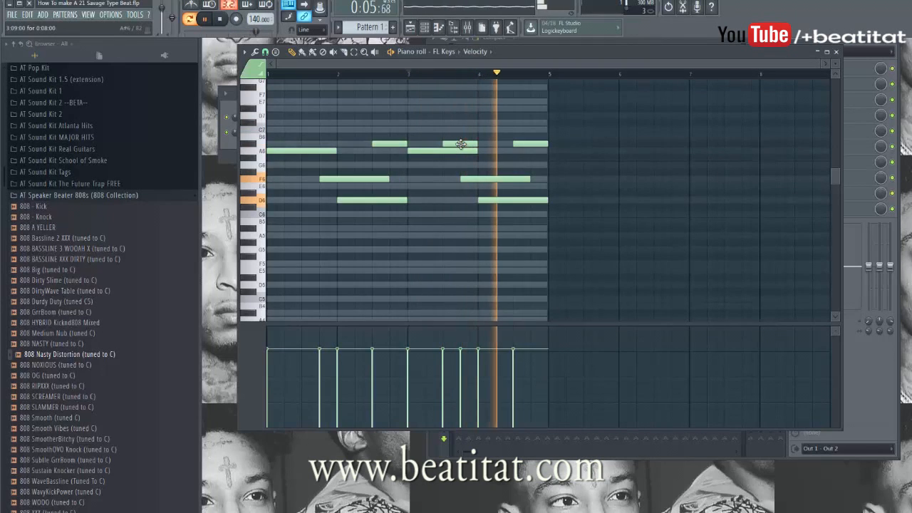
pyautogui.press('space')
pyautogui.press('space')
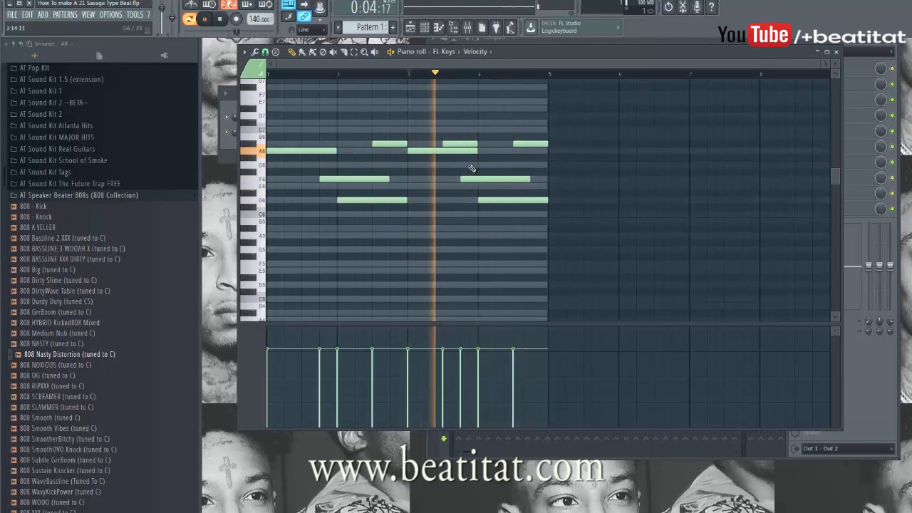
# Step: Add a half-bar G6 note in bar 4, shift it to start around beat 2, and play the melody back
pyautogui.click(488, 165)
pyautogui.press('space')
pyautogui.moveTo(487, 164); pyautogui.dragTo(501, 164)
pyautogui.press('space')
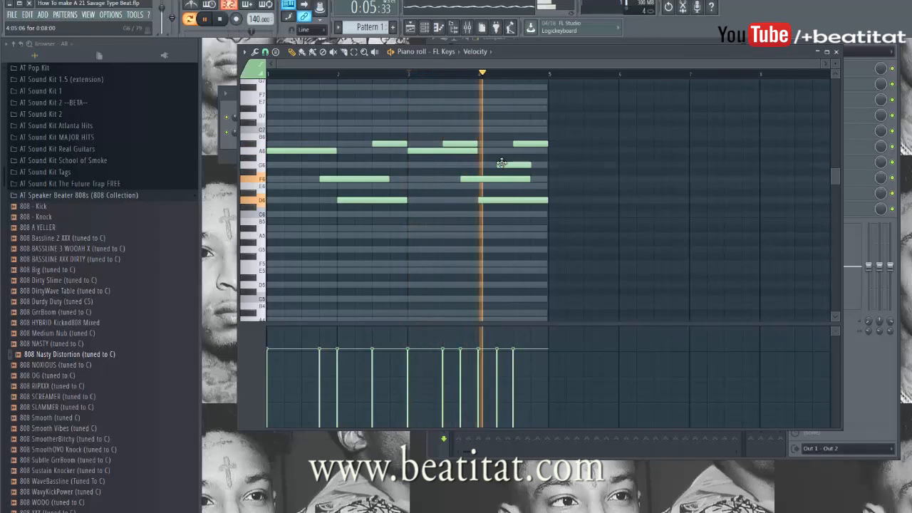
pyautogui.press('space')
# Step: Transpose the entire FL Keys melody up one octave and close the piano roll
pyautogui.keyDown('ctrl'); pyautogui.click(502, 164); pyautogui.keyUp('ctrl')
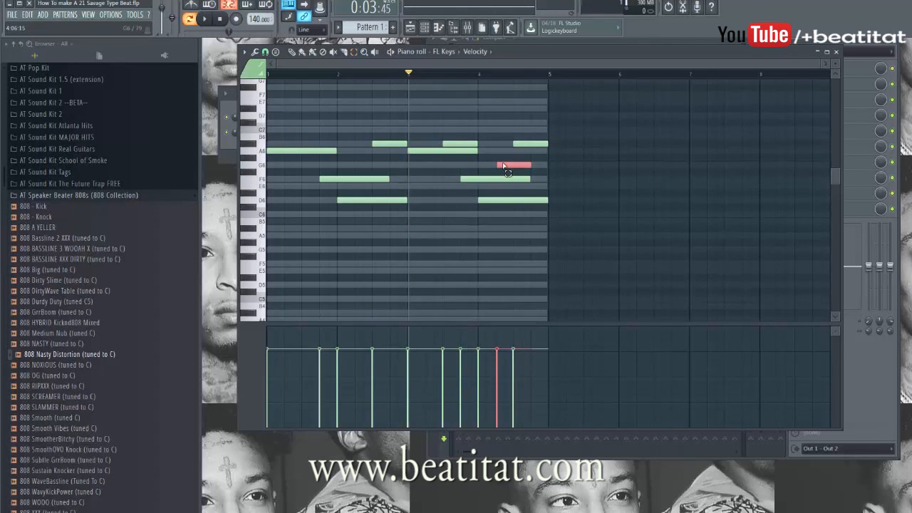
pyautogui.keyDown('ctrl'); pyautogui.click(501, 253); pyautogui.keyUp('ctrl')
pyautogui.hotkey('ctrl', 'Up')
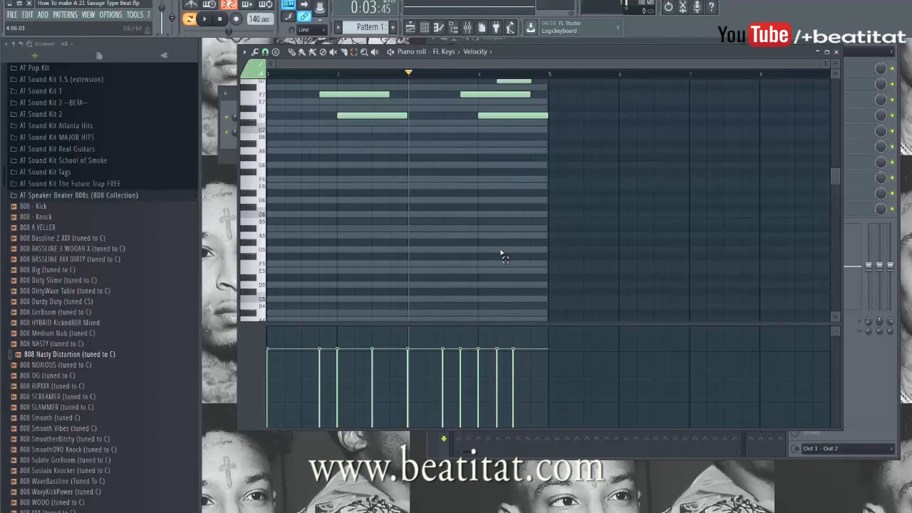
pyautogui.press('F7')
# Step: Mute the FL Keys channel and clone it to get a second FL Keys channel
pyautogui.click(294, 117)
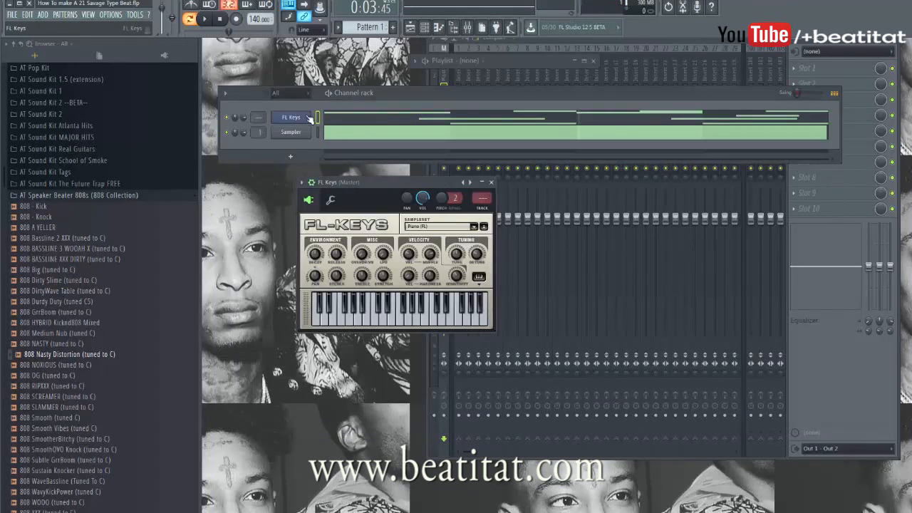
pyautogui.rightClick(303, 118)
pyautogui.moveTo(330, 166)
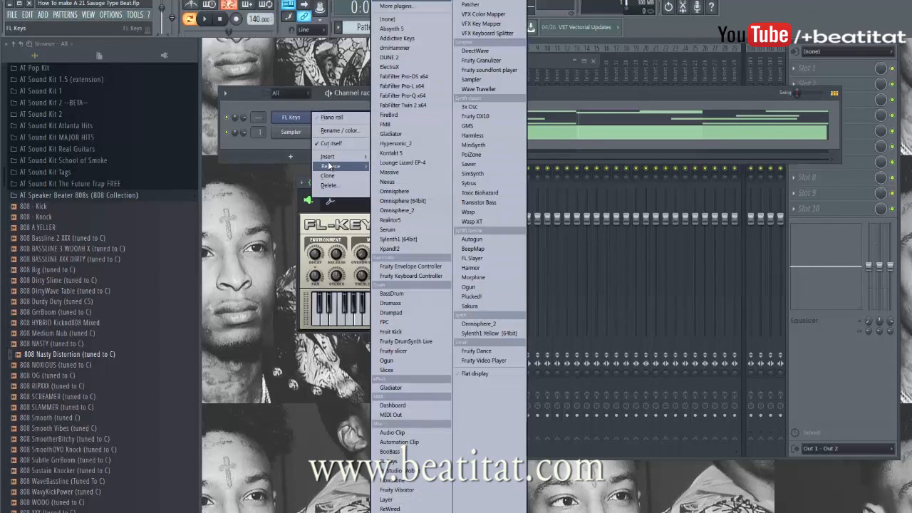
pyautogui.click(288, 119)
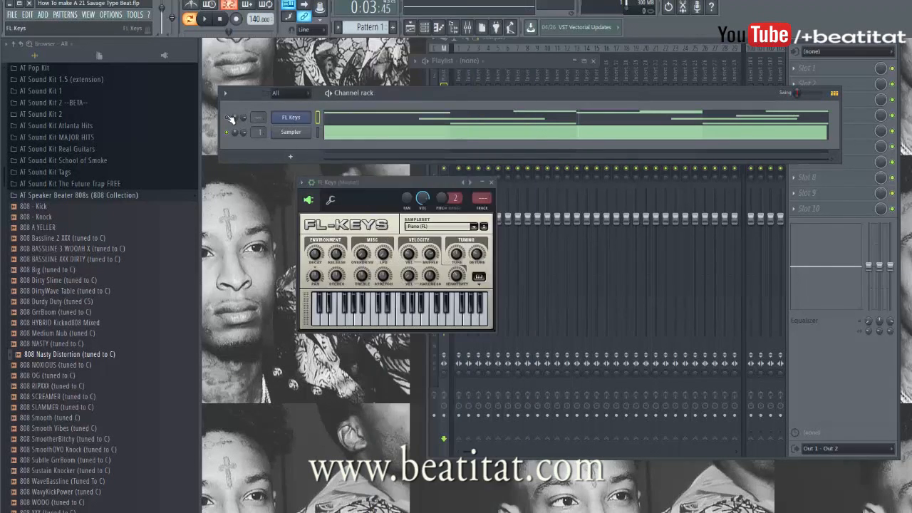
pyautogui.rightClick(289, 119)
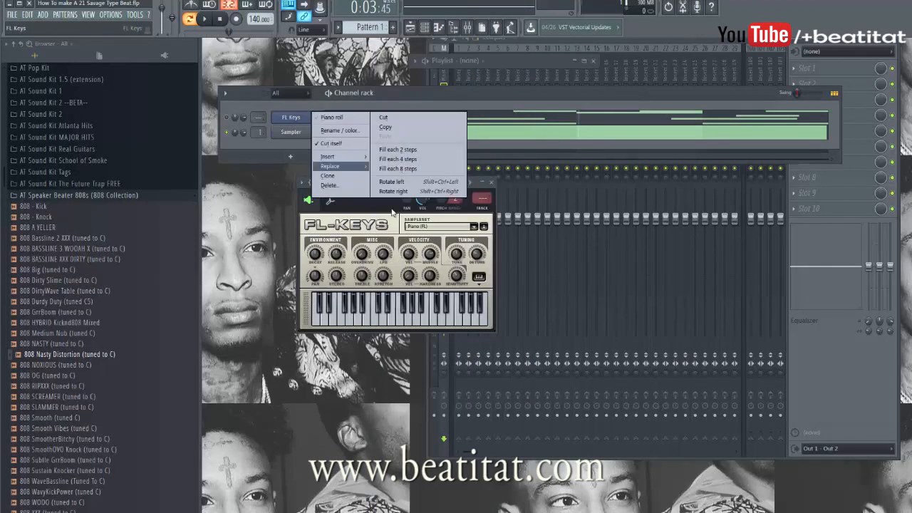
pyautogui.click(327, 175)
# Step: Move the Sampler's scale-guide notes from Pattern 1 into a new Pattern 2, and return to Pattern 1
pyautogui.rightClick(292, 132)
pyautogui.click(330, 133)
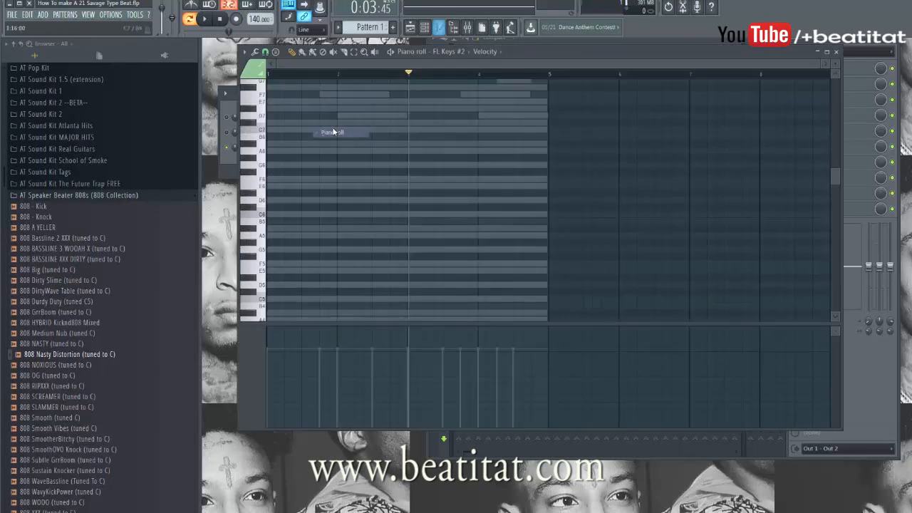
pyautogui.scroll(3, 313, 166)
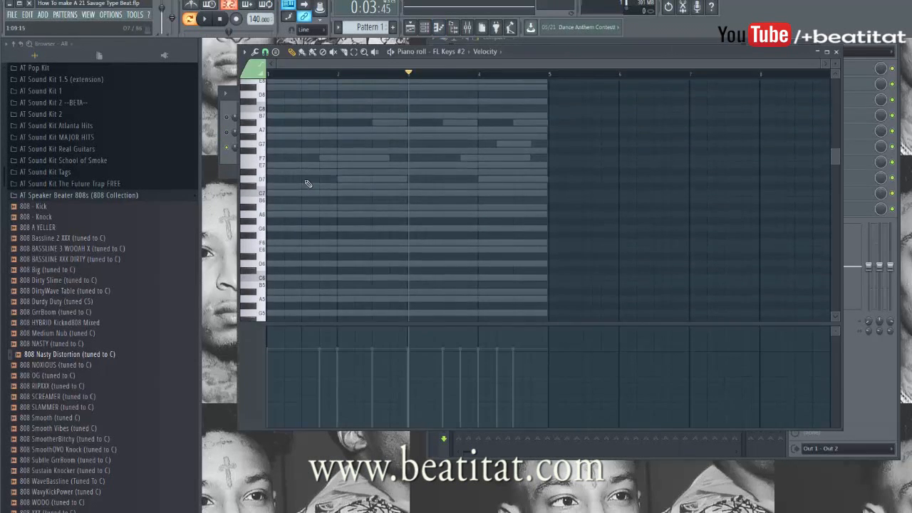
pyautogui.press('F7')
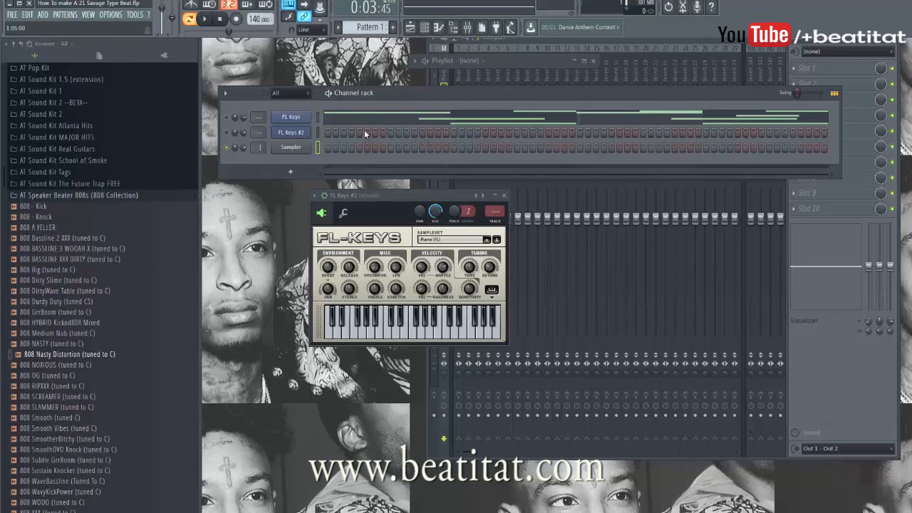
pyautogui.press('F4')
pyautogui.press('KP_Add')
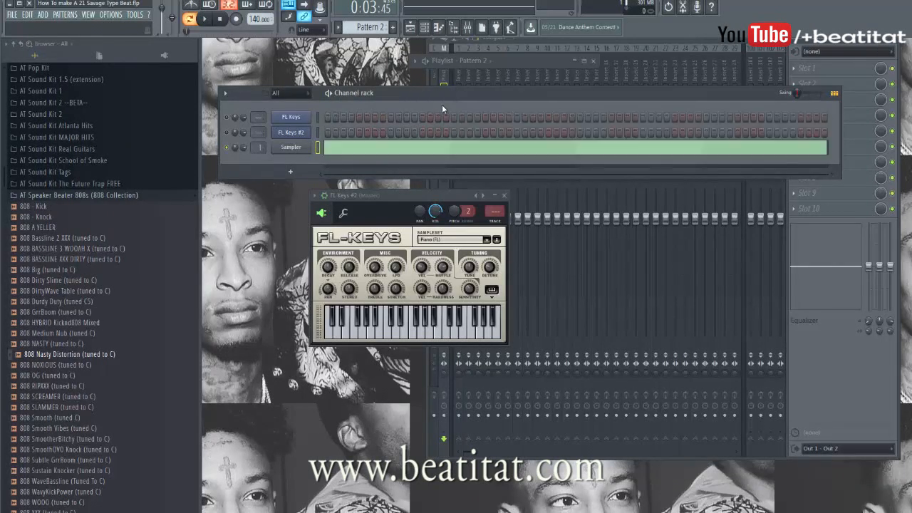
pyautogui.press('KP_Add')
# Step: In FL Keys #2, draw one-bar notes following the melody: A7 in bar 1, D7 in bar 2, A7 in bar 3 and F7 in bar 4
pyautogui.rightClick(330, 119)
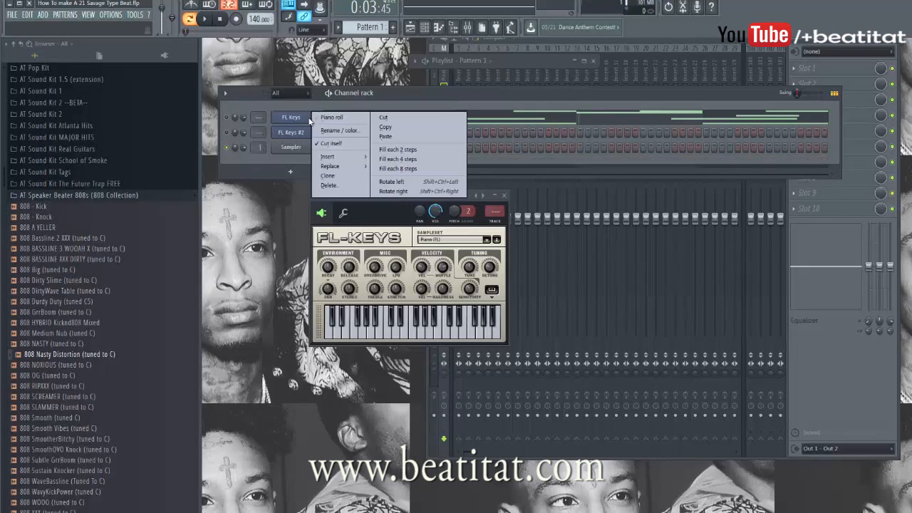
pyautogui.click(328, 119)
pyautogui.press('Escape')
pyautogui.rightClick(317, 134)
pyautogui.click(323, 134)
pyautogui.click(273, 130)
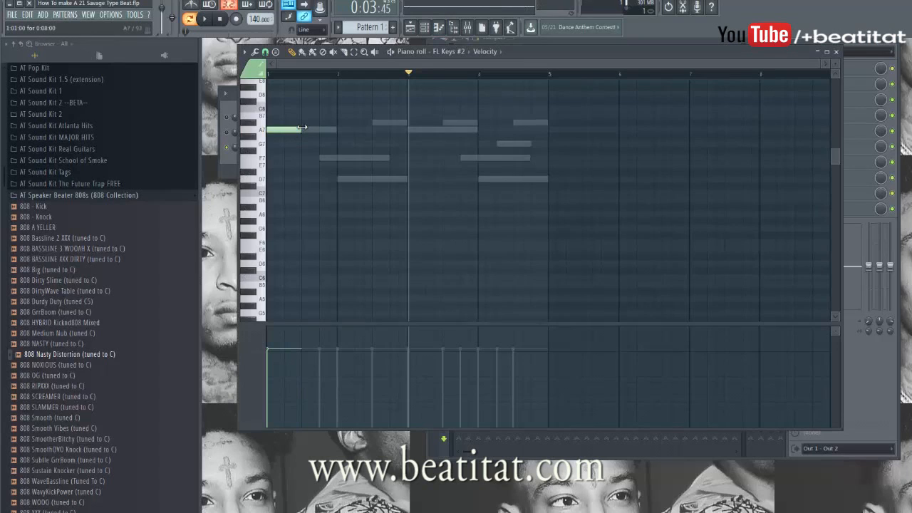
pyautogui.click(341, 181)
pyautogui.click(412, 131)
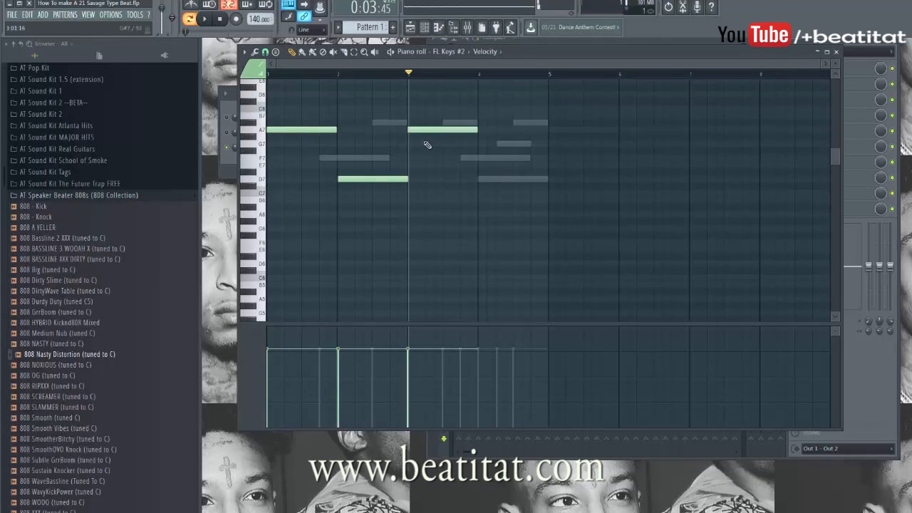
pyautogui.click(478, 158)
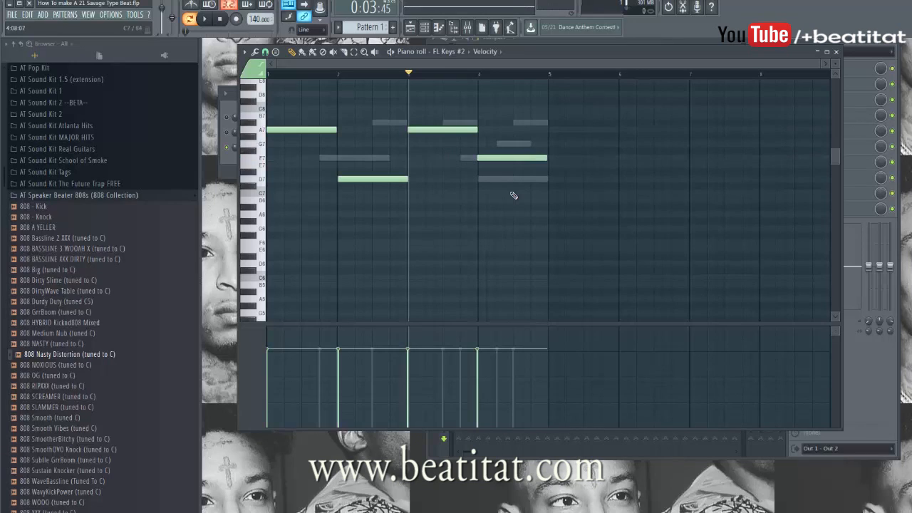
# Step: Select all four FL Keys #2 notes and transpose them down one octave
pyautogui.moveTo(530, 177); pyautogui.dragTo(559, 145)
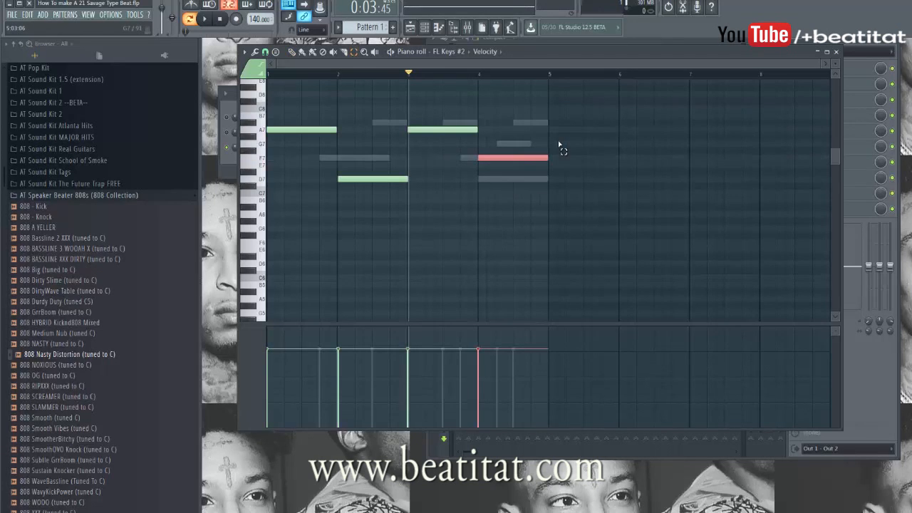
pyautogui.hotkey('ctrl', 'a')
pyautogui.hotkey('ctrl', 'Down')
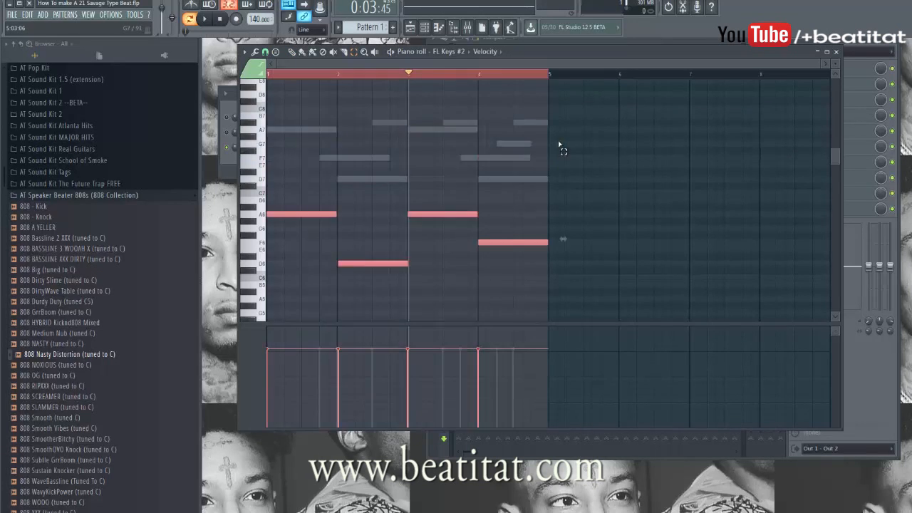
# Step: Cut the four FL Keys #2 notes from Pattern 1 and paste them into the same channel in Pattern 2
pyautogui.press('F7')
pyautogui.click(525, 132)
pyautogui.hotkey('ctrl', 'a')
pyautogui.hotkey('ctrl', 'd')
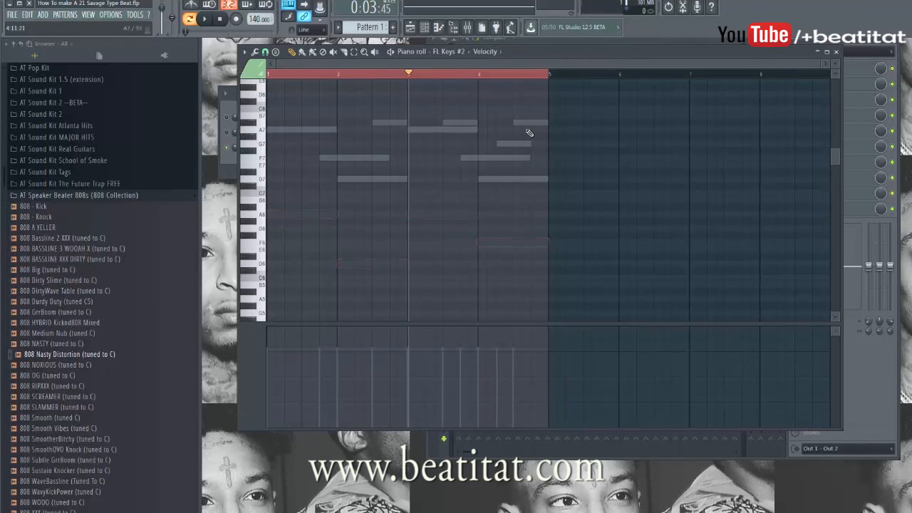
pyautogui.press('F7')
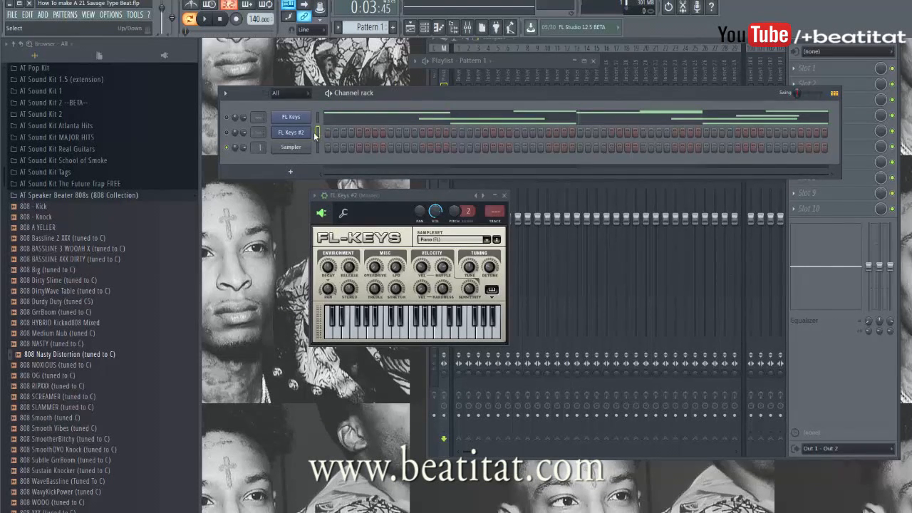
pyautogui.press('F4')
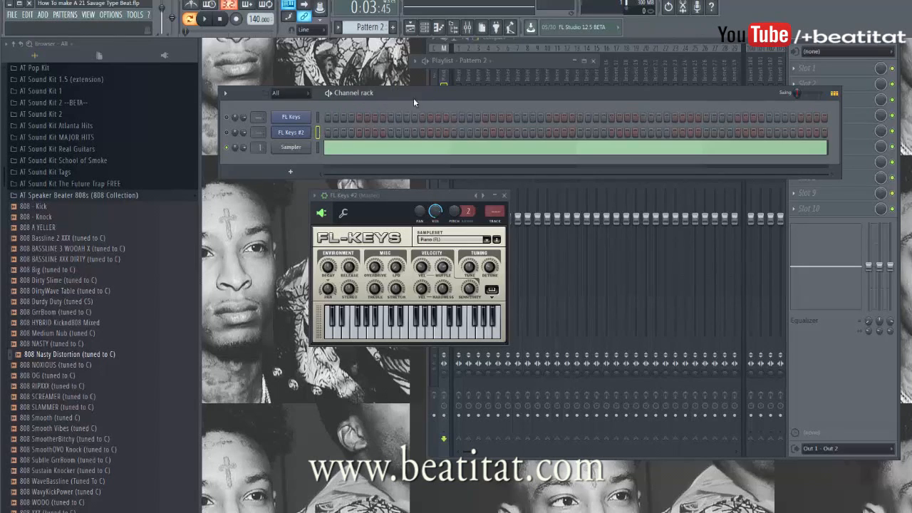
pyautogui.rightClick(307, 134)
pyautogui.click(334, 133)
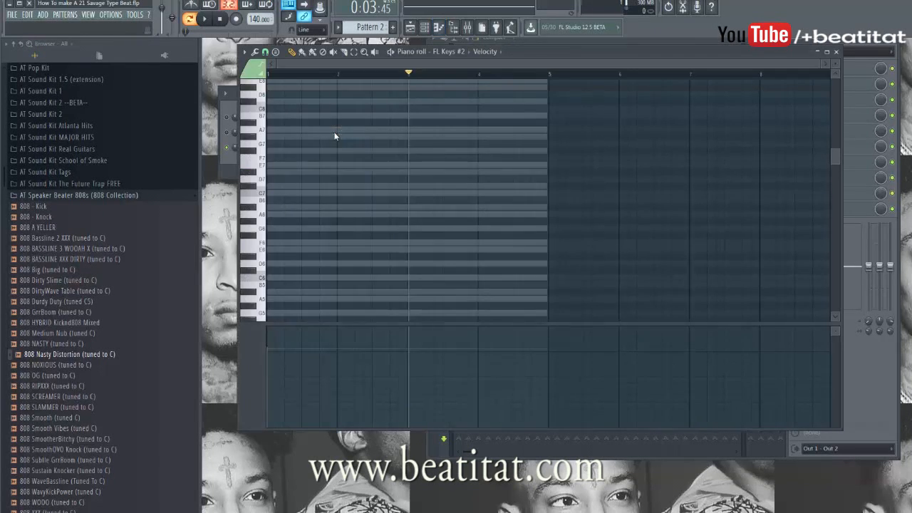
pyautogui.hotkey('ctrl', 'v')
pyautogui.scroll(-3, 387, 183)
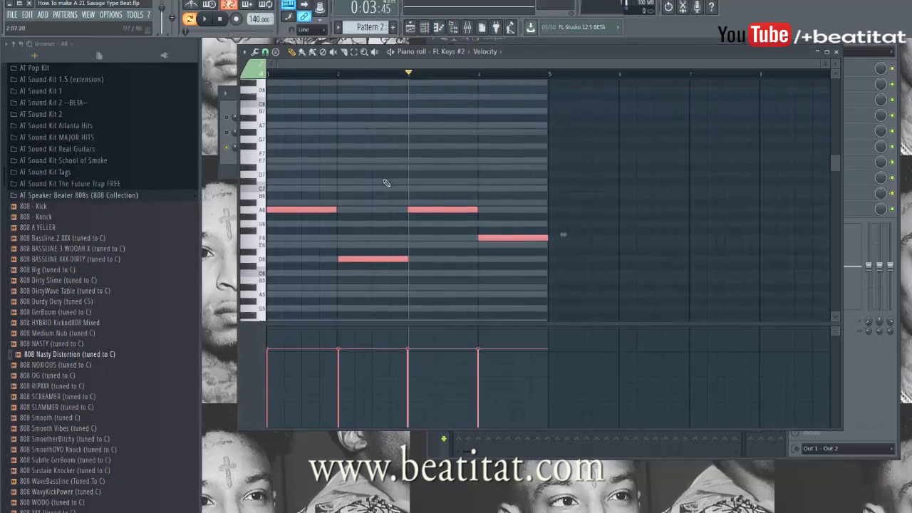
# Step: Build chords from one-bar notes, adding F6 and D6 in bar 1 and A#5 and G5 in bar 2
pyautogui.rightClick(369, 197)
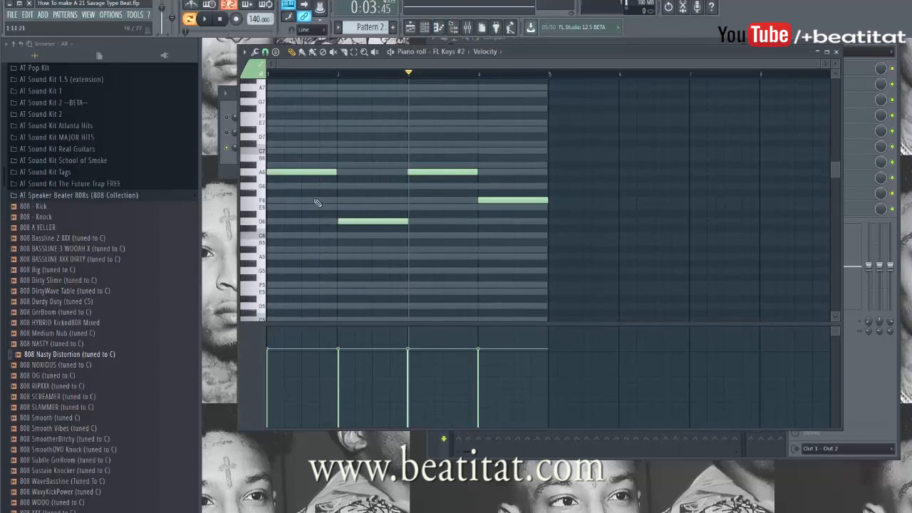
pyautogui.moveTo(317, 202); pyautogui.dragTo(248, 200)
pyautogui.click(271, 221)
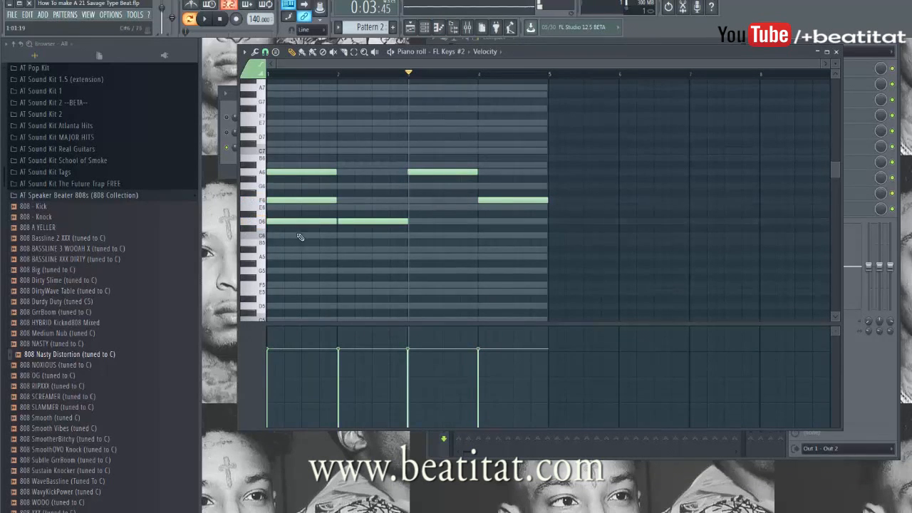
pyautogui.click(350, 249)
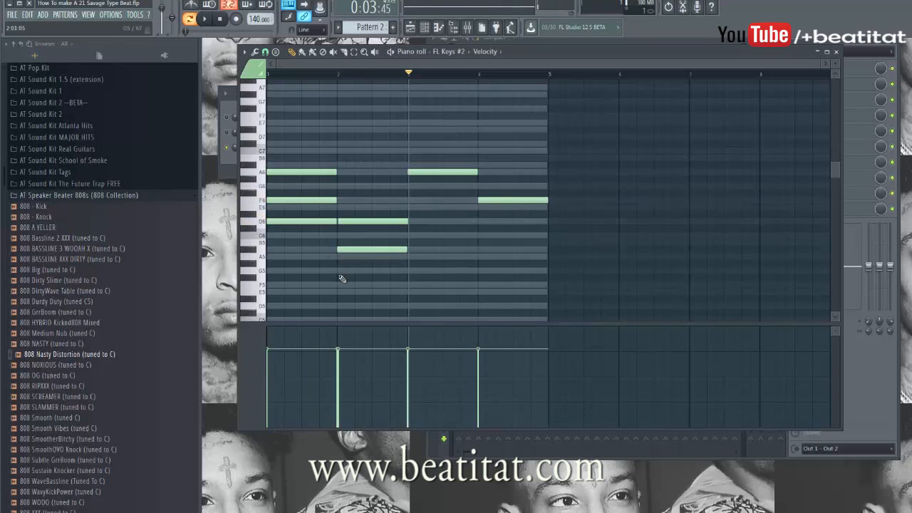
pyautogui.click(342, 271)
# Step: Unmute the FL Keys #2 channel and play the first two chords back
pyautogui.press('space')
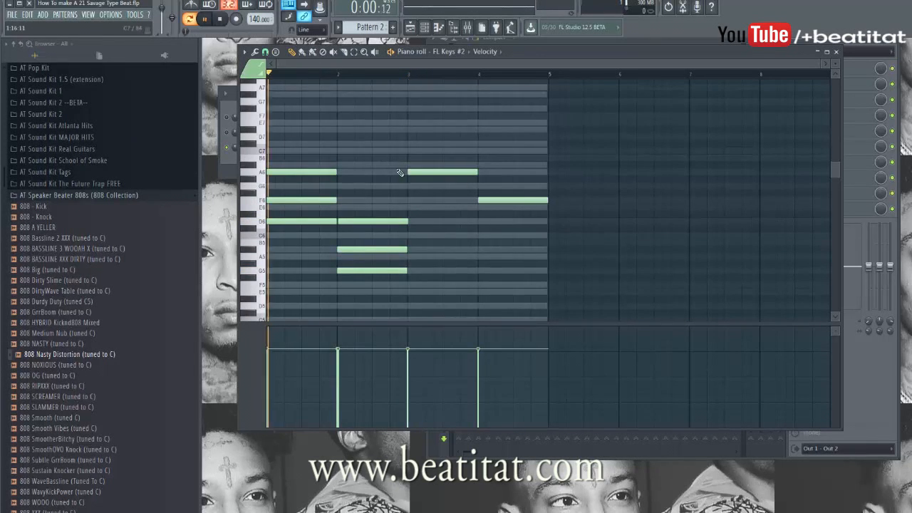
pyautogui.press('space')
pyautogui.click(225, 165)
pyautogui.press('space')
pyautogui.click(227, 133)
pyautogui.press('space')
pyautogui.press('space')
# Step: Add one-bar F6 and D6 notes under the A6 note in bar 3
pyautogui.rightClick(471, 289)
pyautogui.click(410, 201)
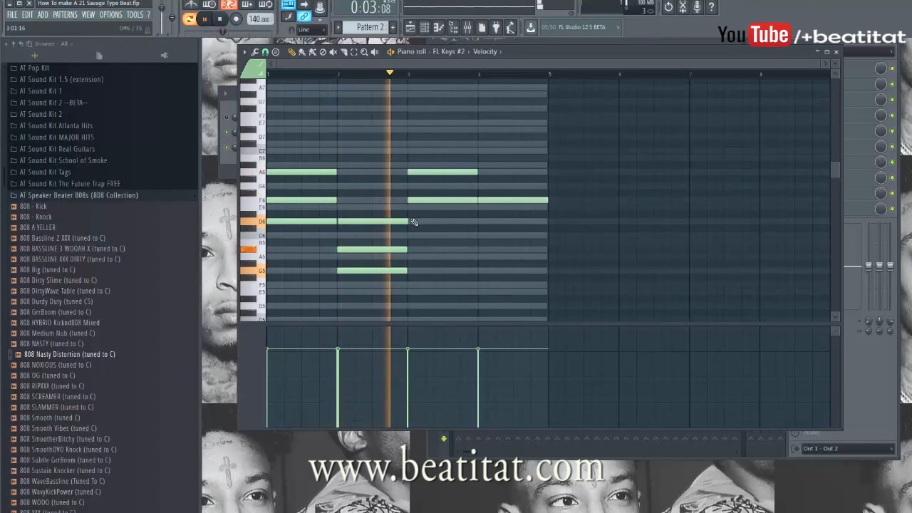
pyautogui.click(413, 221)
pyautogui.press('space')
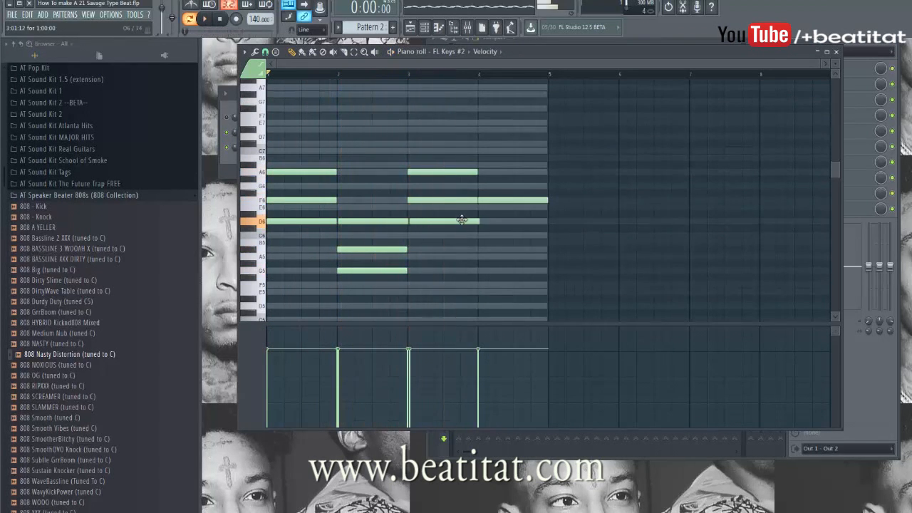
# Step: Complete the bar 4 chord with one-bar D6 and A#5 notes below F6, and play the progression back
pyautogui.moveTo(474, 237); pyautogui.dragTo(477, 217)
pyautogui.click(481, 247)
pyautogui.press('space')
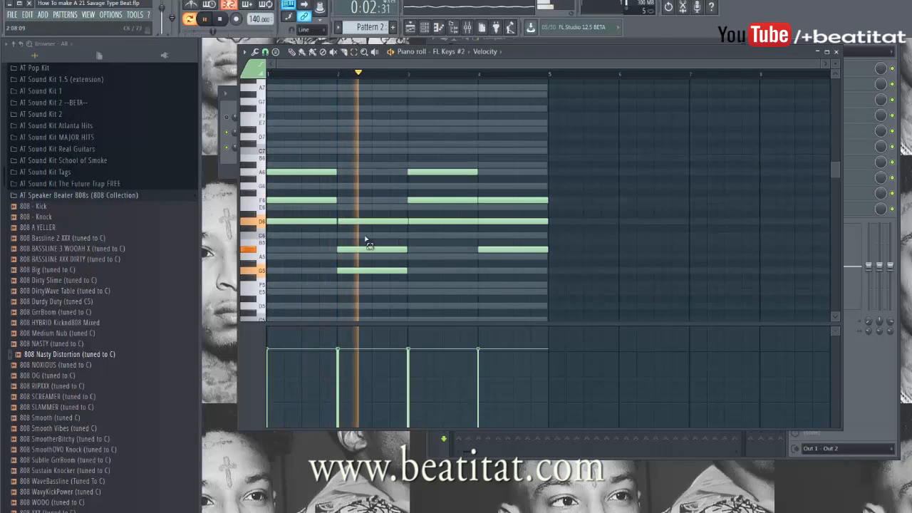
pyautogui.click(356, 271)
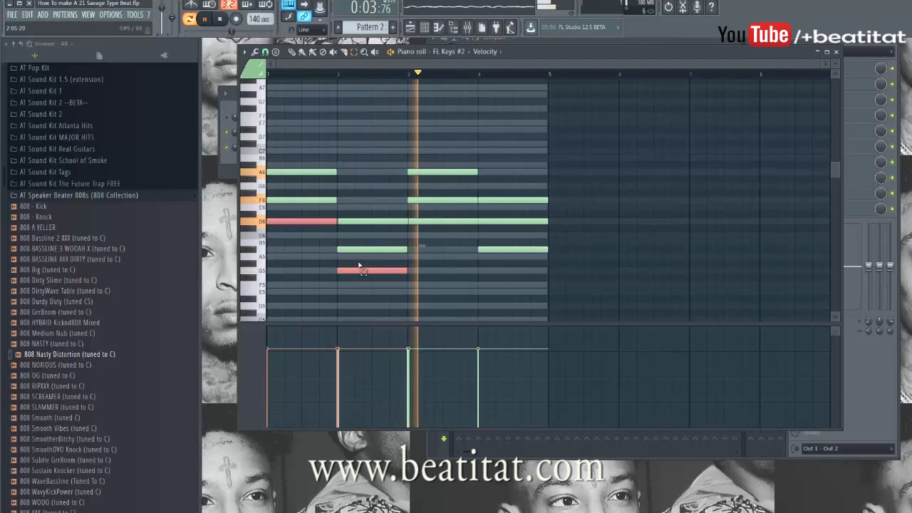
pyautogui.click(449, 218)
pyautogui.click(484, 249)
pyautogui.scroll(6, 410, 249)
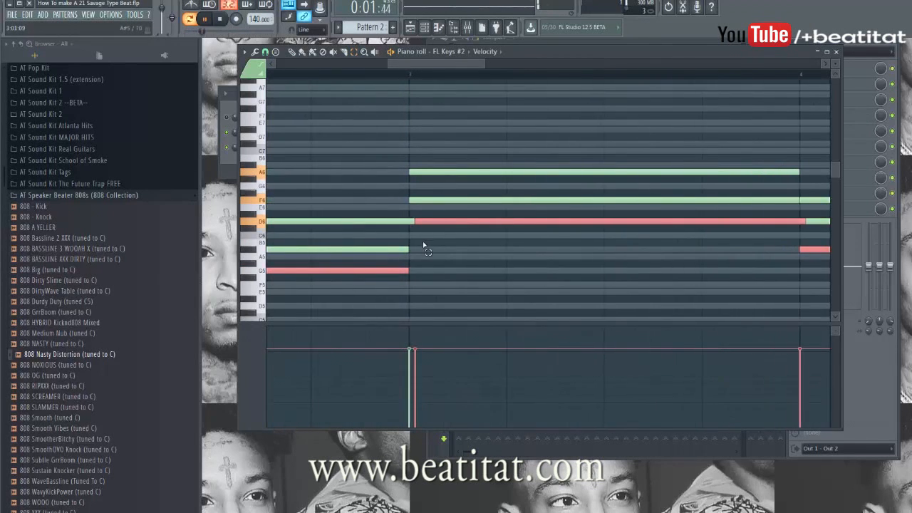
pyautogui.keyDown('ctrl'); pyautogui.click(420, 249); pyautogui.keyUp('ctrl')
# Step: Duplicate the lowest note of all four chords one octave down, to D5, G4, D5 and A#4, at a lower velocity
pyautogui.keyDown('ctrl'); pyautogui.click(437, 223); pyautogui.keyUp('ctrl')
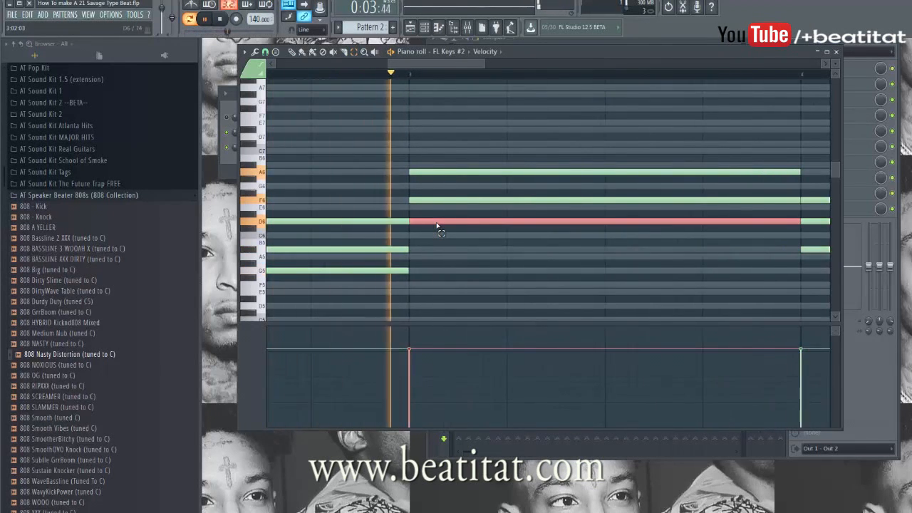
pyautogui.scroll(-6, 428, 232)
pyautogui.scroll(-1, 419, 238)
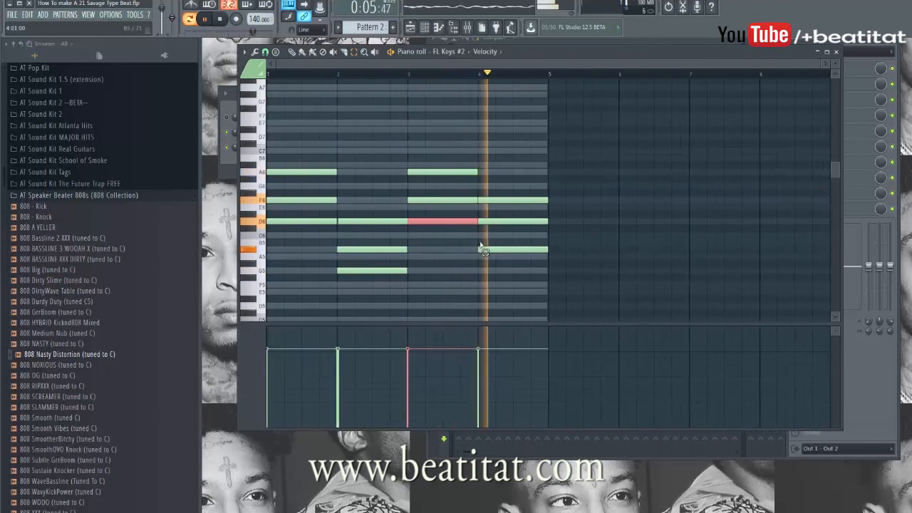
pyautogui.keyDown('ctrl'); pyautogui.click(485, 249); pyautogui.keyUp('ctrl')
pyautogui.keyDown('ctrl'); pyautogui.click(372, 271); pyautogui.keyUp('ctrl')
pyautogui.keyDown('ctrl'); pyautogui.click(312, 222); pyautogui.keyUp('ctrl')
pyautogui.scroll(-5, 300, 164)
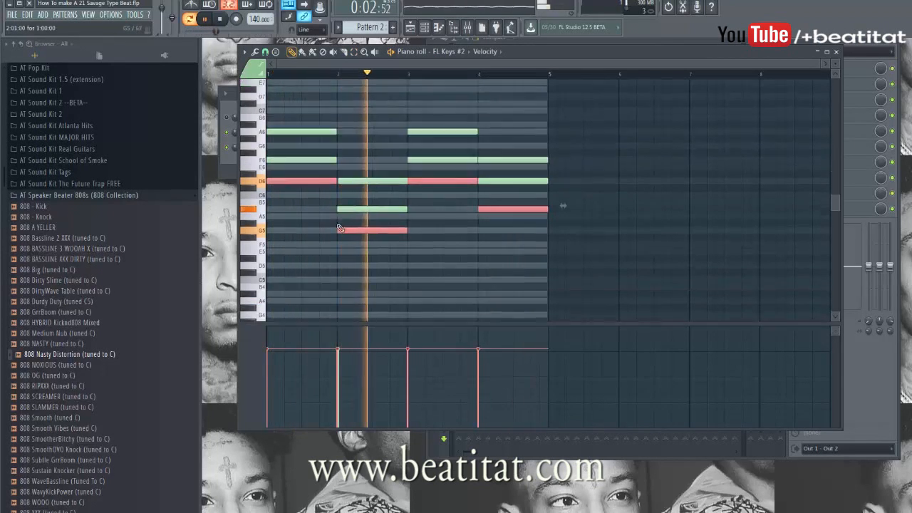
pyautogui.moveTo(275, 114); pyautogui.dragTo(276, 199)
pyautogui.press('space')
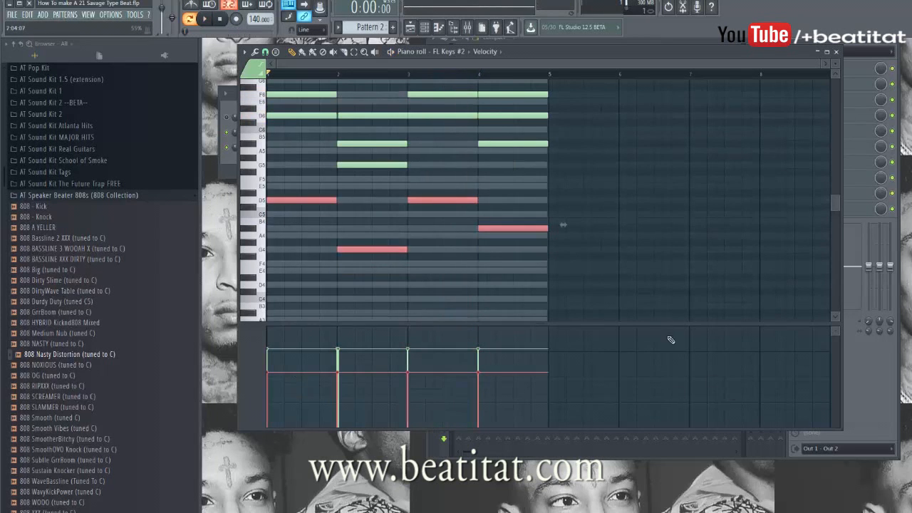
# Step: Move the FL Keys #2 chord notes from Pattern 2 into Pattern 1
pyautogui.press('F7')
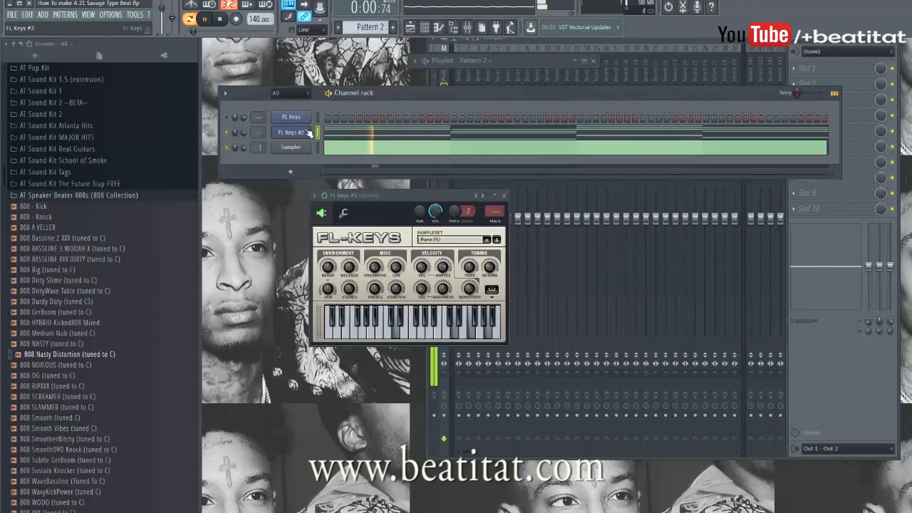
pyautogui.rightClick(305, 131)
pyautogui.click(397, 95)
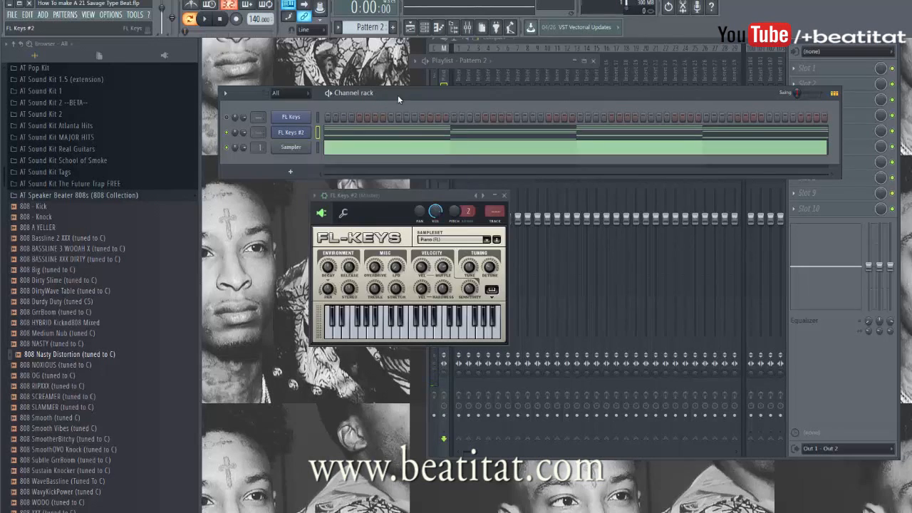
pyautogui.hotkey('ctrl', 'x')
pyautogui.press('Left')
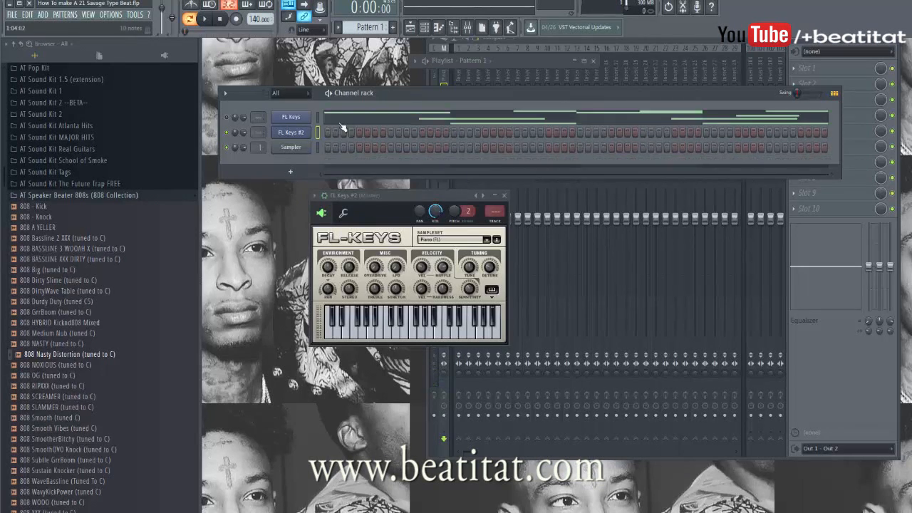
pyautogui.hotkey('ctrl', 'v')
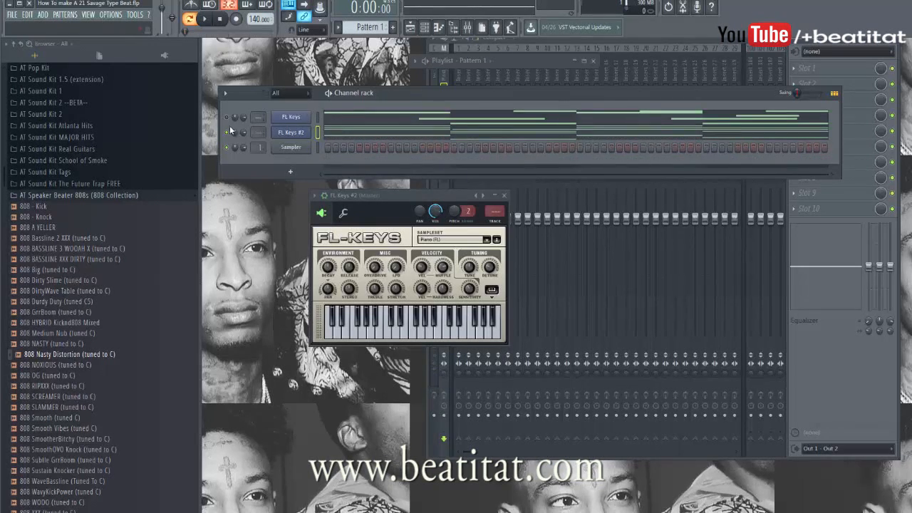
# Step: Replace the instrument on the FL Keys melody channel with Harmor
pyautogui.rightClick(278, 119)
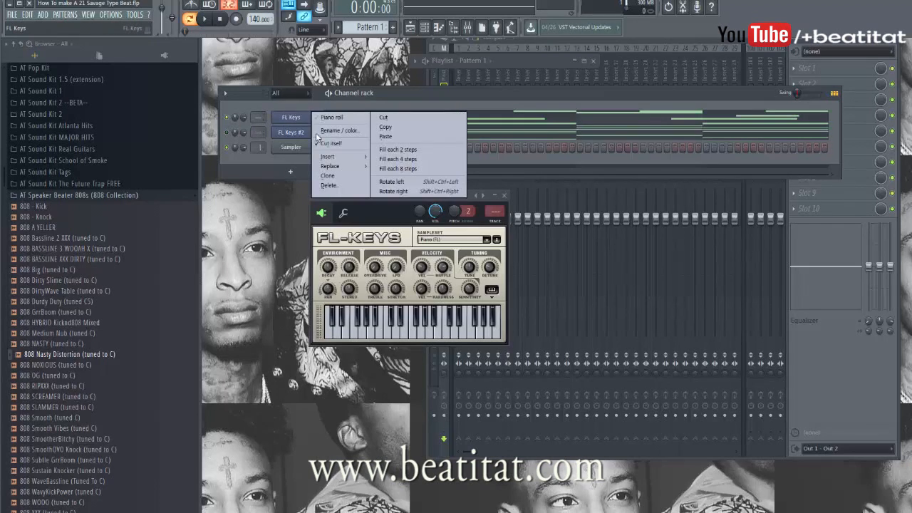
pyautogui.moveTo(335, 166)
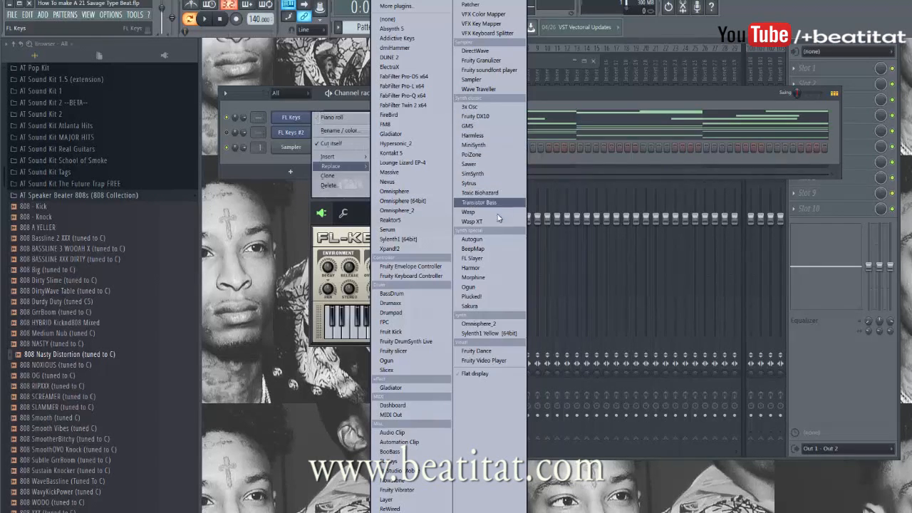
pyautogui.click(488, 268)
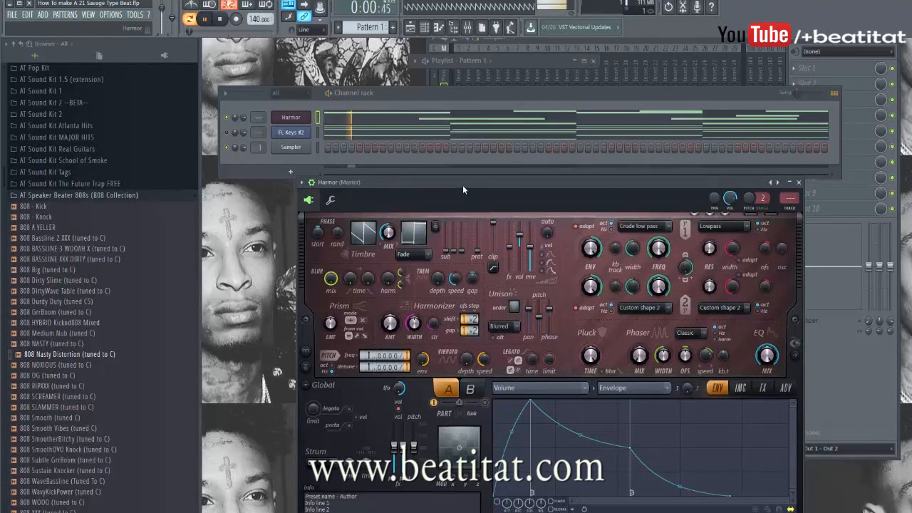
pyautogui.rightClick(303, 118)
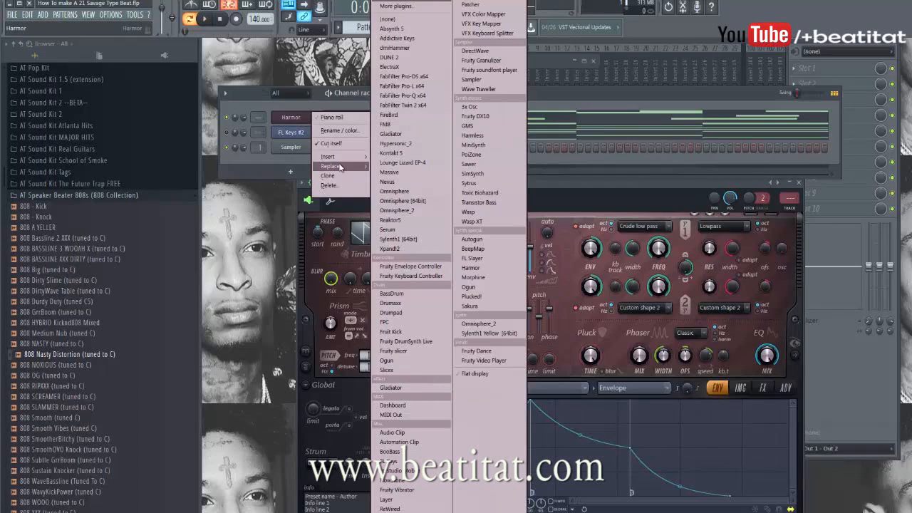
pyautogui.click(676, 198)
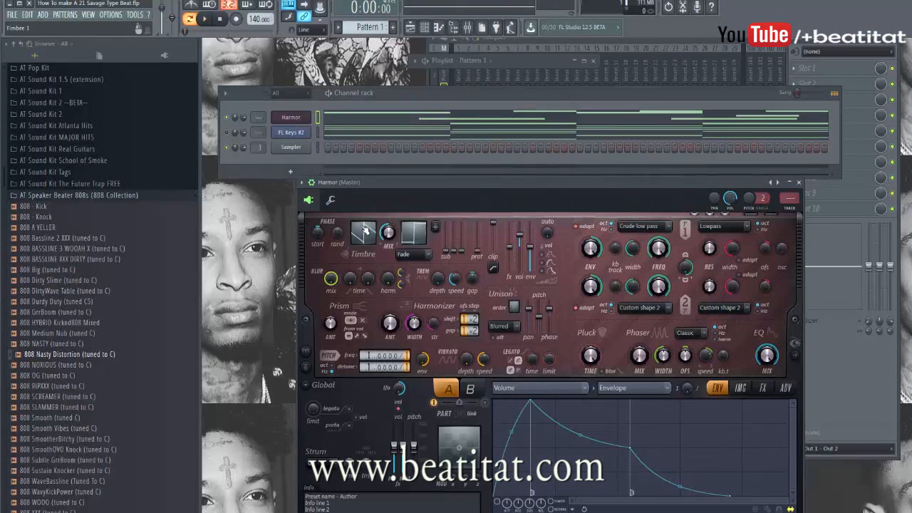
# Step: Load Harmor's Accordiola keyboard preset and play the pattern with it
pyautogui.click(302, 182)
pyautogui.moveTo(379, 211)
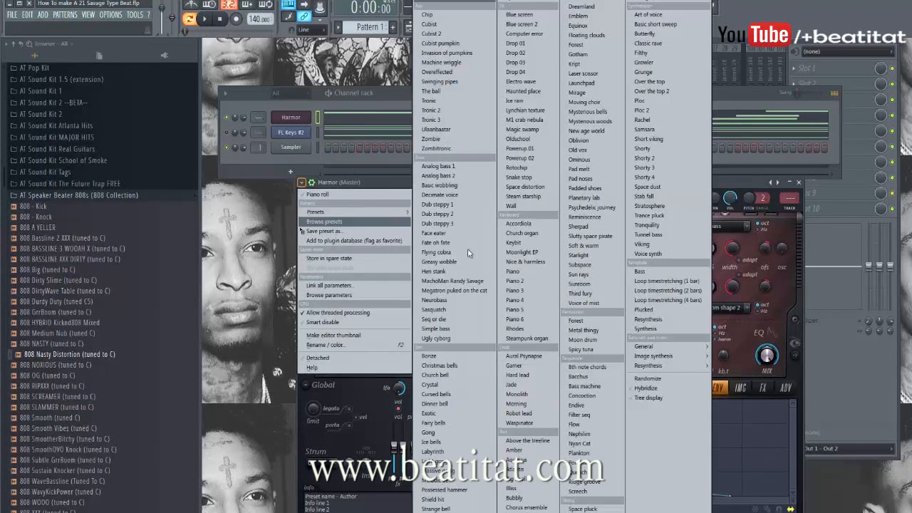
pyautogui.click(518, 224)
pyautogui.press('space')
pyautogui.moveTo(509, 178); pyautogui.dragTo(432, 129)
pyautogui.press('space')
# Step: Route the Accordiola channel to mixer track 2 and add Gross Beat in its first effect slot
pyautogui.click(310, 119)
pyautogui.click(310, 117)
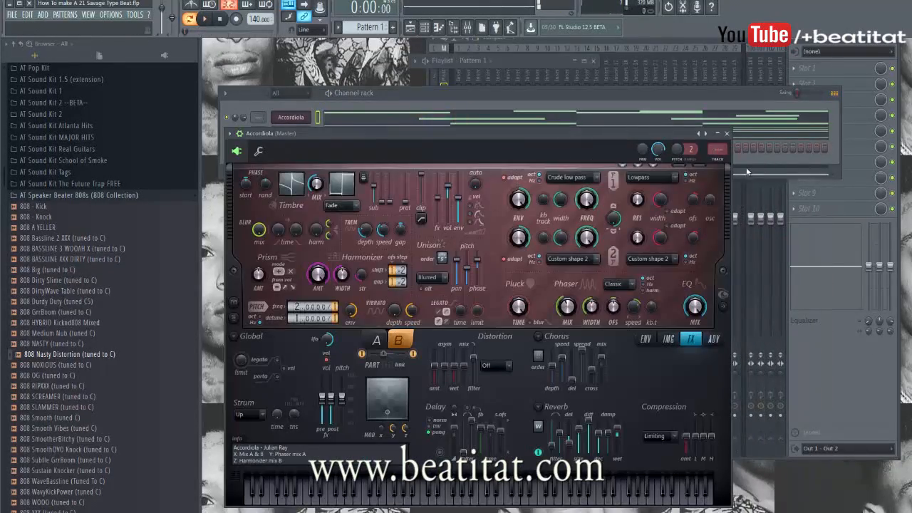
pyautogui.press('F9')
pyautogui.click(803, 112)
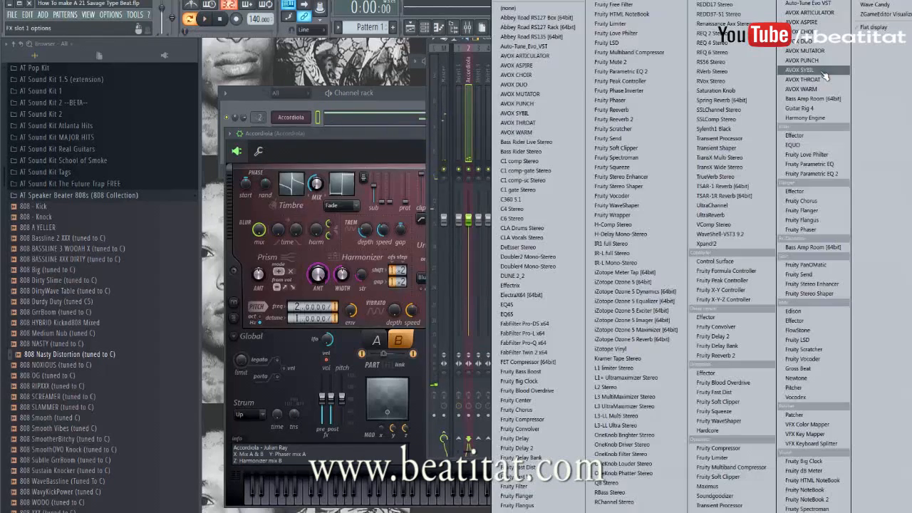
pyautogui.click(799, 368)
# Step: Load a slow-down preset in Gross Beat, audition its time slots during playback and settle on SlowDown2
pyautogui.click(289, 169)
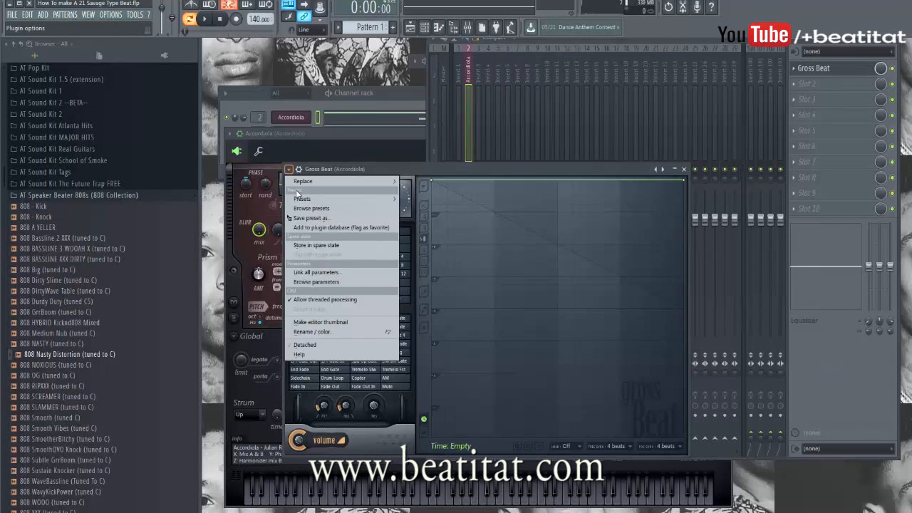
pyautogui.moveTo(306, 199)
pyautogui.click(445, 199)
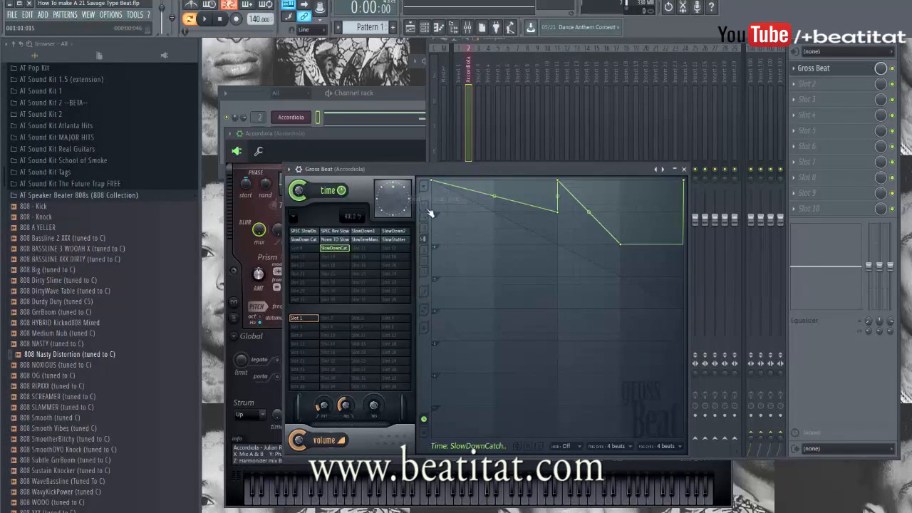
pyautogui.press('space')
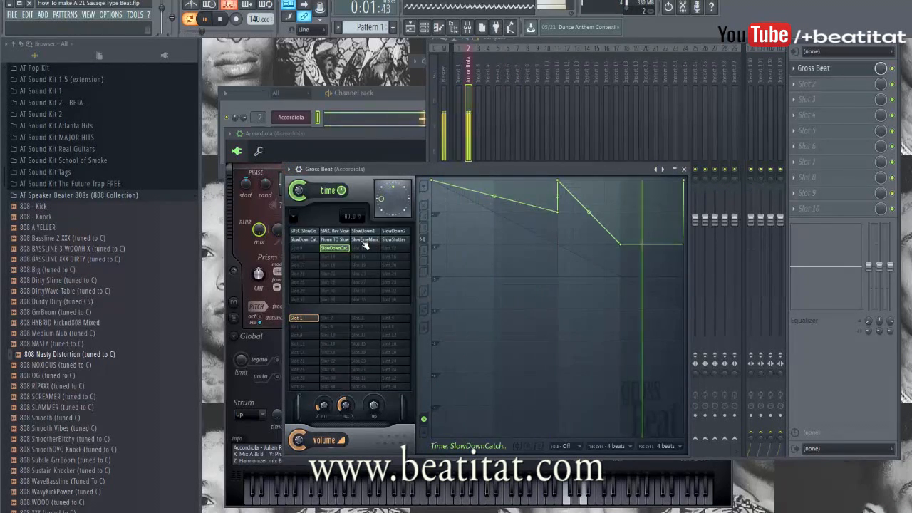
pyautogui.click(314, 241)
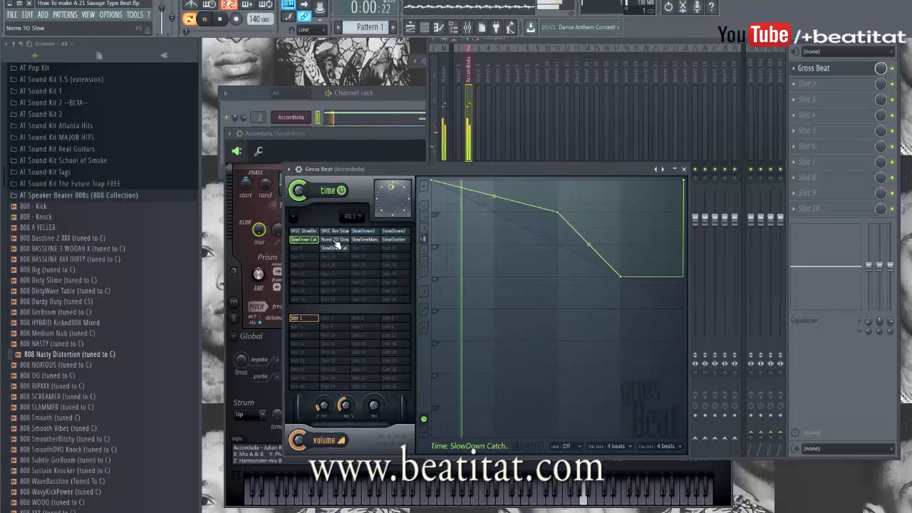
pyautogui.click(338, 241)
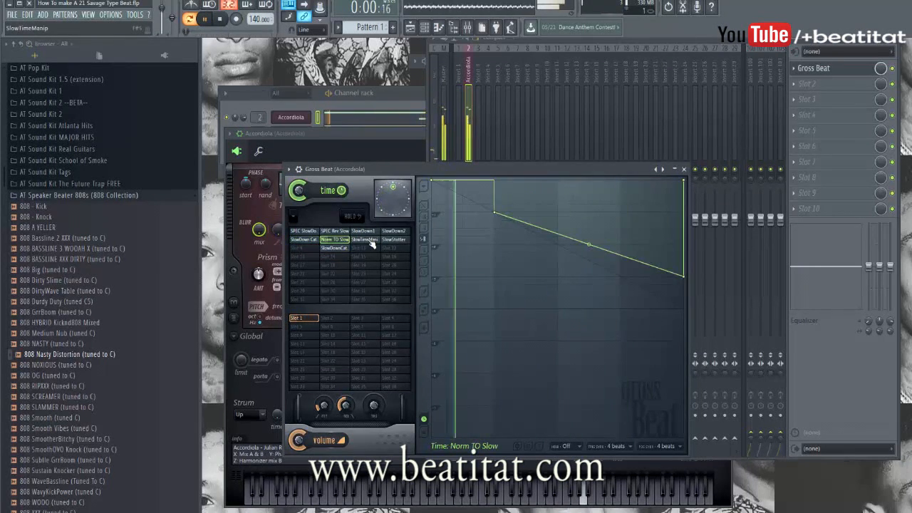
pyautogui.click(396, 231)
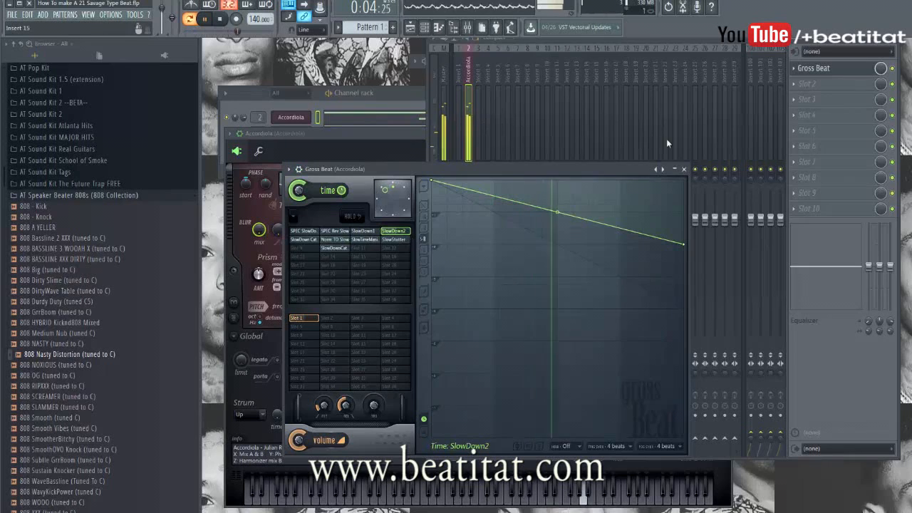
pyautogui.click(687, 169)
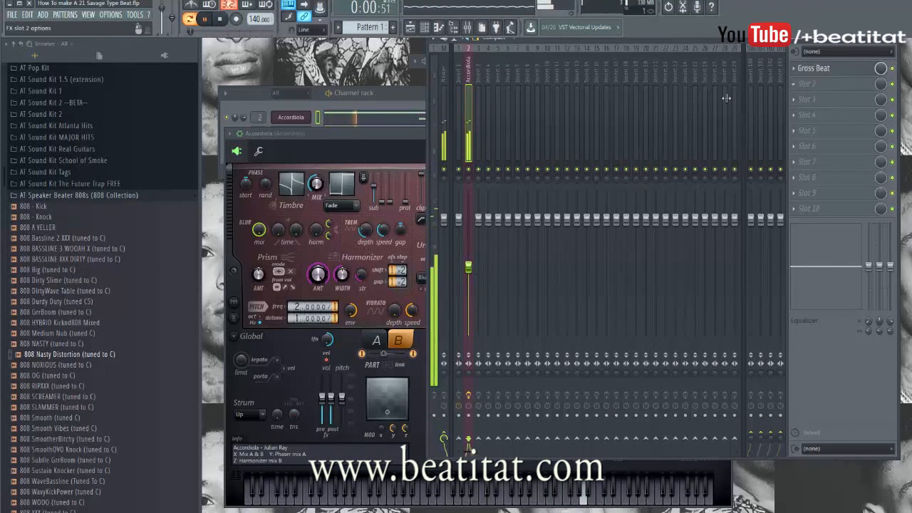
# Step: Audition Harmor's keyboard presets on the melody, from Church organ through Keybit and Moonlight EP to Piano
pyautogui.click(388, 157)
pyautogui.click(705, 133)
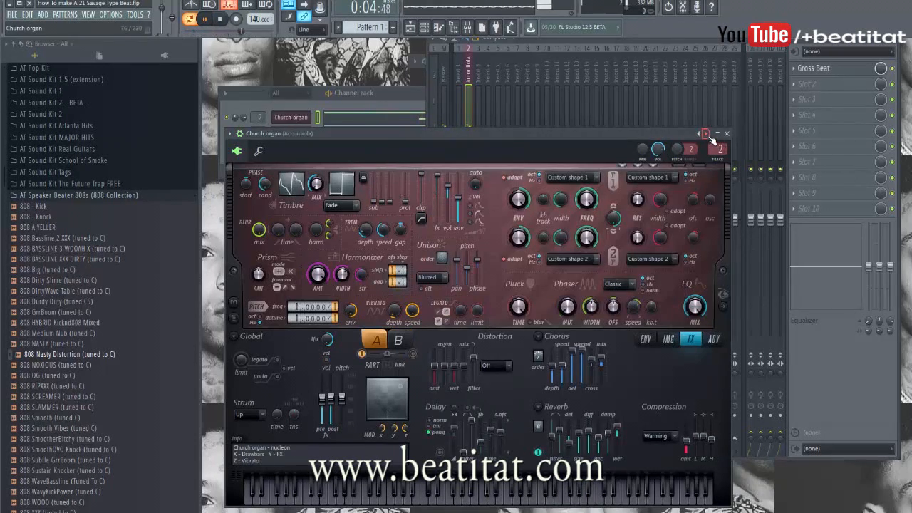
pyautogui.click(710, 136)
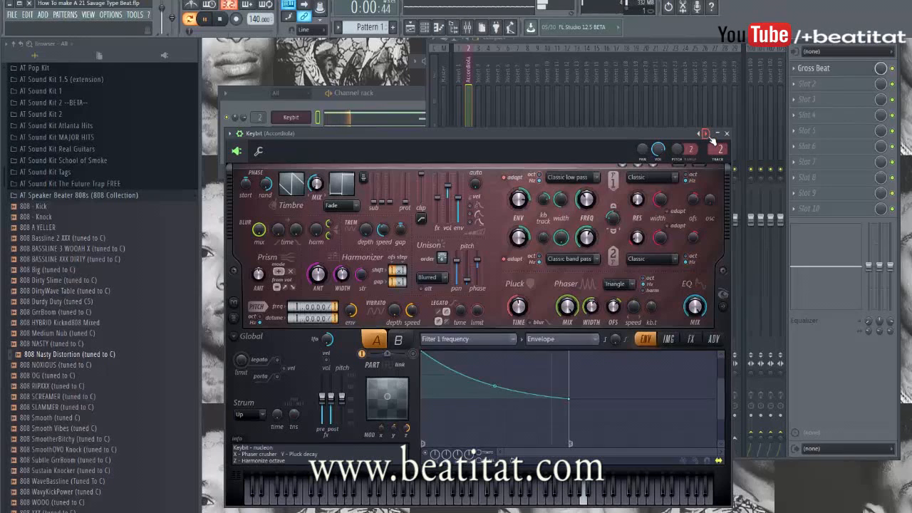
pyautogui.click(710, 136)
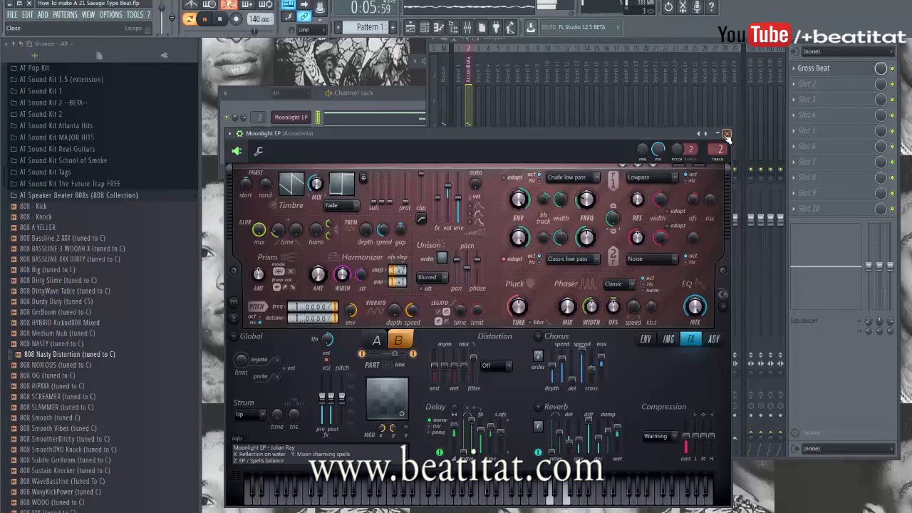
pyautogui.press('space')
pyautogui.click(707, 134)
pyautogui.press('space')
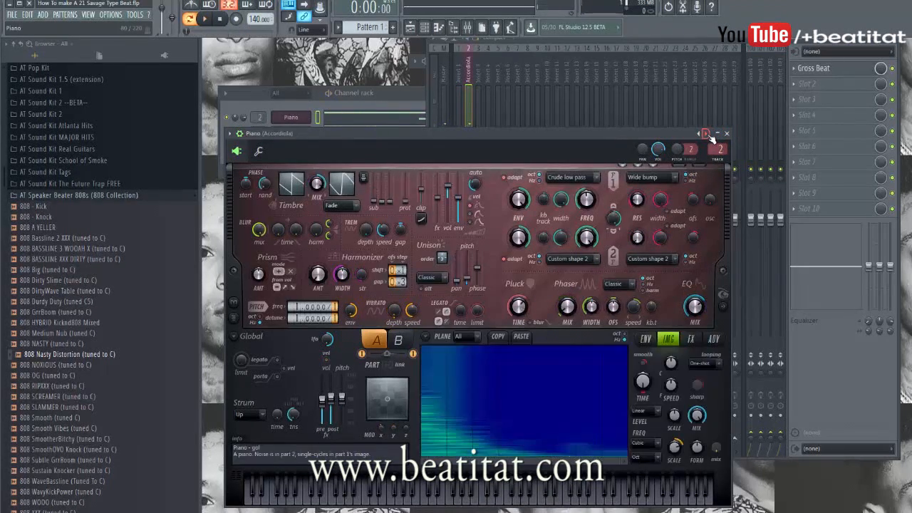
# Step: Audition the Harmor presets from Piano 2 through Rhodes and Steampunk organ, and return to the Piano preset
pyautogui.click(708, 135)
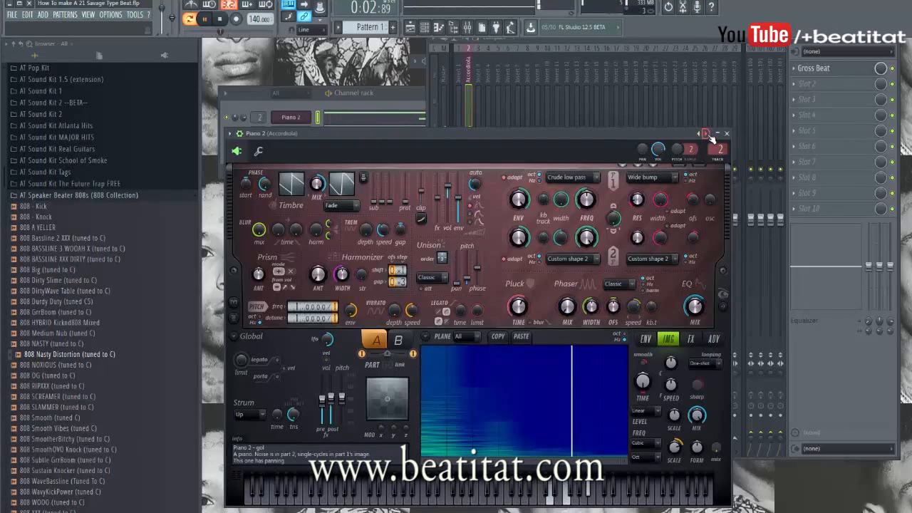
pyautogui.click(711, 137)
pyautogui.click(710, 137)
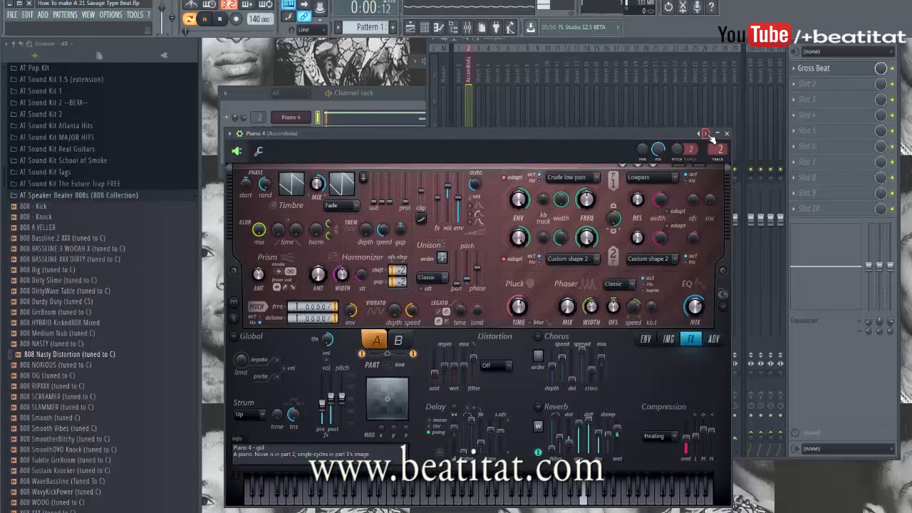
pyautogui.click(711, 138)
pyautogui.click(711, 137)
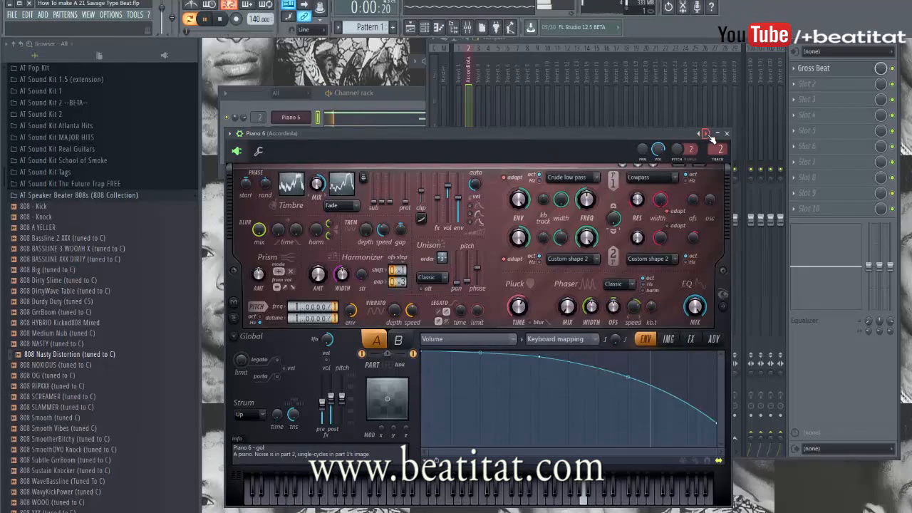
pyautogui.click(710, 138)
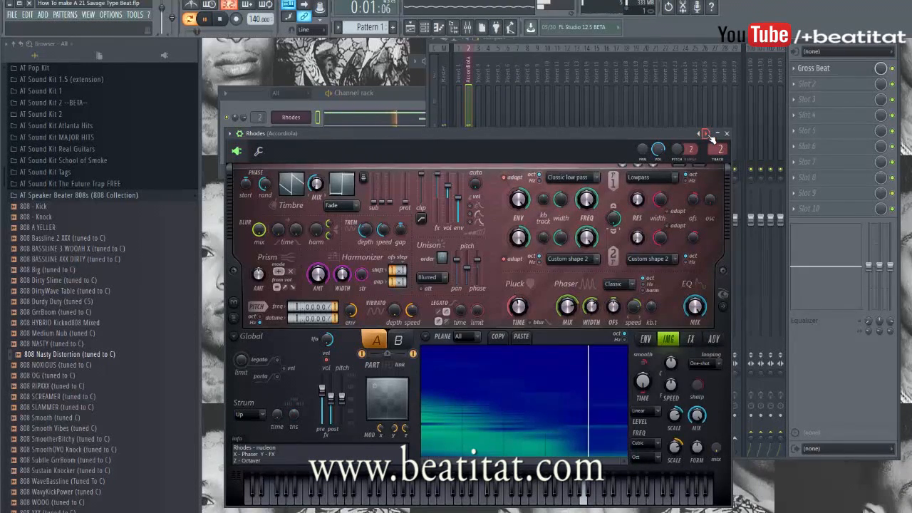
pyautogui.click(711, 138)
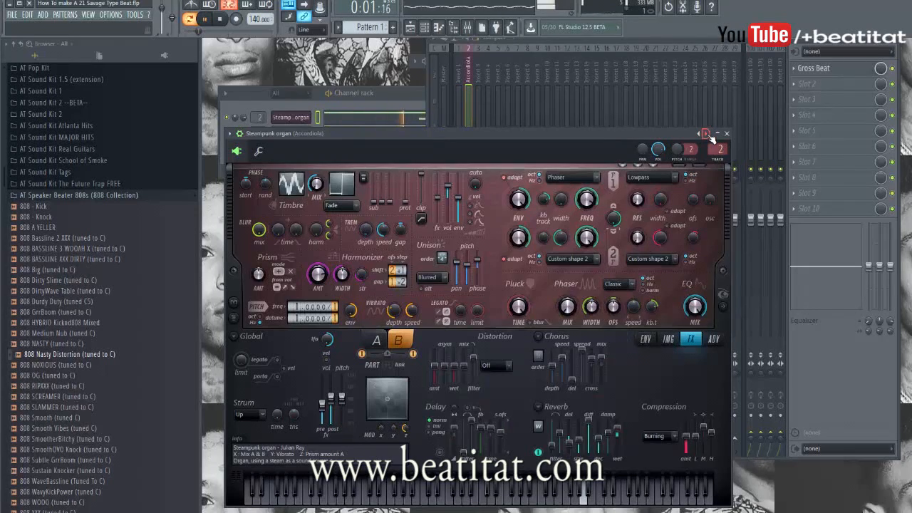
pyautogui.click(711, 137)
pyautogui.click(702, 135)
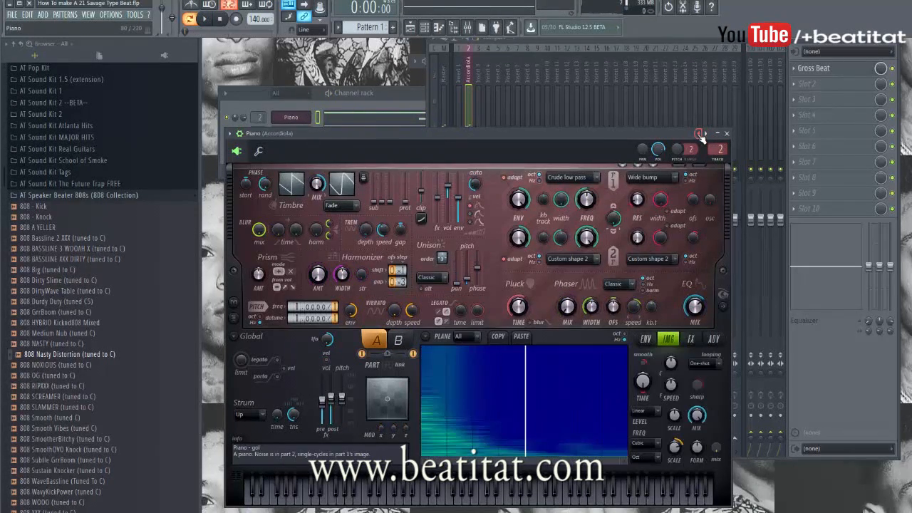
# Step: Load the Moonlight EP preset in Harmor, audition it with the pattern and close the plugin window
pyautogui.click(703, 136)
pyautogui.press('space')
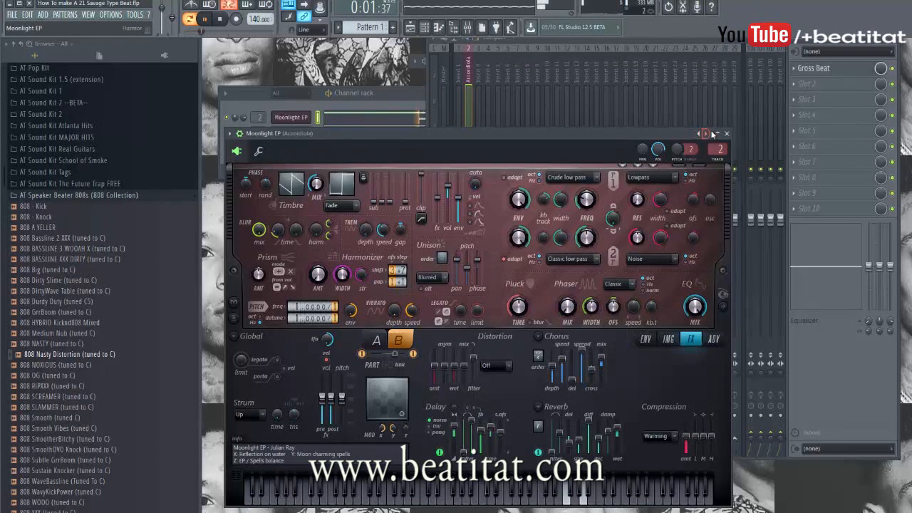
pyautogui.click(726, 133)
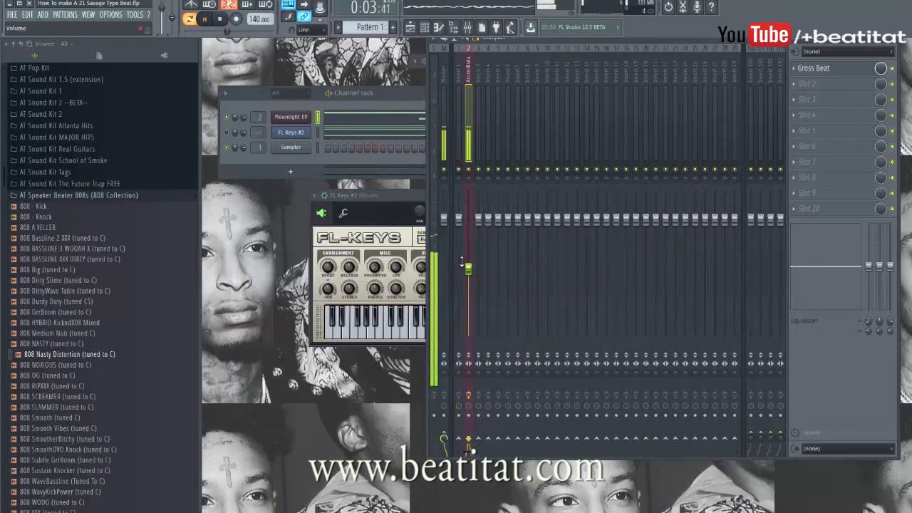
pyautogui.press('space')
# Step: Mute the Moonlight EP channel during playback and replace the FL Keys #2 channel with Sakura
pyautogui.click(227, 119)
pyautogui.press('space')
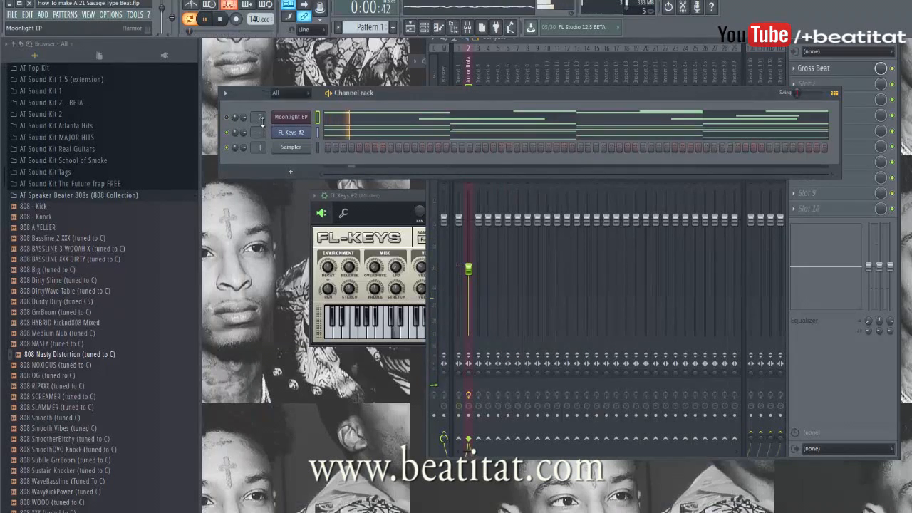
pyautogui.rightClick(308, 132)
pyautogui.moveTo(349, 185)
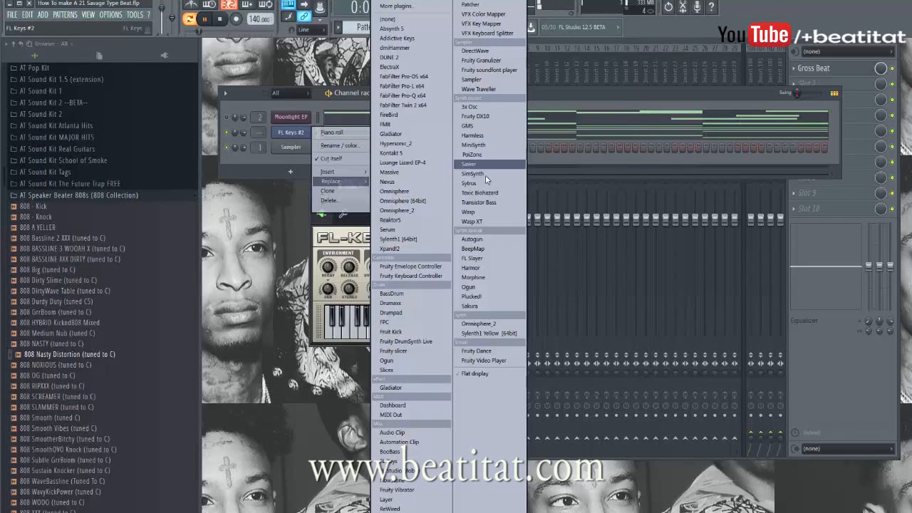
pyautogui.click(499, 306)
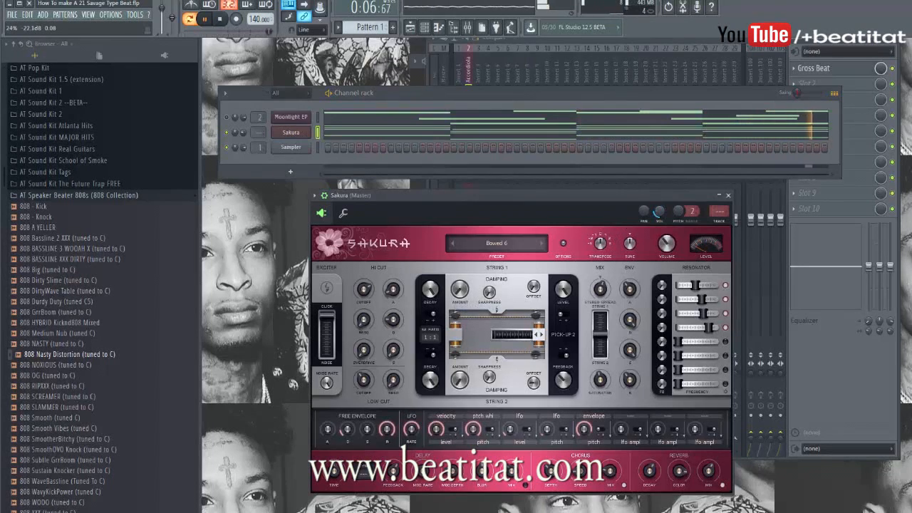
# Step: Audition Sakura's Atmosphere presets on the chords, from ATM CreepShow FG through ATM Mohican Sun FG to ATM Zombies FG
pyautogui.click(542, 244)
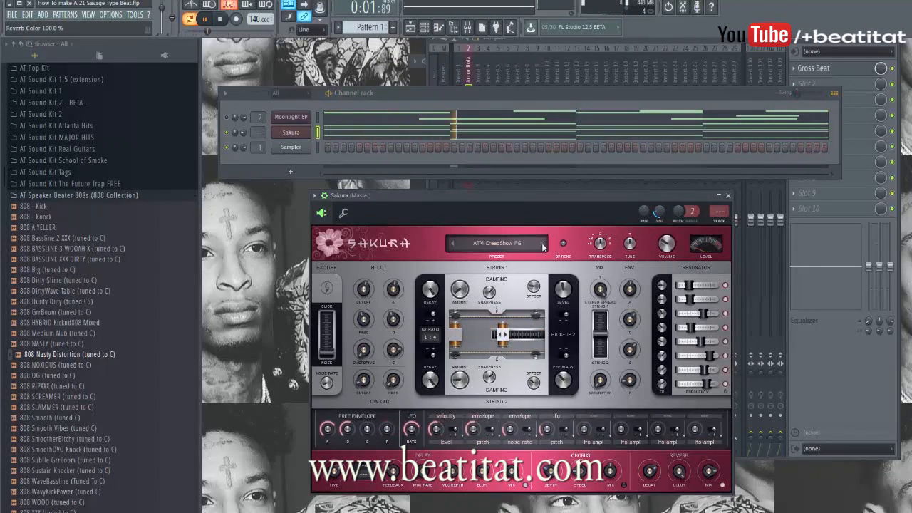
pyautogui.click(543, 244)
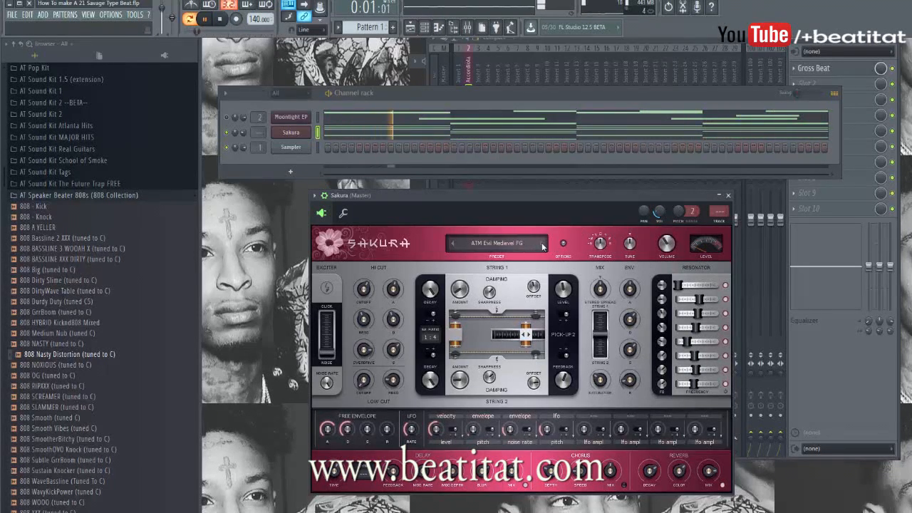
pyautogui.click(543, 244)
pyautogui.click(543, 243)
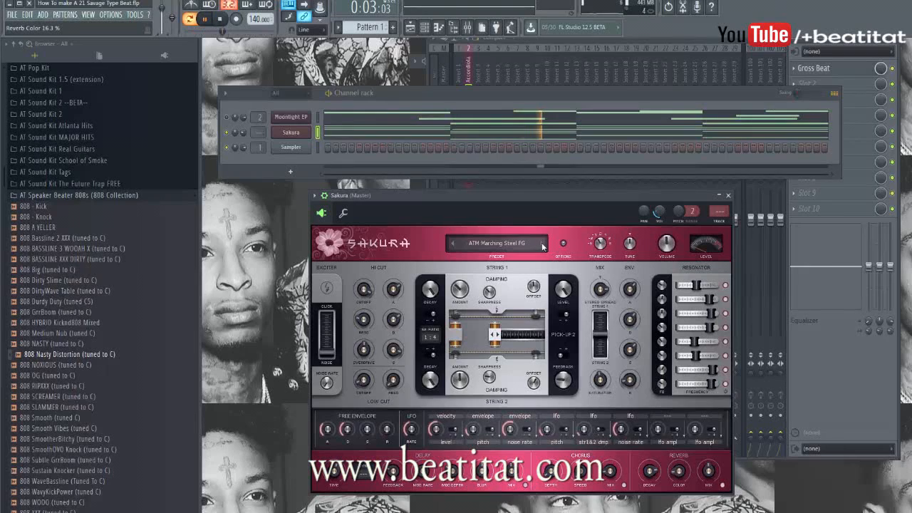
pyautogui.click(542, 243)
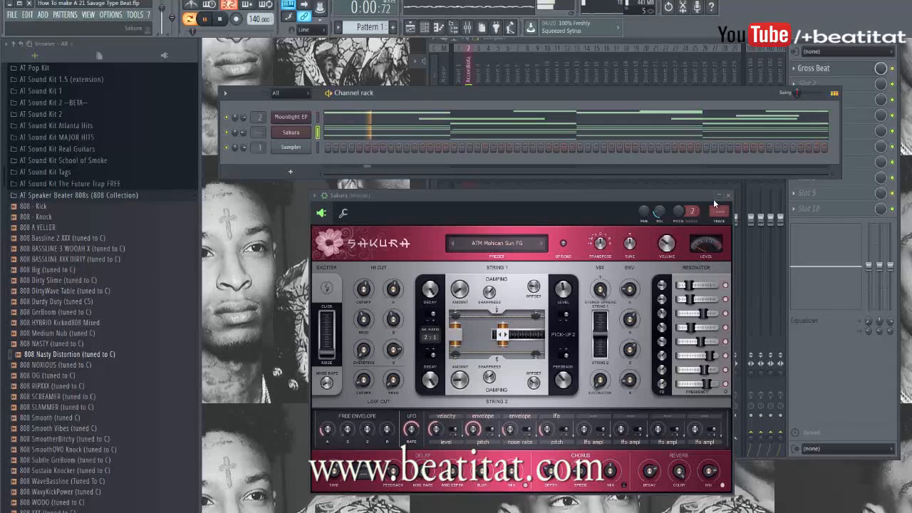
pyautogui.click(542, 247)
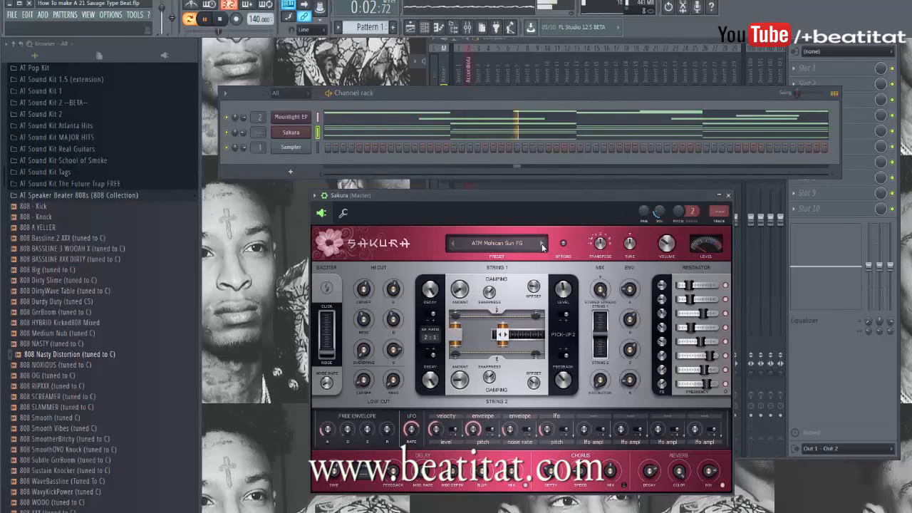
pyautogui.click(541, 247)
pyautogui.click(228, 24)
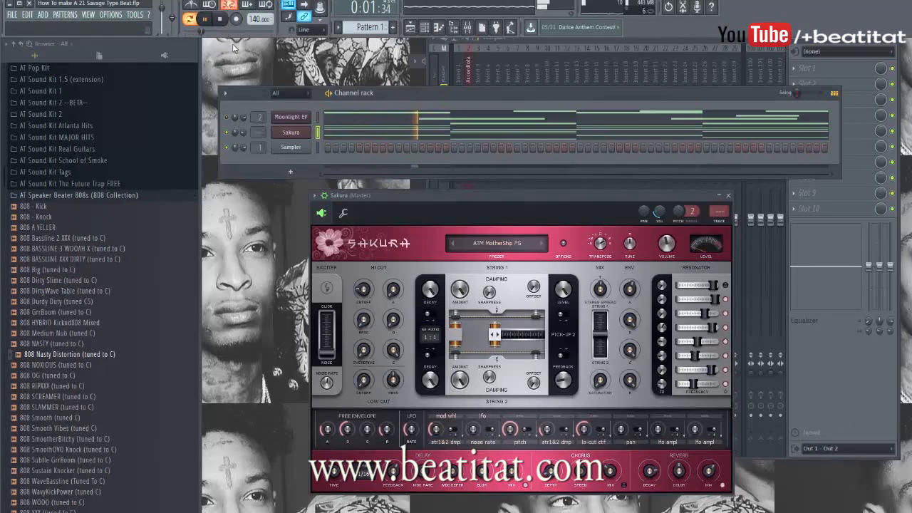
pyautogui.click(547, 244)
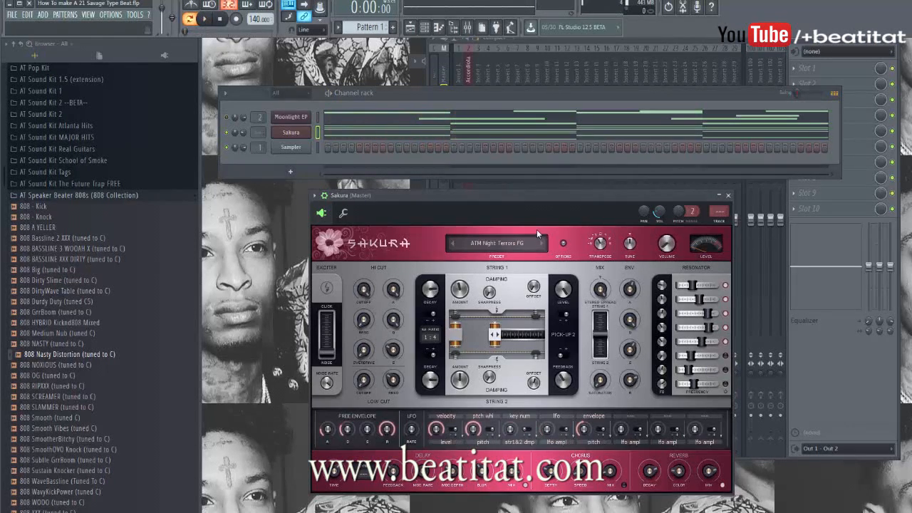
pyautogui.click(543, 246)
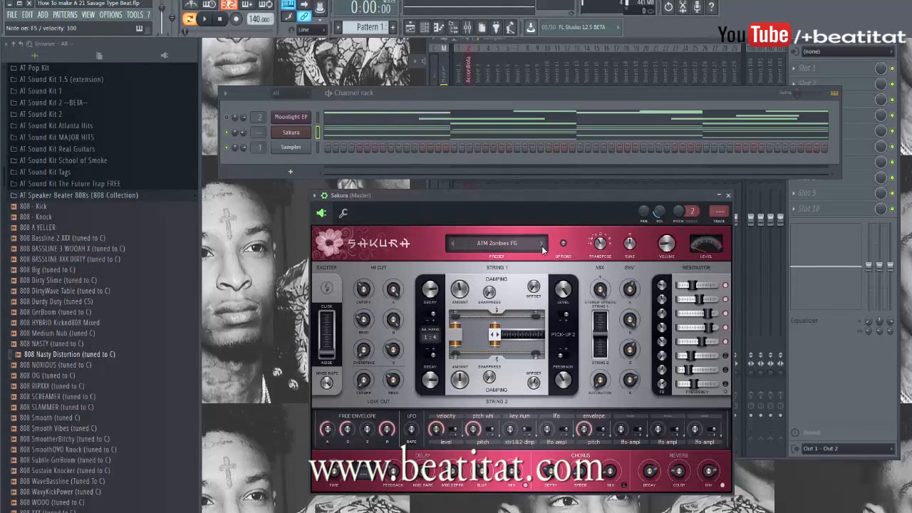
pyautogui.press('space')
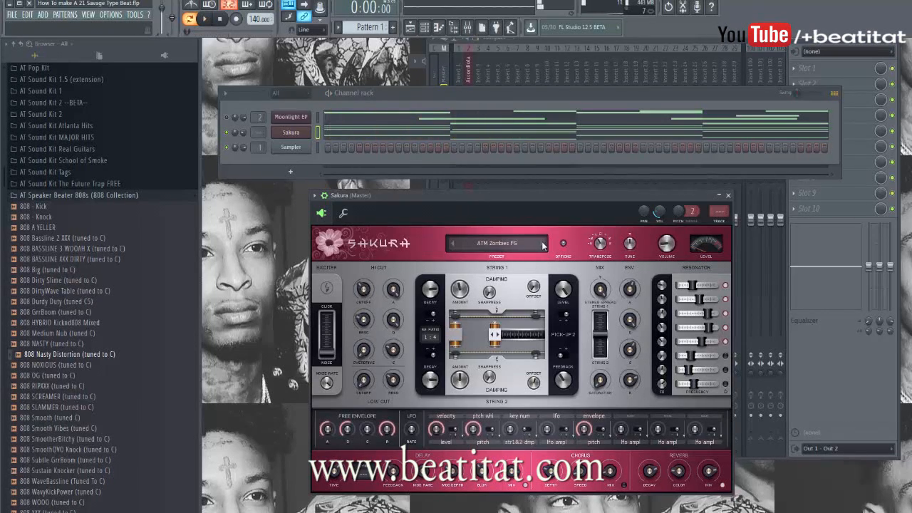
# Step: Audition presets in Sakura's Keyboard bank, including KBD Foggy Grand Piano FG, and load KBD Grand Harpsikord FG
pyautogui.click(520, 247)
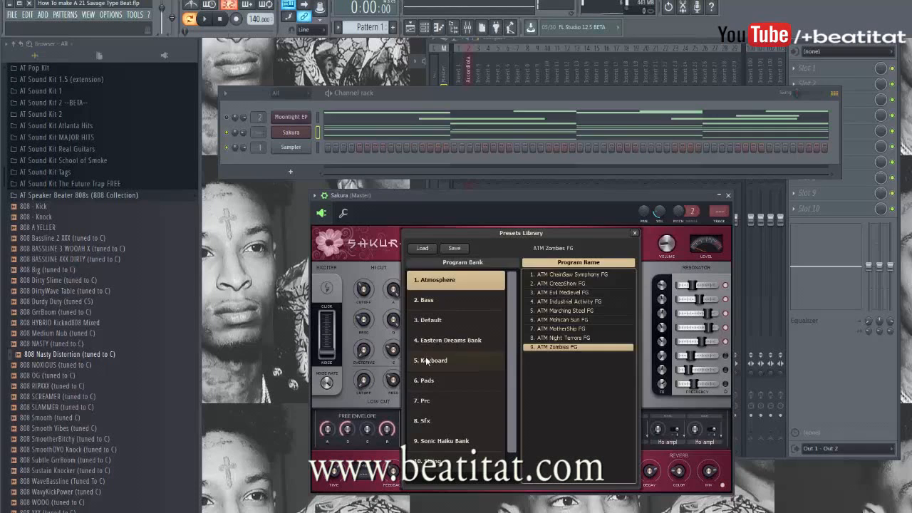
pyautogui.click(464, 360)
pyautogui.press('space')
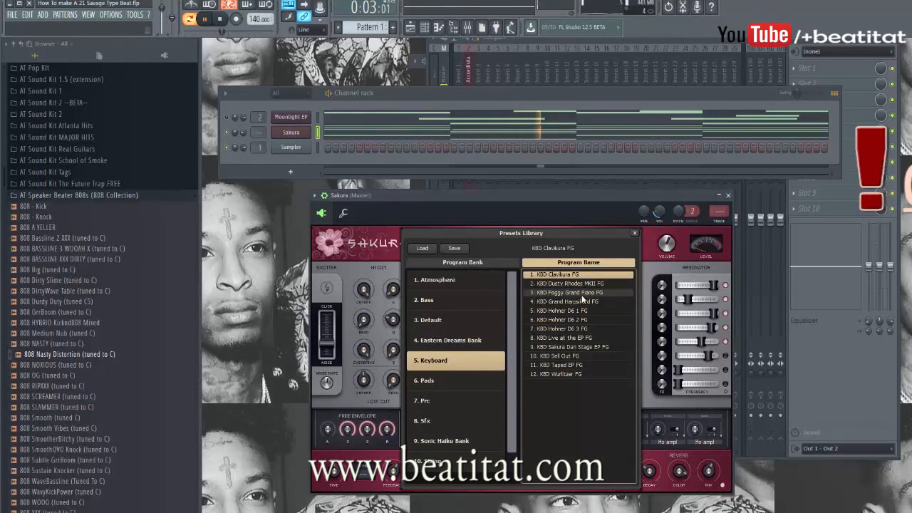
pyautogui.click(584, 294)
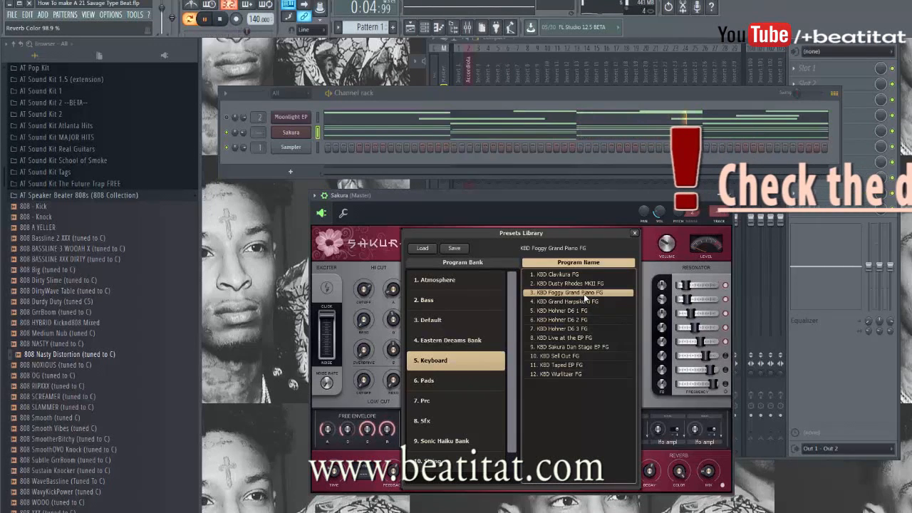
pyautogui.click(585, 303)
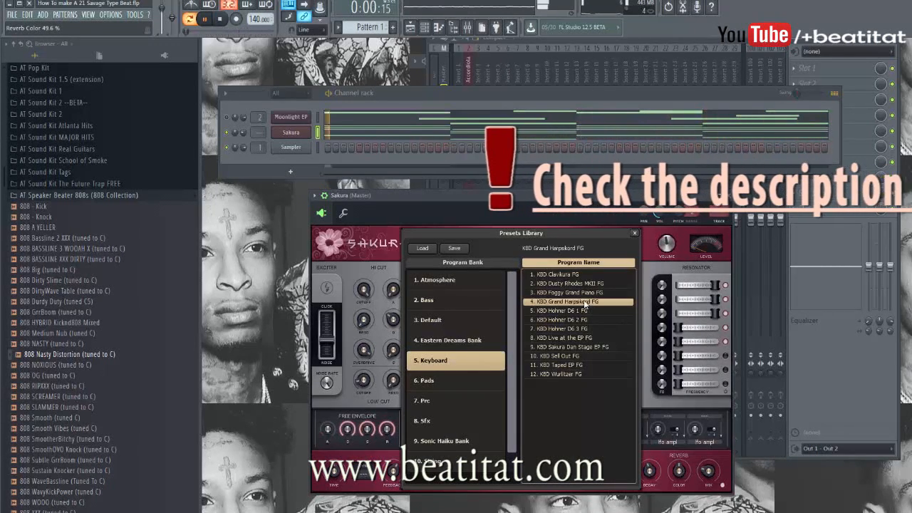
pyautogui.click(635, 233)
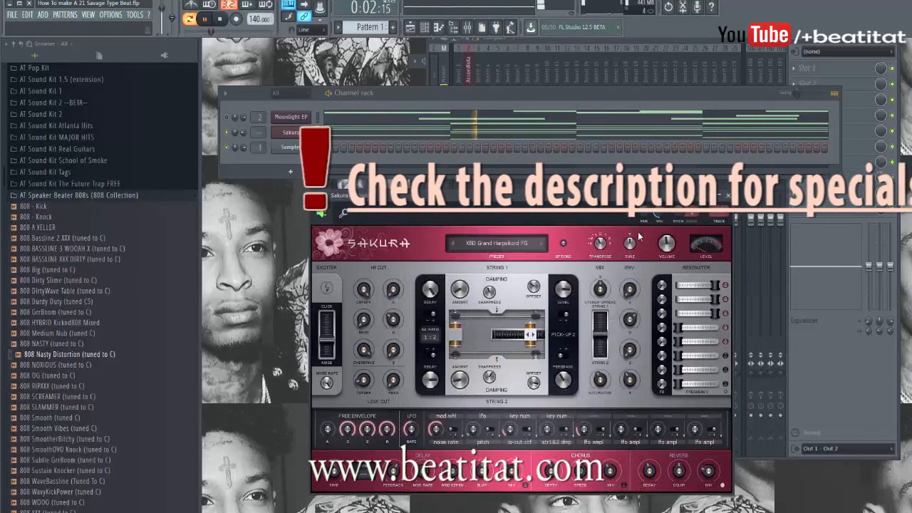
pyautogui.moveTo(658, 213); pyautogui.dragTo(658, 226)
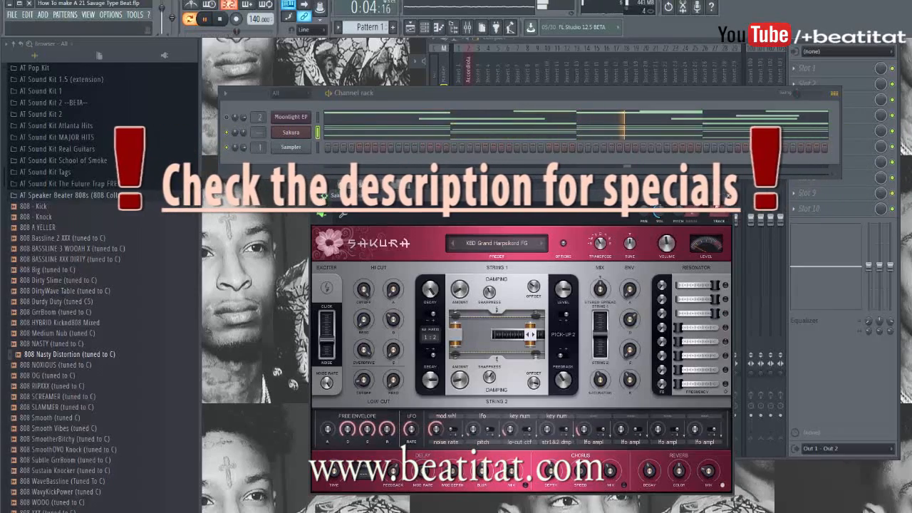
pyautogui.click(291, 133)
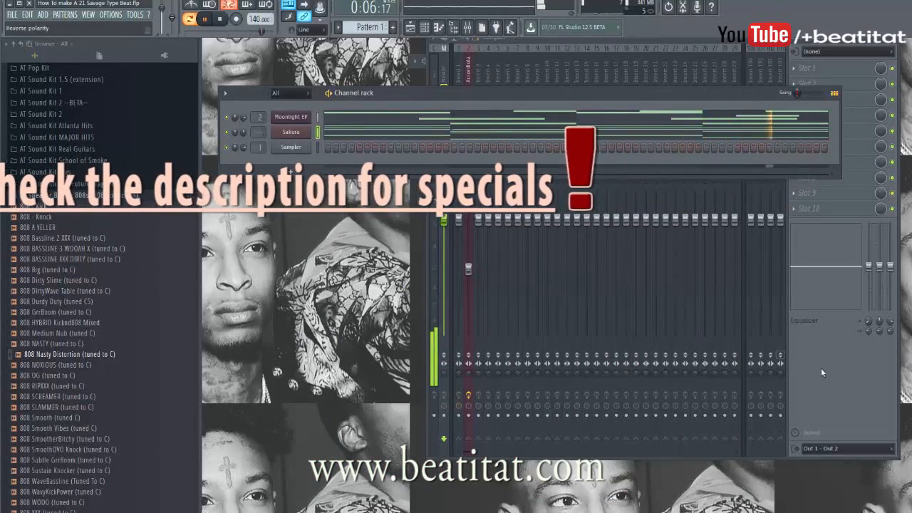
pyautogui.click(514, 252)
pyautogui.click(303, 134)
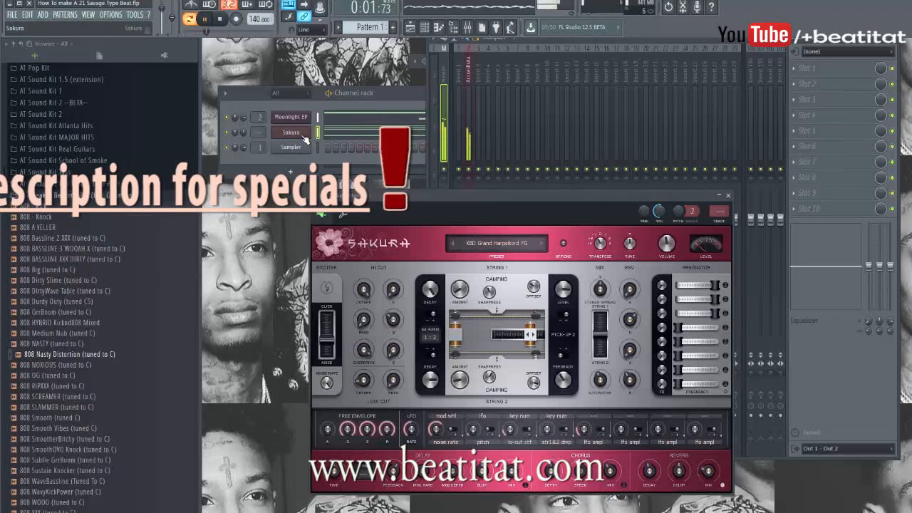
pyautogui.click(720, 222)
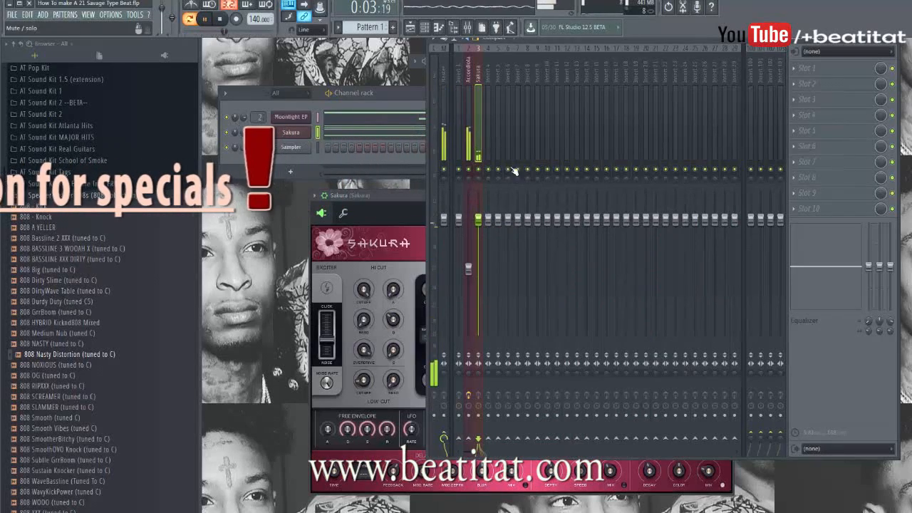
# Step: Lower the Accordiola mixer track's fader to balance the melody against the Sakura chords
pyautogui.click(470, 144)
pyautogui.moveTo(472, 278); pyautogui.dragTo(474, 289)
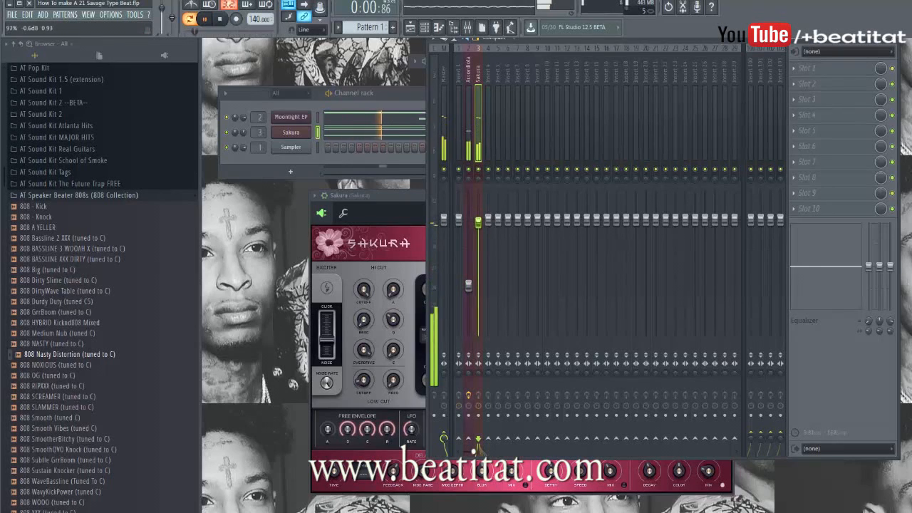
pyautogui.press('space')
# Step: Add Fruity Parametric EQ 2 in Accordiola's second effect slot, cut the lows with band 1 and lower band 7 near 6073 Hz
pyautogui.click(825, 90)
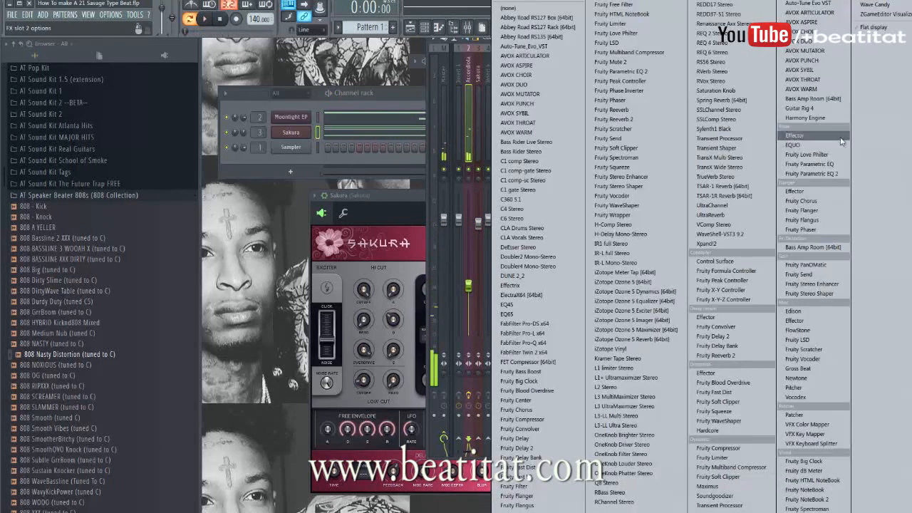
pyautogui.click(838, 177)
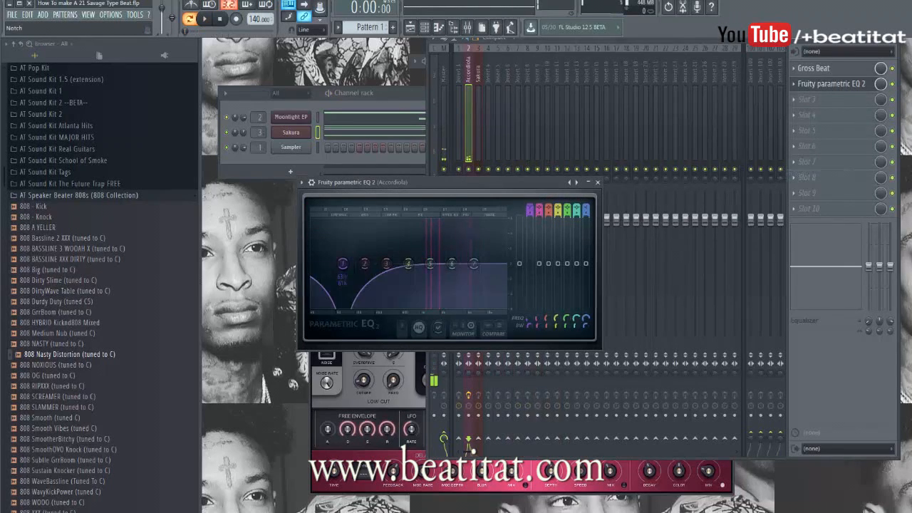
pyautogui.moveTo(524, 210); pyautogui.dragTo(524, 216)
pyautogui.press('space')
pyautogui.moveTo(341, 266); pyautogui.dragTo(456, 260)
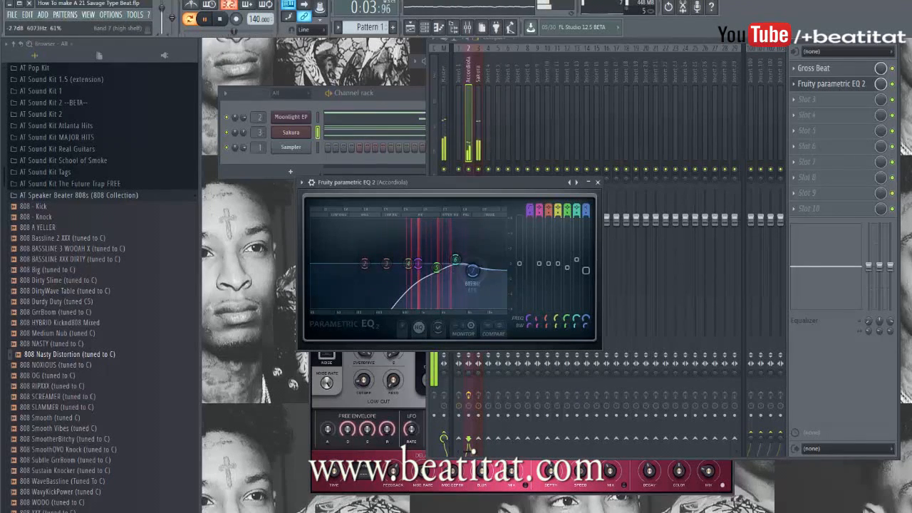
pyautogui.click(599, 183)
# Step: Lower the Sakura track to about -6.3 dB and add Fruity Parametric EQ 2, changing band 1's filter type and frequency
pyautogui.click(478, 150)
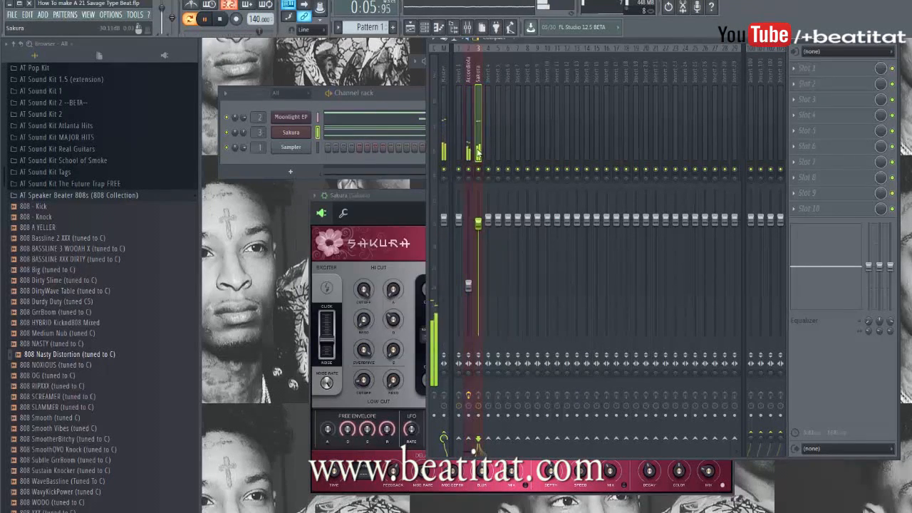
pyautogui.moveTo(480, 233); pyautogui.dragTo(482, 253)
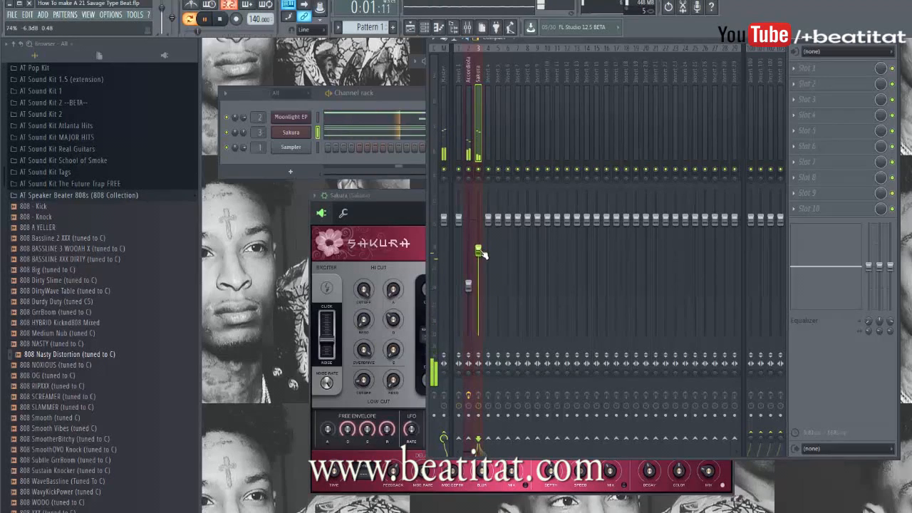
pyautogui.click(847, 72)
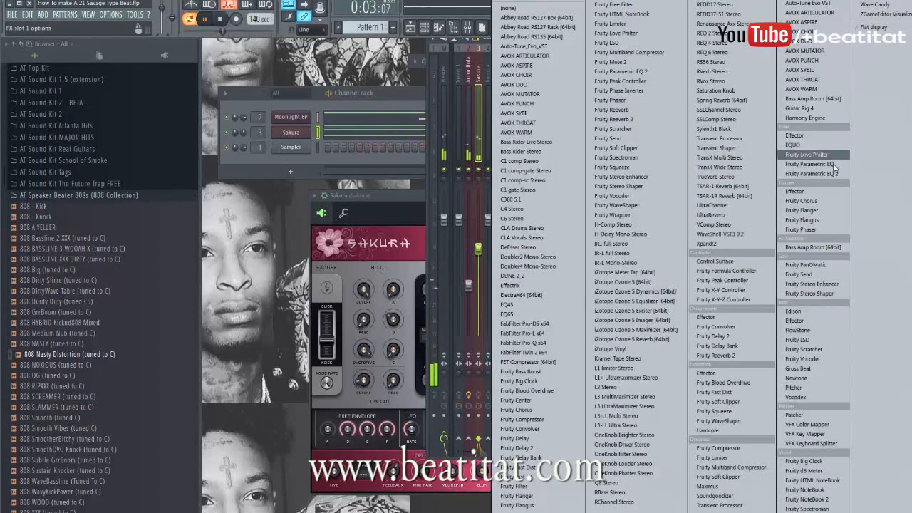
pyautogui.click(421, 132)
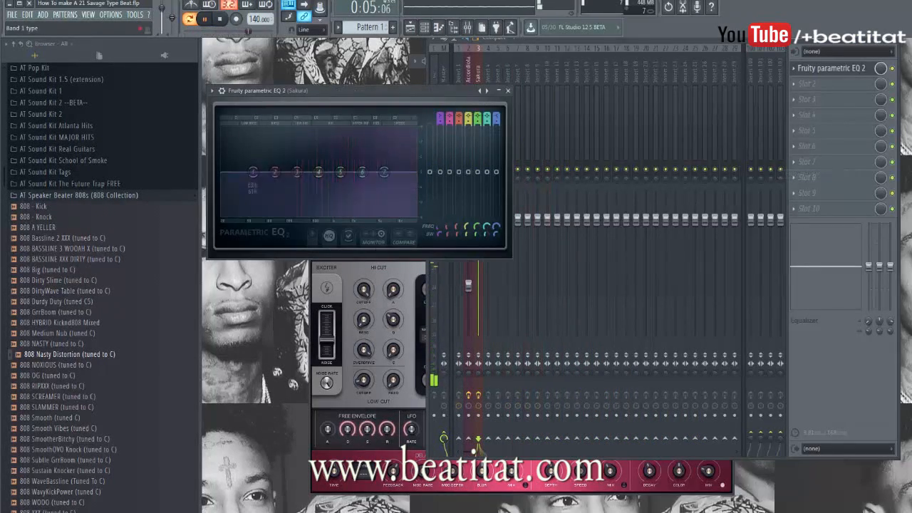
pyautogui.moveTo(439, 118); pyautogui.dragTo(440, 134)
pyautogui.moveTo(254, 172); pyautogui.dragTo(304, 173)
pyautogui.moveTo(363, 171); pyautogui.dragTo(364, 174)
pyautogui.moveTo(304, 173); pyautogui.dragTo(288, 173)
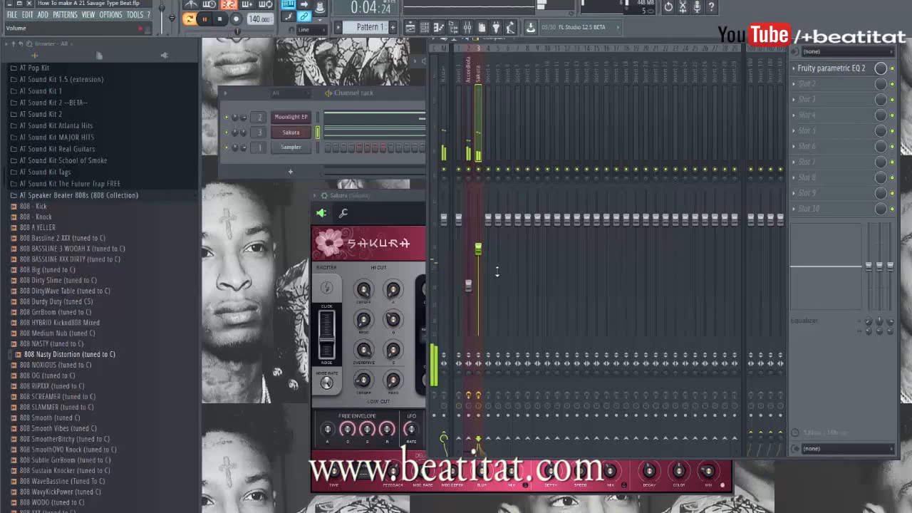
# Step: Add Fruity Reeverb 2 in the Sakura track's second effect slot and return to the channel rack with playback stopped
pyautogui.click(813, 84)
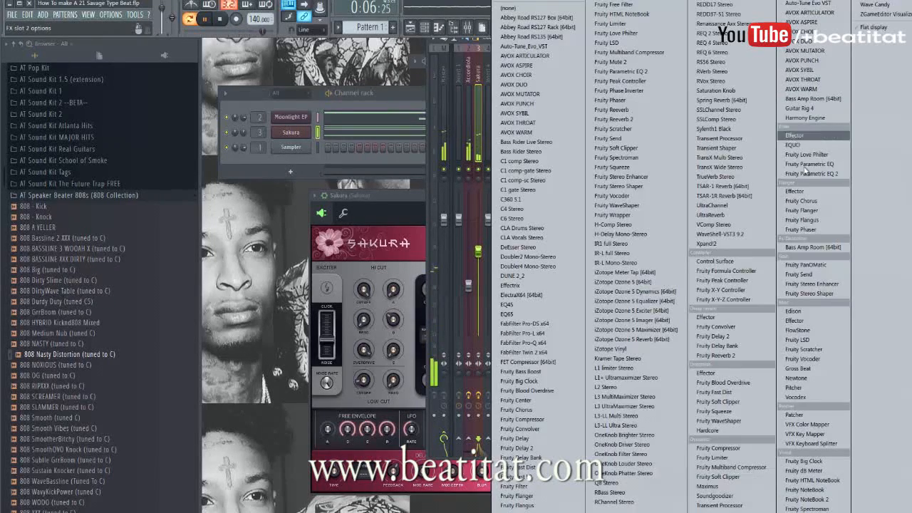
pyautogui.click(726, 356)
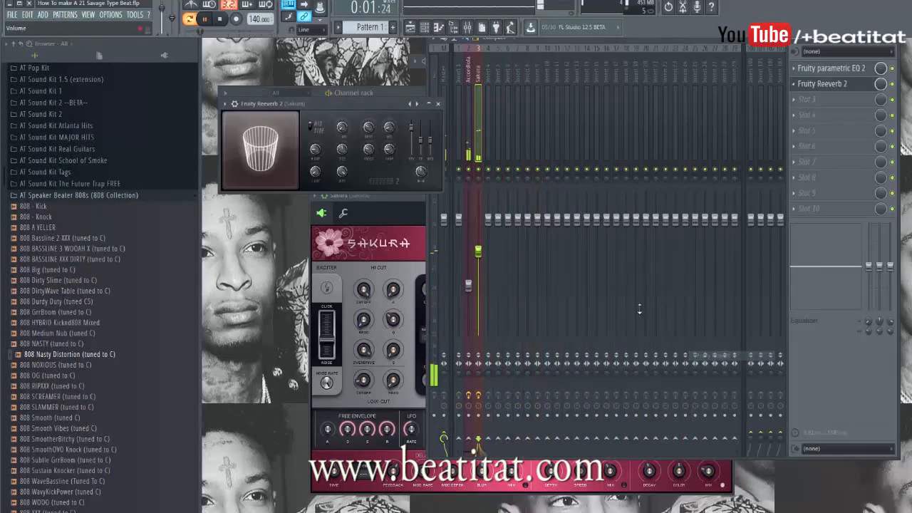
pyautogui.click(437, 104)
pyautogui.press('space')
pyautogui.click(346, 103)
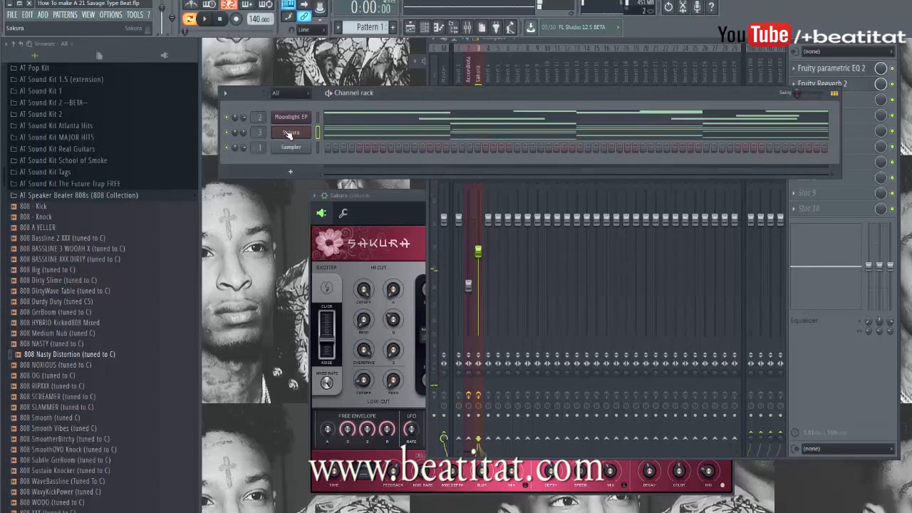
# Step: Insert a second Sakura channel, load FLUTE Delayed Sorrows DS from the Eastern Dreams Bank and audition it
pyautogui.rightClick(290, 132)
pyautogui.moveTo(333, 175)
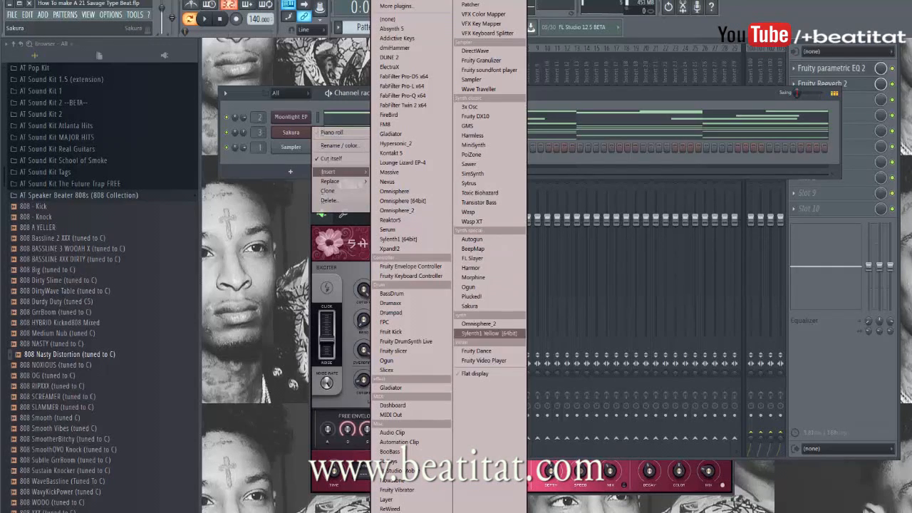
pyautogui.click(495, 306)
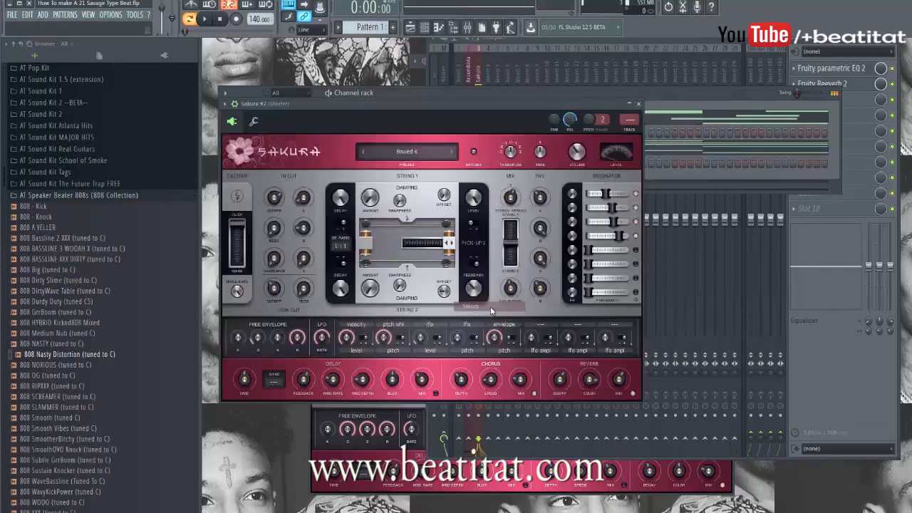
pyautogui.click(416, 155)
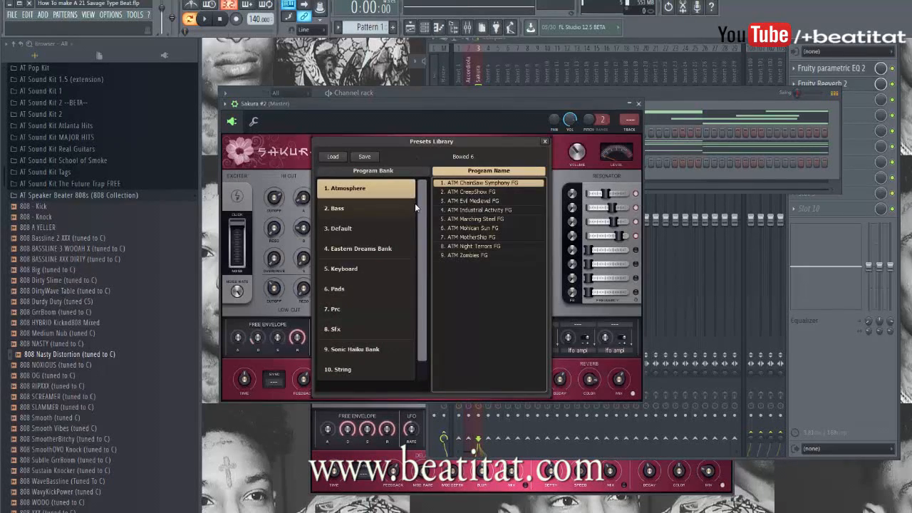
pyautogui.click(377, 249)
pyautogui.scroll(-2, 472, 258)
pyautogui.scroll(-3, 472, 258)
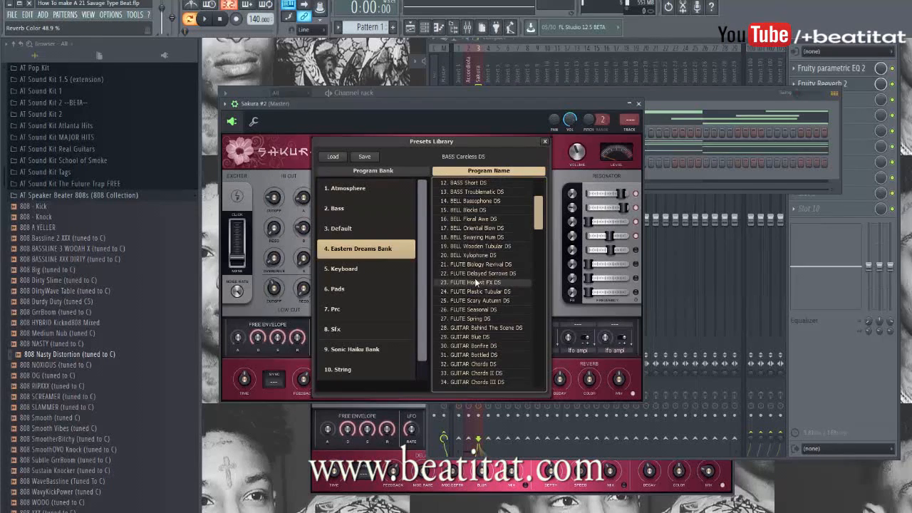
pyautogui.doubleClick(475, 276)
pyautogui.press('b')
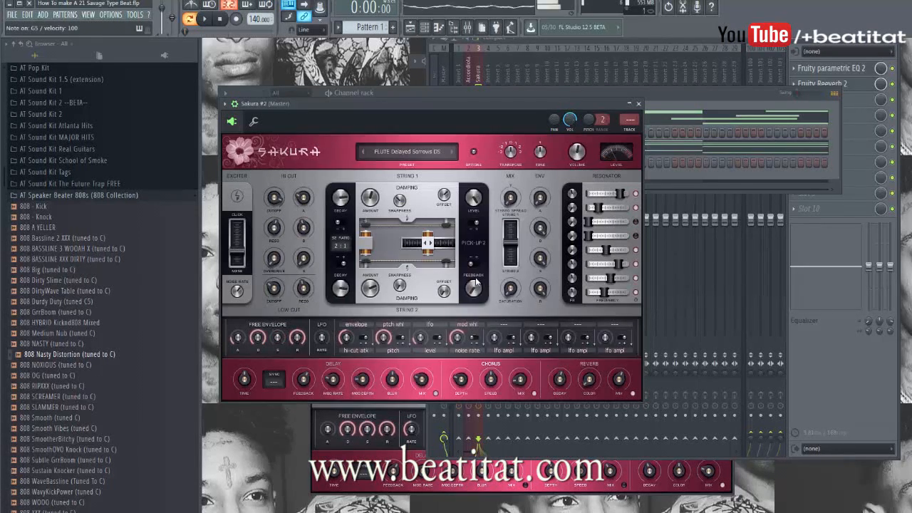
# Step: Audition neighbouring Eastern Dreams presets on Sakura #2 and settle on BELL Xylophone DS
pyautogui.click(364, 153)
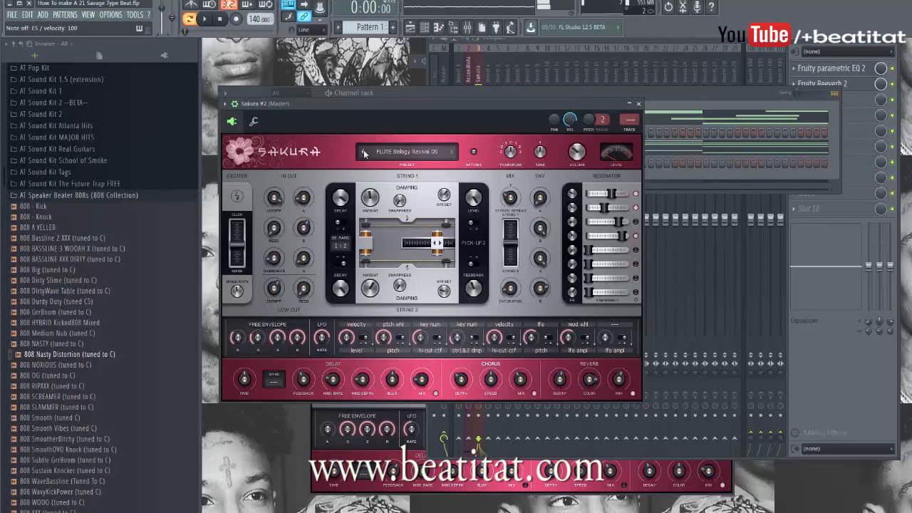
pyautogui.click(363, 151)
pyautogui.click(365, 151)
pyautogui.press('m')
pyautogui.click(453, 153)
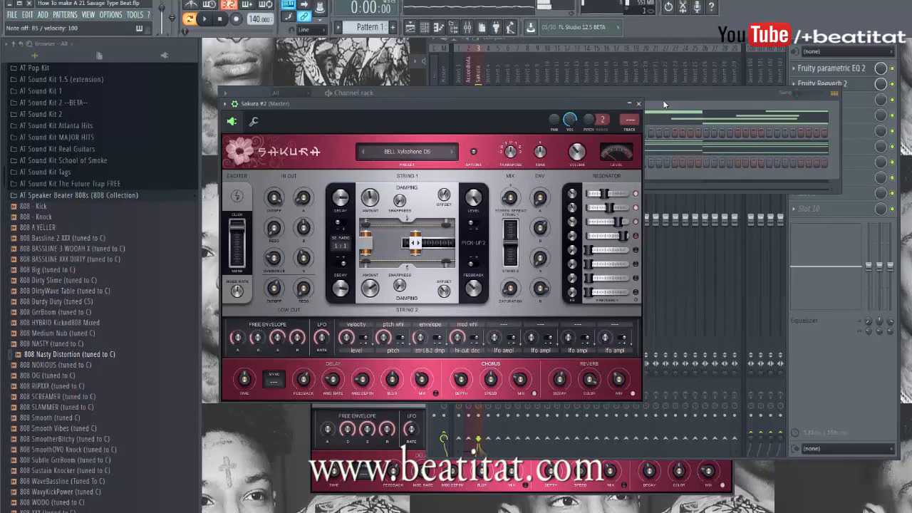
# Step: Open Sakura #2's piano roll and place a one-beat D6 note at the start of bar 1 with raised velocity
pyautogui.click(664, 104)
pyautogui.rightClick(308, 141)
pyautogui.click(290, 172)
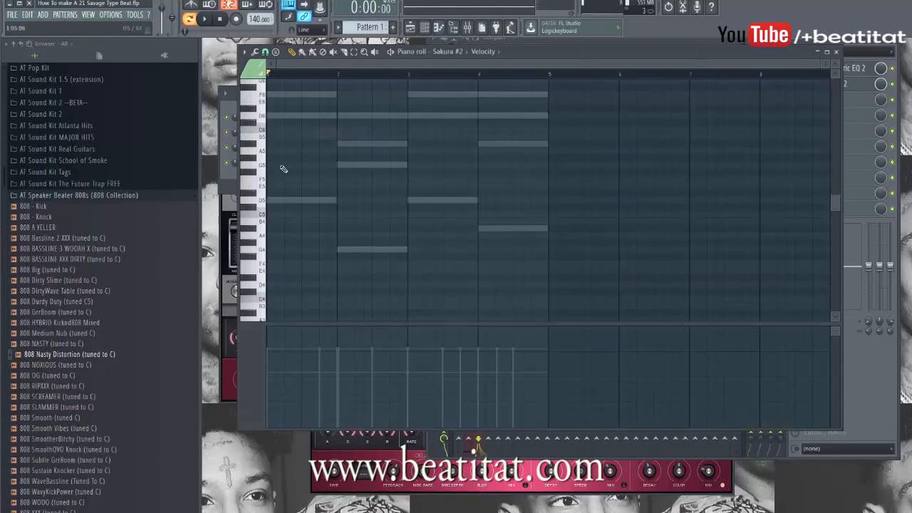
pyautogui.scroll(3, 271, 116)
pyautogui.click(299, 143)
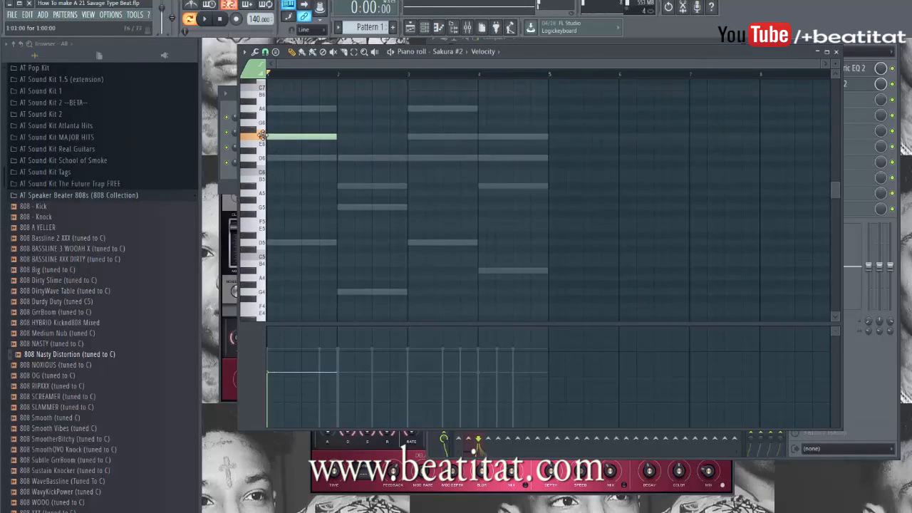
pyautogui.moveTo(300, 155); pyautogui.dragTo(299, 157)
pyautogui.moveTo(278, 353); pyautogui.dragTo(280, 346)
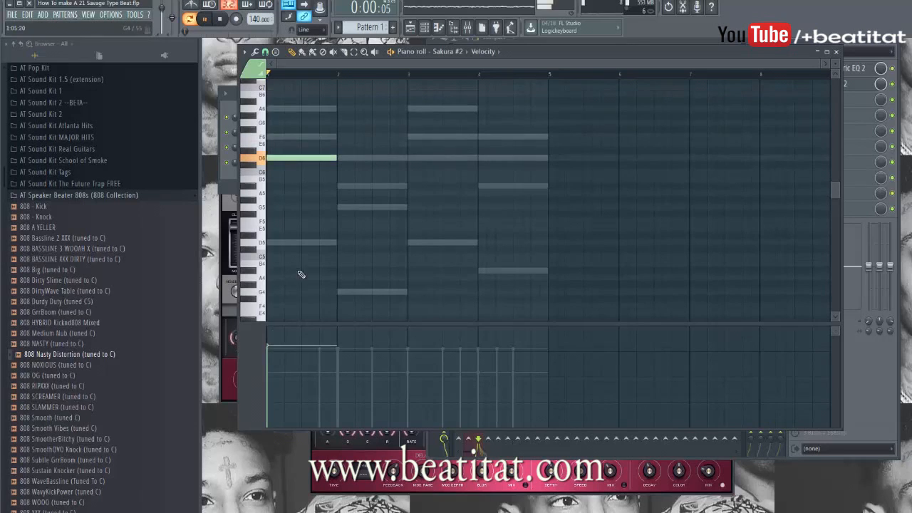
pyautogui.moveTo(271, 179); pyautogui.dragTo(281, 180)
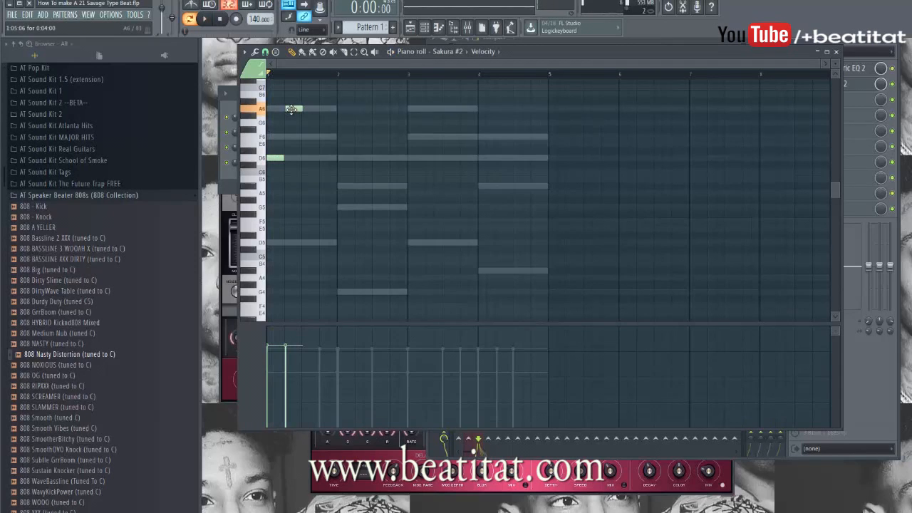
# Step: Set the piano roll snap to Line and add one-beat A6, F6 and A#5 notes on beats 2 to 4 of bar 1
pyautogui.click(247, 56)
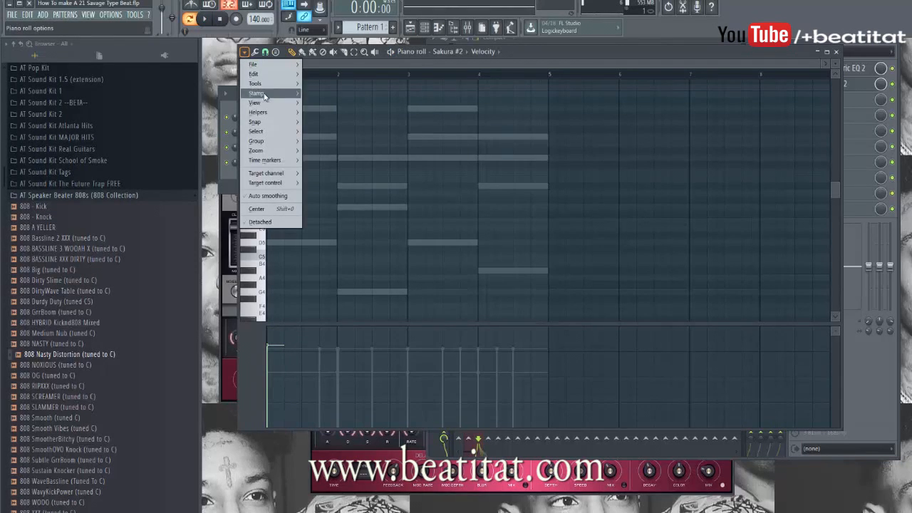
pyautogui.click(255, 53)
pyautogui.click(264, 54)
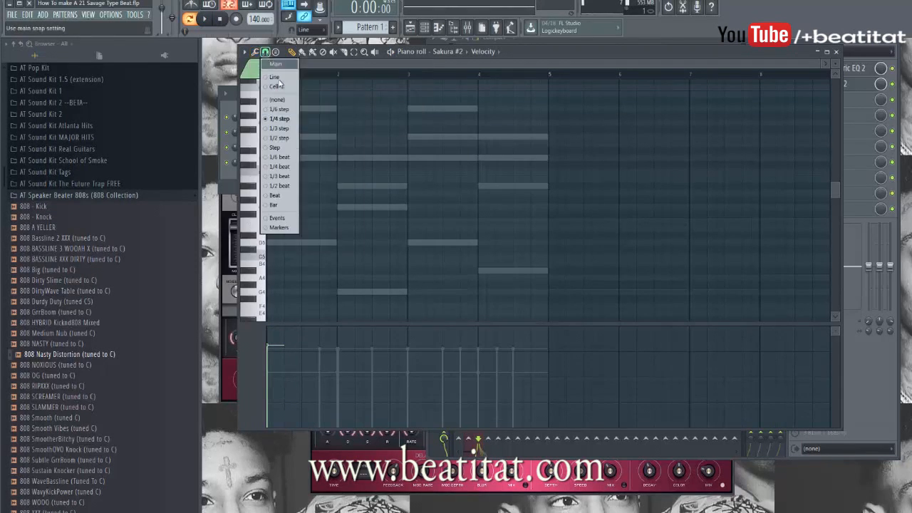
pyautogui.click(276, 82)
pyautogui.click(291, 116)
pyautogui.moveTo(286, 96); pyautogui.dragTo(286, 107)
pyautogui.press('space')
pyautogui.click(305, 136)
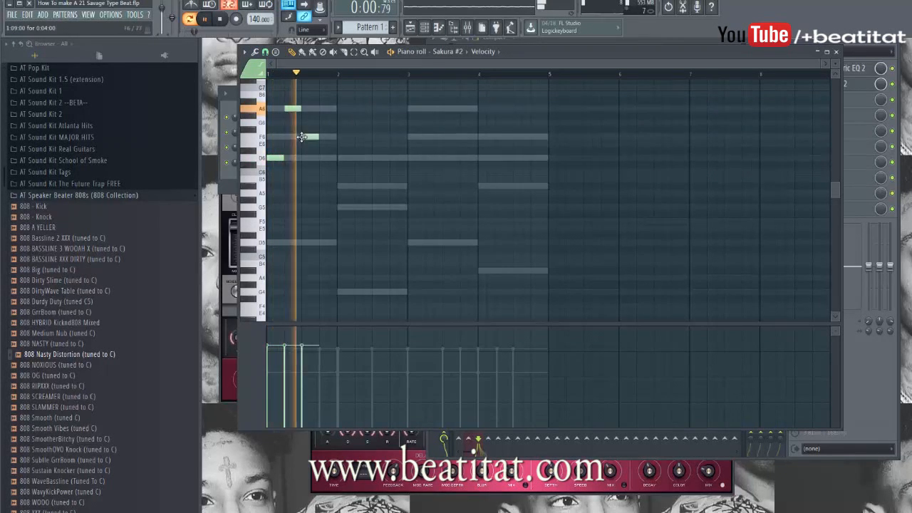
pyautogui.press('space')
pyautogui.click(338, 185)
pyautogui.press('space')
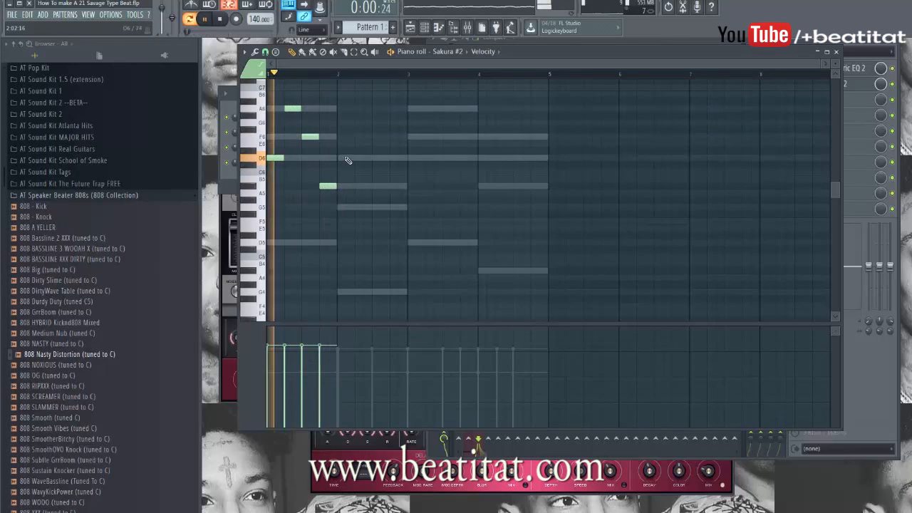
# Step: Fill bar 2 with one-beat D6, F6, G5 and D6 notes and raise the G5 note by an octave
pyautogui.click(345, 158)
pyautogui.click(359, 137)
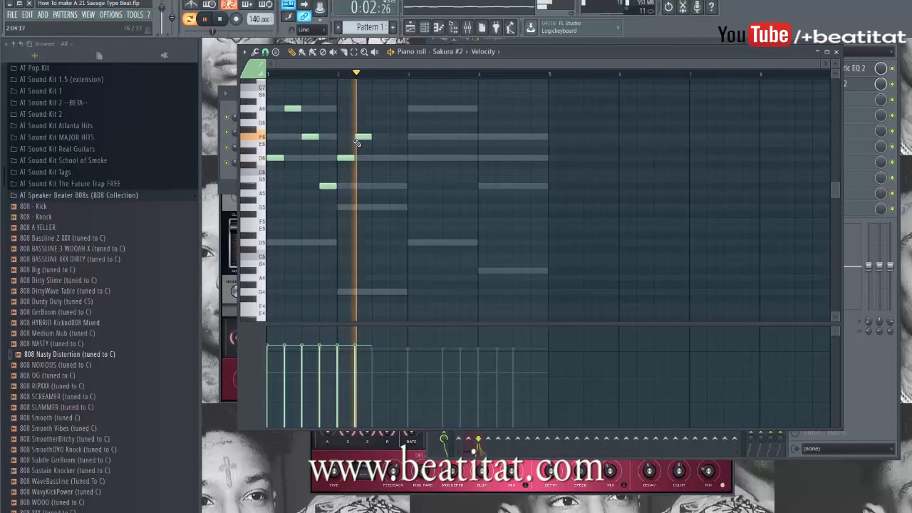
pyautogui.click(377, 207)
pyautogui.click(399, 157)
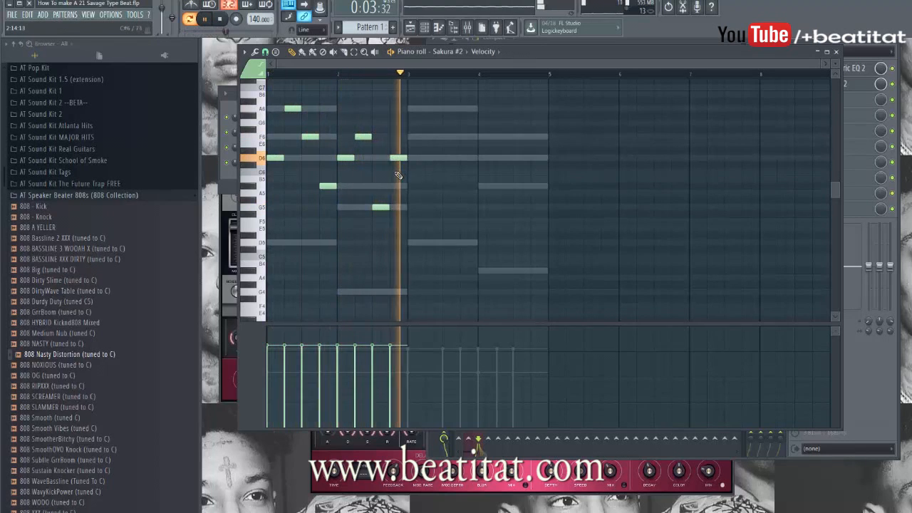
pyautogui.click(380, 207)
pyautogui.hotkey('ctrl', 'Up')
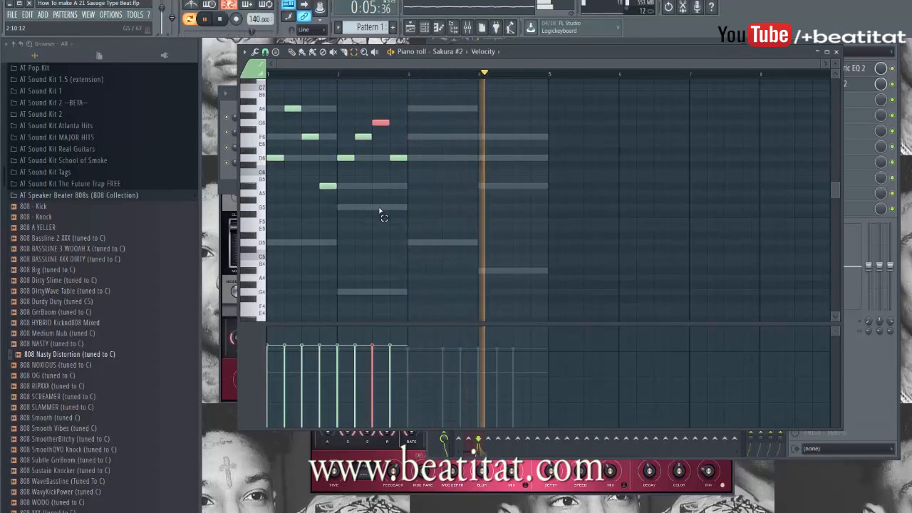
# Step: Duplicate the whole two-bar bell phrase and move the copy to bars 3 and 4 at the same pitches
pyautogui.hotkey('ctrl', 'a')
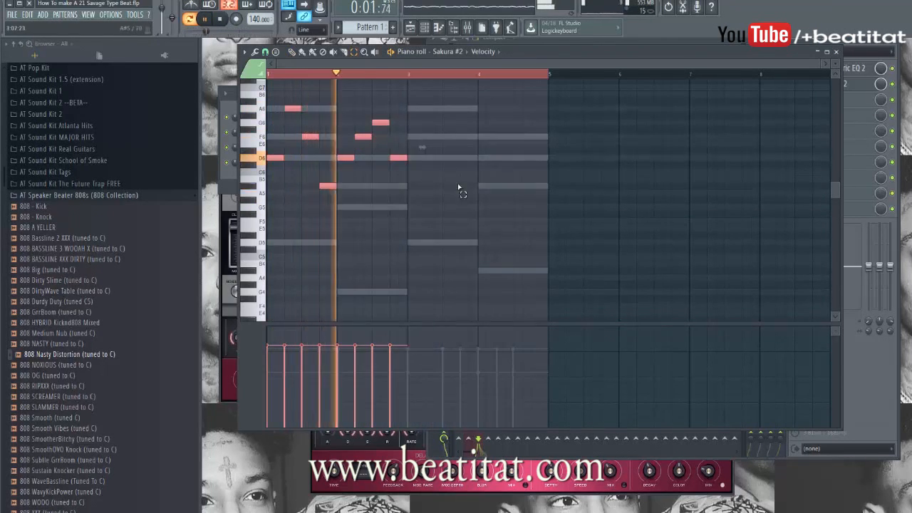
pyautogui.scroll(5, 299, 125)
pyautogui.scroll(-2, 306, 131)
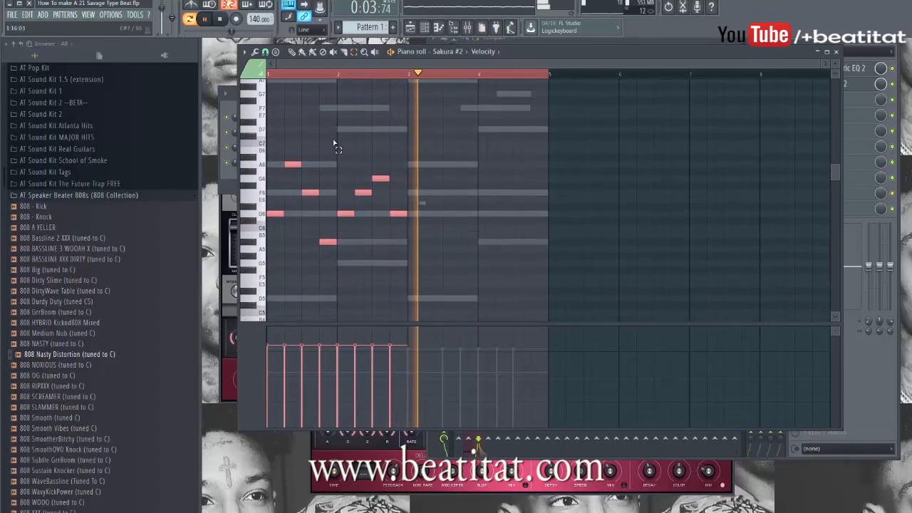
pyautogui.hotkey('ctrl', 'b')
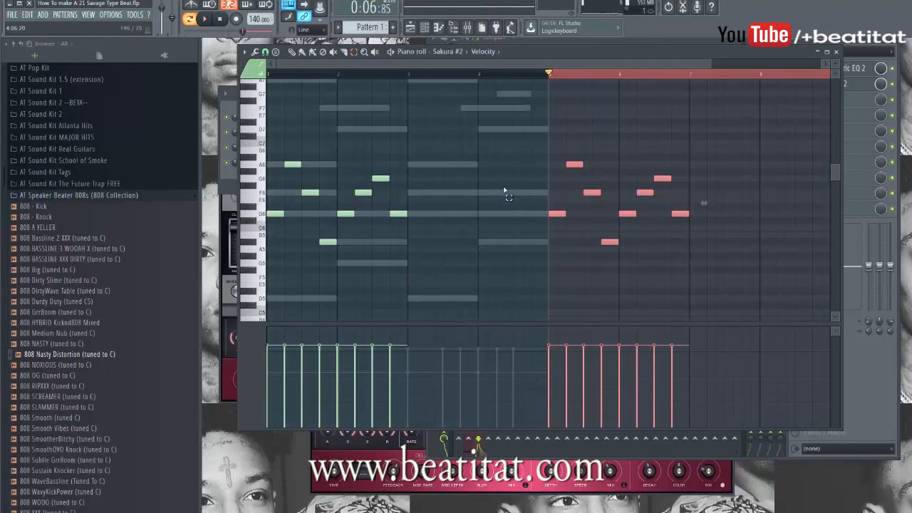
pyautogui.moveTo(559, 213); pyautogui.dragTo(422, 220)
# Step: Try D#6 and C6 as the opening note of bar 3 while playing the pattern
pyautogui.press('Up')
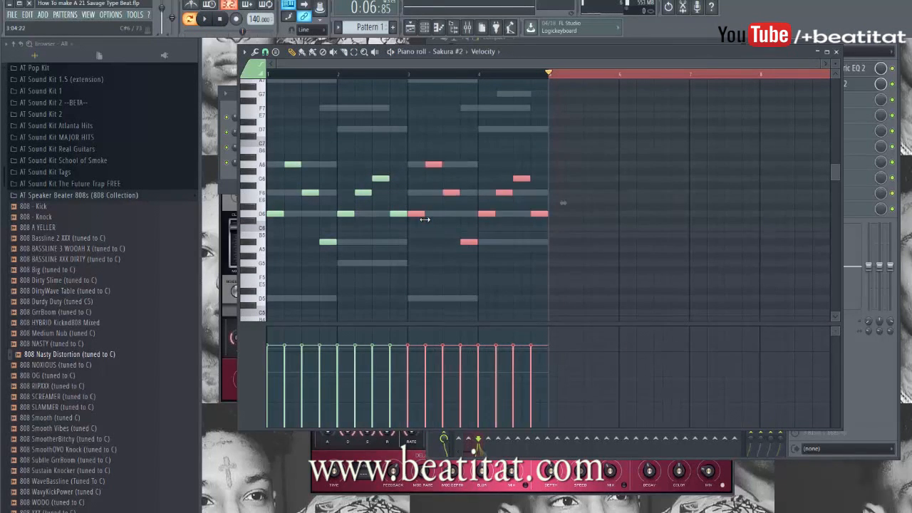
pyautogui.click(422, 214)
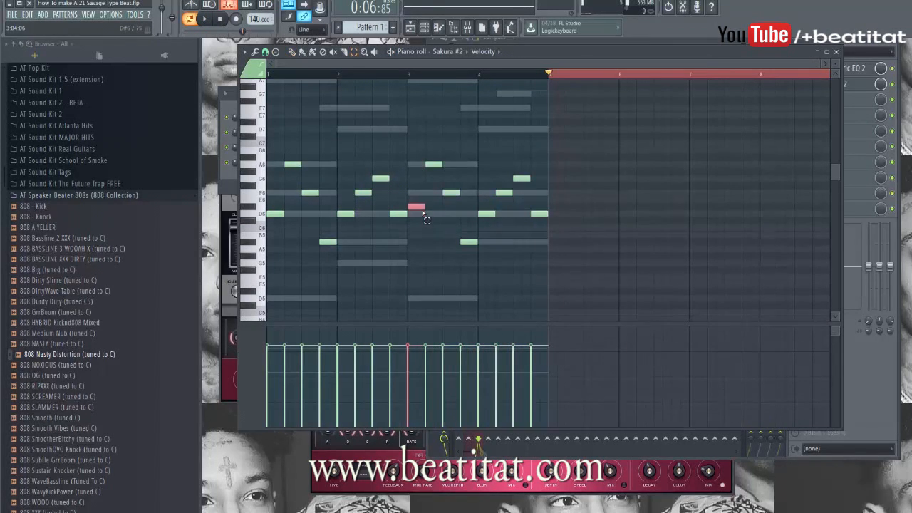
pyautogui.press('space')
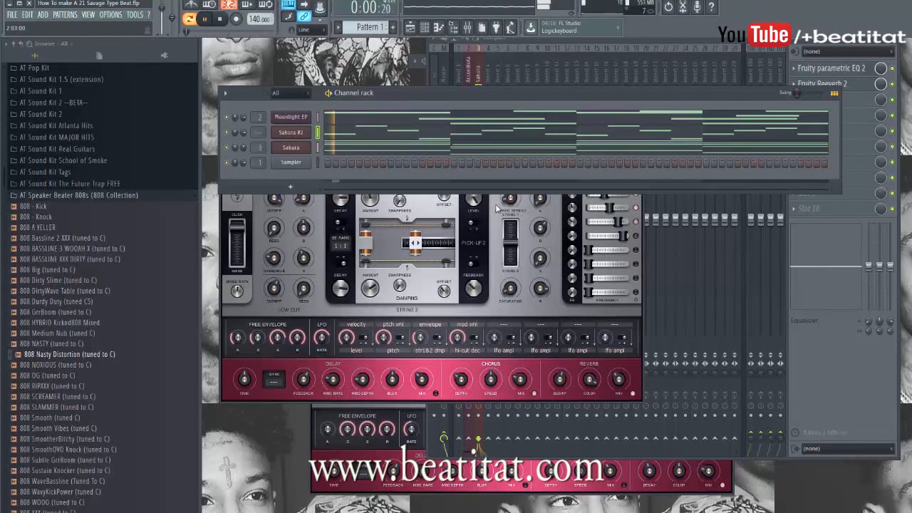
pyautogui.click(377, 136)
pyautogui.scroll(-2, 376, 135)
pyautogui.moveTo(415, 199); pyautogui.dragTo(411, 207)
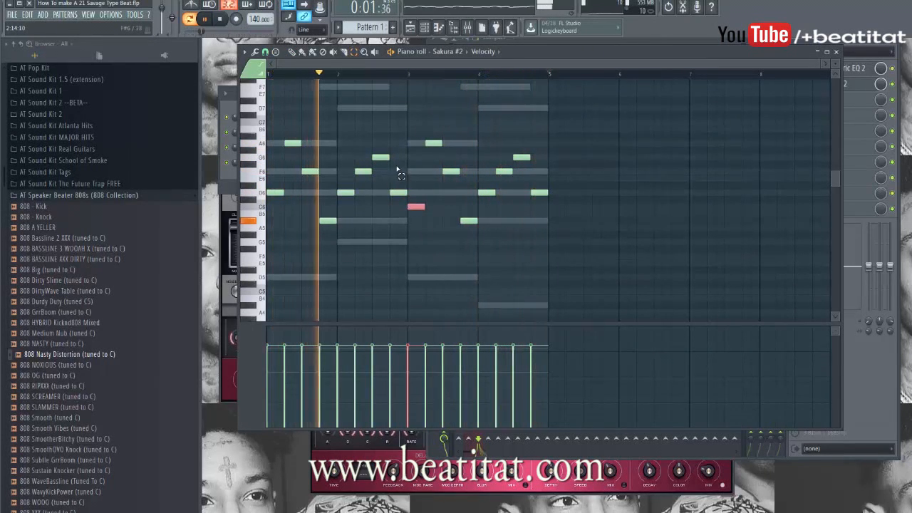
# Step: Try bar 3's opening note at A#5, A#6 and F6 during playback and return it to D6
pyautogui.hotkey('shift', 'Down')
pyautogui.hotkey('shift', 'Down')
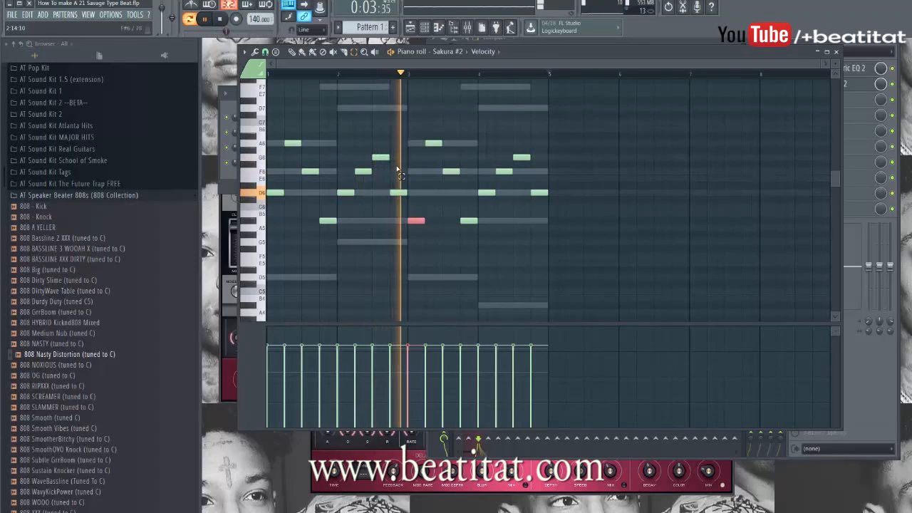
pyautogui.hotkey('ctrl', 'Up')
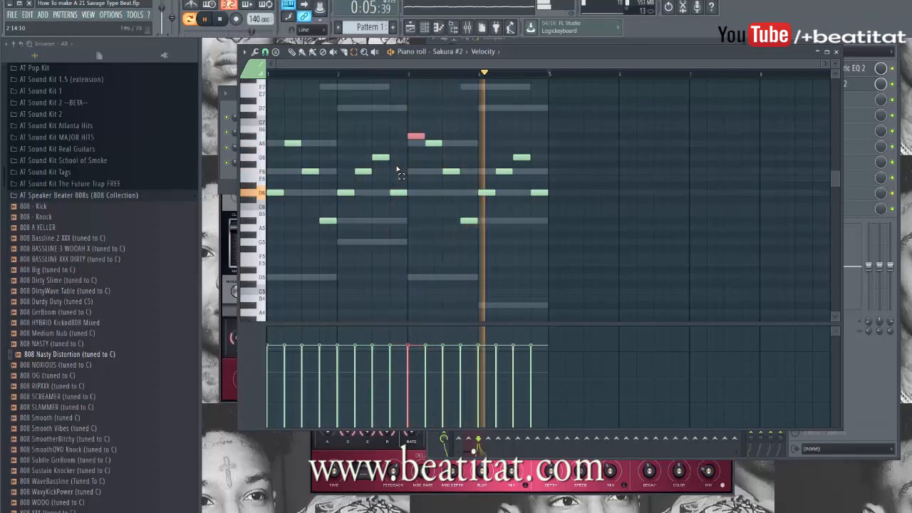
pyautogui.press('Down')
pyautogui.press('Down')
pyautogui.press('Down')
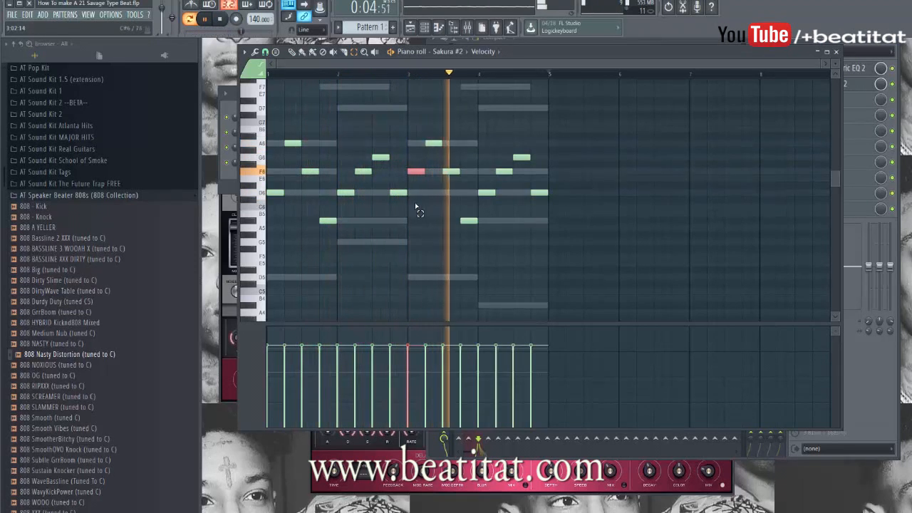
pyautogui.press('Down')
pyautogui.press('Down')
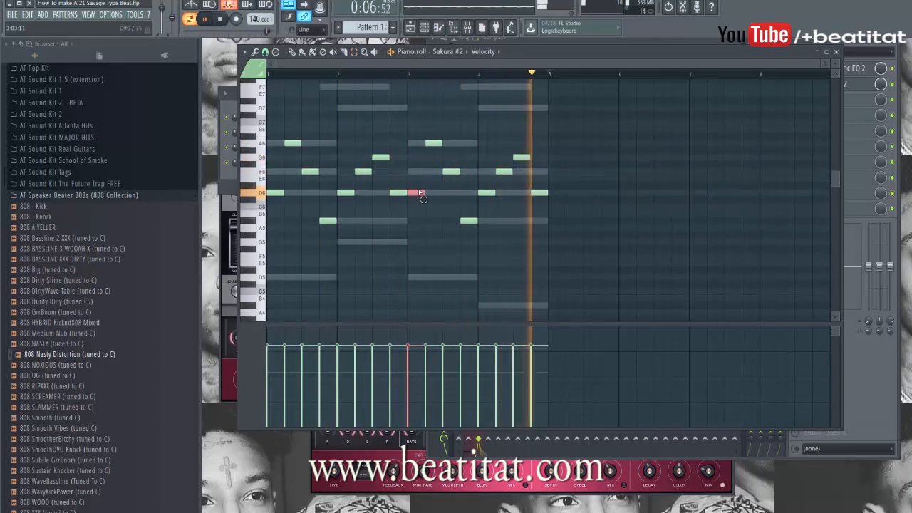
# Step: Transpose all of Sakura #2's notes up one octave and close its piano roll
pyautogui.hotkey('ctrl', 'a')
pyautogui.hotkey('ctrl', 'Up')
pyautogui.press('F7')
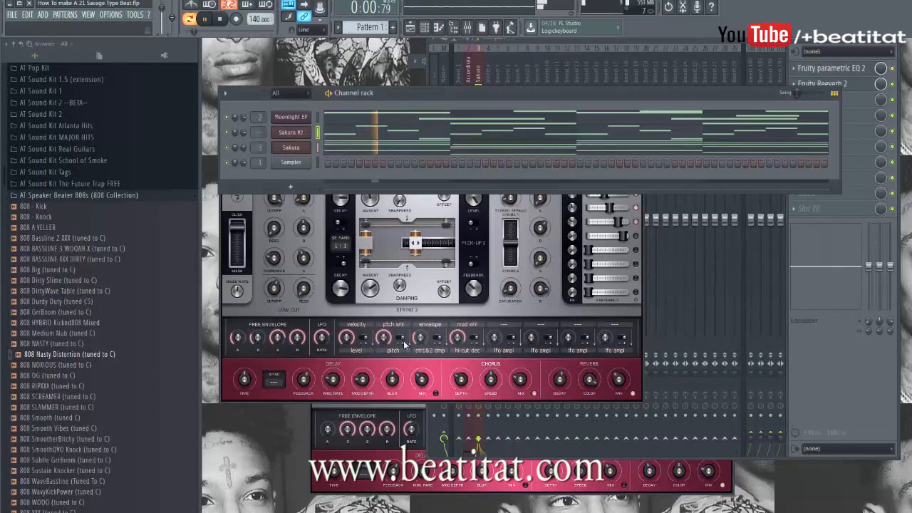
# Step: Compare other presets on Sakura #2 against the pattern and switch it to BELL Wooden Tubular DS
pyautogui.click(460, 305)
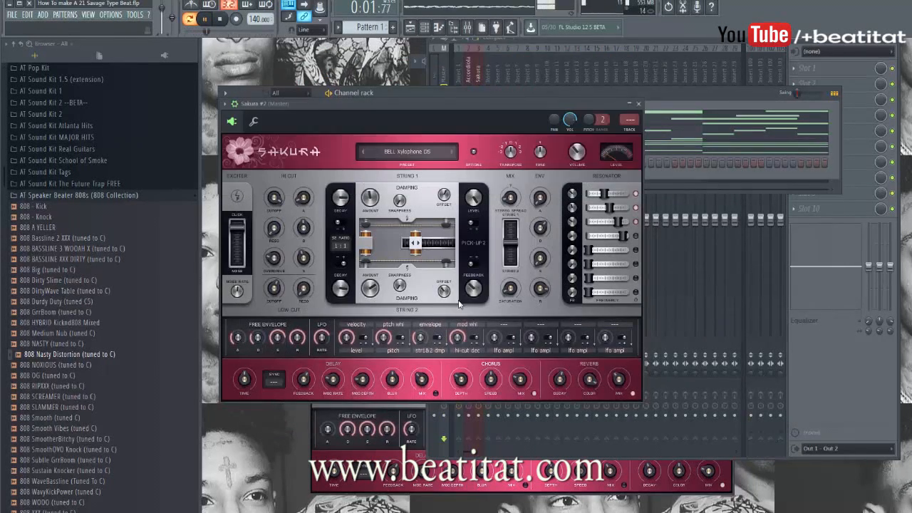
pyautogui.click(453, 152)
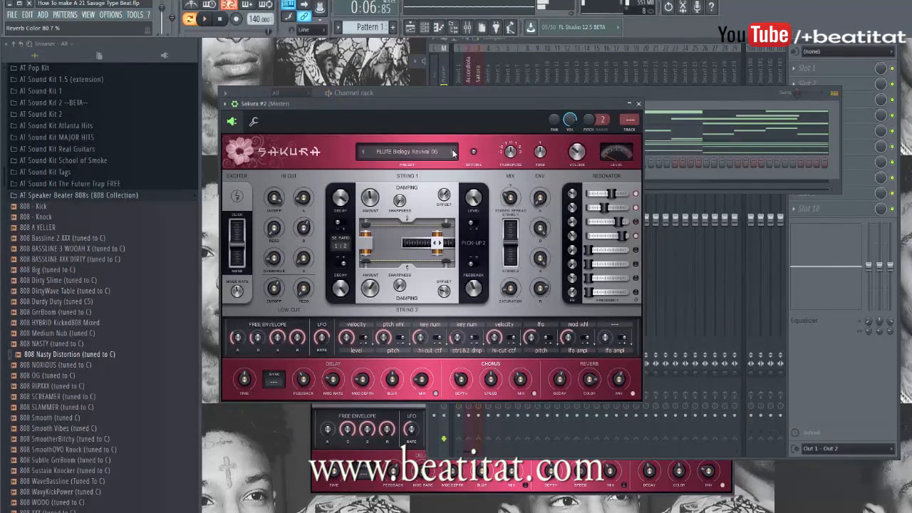
pyautogui.click(363, 152)
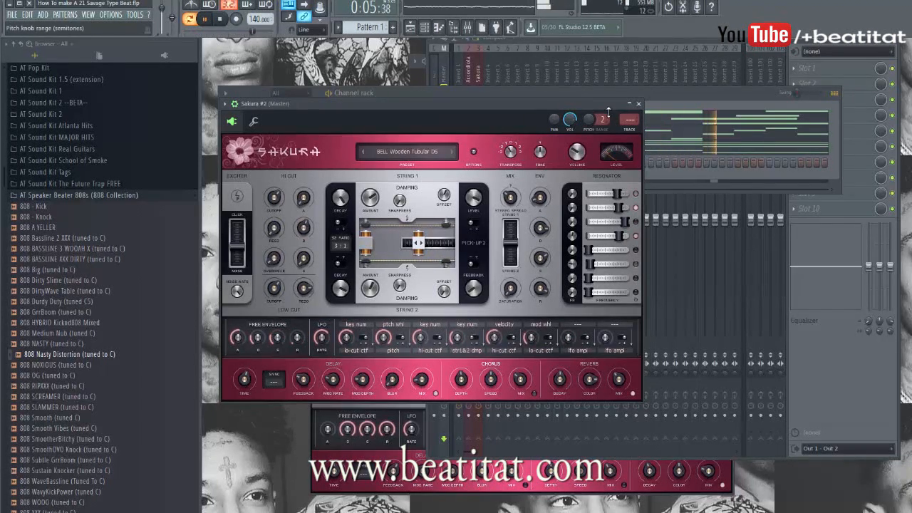
# Step: Route Sakura #2 to free mixer track 4 and load Gross Beat in the track's first effect slot
pyautogui.click(630, 130)
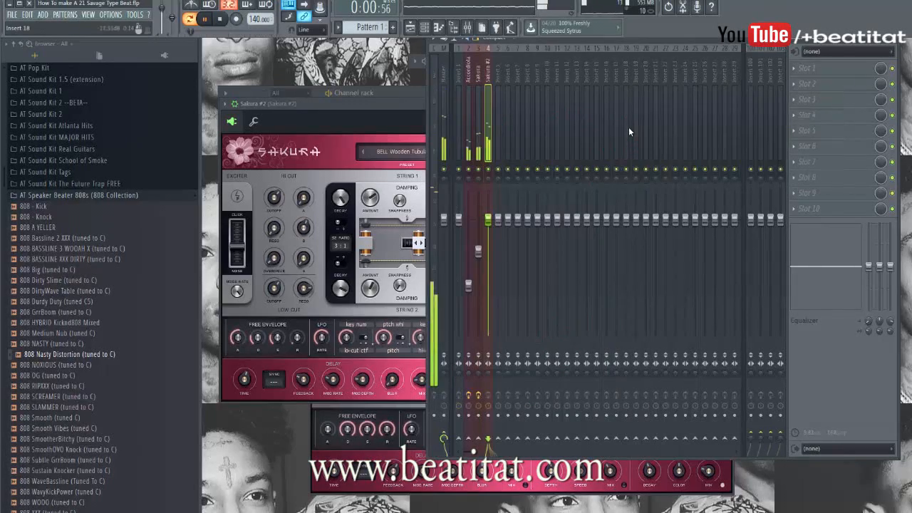
pyautogui.click(825, 66)
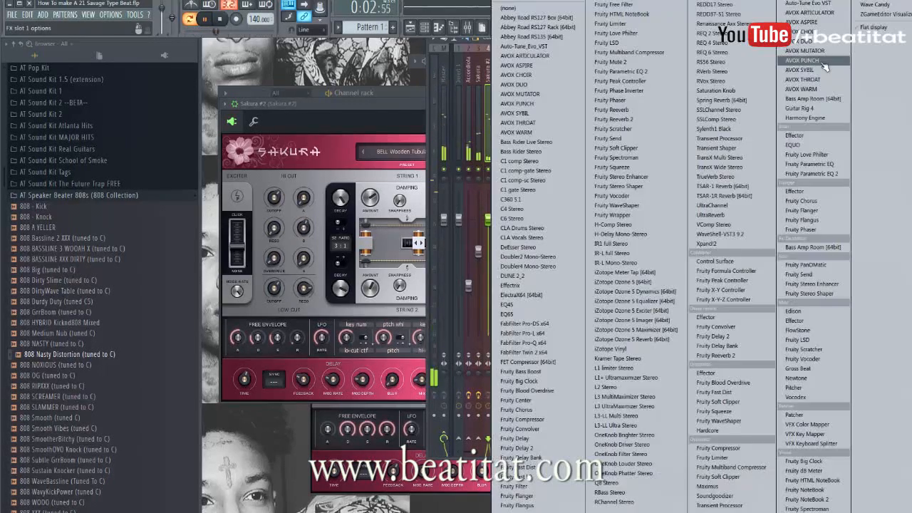
pyautogui.click(817, 369)
# Step: Shape Gross Beat's time envelope with a Single curve point on the first gridline at beat 3 and a second-gridline point at beat 4
pyautogui.click(508, 160)
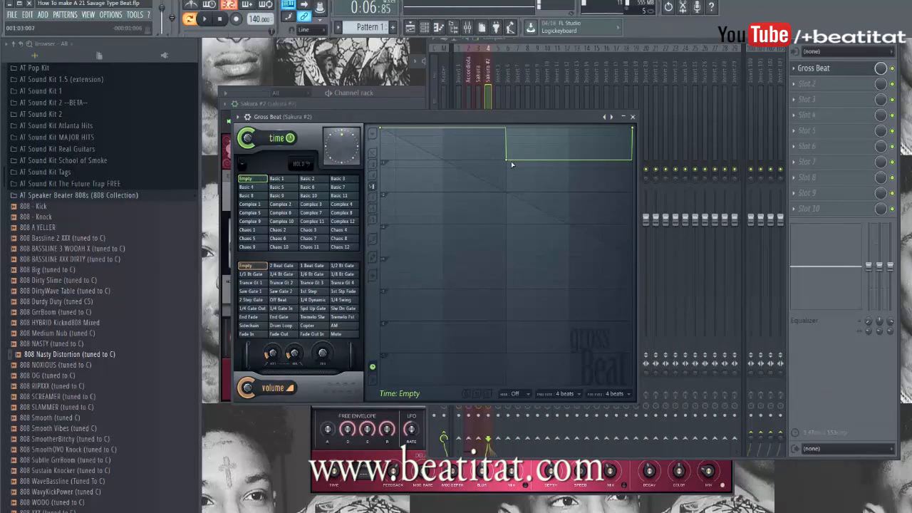
pyautogui.rightClick(507, 160)
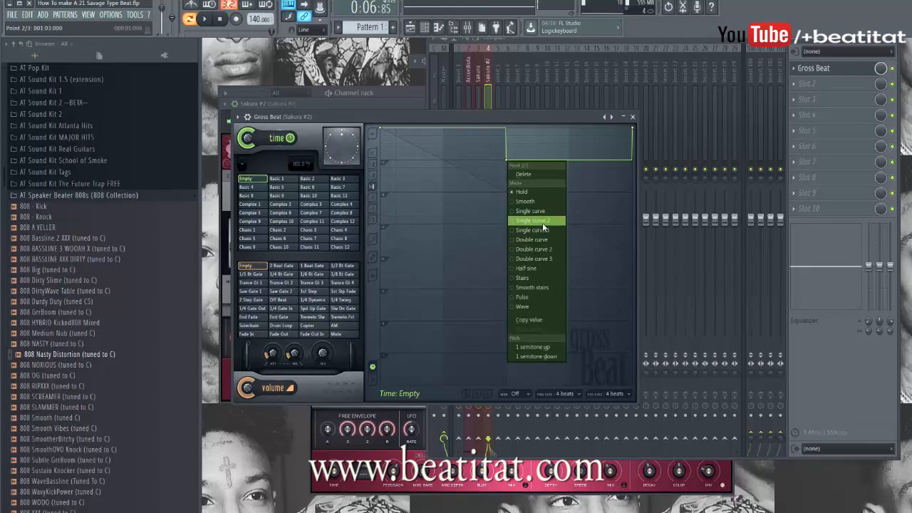
pyautogui.click(532, 211)
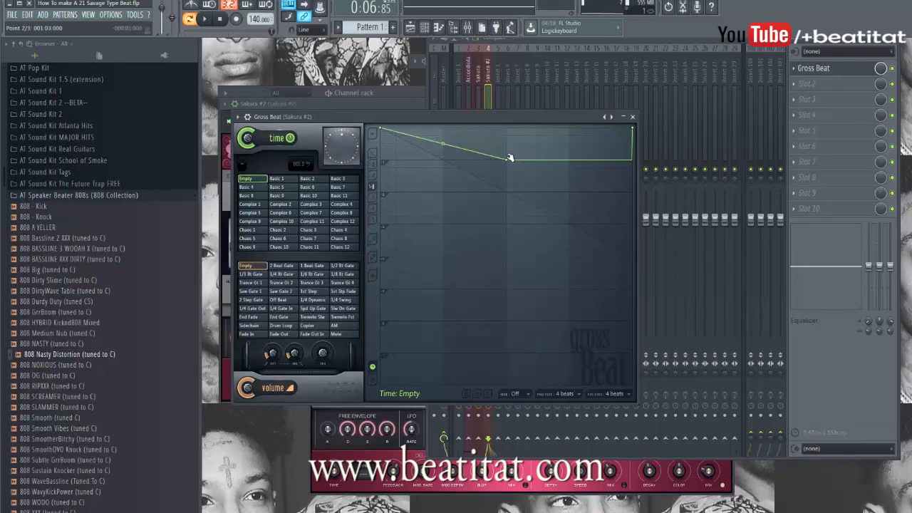
pyautogui.click(571, 187)
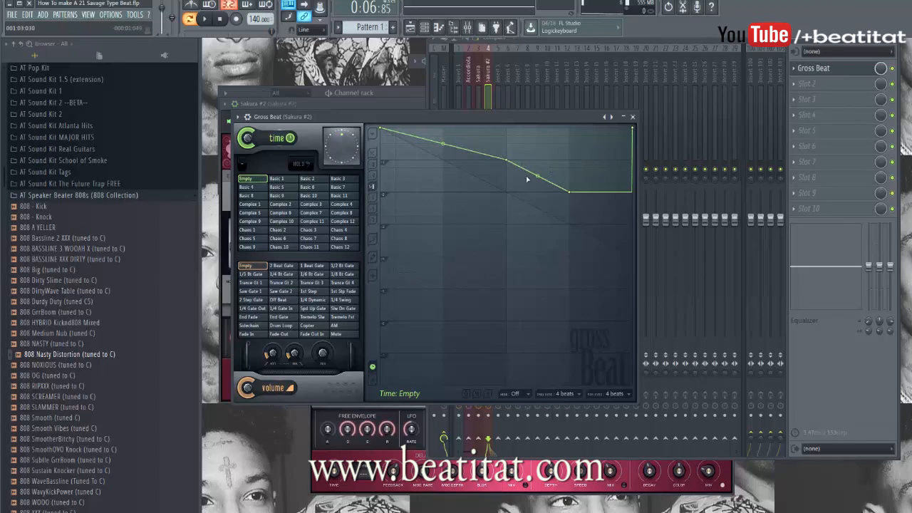
# Step: During playback, lower the time envelope's beat 3 point to the second gridline and raise its beat 4 point to the first
pyautogui.press('space')
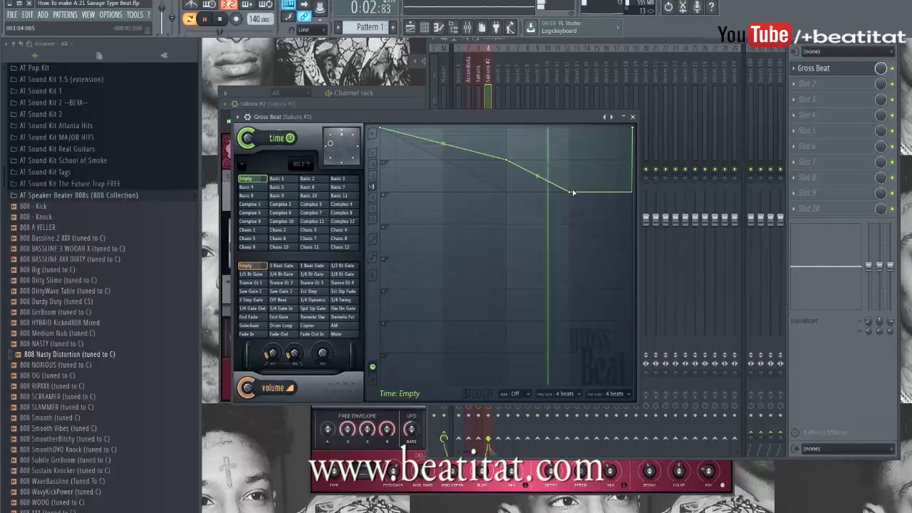
pyautogui.moveTo(510, 160); pyautogui.dragTo(507, 192)
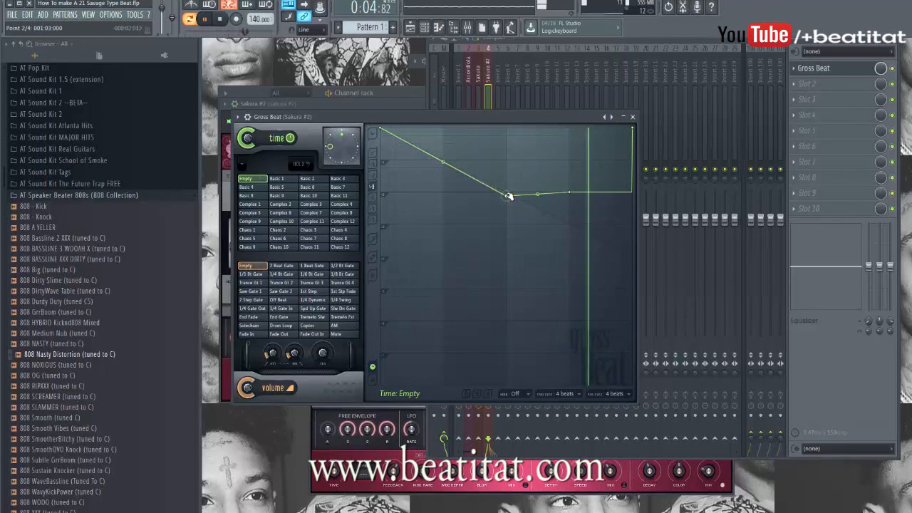
pyautogui.moveTo(569, 192); pyautogui.dragTo(571, 159)
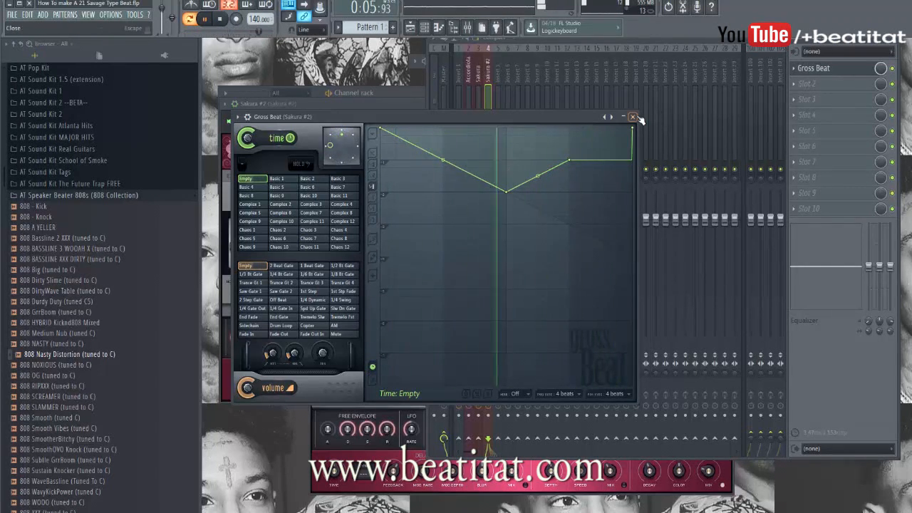
# Step: Add stepped points to the time envelope so it slopes to the first gridline at beat 3, holds, and drops to the second at beat 4
pyautogui.rightClick(615, 194)
pyautogui.moveTo(615, 194); pyautogui.dragTo(570, 191)
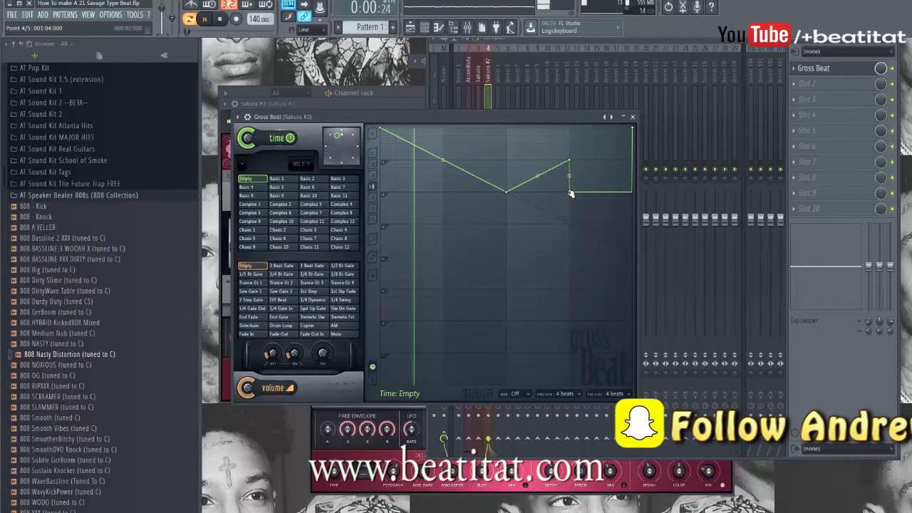
pyautogui.moveTo(524, 182); pyautogui.dragTo(506, 160)
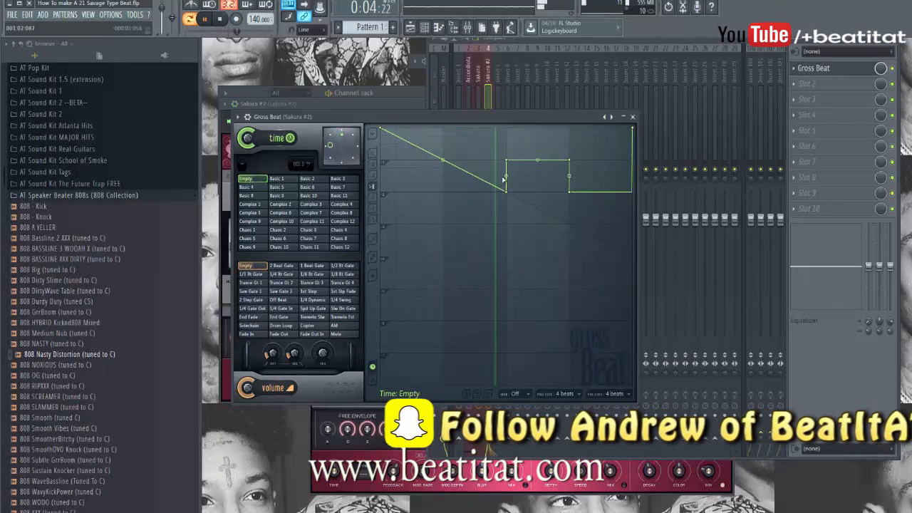
pyautogui.moveTo(508, 188); pyautogui.dragTo(507, 145)
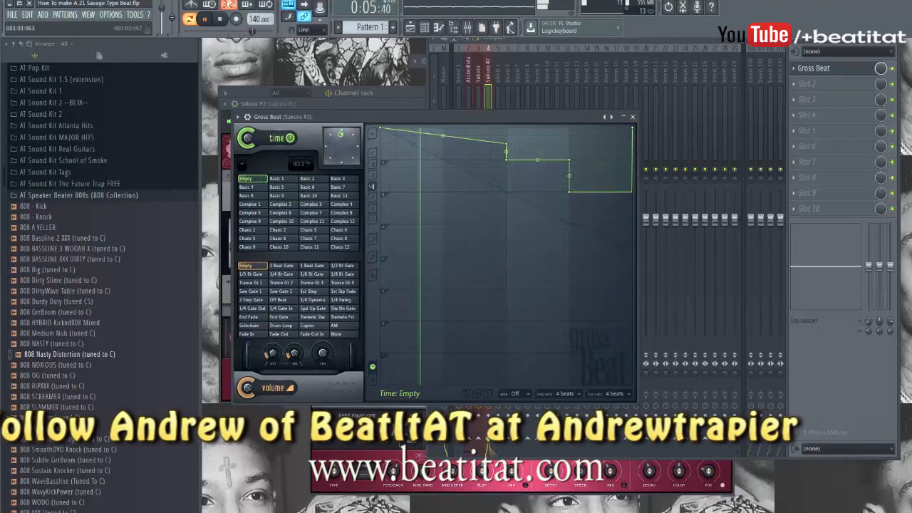
pyautogui.moveTo(506, 145); pyautogui.dragTo(509, 160)
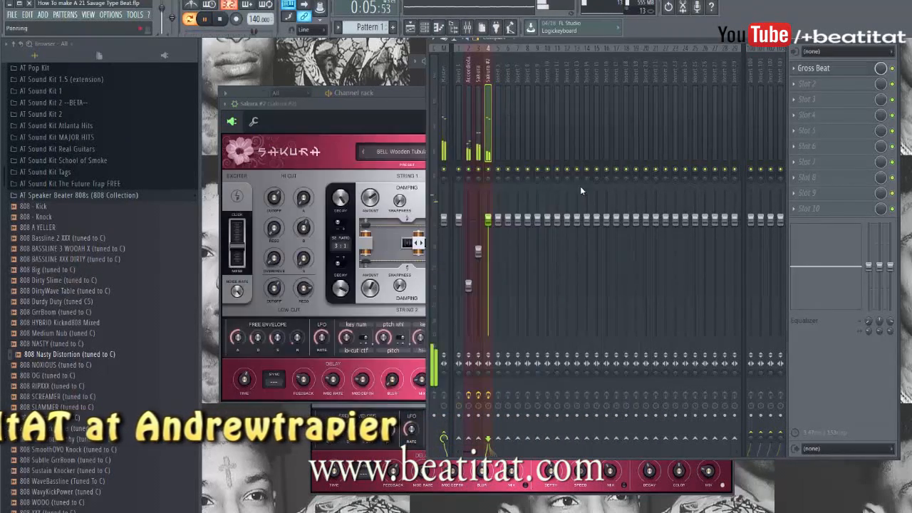
# Step: Lower the Sakura #2 mixer track to about -4.2 dB and load Fruity Parametric EQ 2 in its second slot
pyautogui.moveTo(489, 220)
pyautogui.mouseDown()
pyautogui.moveTo(489, 246)
pyautogui.moveTo(489, 238)
pyautogui.mouseUp()
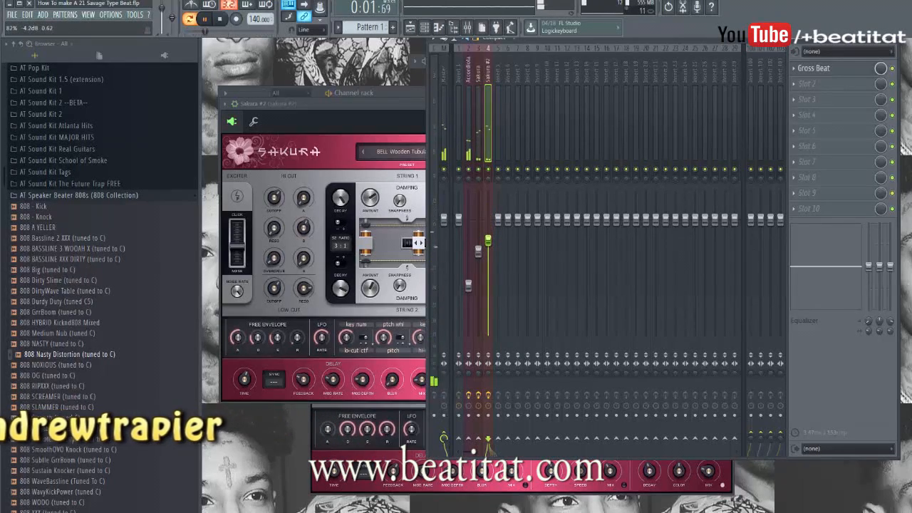
pyautogui.click(810, 85)
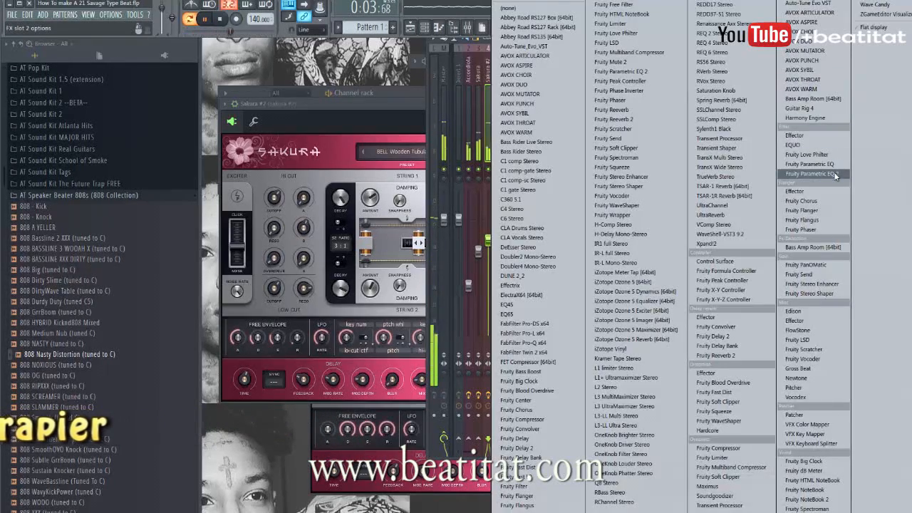
pyautogui.click(813, 173)
# Step: Cut Sakura #2's low end with a high-pass on EQ band 1 and slightly boost band 6 in the upper mids
pyautogui.moveTo(478, 156); pyautogui.dragTo(478, 163)
pyautogui.moveTo(291, 212); pyautogui.dragTo(341, 212)
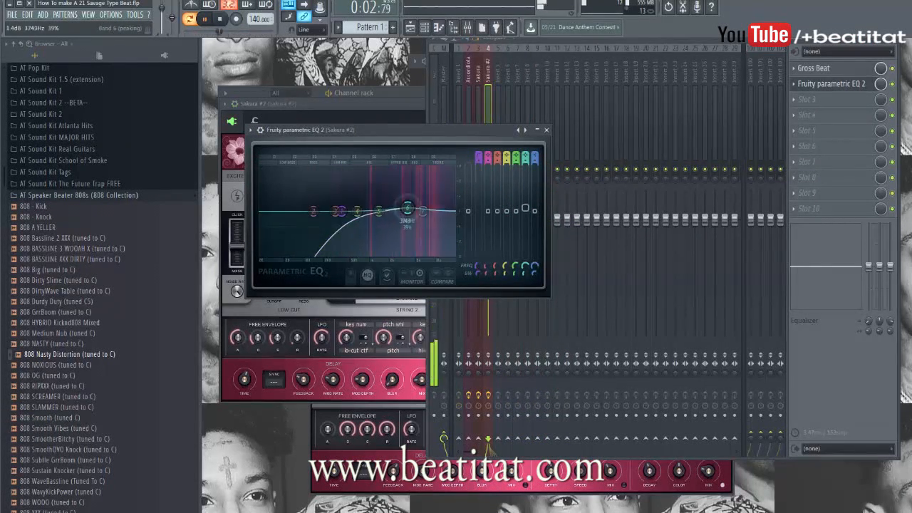
pyautogui.moveTo(422, 212)
pyautogui.mouseDown()
pyautogui.moveTo(454, 230)
pyautogui.moveTo(427, 209)
pyautogui.moveTo(387, 214)
pyautogui.moveTo(423, 209)
pyautogui.mouseUp()
pyautogui.press('space')
pyautogui.click(548, 130)
# Step: Close the Gross Beat, Fruity Parametric EQ 2 and Sakura #2 windows
pyautogui.click(816, 82)
pyautogui.click(818, 71)
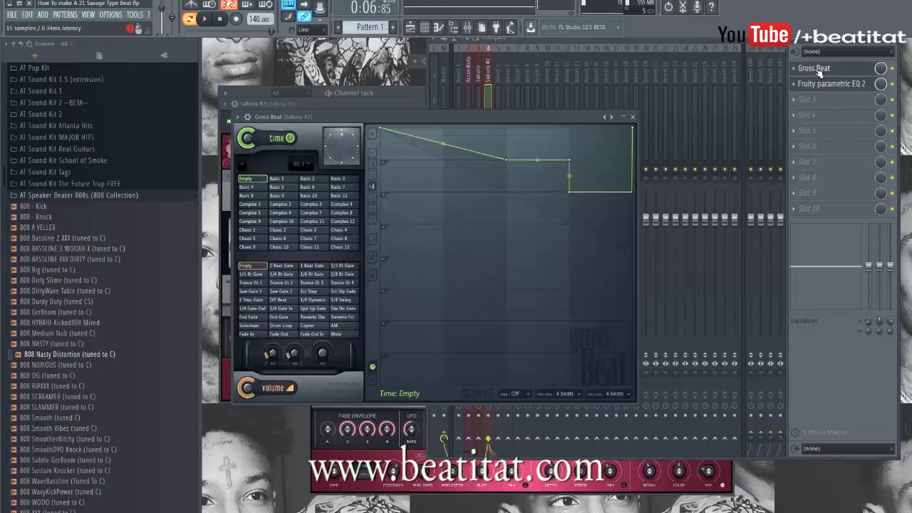
pyautogui.click(633, 117)
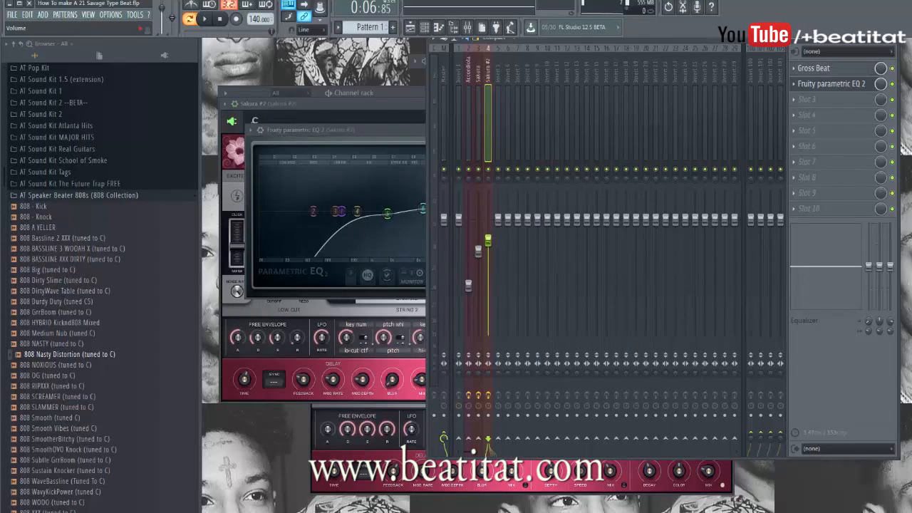
pyautogui.click(383, 131)
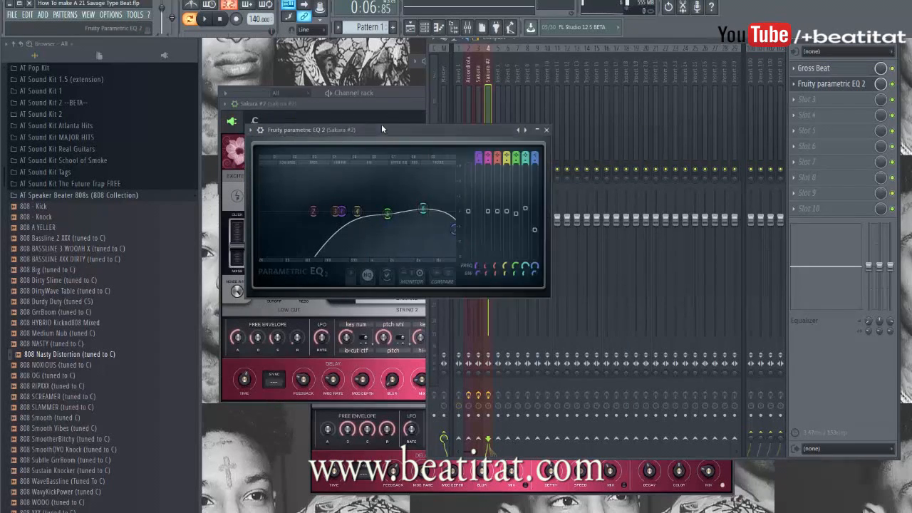
pyautogui.click(547, 131)
pyautogui.click(415, 108)
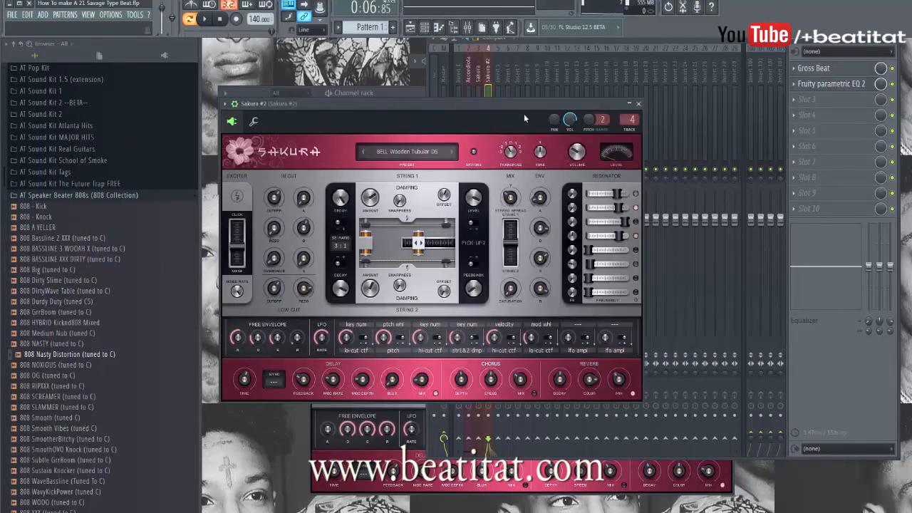
pyautogui.click(640, 104)
# Step: Bring the channel rack forward, move it up out of the way, and collapse the AT Speaker Beater 808s folder
pyautogui.click(404, 96)
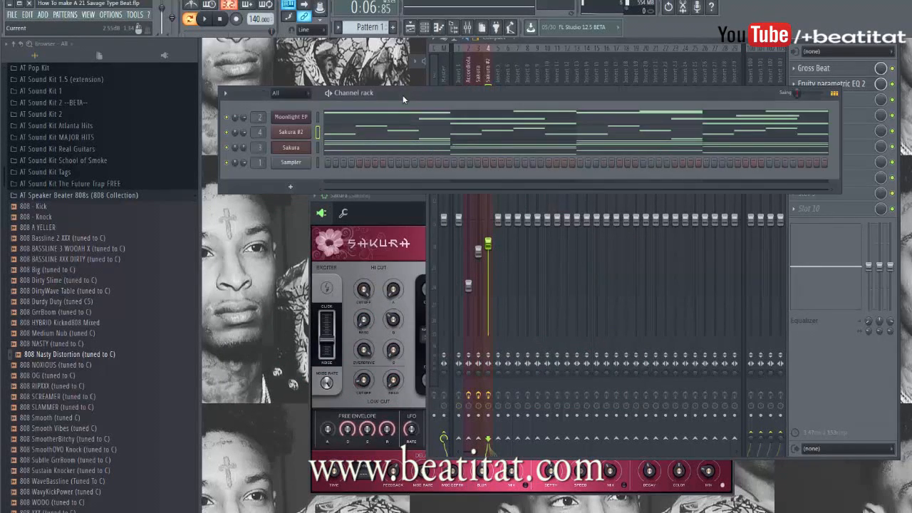
pyautogui.doubleClick(393, 97)
pyautogui.doubleClick(394, 98)
pyautogui.moveTo(405, 92); pyautogui.dragTo(388, 45)
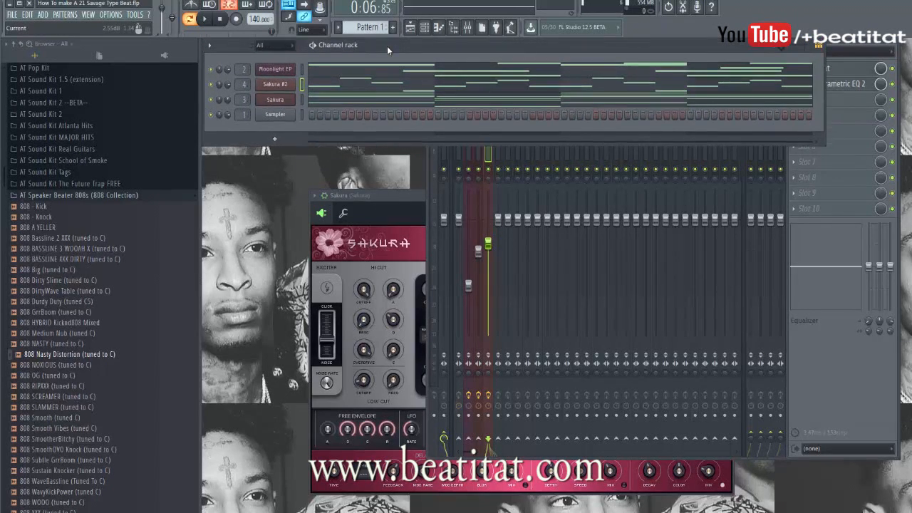
pyautogui.click(837, 391)
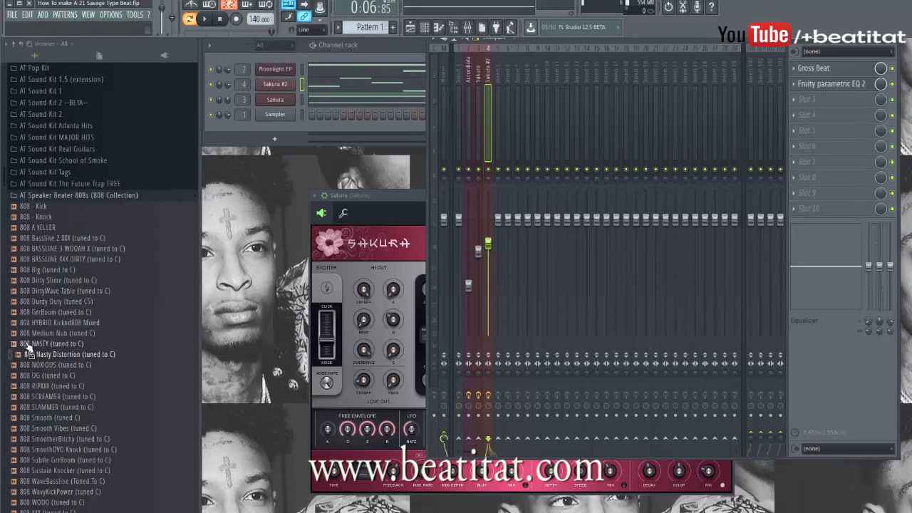
pyautogui.click(36, 200)
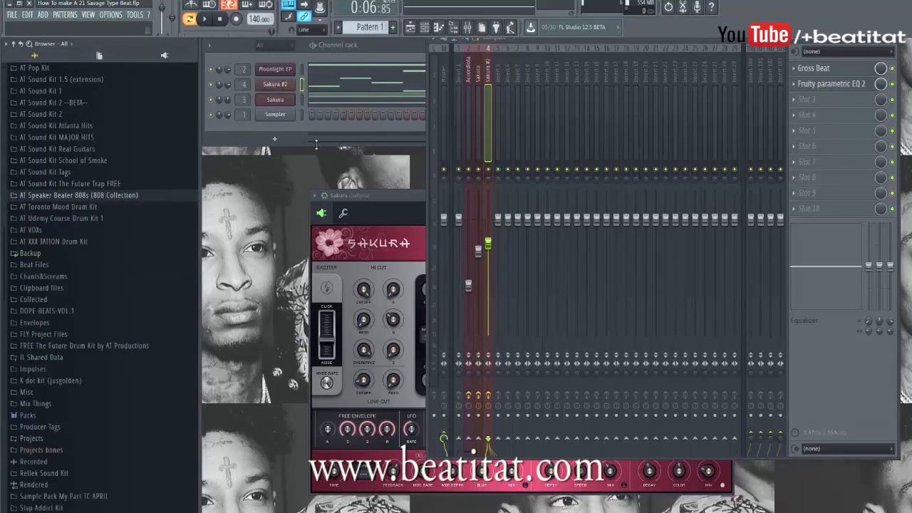
# Step: Insert a Harmless synth channel above Sakura in the channel rack and show its plugin window
pyautogui.click(317, 131)
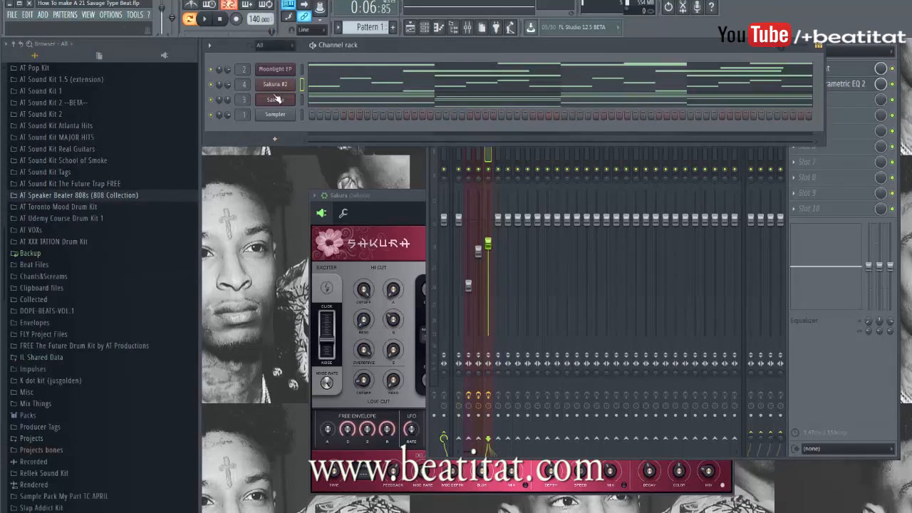
pyautogui.rightClick(276, 99)
pyautogui.moveTo(334, 141)
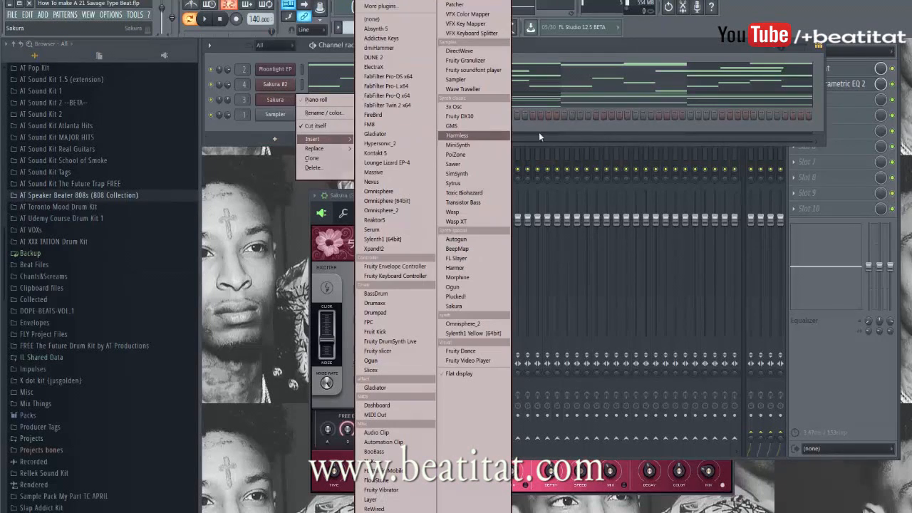
pyautogui.click(474, 137)
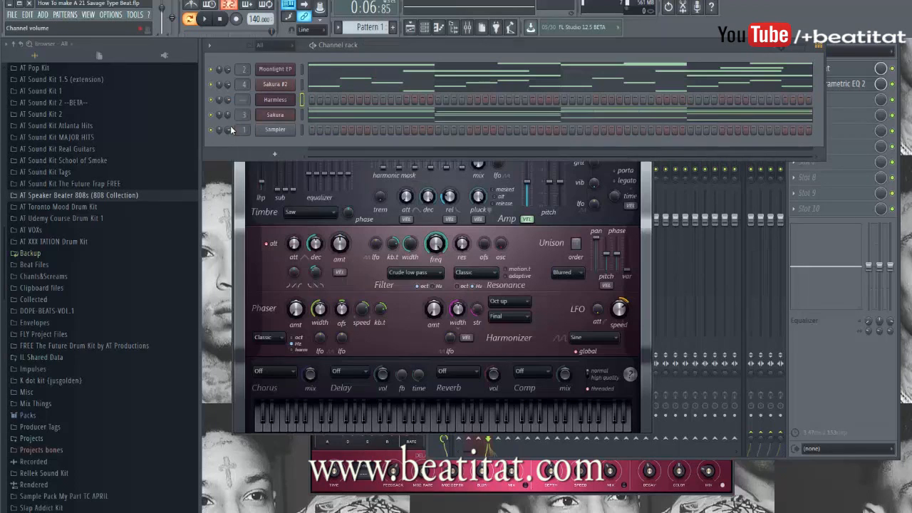
pyautogui.click(275, 101)
pyautogui.click(274, 103)
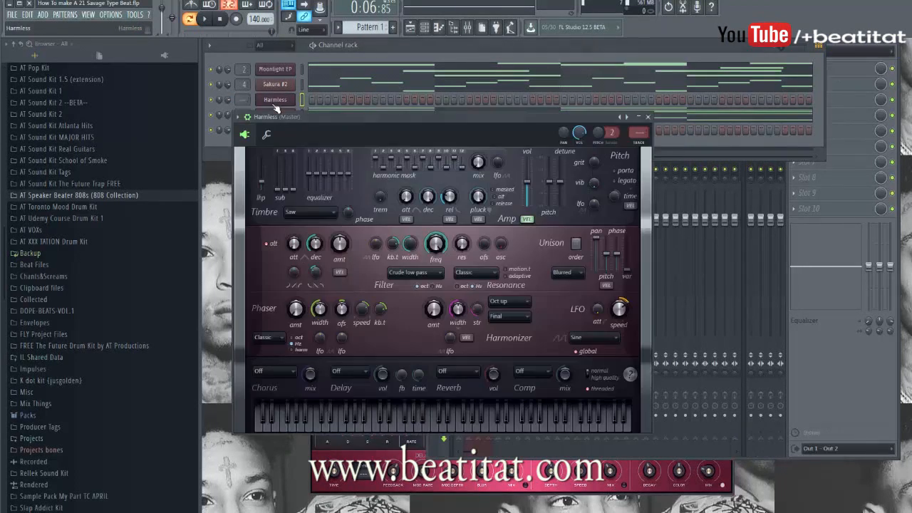
# Step: Paste the Sakura chords into the Harmless channel and delete the low bass notes beneath them in the piano roll
pyautogui.click(314, 57)
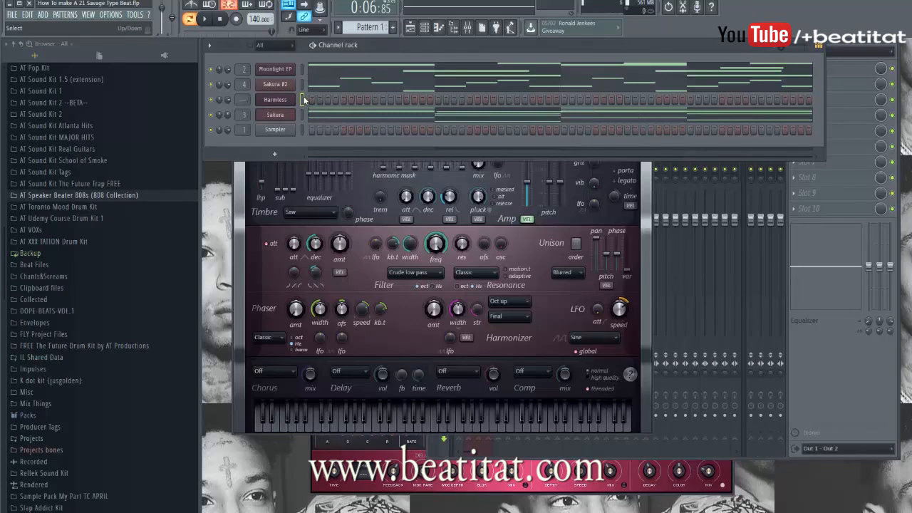
pyautogui.hotkey('ctrl', 'v')
pyautogui.click(337, 104)
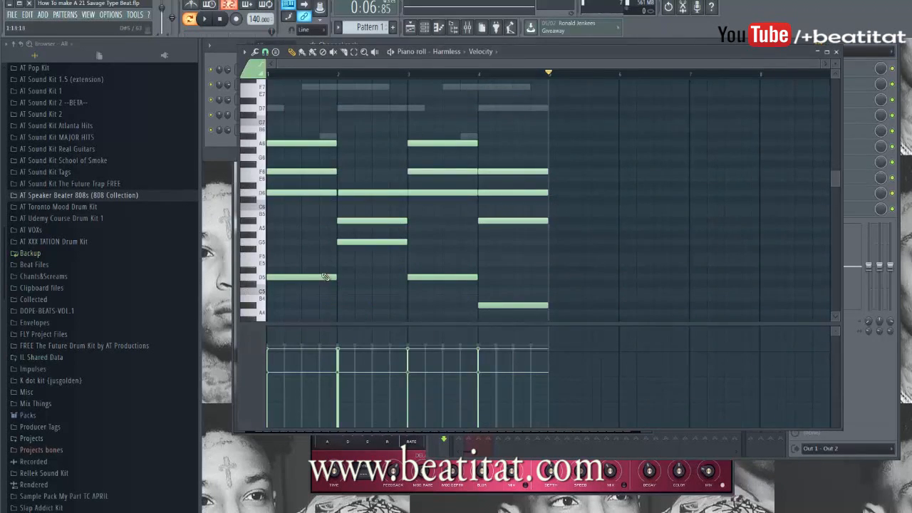
pyautogui.scroll(-5, 452, 285)
pyautogui.keyDown('ctrl'); pyautogui.click(499, 158); pyautogui.keyUp('ctrl')
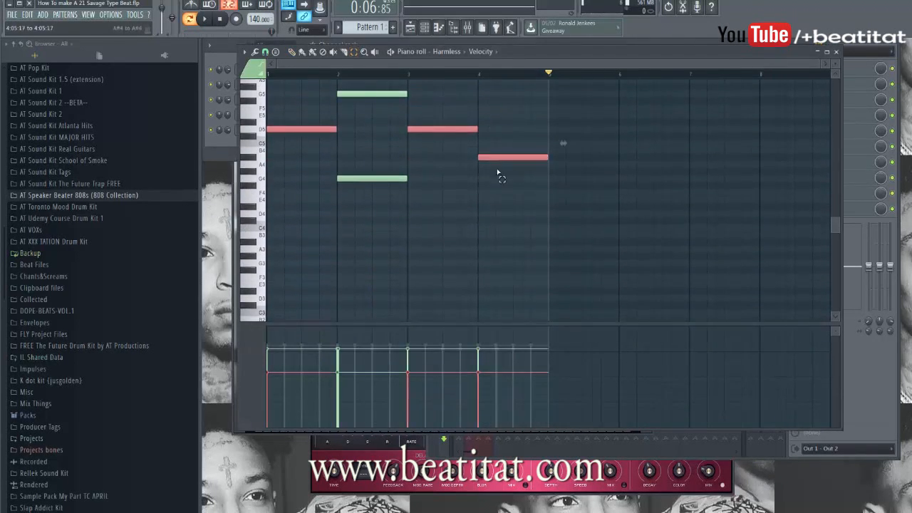
pyautogui.press('Delete')
pyautogui.press('Escape')
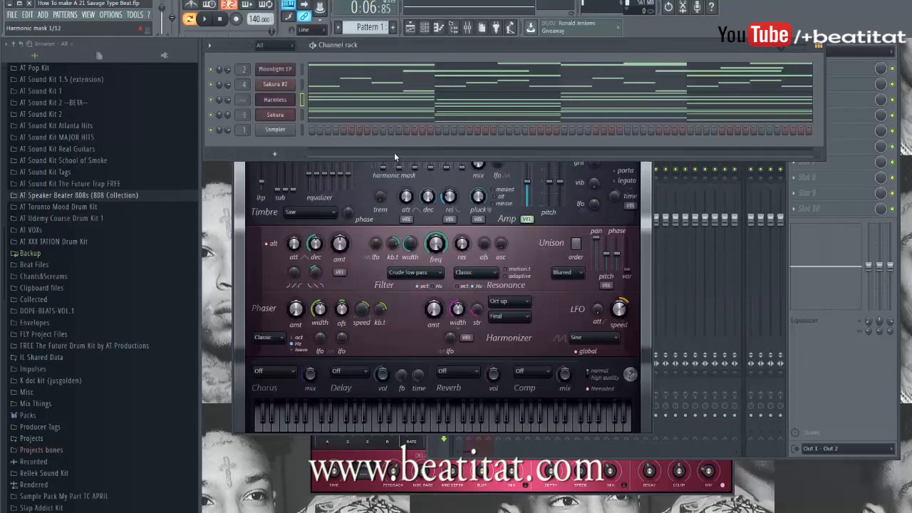
# Step: Audition the pattern with Harmless, route it to mixer track 5 and lower that track to about -9.4 dB
pyautogui.press('space')
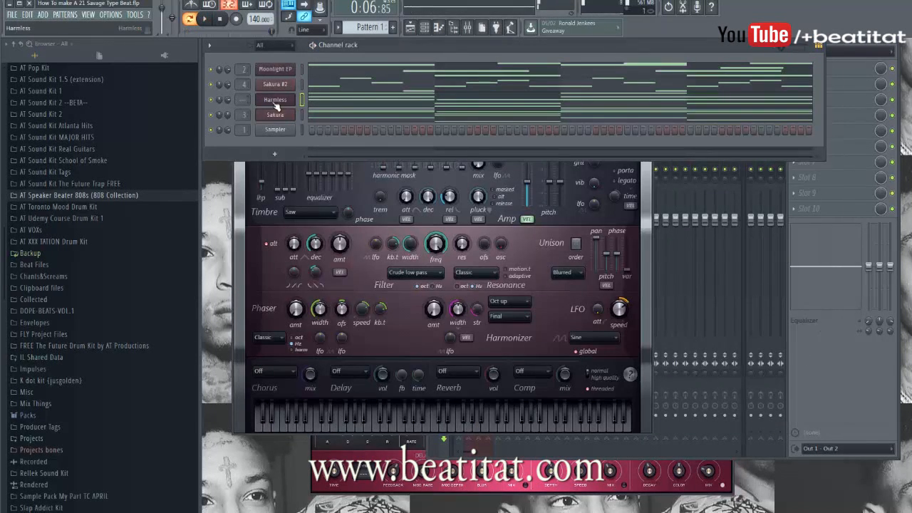
pyautogui.click(275, 104)
pyautogui.click(643, 144)
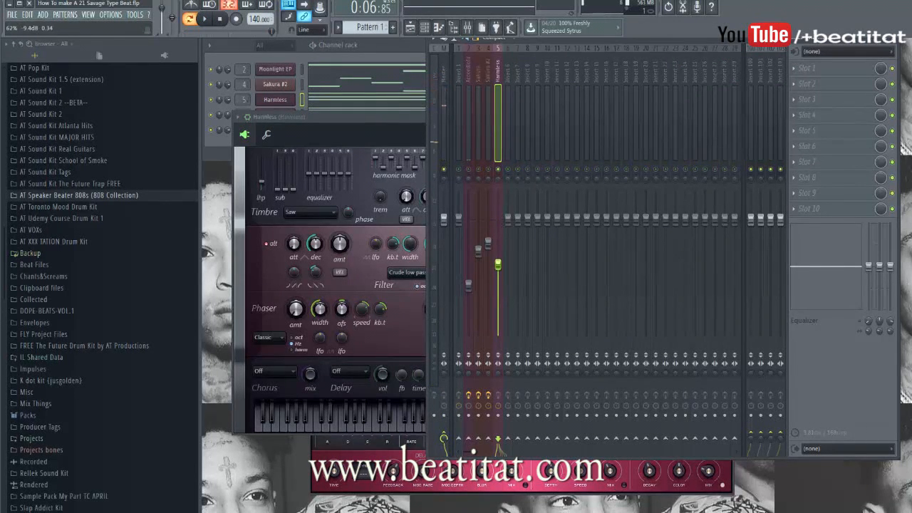
# Step: Load the BuzzClav NUC preset into Harmless, play the pattern with it and close the plugin window
pyautogui.click(356, 123)
pyautogui.click(238, 116)
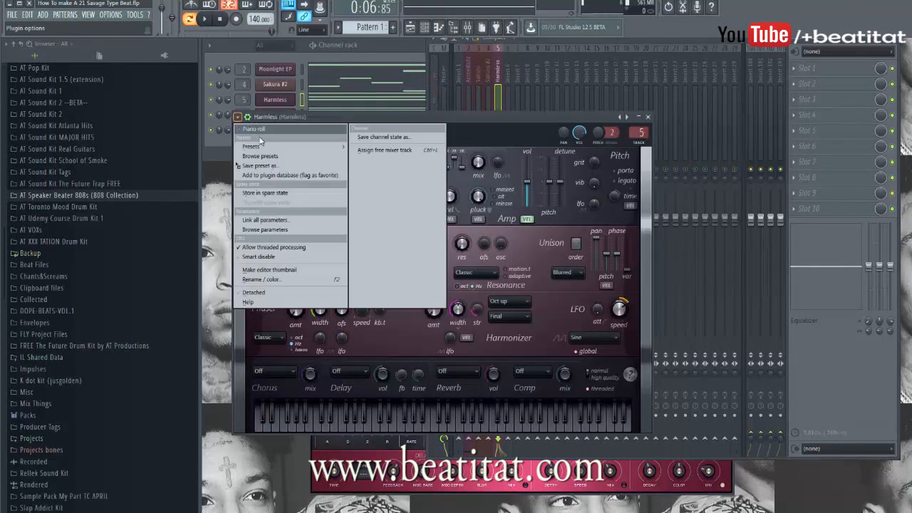
pyautogui.moveTo(260, 146)
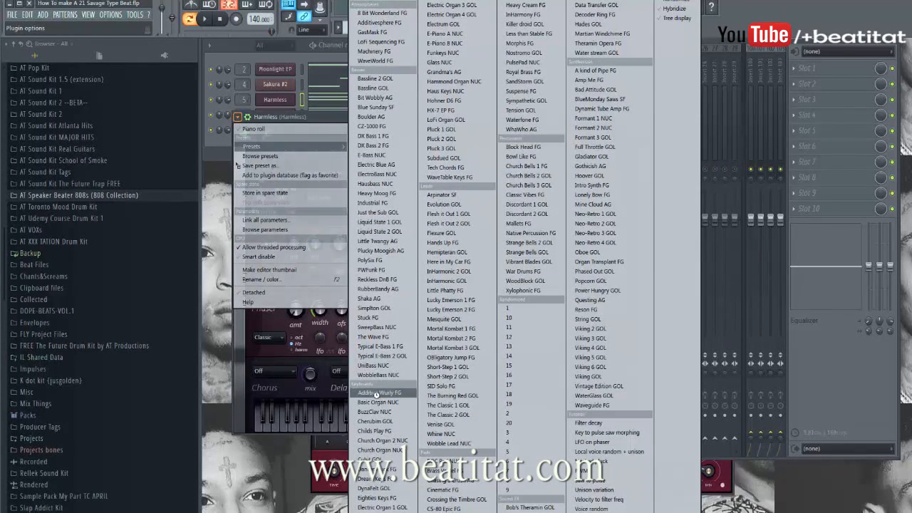
pyautogui.click(378, 402)
pyautogui.press('space')
pyautogui.click(629, 120)
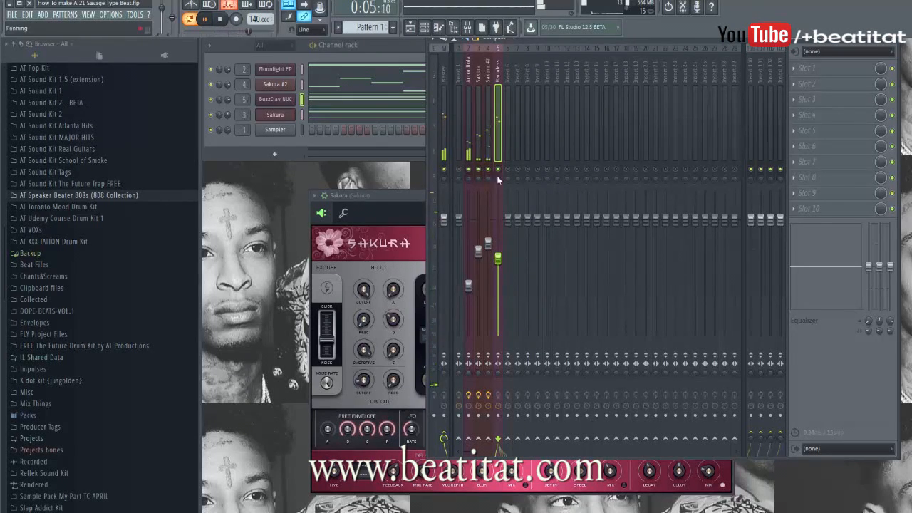
# Step: Rename the Harmless mixer track CLAV and lower its level to slightly below -11.4 dB
pyautogui.moveTo(502, 262); pyautogui.dragTo(503, 278)
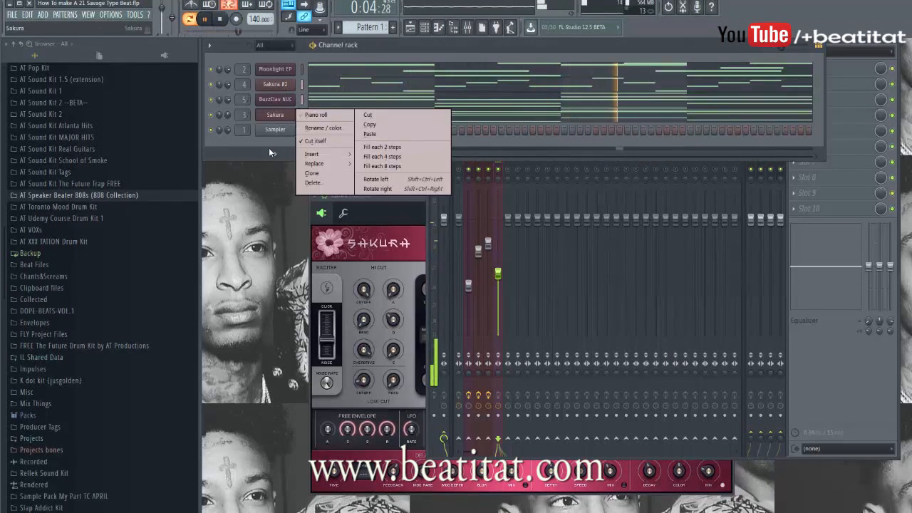
pyautogui.click(269, 149)
pyautogui.moveTo(500, 201); pyautogui.dragTo(500, 201)
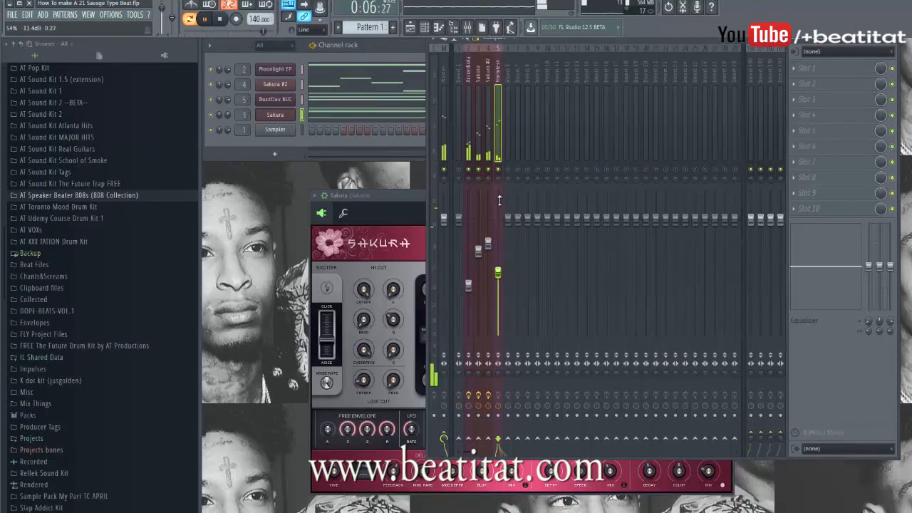
pyautogui.doubleClick(498, 117)
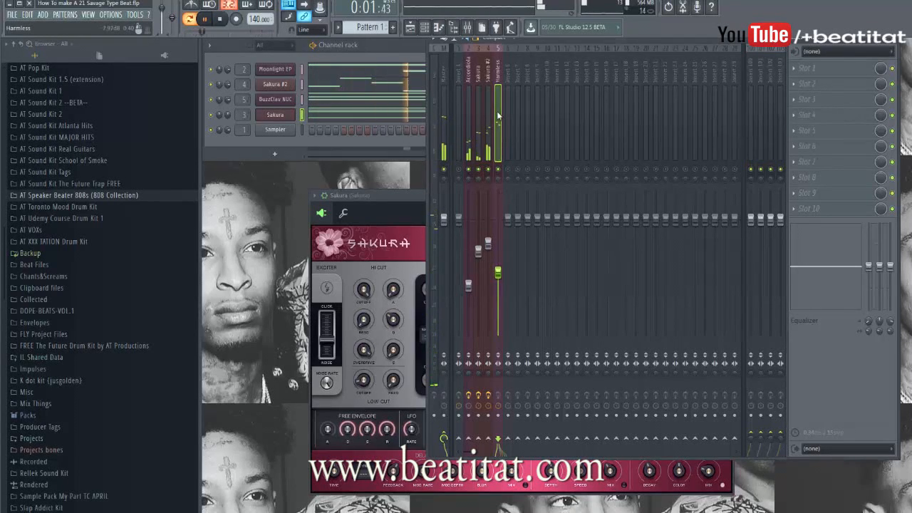
pyautogui.press('Return')
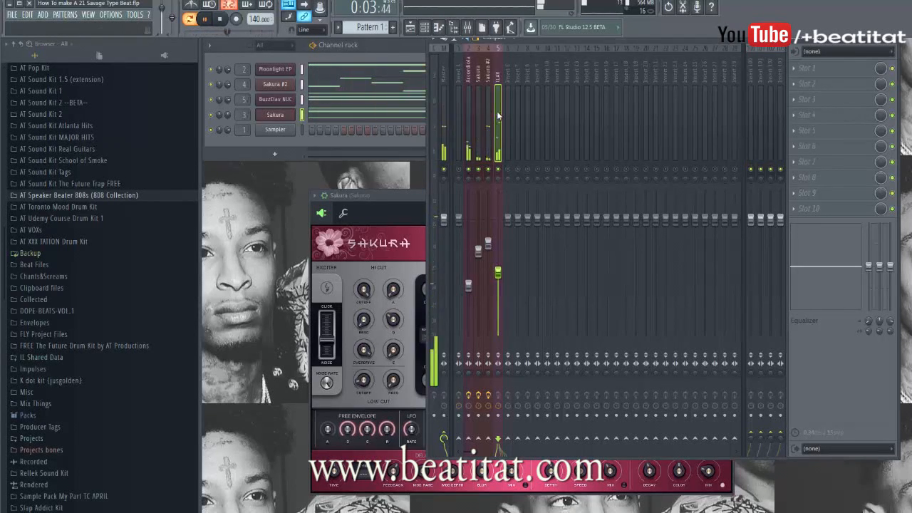
pyautogui.moveTo(498, 272); pyautogui.dragTo(498, 279)
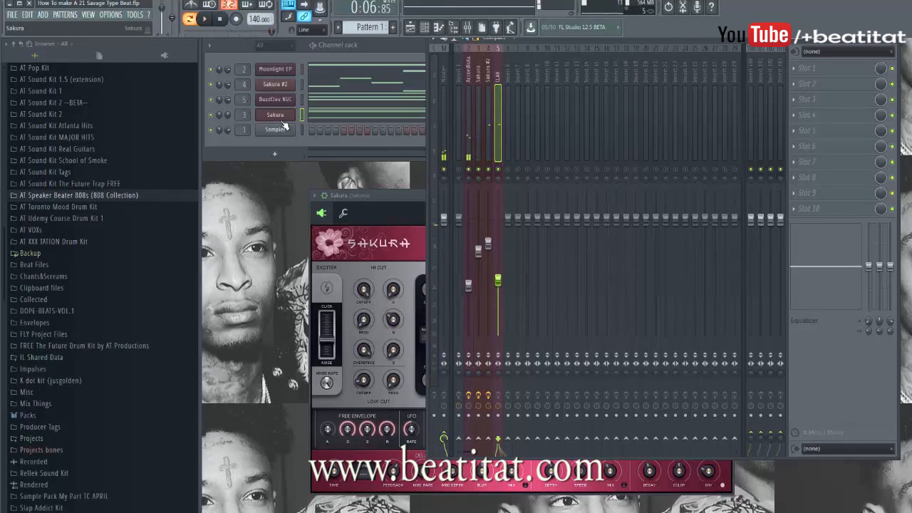
# Step: Audition kicks in AT Sound Kit 2, add Kck ThumpMainKick to the channel rack and normalize its sample
pyautogui.click(319, 143)
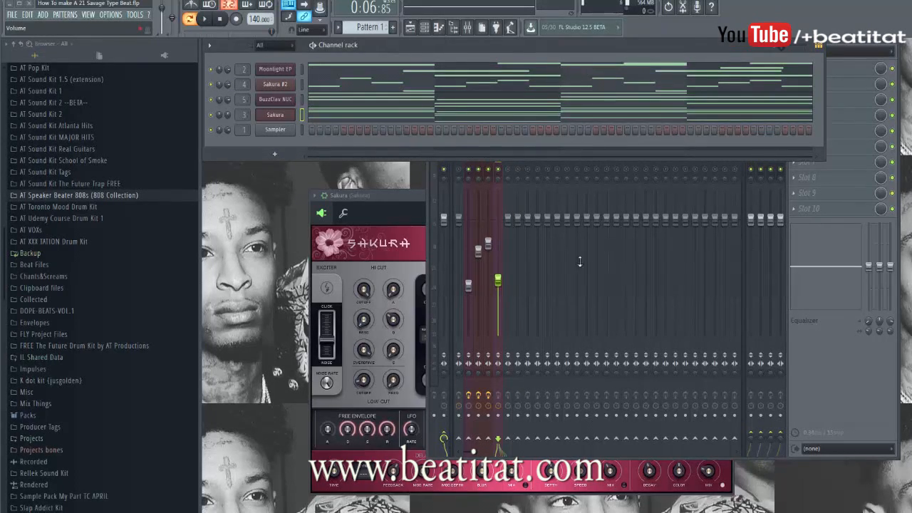
pyautogui.click(41, 114)
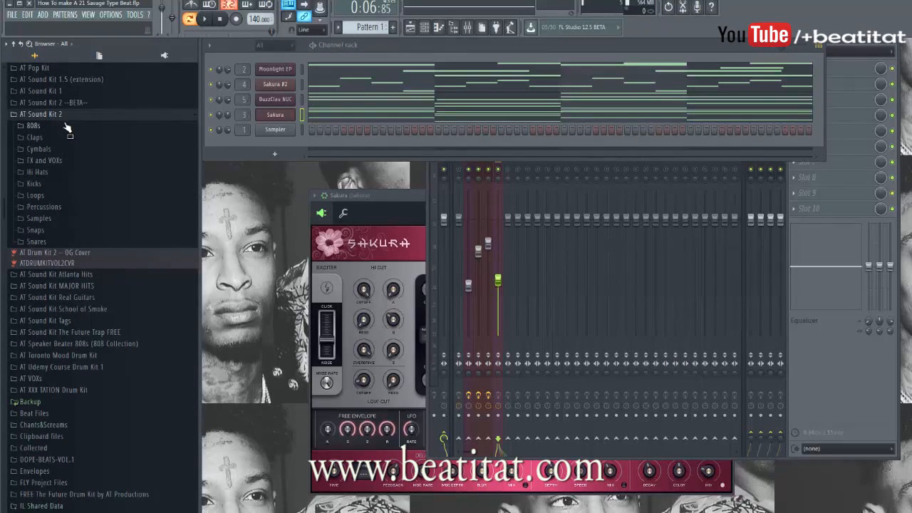
pyautogui.click(57, 184)
pyautogui.click(76, 260)
pyautogui.click(74, 268)
pyautogui.click(74, 280)
pyautogui.moveTo(75, 279); pyautogui.dragTo(270, 140)
pyautogui.click(281, 148)
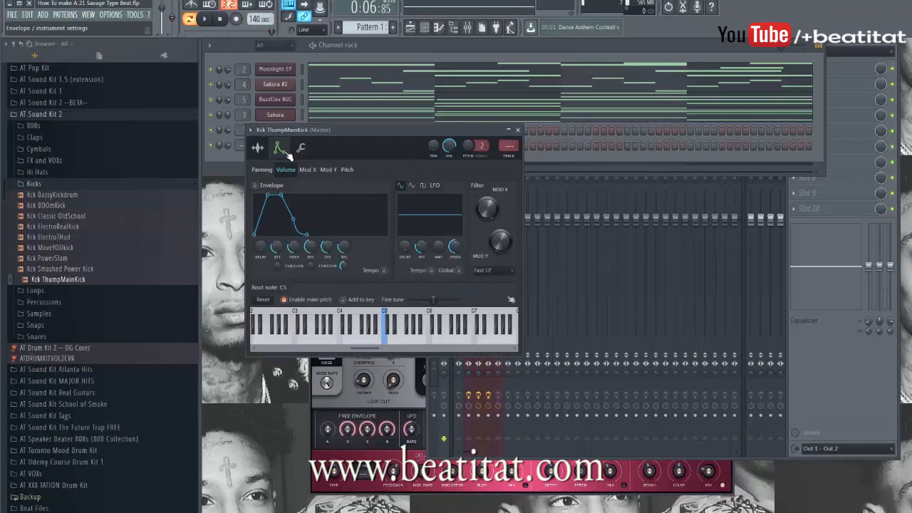
pyautogui.click(265, 149)
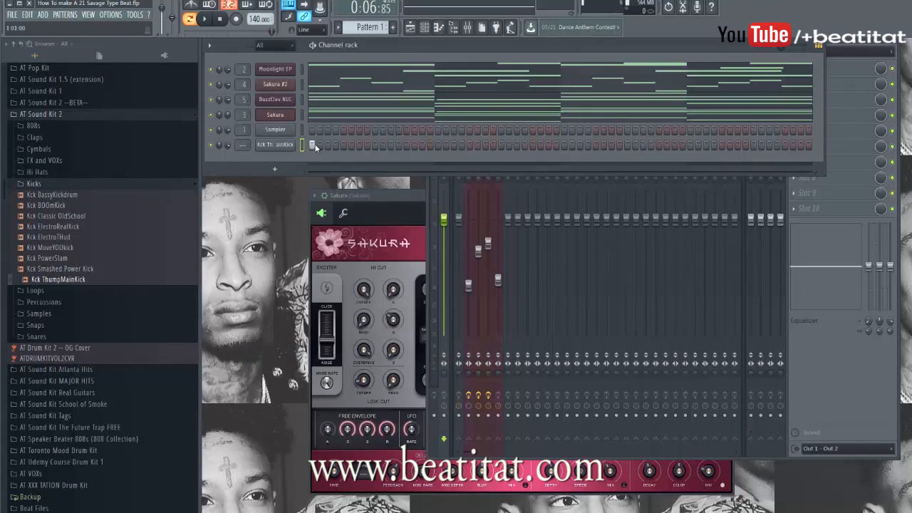
# Step: Route the ThumpMainKick channel to mixer track 6 and audition the kick on the first step with the melody
pyautogui.click(281, 146)
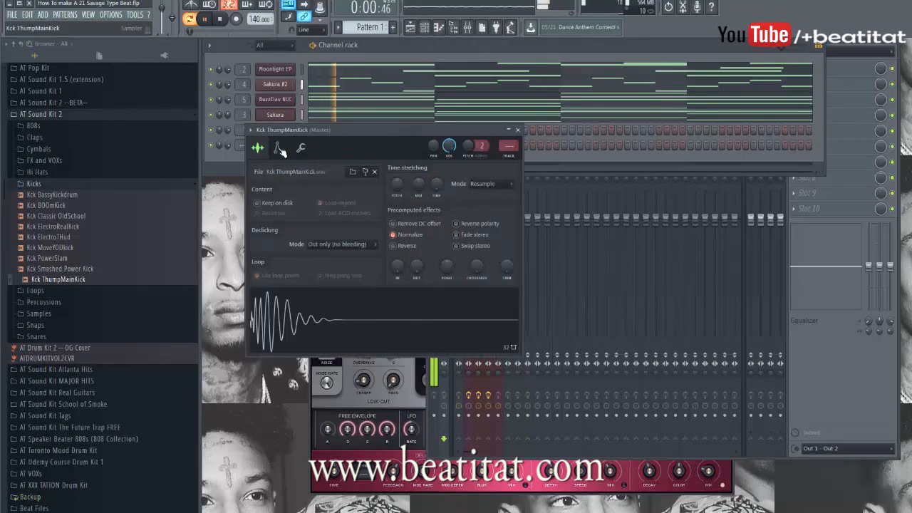
pyautogui.click(501, 153)
pyautogui.press('space')
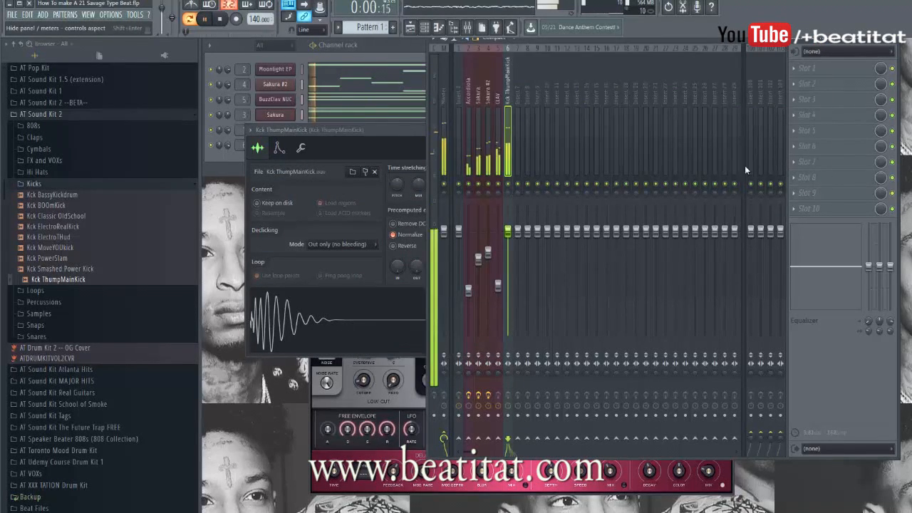
pyautogui.click(488, 107)
pyautogui.press('space')
pyautogui.click(511, 137)
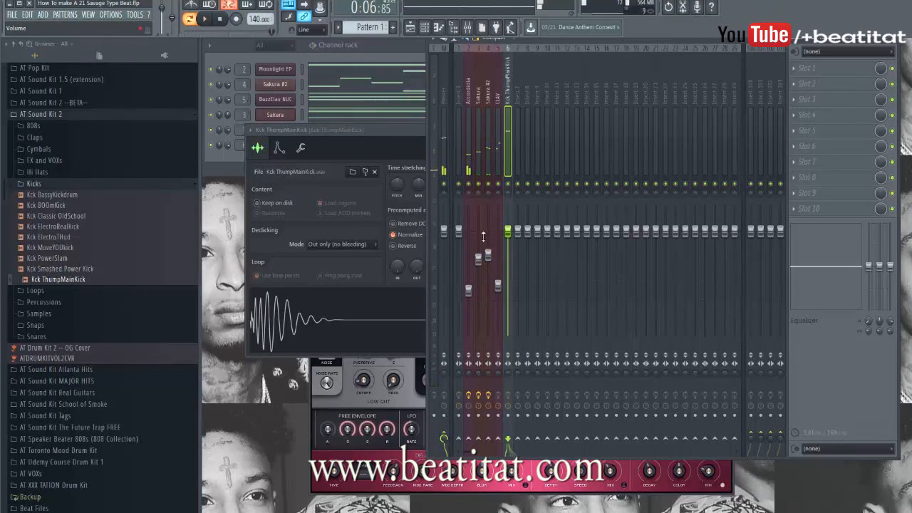
# Step: Lower the Sakura #2 mixer track slightly and check each melody track's effects while the pattern plays
pyautogui.click(488, 161)
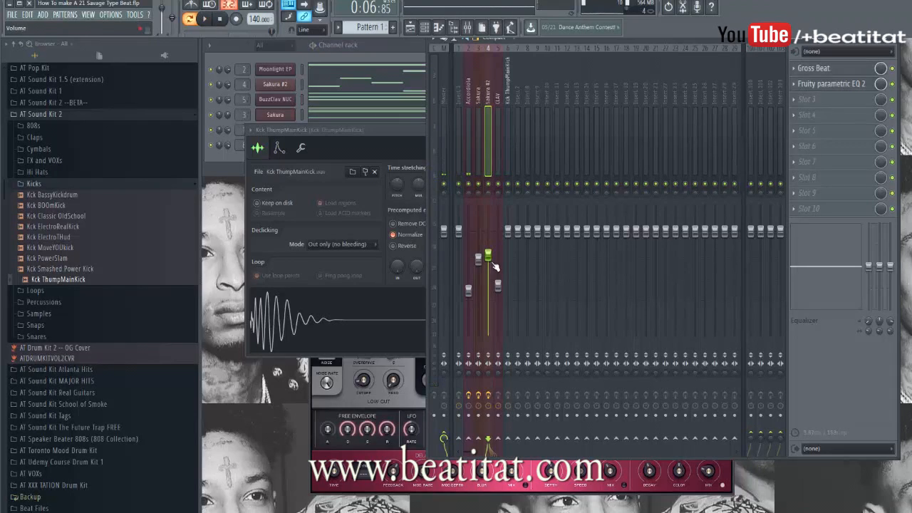
pyautogui.moveTo(484, 261); pyautogui.dragTo(489, 260)
pyautogui.click(473, 146)
pyautogui.press('space')
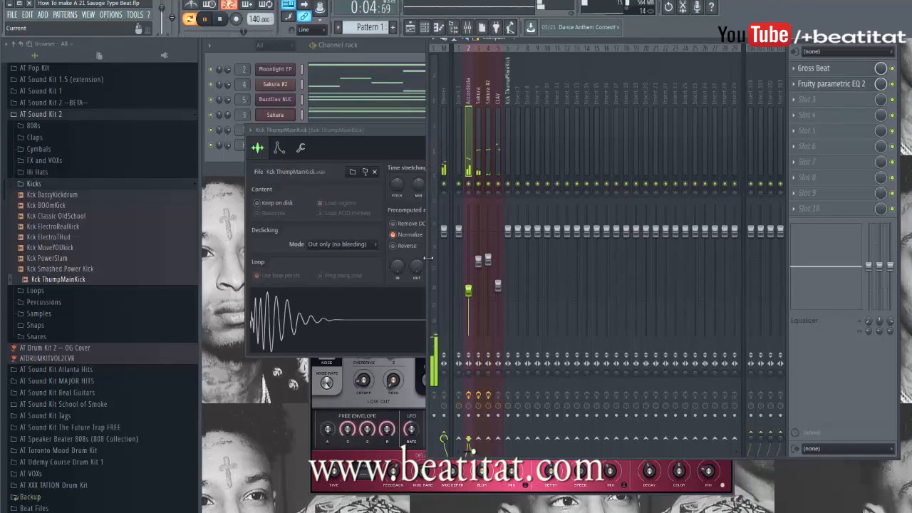
pyautogui.click(481, 121)
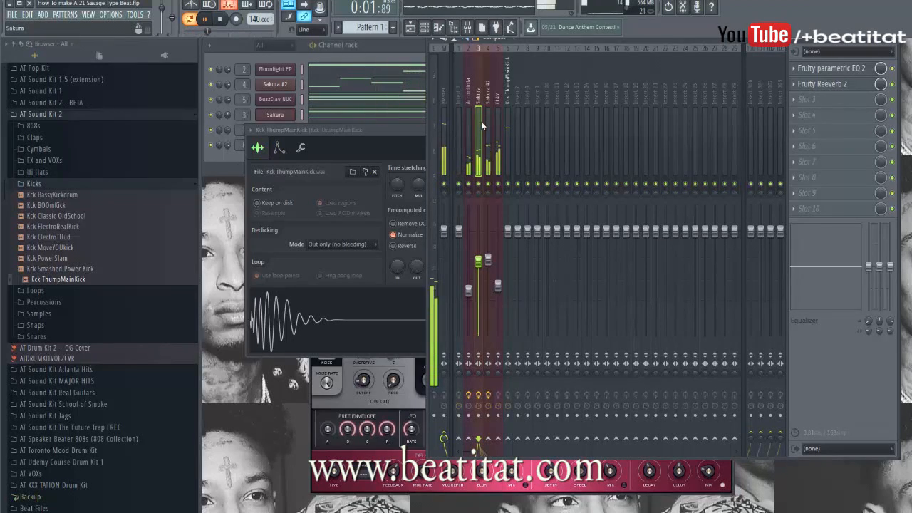
pyautogui.press('Right')
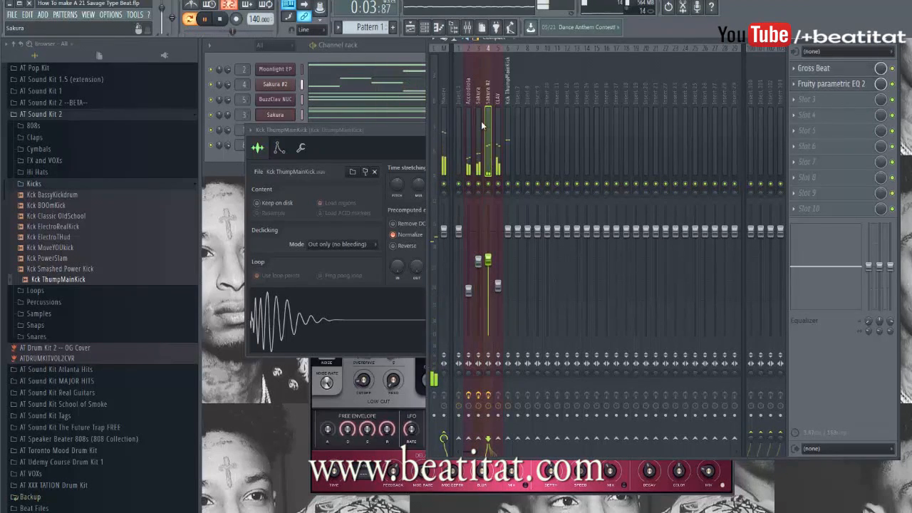
pyautogui.click(498, 118)
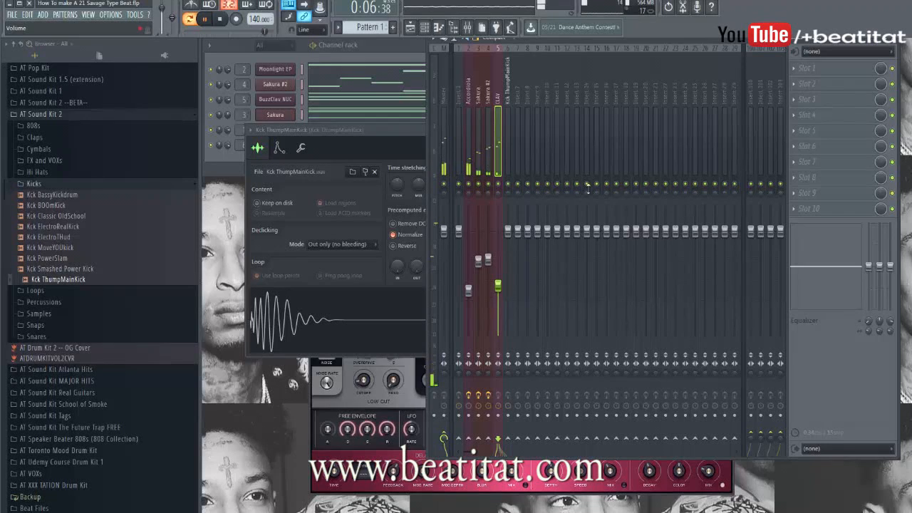
# Step: Solo the CLAV track and insert Fruity Parametric EQ 2 in slot 1, rolling off the lows and lowering the high shelf about 3.9 dB
pyautogui.rightClick(499, 186)
pyautogui.click(820, 69)
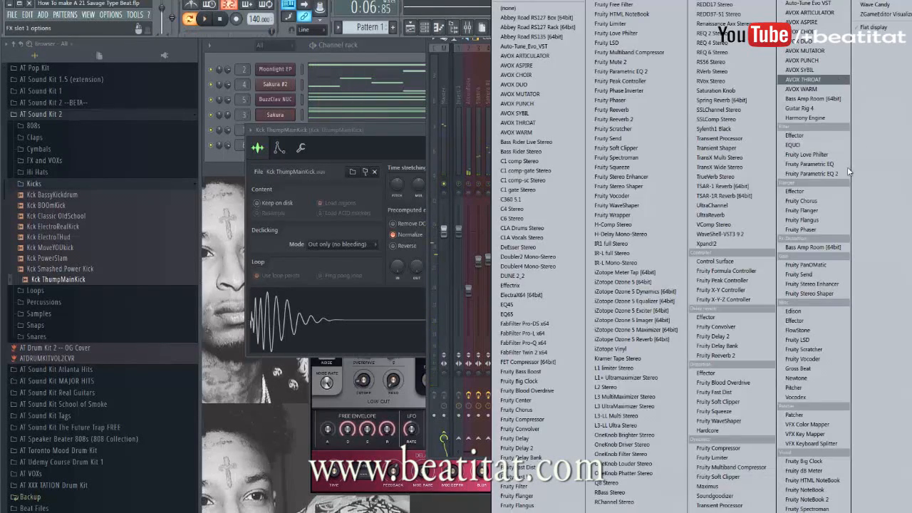
pyautogui.click(833, 173)
pyautogui.moveTo(493, 166); pyautogui.dragTo(494, 187)
pyautogui.press('space')
pyautogui.moveTo(413, 224); pyautogui.dragTo(418, 222)
pyautogui.moveTo(391, 225); pyautogui.dragTo(467, 235)
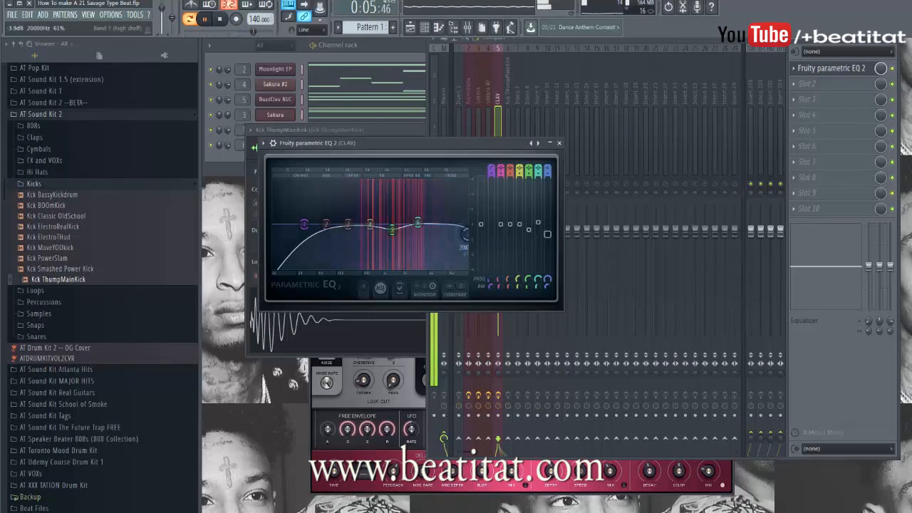
# Step: Add Fruity Reeverb 2 to slot 3 of the CLAV track and close both effect windows
pyautogui.click(807, 99)
pyautogui.click(725, 358)
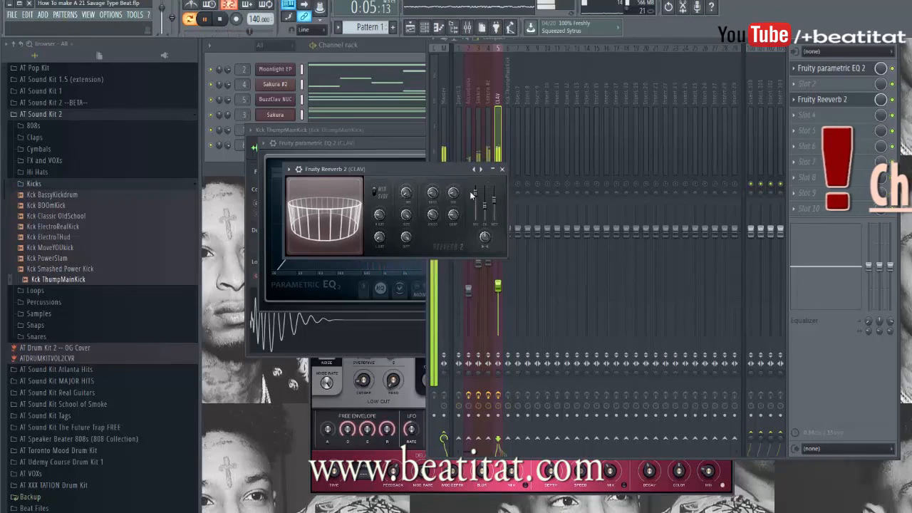
pyautogui.click(502, 169)
pyautogui.click(409, 152)
pyautogui.click(560, 143)
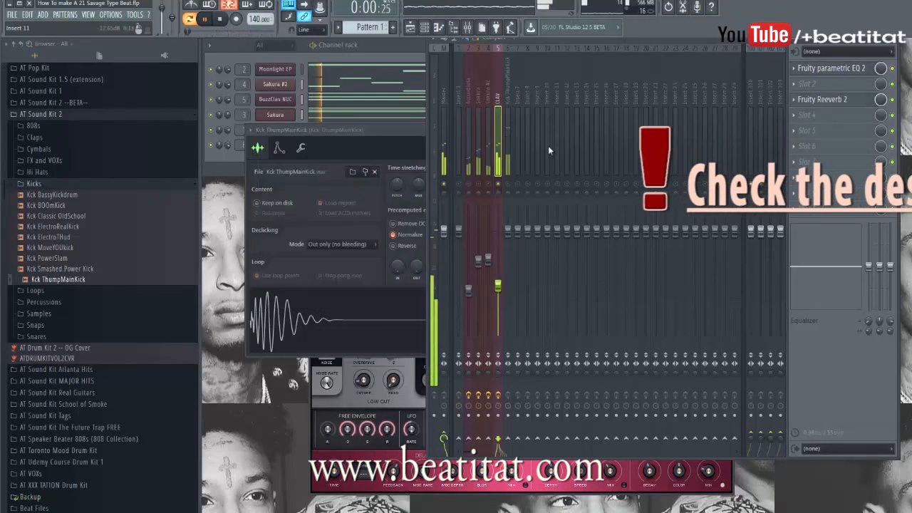
# Step: Close the kick's sampler window and unsolo the mixer so all melody tracks play together
pyautogui.click(400, 132)
pyautogui.click(519, 131)
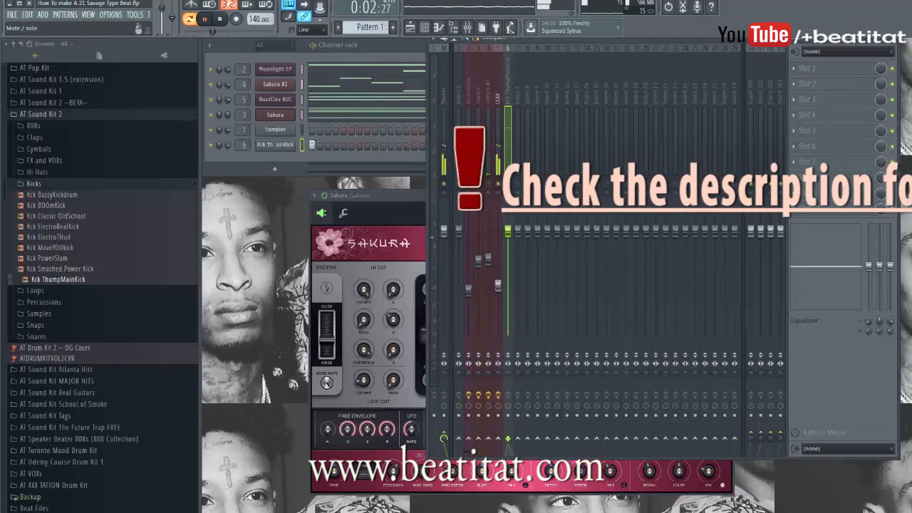
pyautogui.rightClick(488, 142)
pyautogui.rightClick(488, 184)
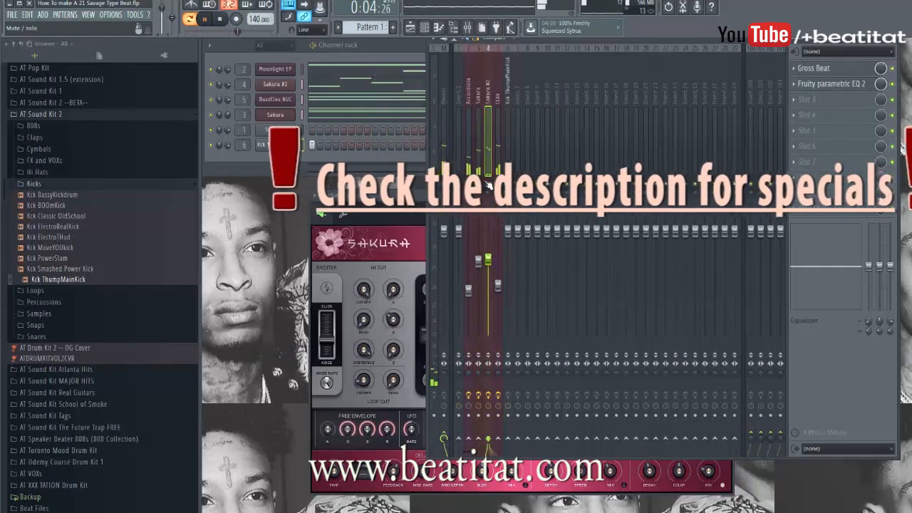
pyautogui.click(351, 160)
pyautogui.press('space')
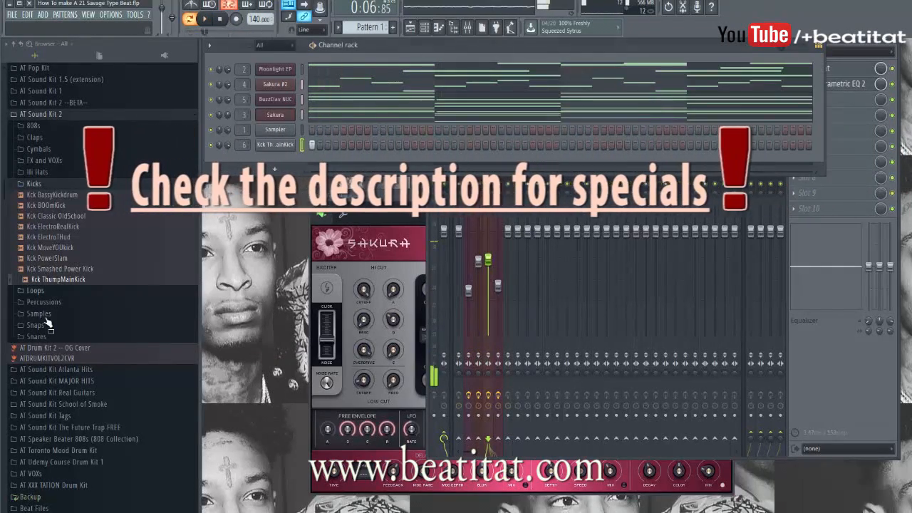
# Step: Audition snares in AT Sound Kit 2 and add Snr PoppyTrap to the channel rack below the kick
pyautogui.click(34, 185)
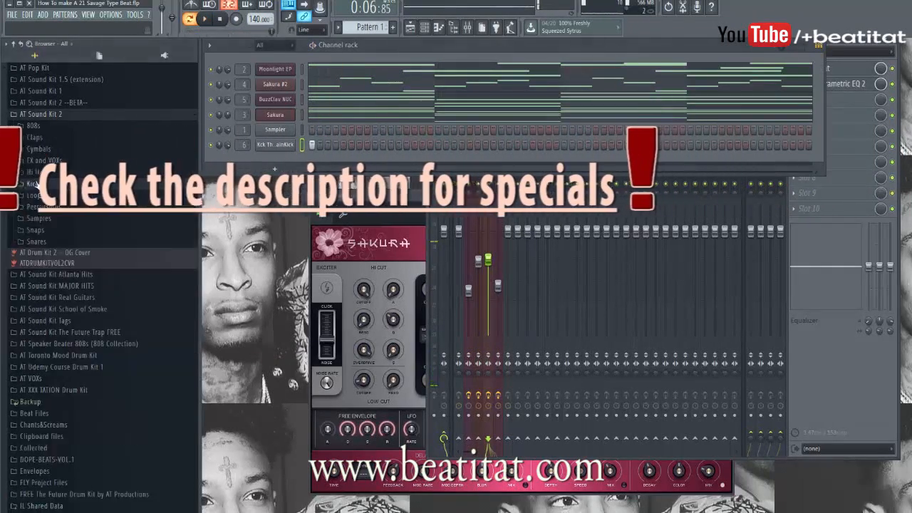
pyautogui.click(35, 242)
pyautogui.click(81, 358)
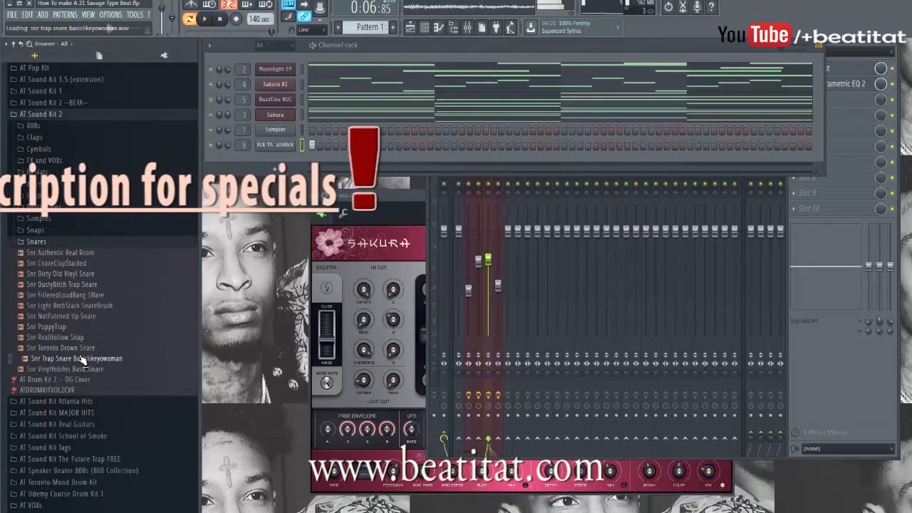
pyautogui.click(83, 348)
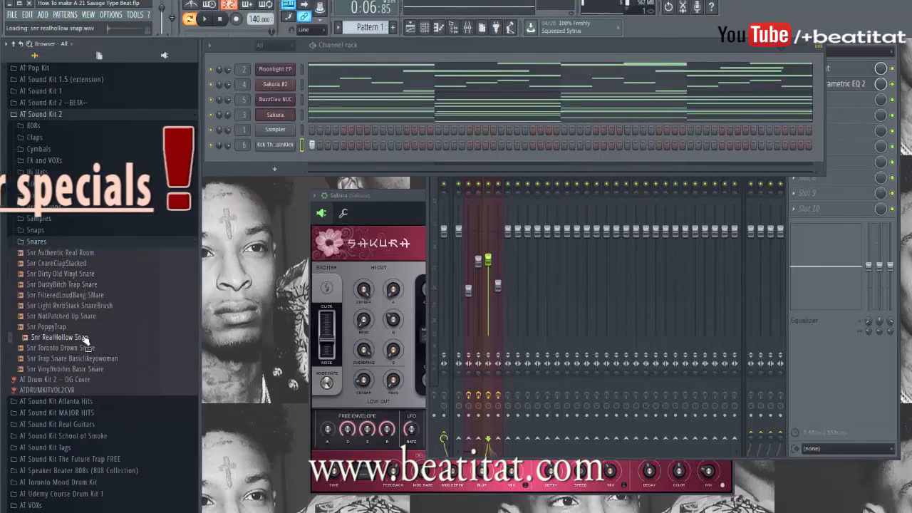
pyautogui.moveTo(50, 326); pyautogui.dragTo(303, 156)
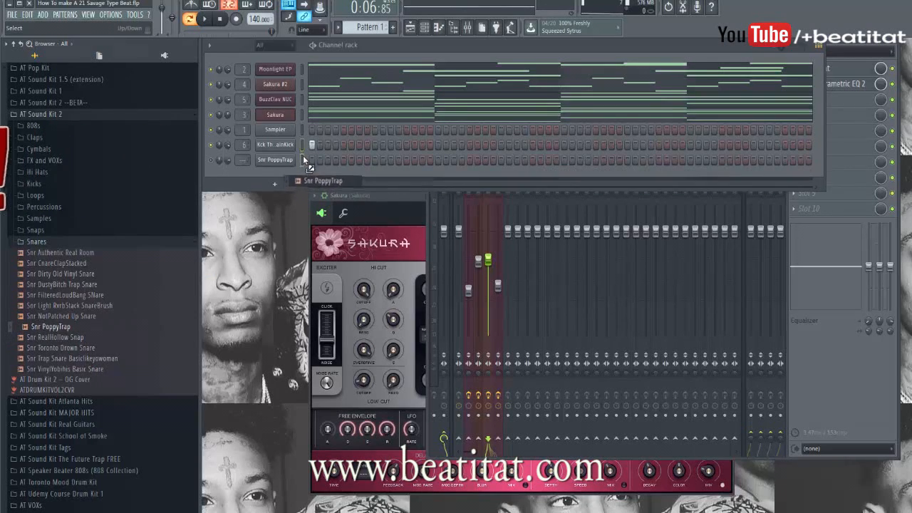
# Step: Audition samples in AT Sound Kit 2's Snares folder and add Snr Toronto Drown Snare as a new channel
pyautogui.click(66, 337)
pyautogui.moveTo(68, 349); pyautogui.dragTo(299, 168)
pyautogui.click(118, 359)
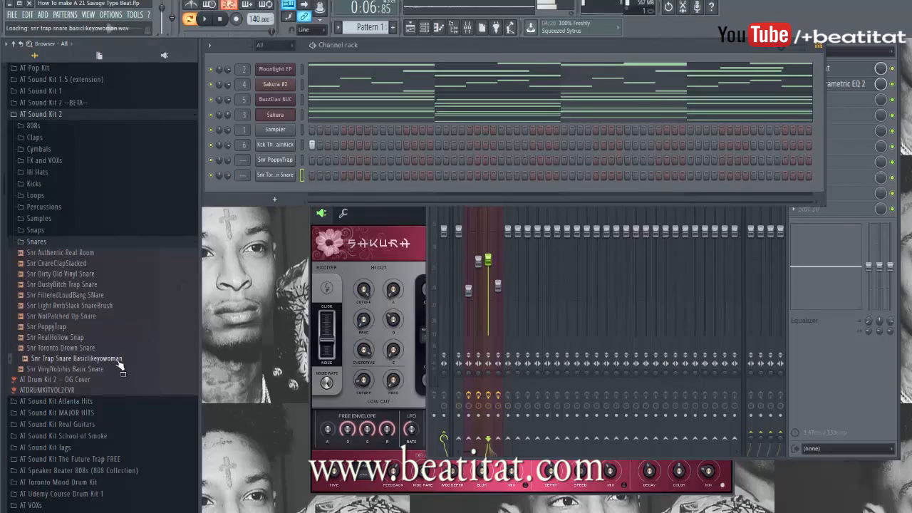
pyautogui.click(100, 369)
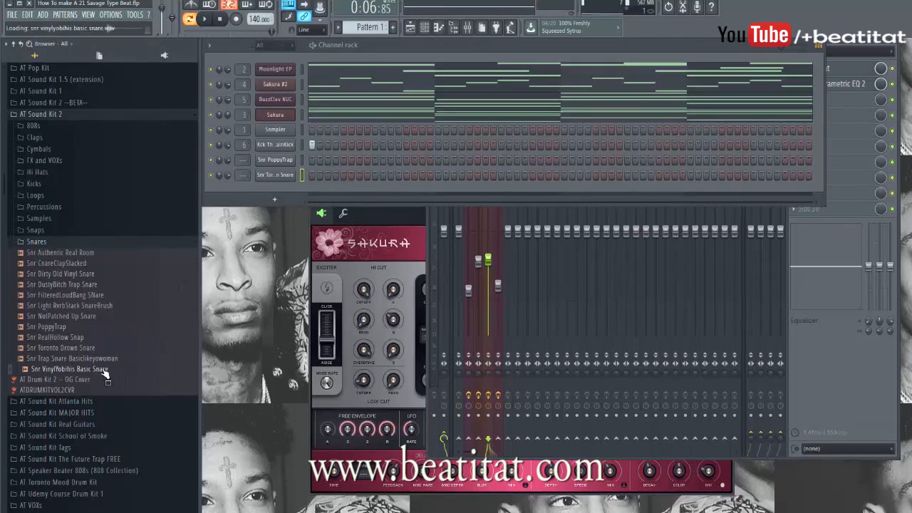
pyautogui.click(44, 243)
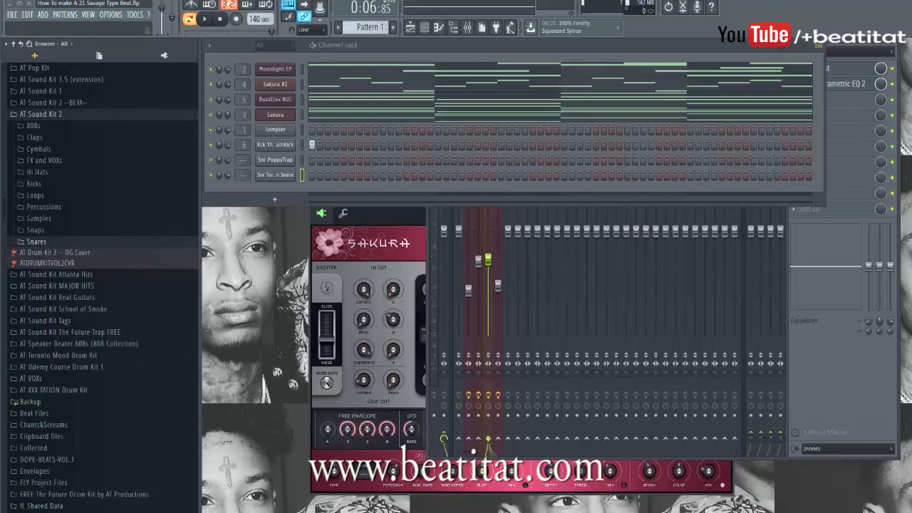
# Step: Program the Snr PoppyTrap channel with hits on steps 9, 15, 25, 41, 47 and 57, checking them during playback
pyautogui.click(375, 159)
pyautogui.click(501, 160)
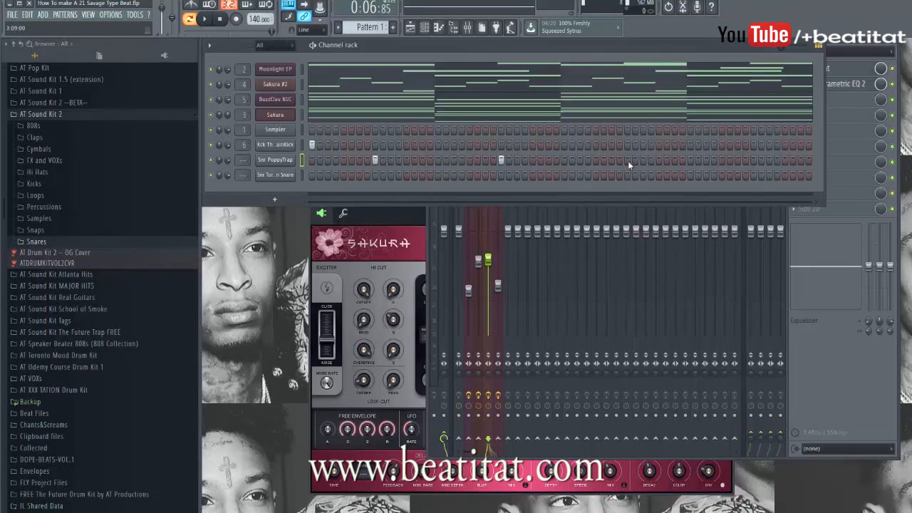
pyautogui.press('space')
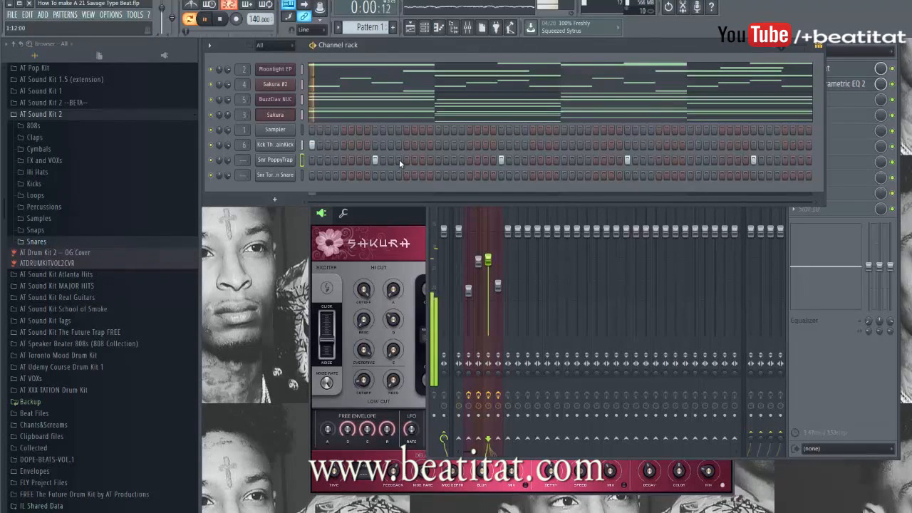
pyautogui.click(424, 159)
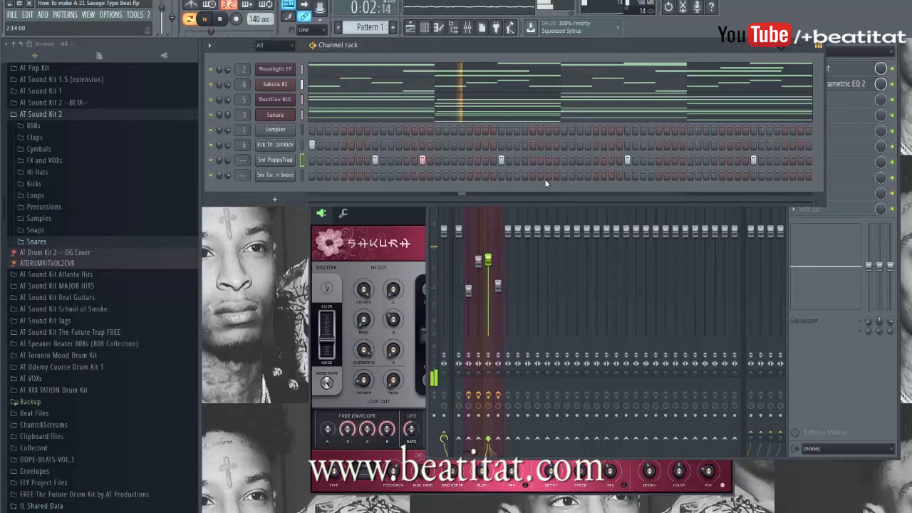
pyautogui.click(674, 161)
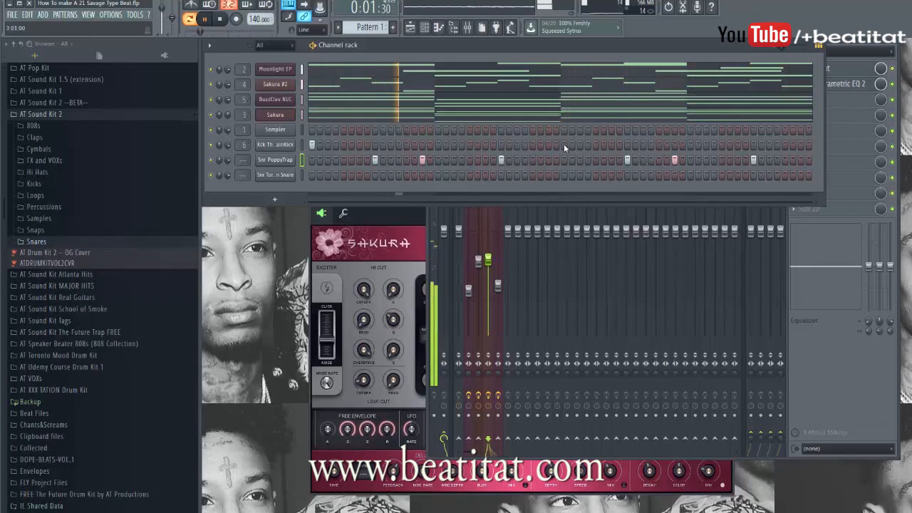
# Step: Add kick hits on steps 7, 21, 33, 45 and 53 of the pattern
pyautogui.click(661, 146)
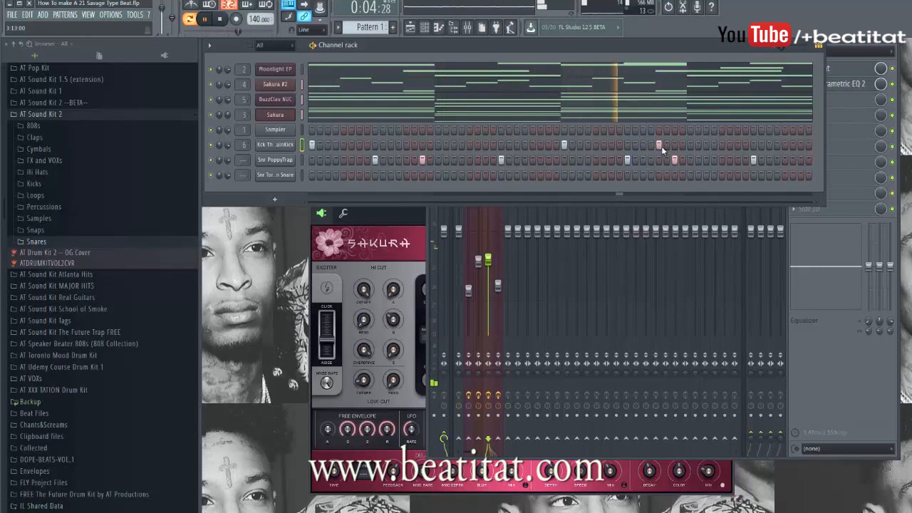
pyautogui.click(722, 145)
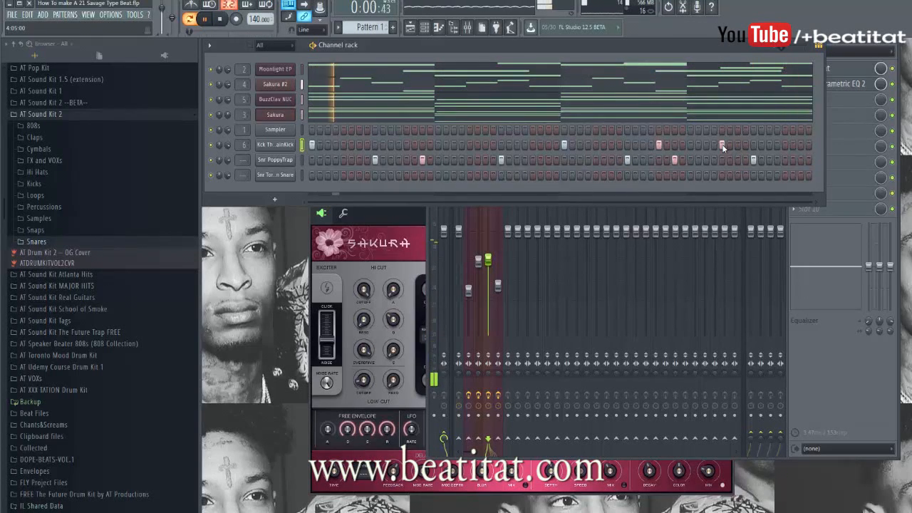
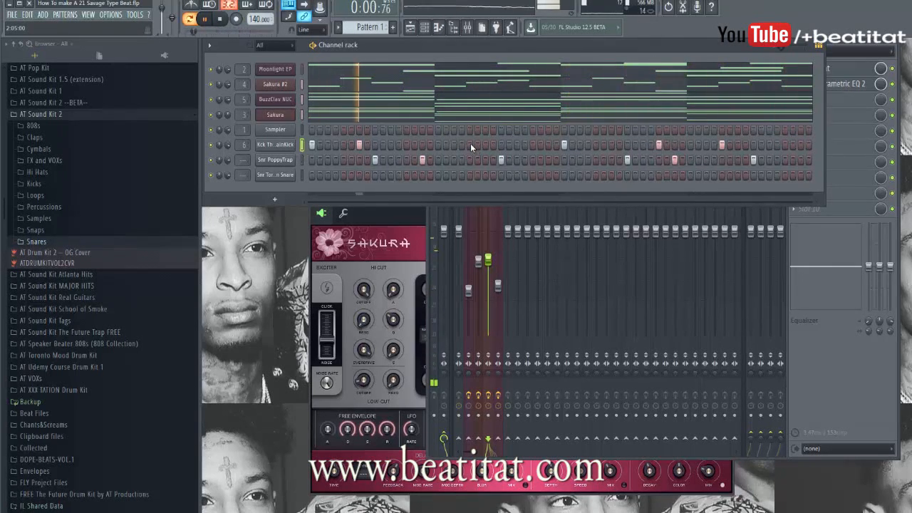
pyautogui.click(469, 145)
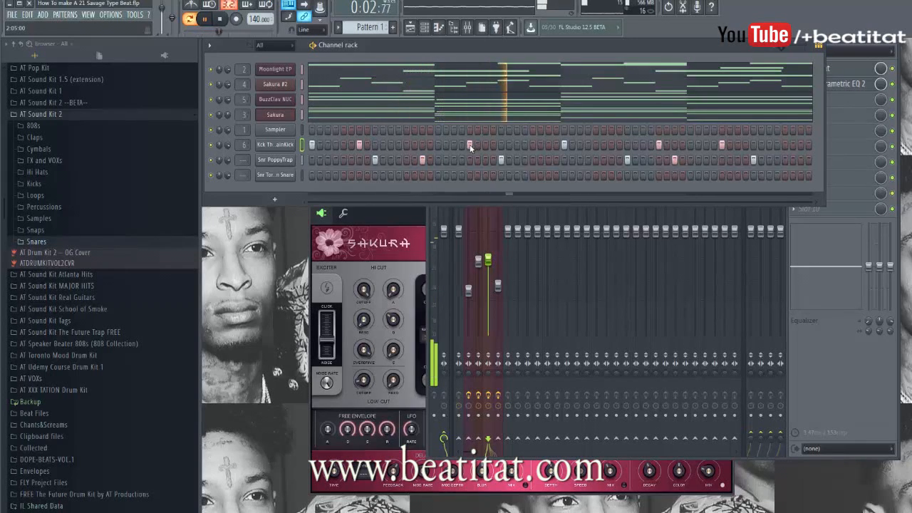
# Step: Program the Toronto Drown Snare channel with hits on steps 5, 37, 43 and 61
pyautogui.click(345, 176)
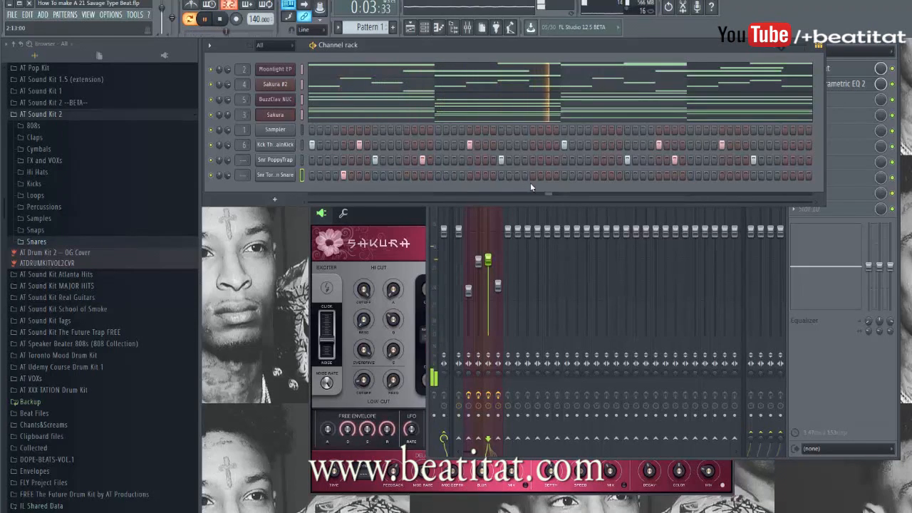
pyautogui.click(593, 176)
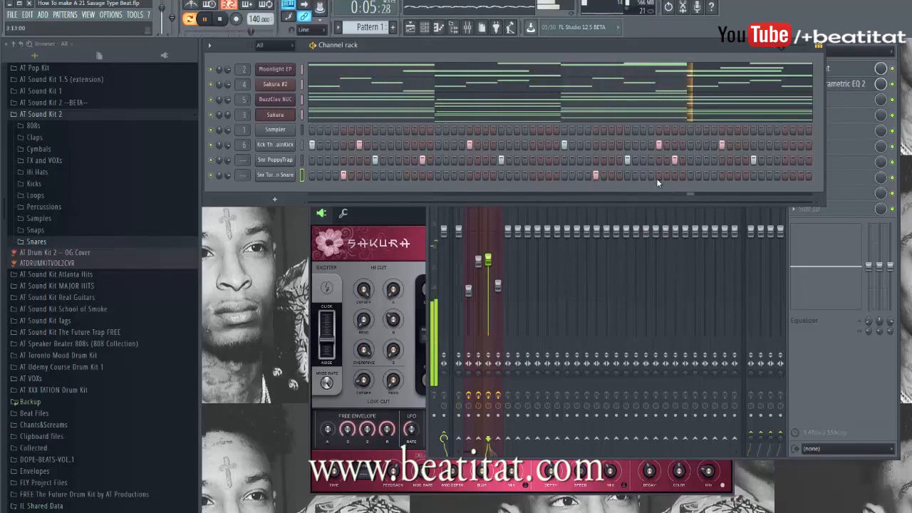
pyautogui.click(643, 172)
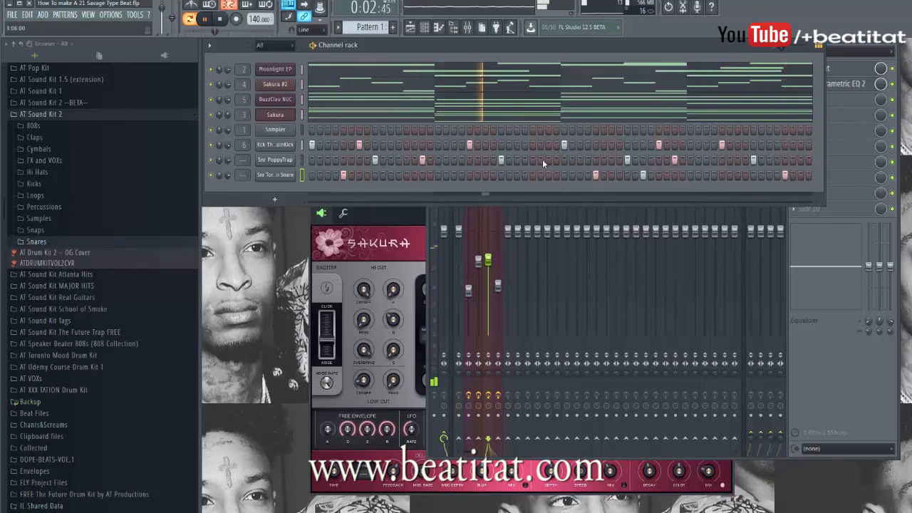
# Step: Audition Snp Heavier BoostClapand Snap from the Snaps folder and add it as a new channel
pyautogui.click(36, 241)
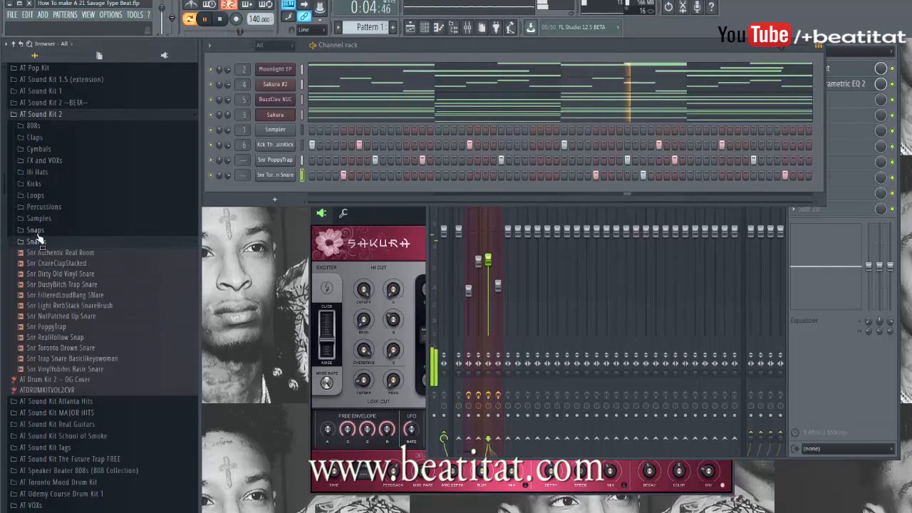
pyautogui.click(35, 231)
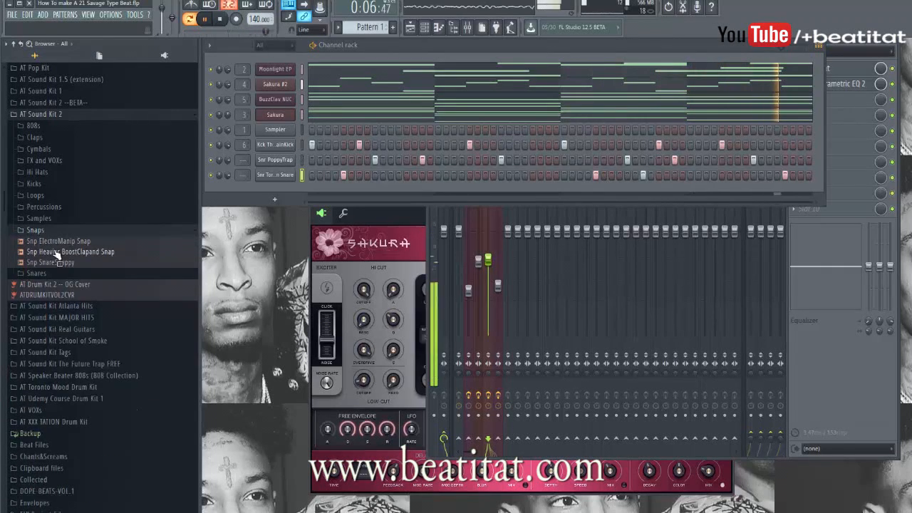
pyautogui.click(57, 253)
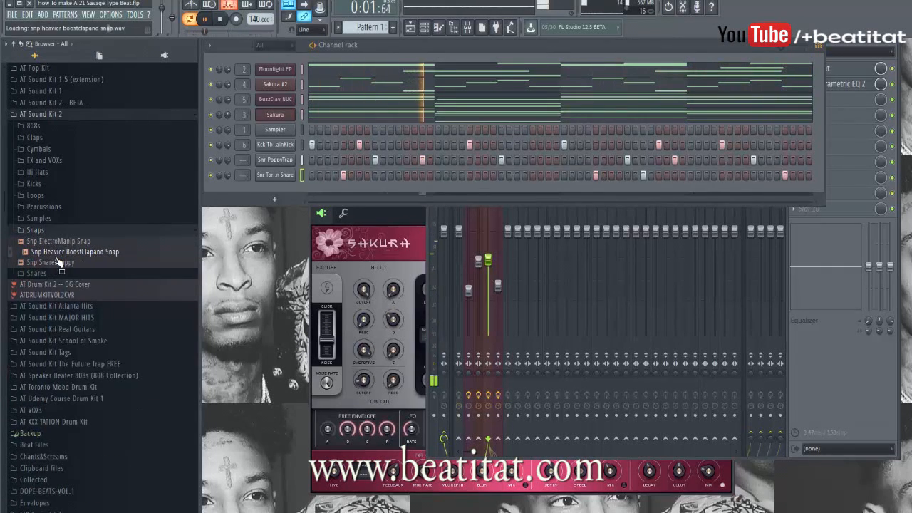
pyautogui.moveTo(296, 194); pyautogui.dragTo(295, 191)
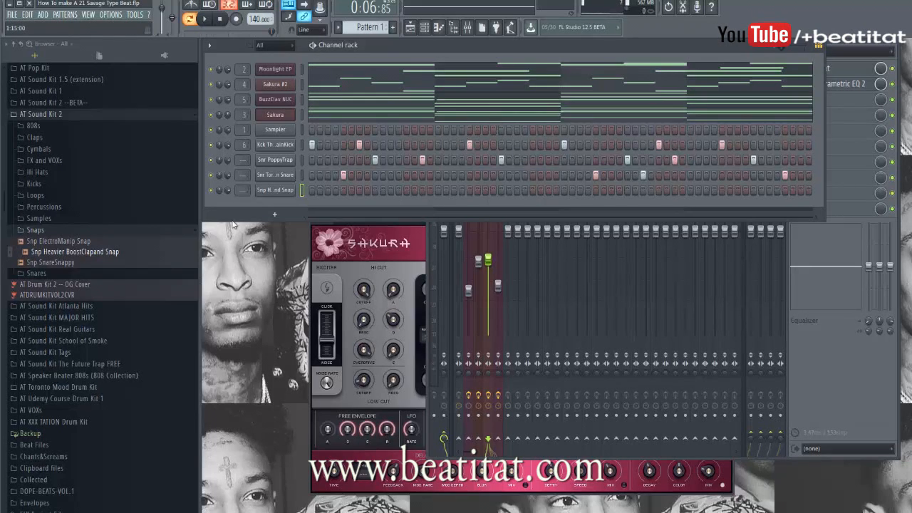
# Step: Bring up the mixer and select the CLAV track
pyautogui.moveTo(378, 39)
pyautogui.mouseDown()
pyautogui.moveTo(470, 51)
pyautogui.moveTo(381, 38)
pyautogui.mouseUp()
pyautogui.click(631, 287)
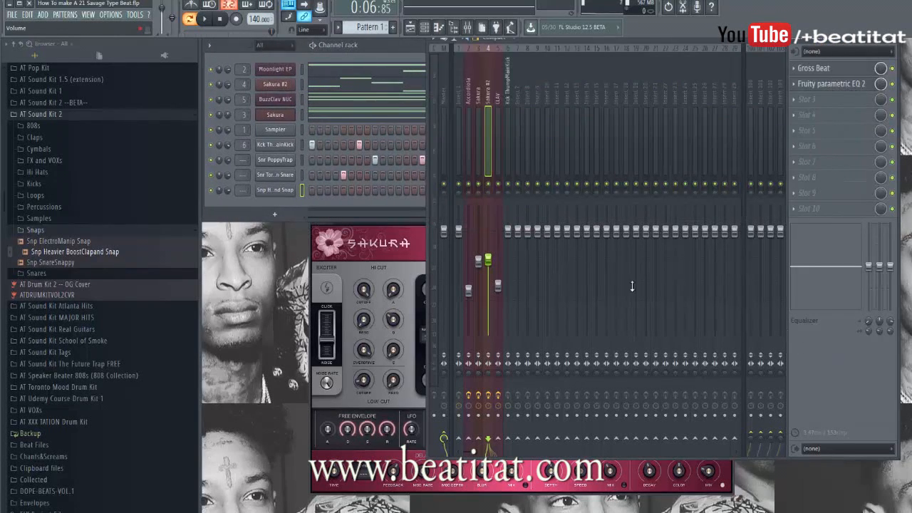
pyautogui.click(497, 136)
# Step: Audition samples in the Hi Hats folder and add Hat StuckedTghtr as a new channel
pyautogui.click(59, 231)
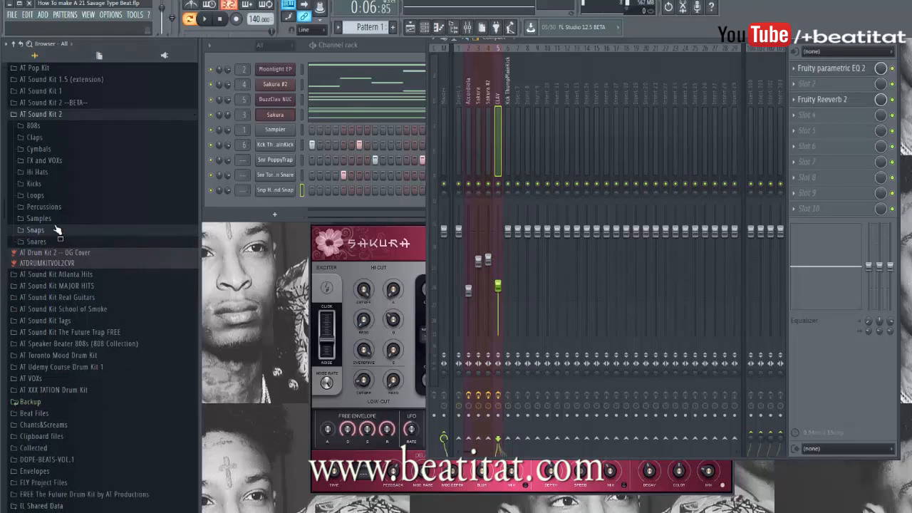
pyautogui.click(43, 172)
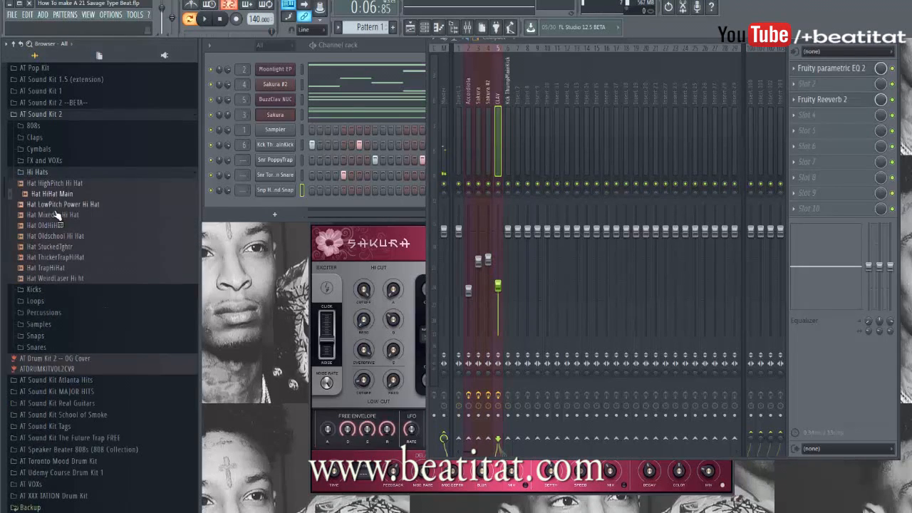
pyautogui.click(55, 226)
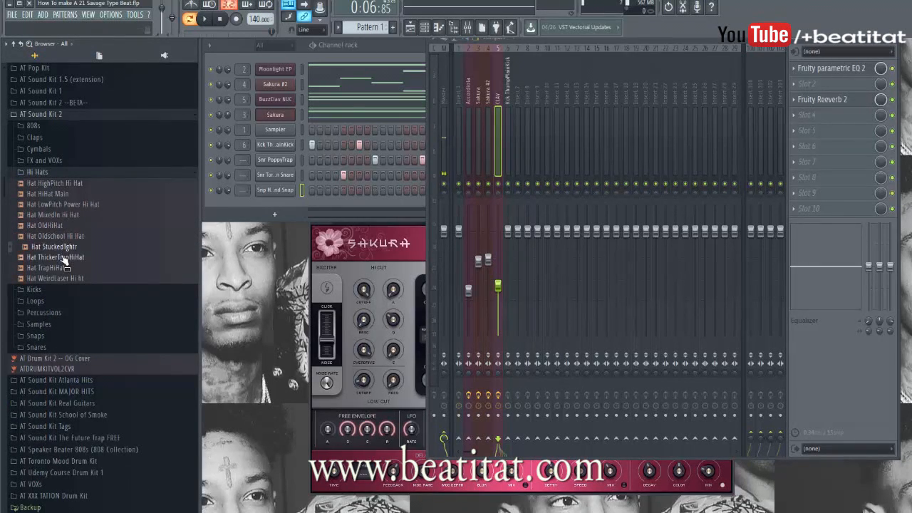
pyautogui.moveTo(181, 227); pyautogui.dragTo(270, 200)
# Step: In the Hat StuckedTghtr piano roll, enter short C5 notes on steps 5, 7, 9, 11 and 12 of bar 1 and steps 5 and 6 of bar 2
pyautogui.rightClick(296, 204)
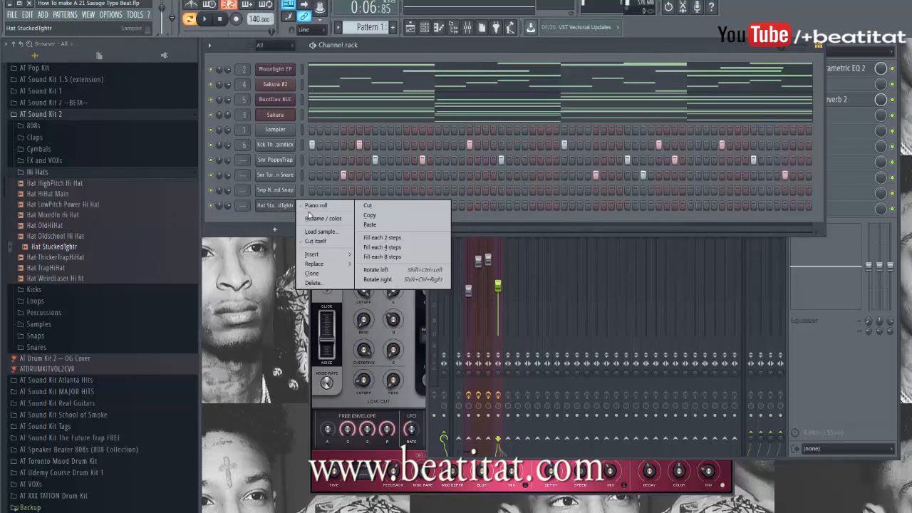
pyautogui.click(320, 205)
pyautogui.press('space')
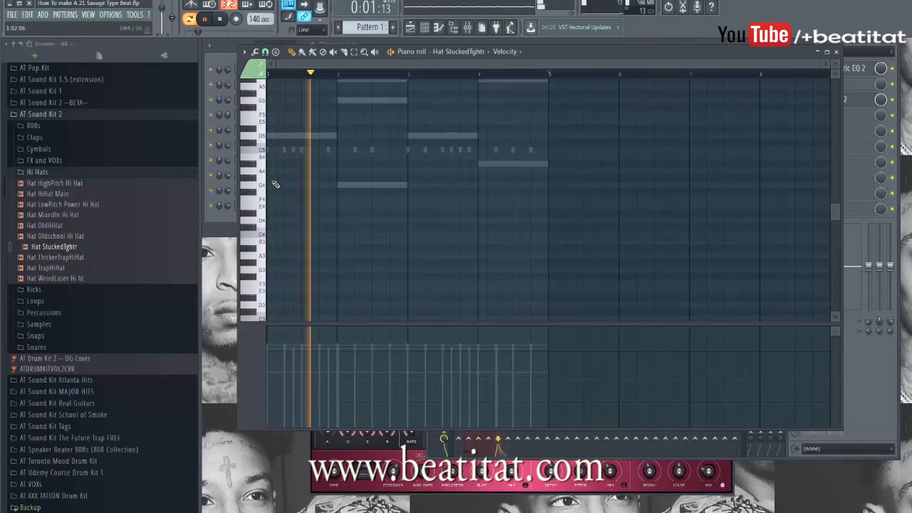
pyautogui.scroll(2, 277, 184)
pyautogui.scroll(3, 278, 185)
pyautogui.click(292, 188)
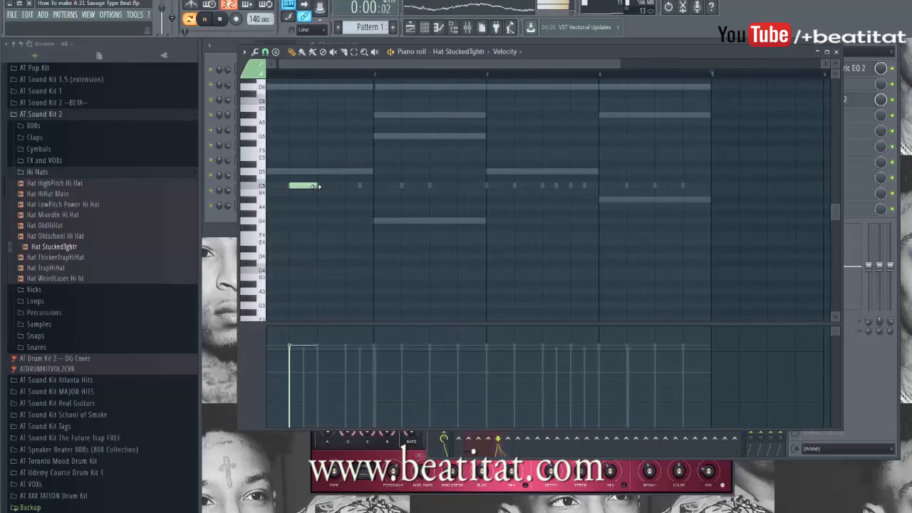
pyautogui.moveTo(316, 187); pyautogui.dragTo(295, 191)
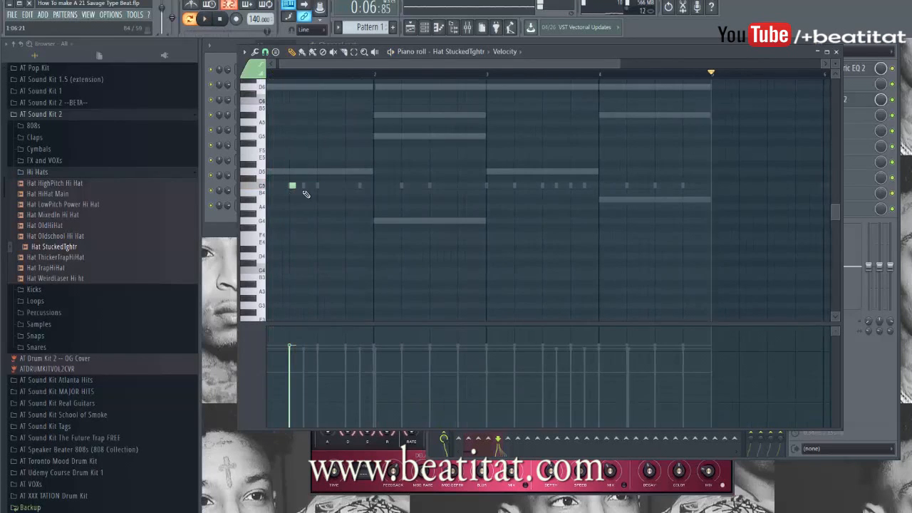
pyautogui.click(305, 191)
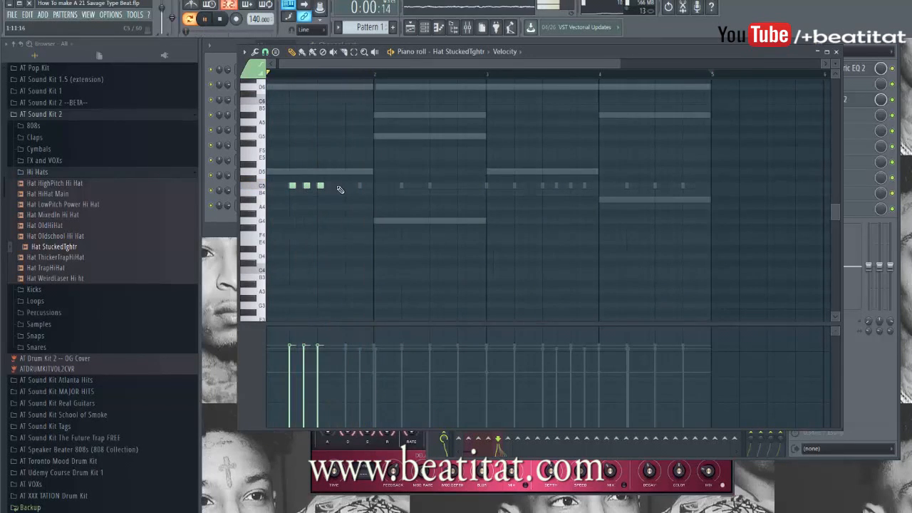
pyautogui.click(338, 187)
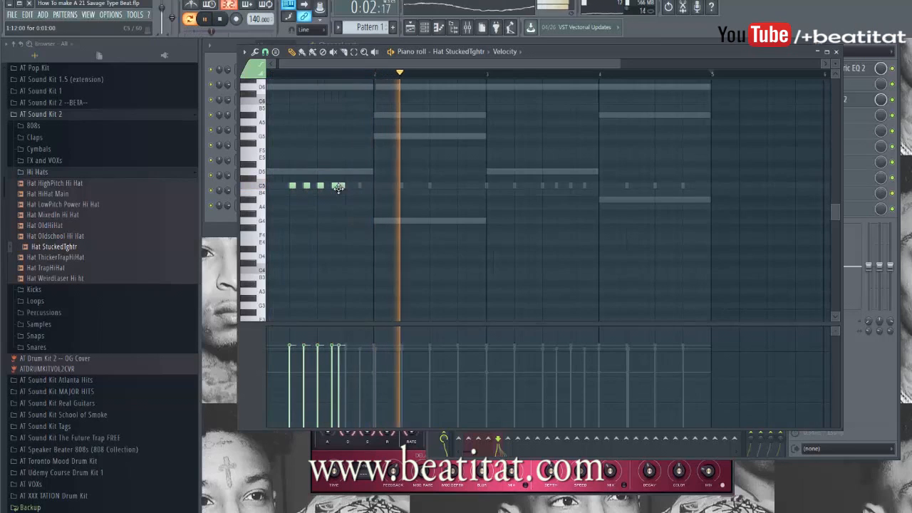
pyautogui.click(405, 186)
pyautogui.click(412, 187)
# Step: Chop the two bar 2 hi-hat notes into a fast roll and ramp their velocities upward
pyautogui.moveTo(425, 188); pyautogui.dragTo(391, 189)
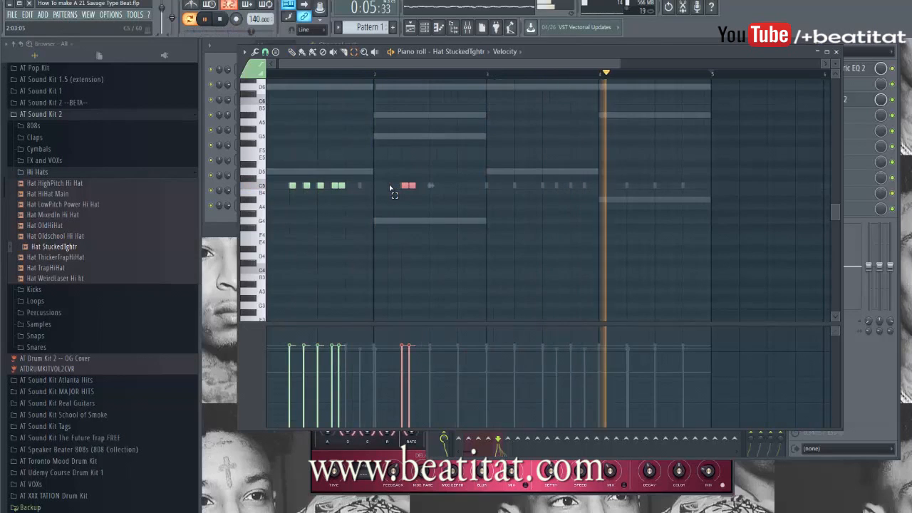
pyautogui.hotkey('ctrl', 'u')
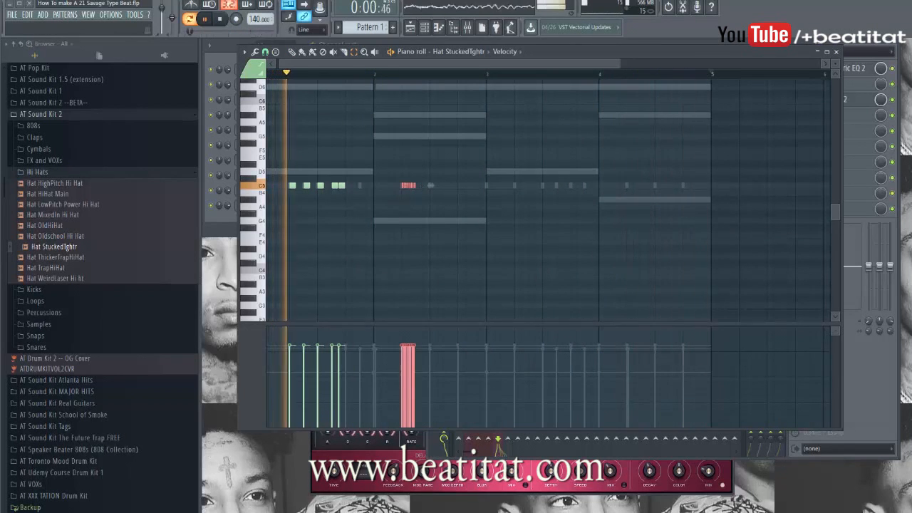
pyautogui.hotkey('alt', 'u')
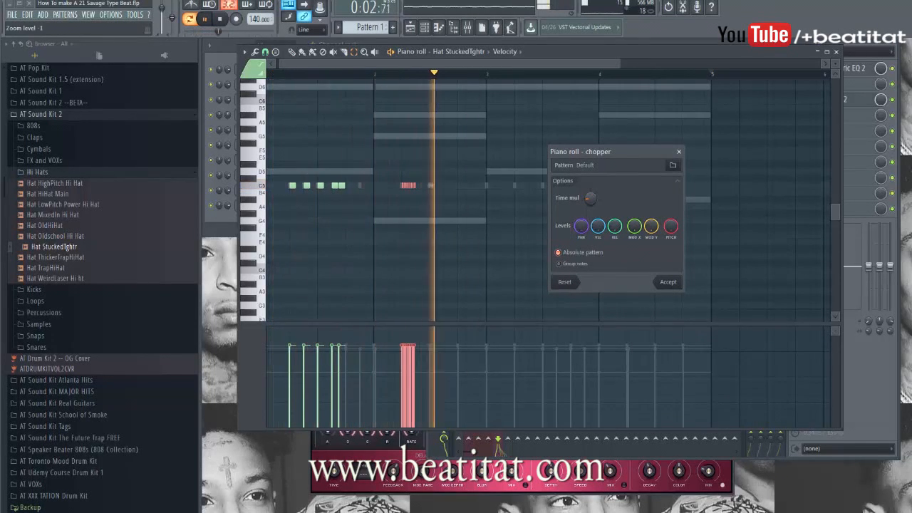
pyautogui.click(668, 282)
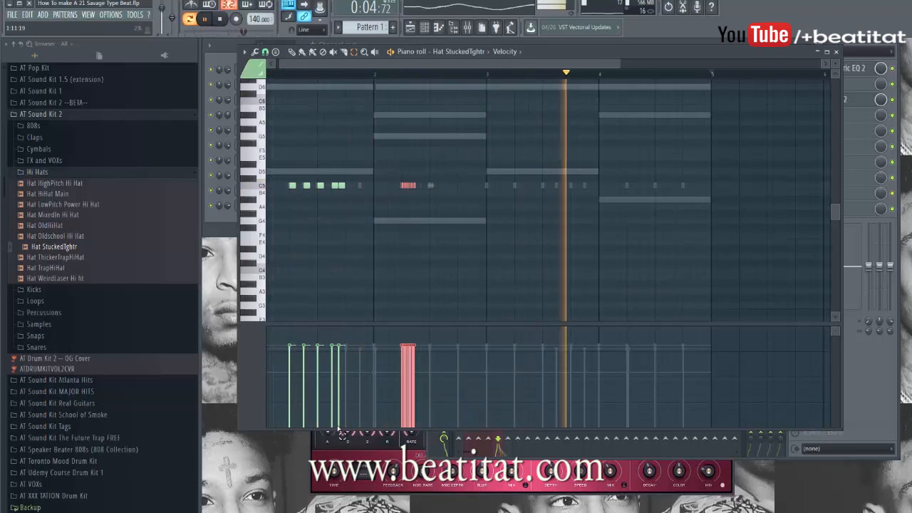
pyautogui.moveTo(400, 398); pyautogui.dragTo(418, 320)
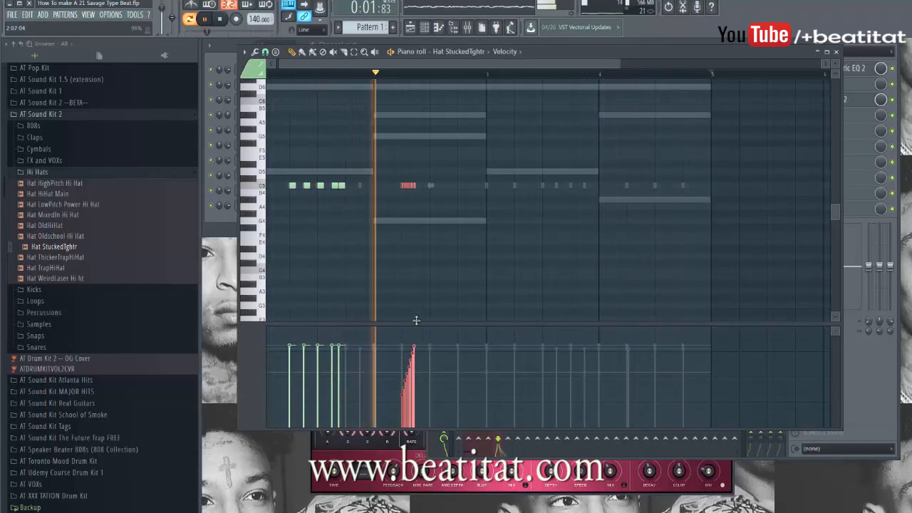
pyautogui.keyDown('ctrl'); pyautogui.click(367, 242); pyautogui.keyUp('ctrl')
# Step: Add short C5 hi-hat notes on steps 11, 13 and 15 of bar 2
pyautogui.moveTo(338, 185); pyautogui.dragTo(457, 199)
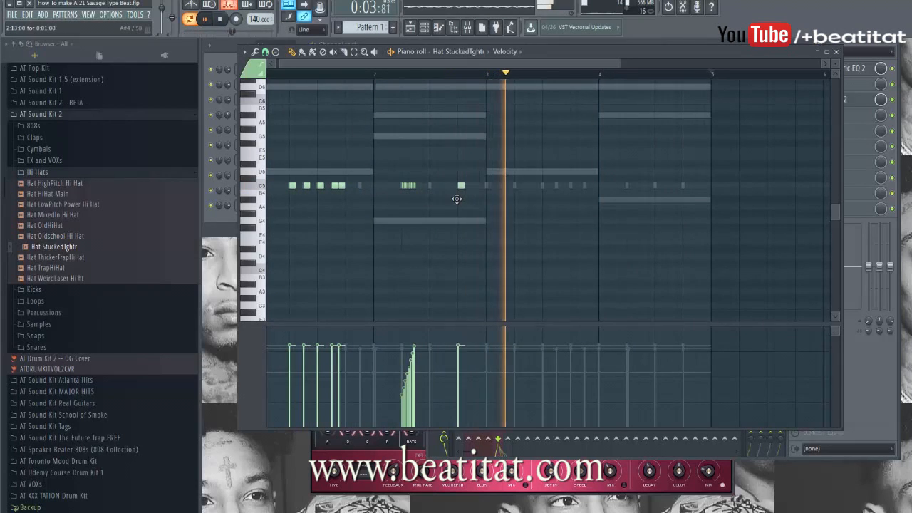
pyautogui.click(447, 185)
pyautogui.click(475, 186)
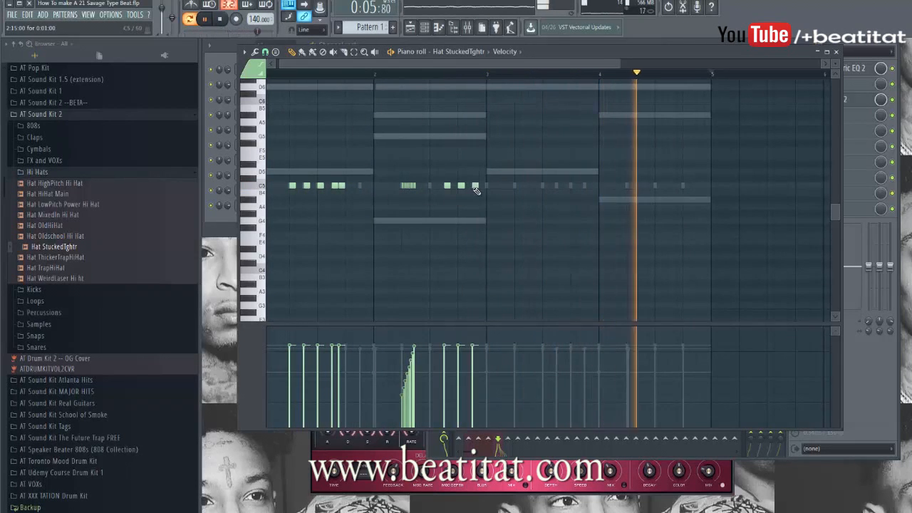
# Step: Duplicate the two-bar hi-hat pattern into bars 3 and 4, aligned to the start of bar 3
pyautogui.hotkey('ctrl', 'a')
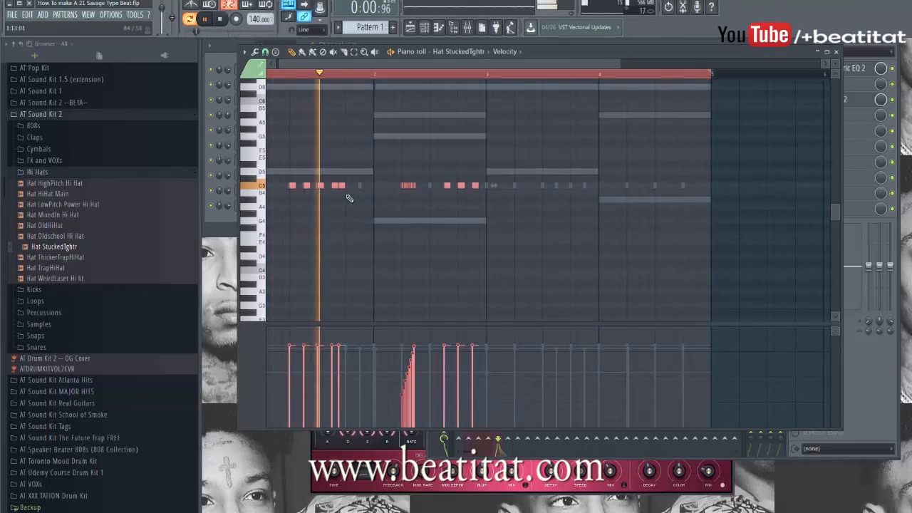
pyautogui.hotkey('ctrl', 'b')
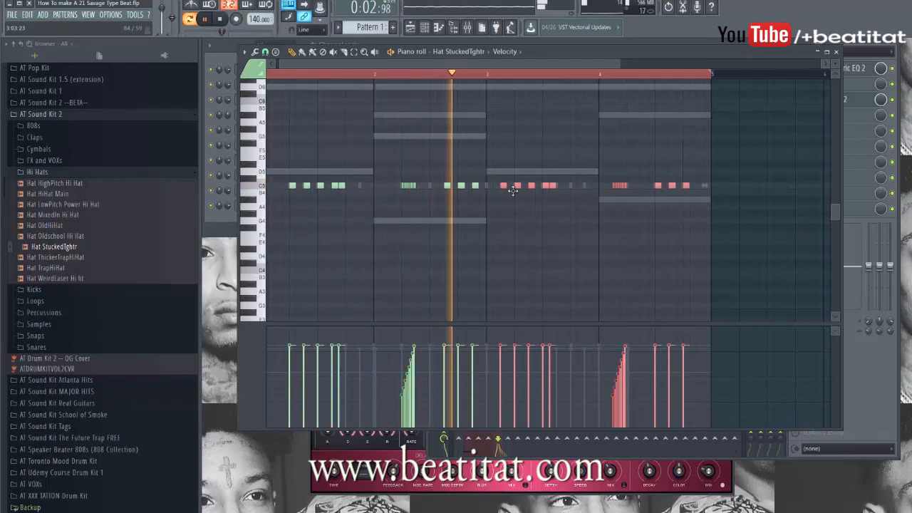
pyautogui.press('F7')
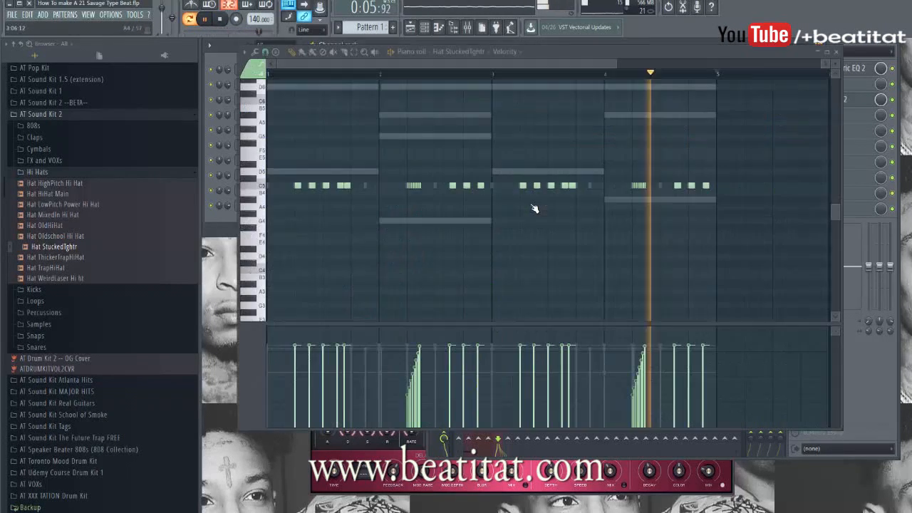
pyautogui.click(533, 205)
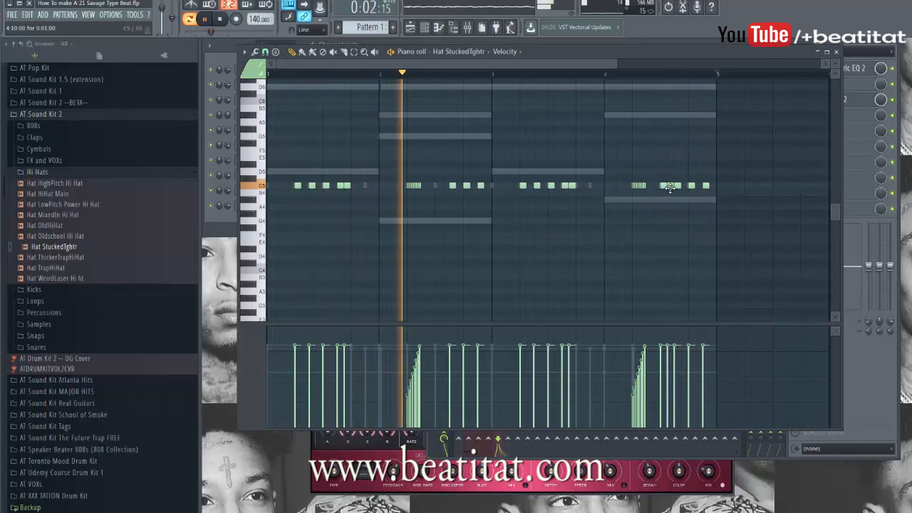
# Step: Add C5 hi-hat notes on steps 9 and 10 of bar 4, chop them into a roll, and close the piano roll
pyautogui.moveTo(674, 191); pyautogui.dragTo(663, 189)
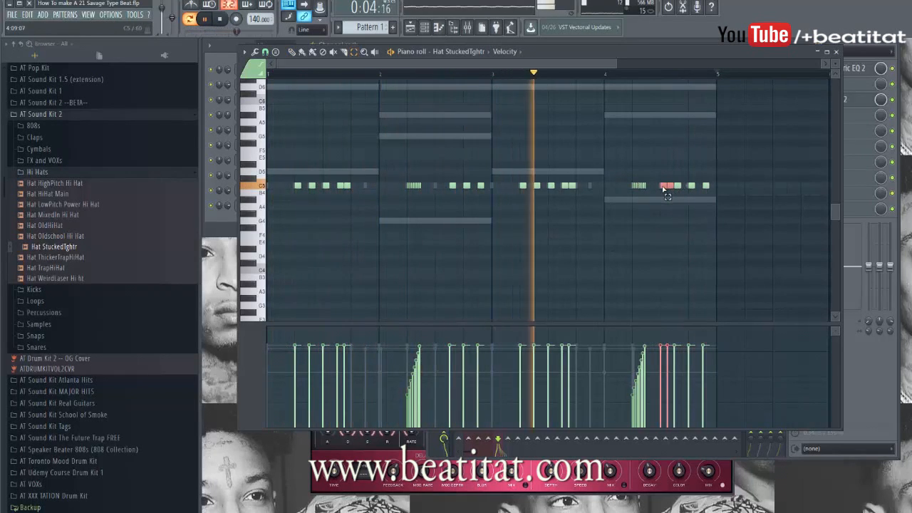
pyautogui.hotkey('alt', 'u')
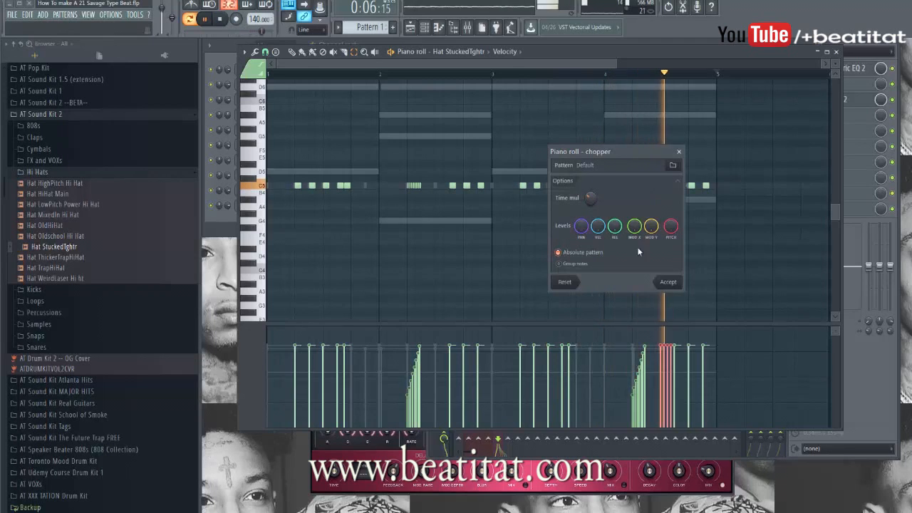
pyautogui.click(670, 282)
pyautogui.press('Escape')
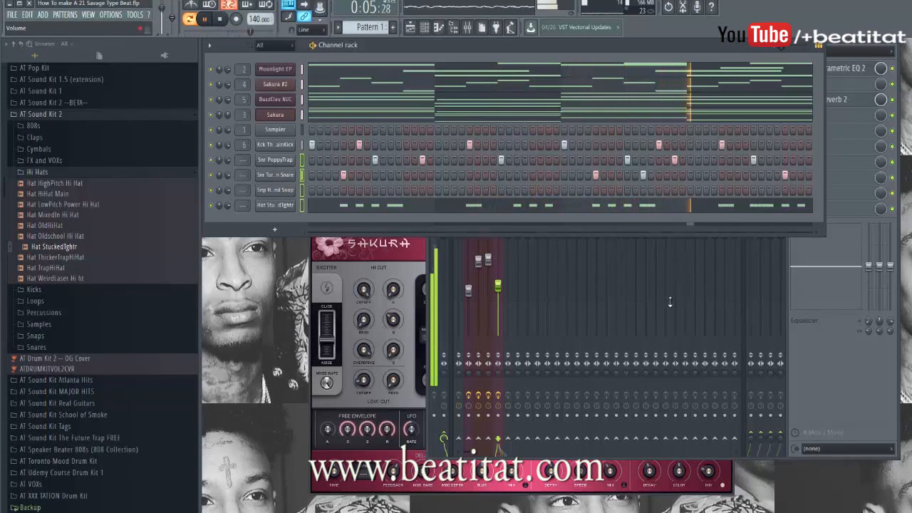
# Step: Route the selected snare, snap and hi-hat channels to consecutive mixer tracks starting at track 7
pyautogui.press('F9')
pyautogui.rightClick(518, 52)
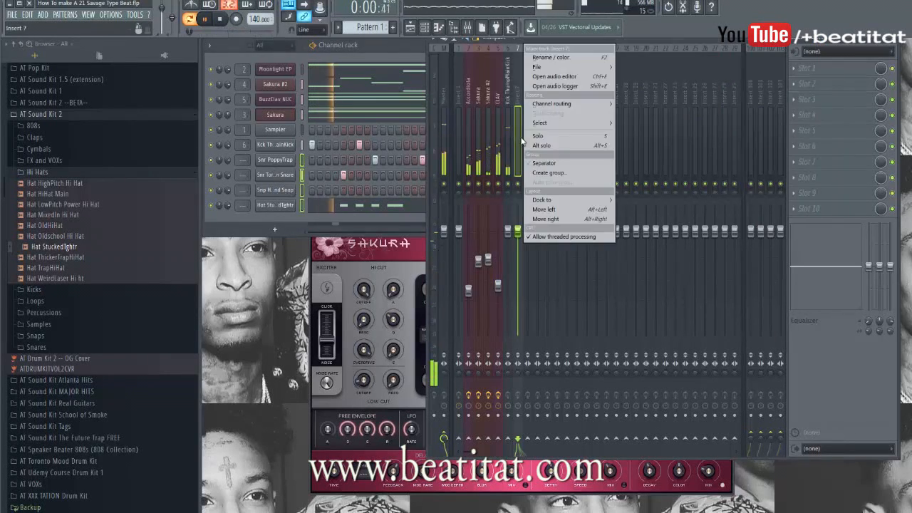
pyautogui.click(661, 113)
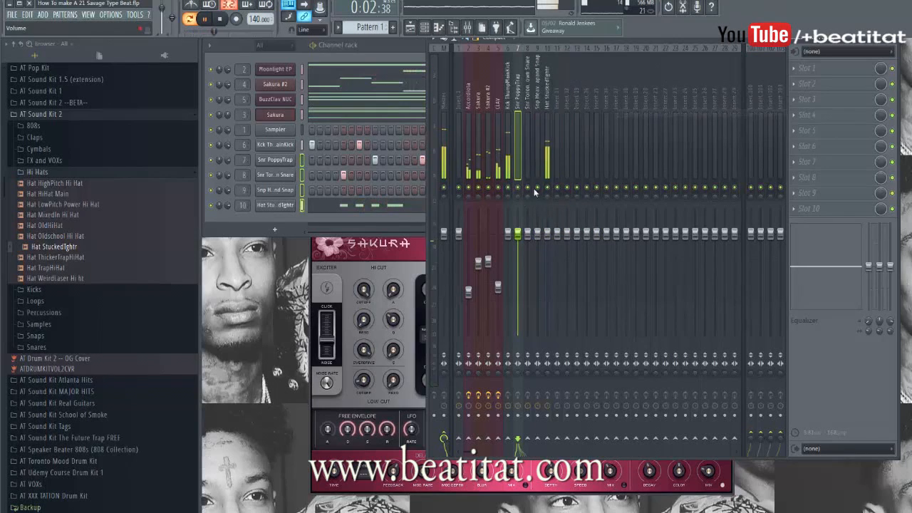
# Step: Lower the Hat StuckedTghtr fader to about -3.8 dB, and adjust the level and panning of the Toronto Drown Snare track
pyautogui.click(549, 136)
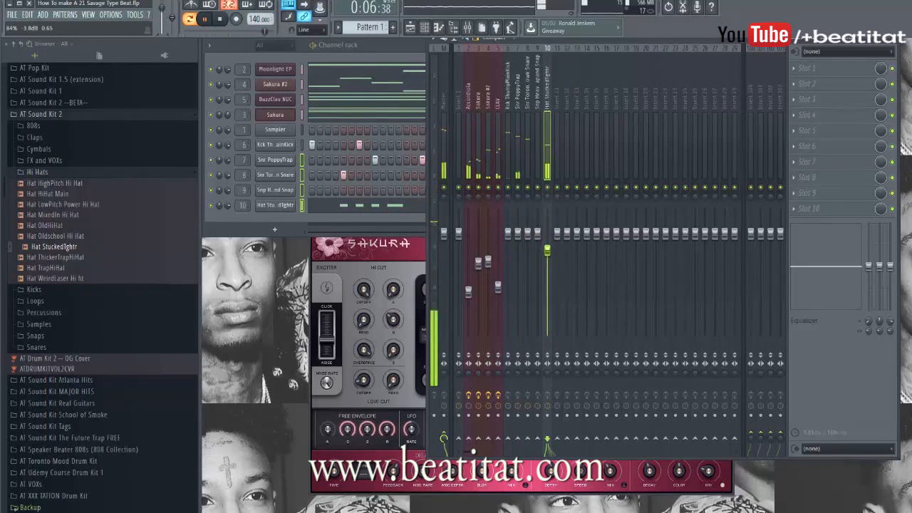
pyautogui.click(529, 202)
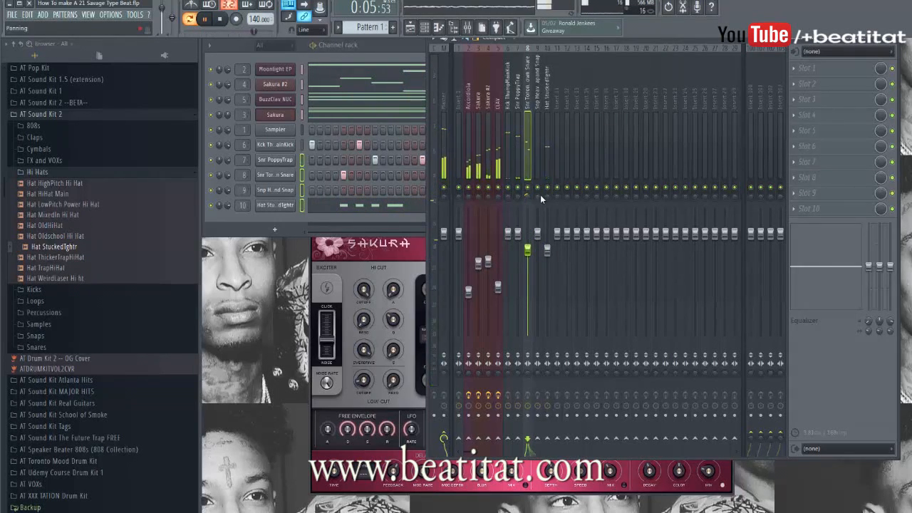
# Step: Add snap hits on step 13 of bar 1 and step 13 of bar 3
pyautogui.click(315, 217)
pyautogui.click(408, 192)
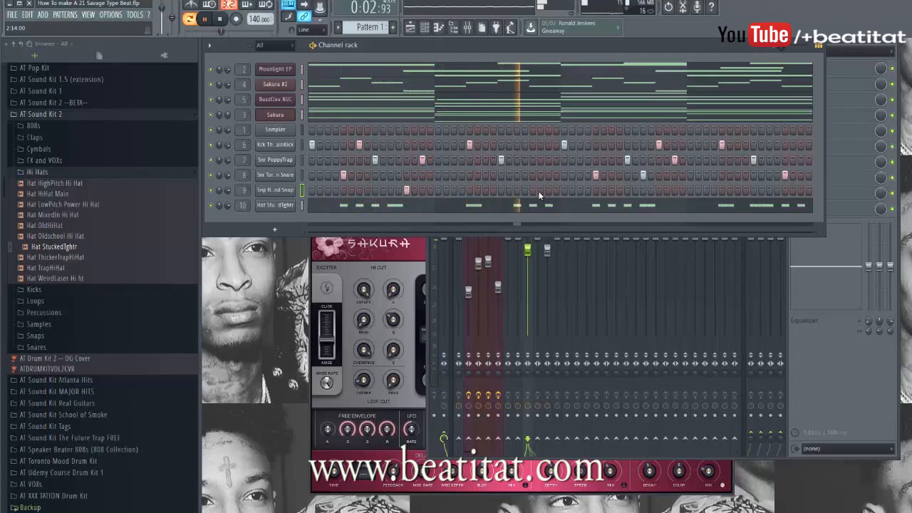
pyautogui.click(658, 190)
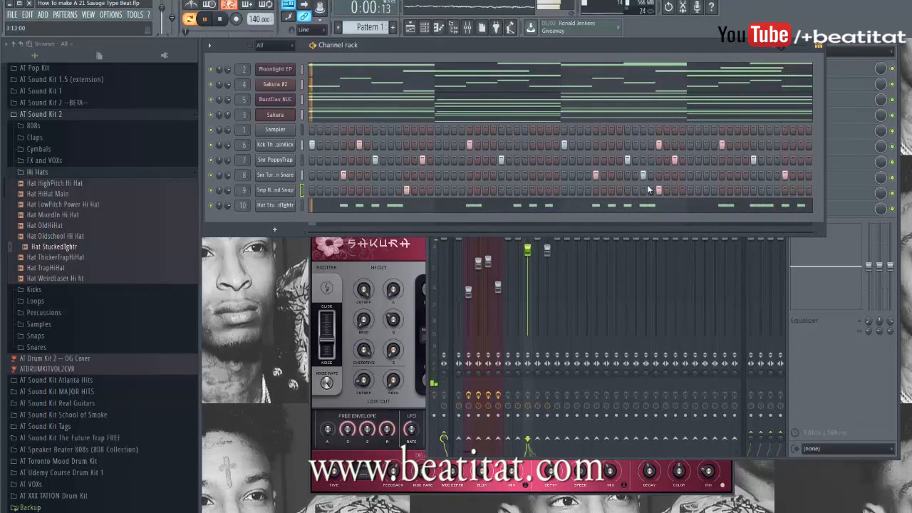
# Step: Lower the snap's mixer fader to about -5.6 dB and pan the track to the right
pyautogui.click(275, 189)
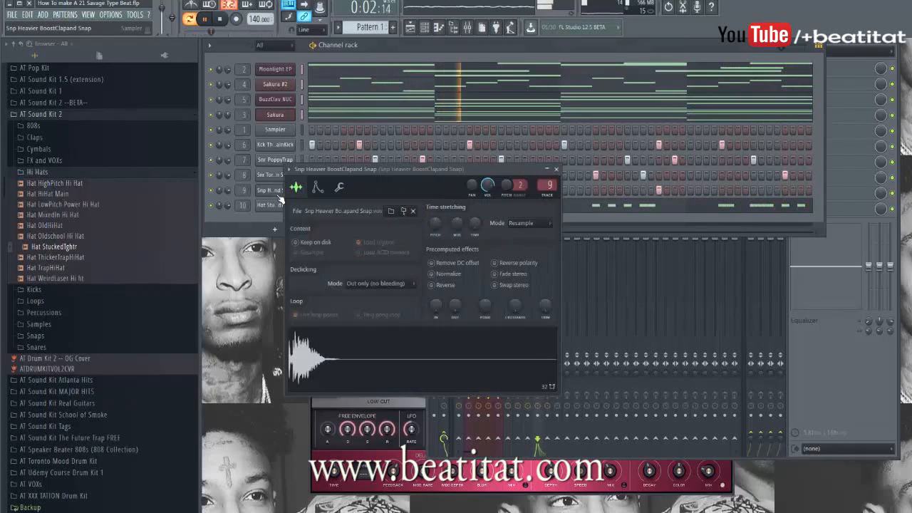
pyautogui.click(786, 361)
pyautogui.moveTo(541, 193); pyautogui.dragTo(541, 182)
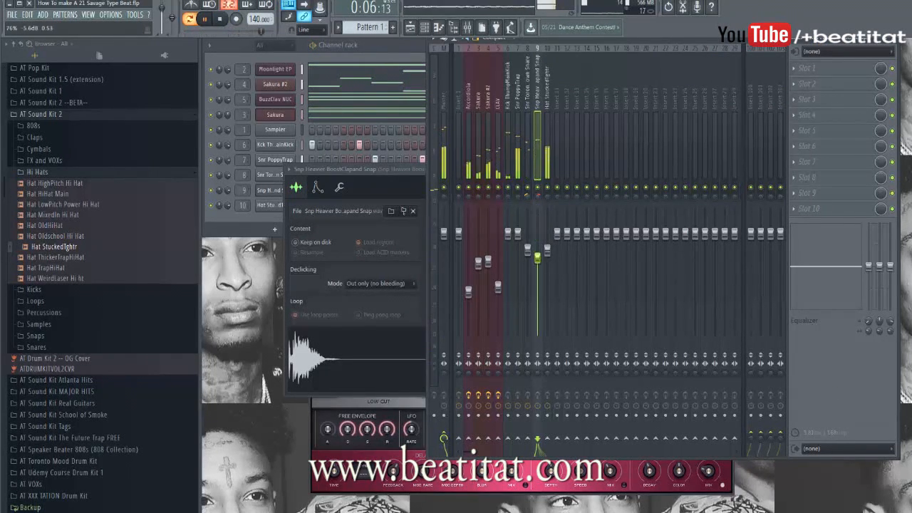
# Step: Add Fruity Parametric EQ 2 in slot 1 of the snap track, with a steep low cut and a slight band 5 boost
pyautogui.click(813, 68)
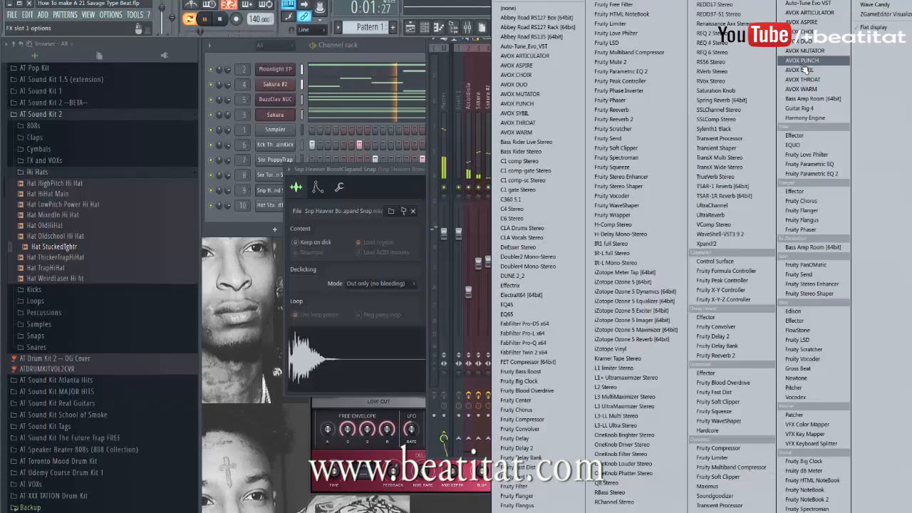
pyautogui.click(813, 174)
pyautogui.moveTo(490, 171); pyautogui.dragTo(490, 186)
pyautogui.moveTo(306, 224); pyautogui.dragTo(375, 224)
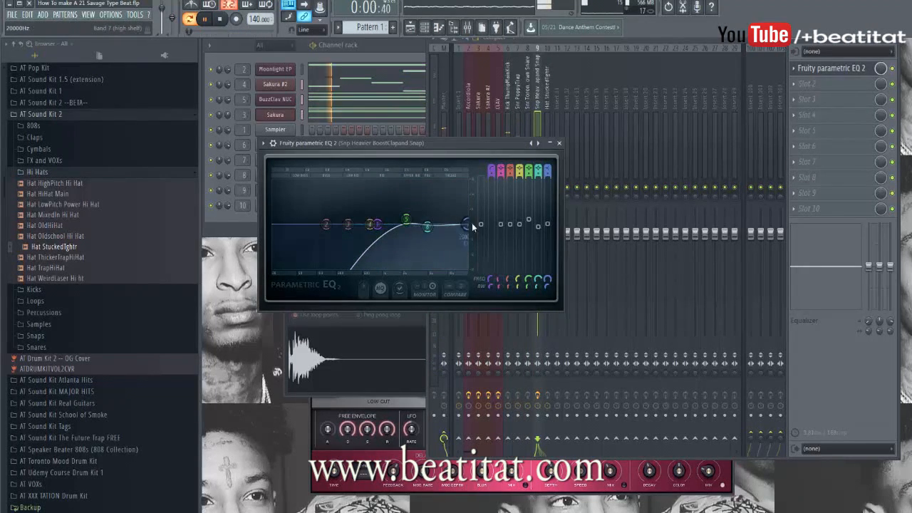
pyautogui.click(560, 144)
# Step: Add Fruity Reeverb 2 in slot 3 of the snap track with about 3.9 s decay, and save the project
pyautogui.click(813, 99)
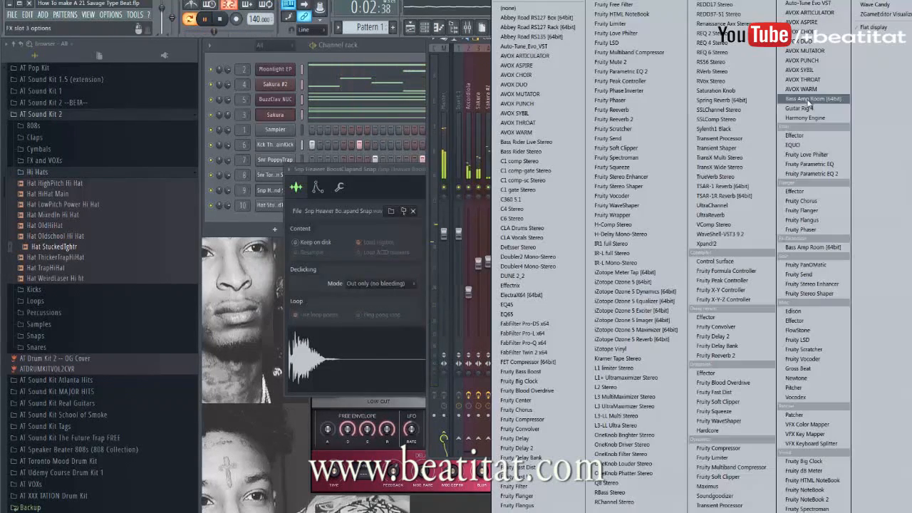
pyautogui.click(727, 357)
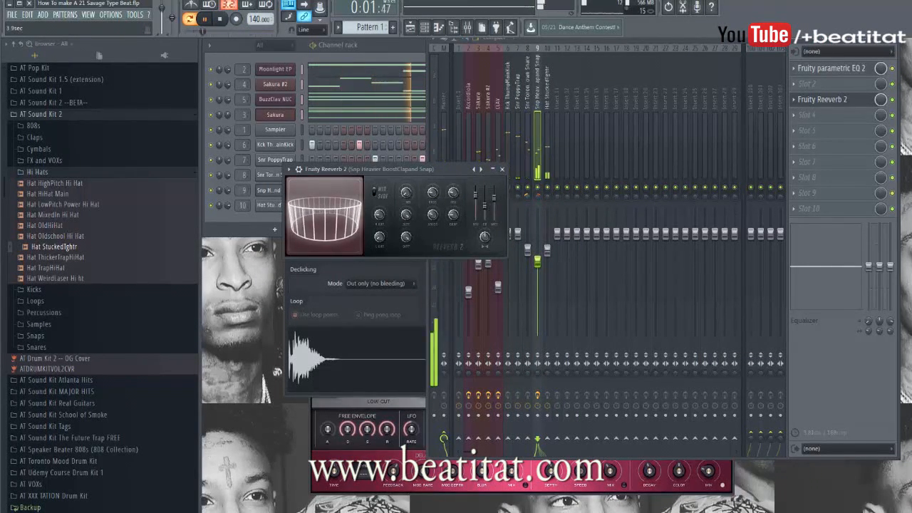
pyautogui.click(502, 168)
pyautogui.hotkey('ctrl', 's')
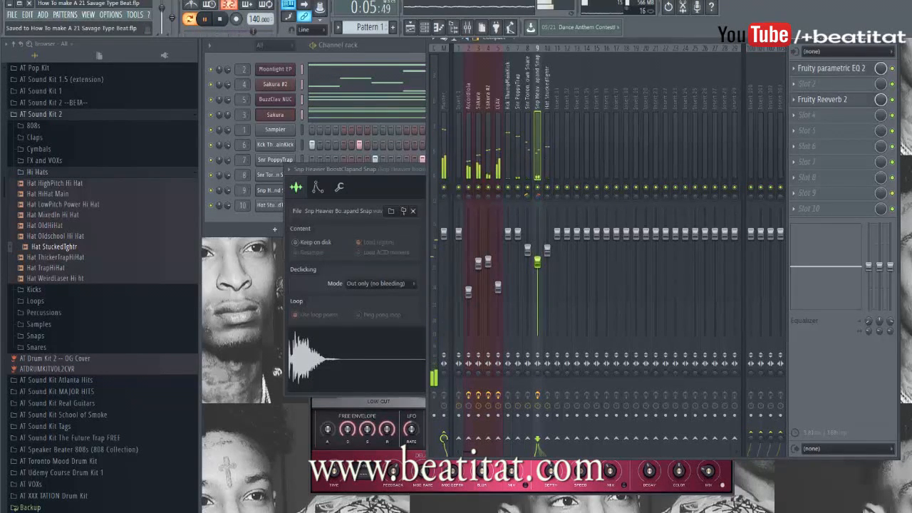
# Step: Add Fruity Parametric EQ 2 in slot 1 of the Hat StuckedTghtr track and shape a low cut with band 1
pyautogui.click(544, 218)
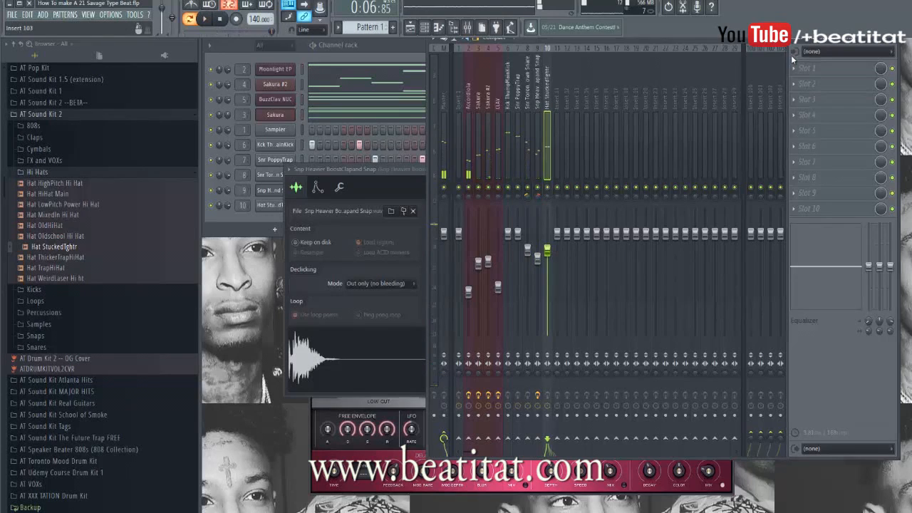
pyautogui.click(800, 71)
pyautogui.click(838, 173)
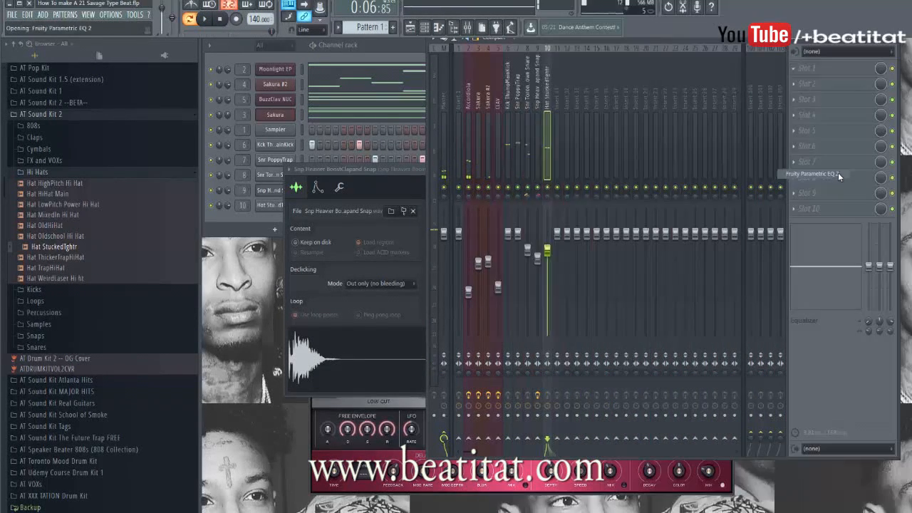
pyautogui.moveTo(517, 194); pyautogui.dragTo(518, 214)
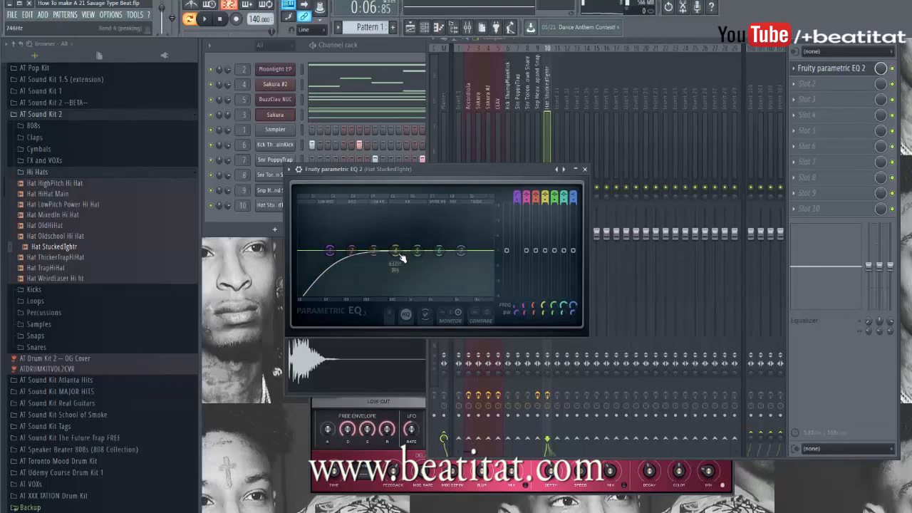
pyautogui.moveTo(331, 251); pyautogui.dragTo(470, 245)
pyautogui.press('space')
pyautogui.click(585, 169)
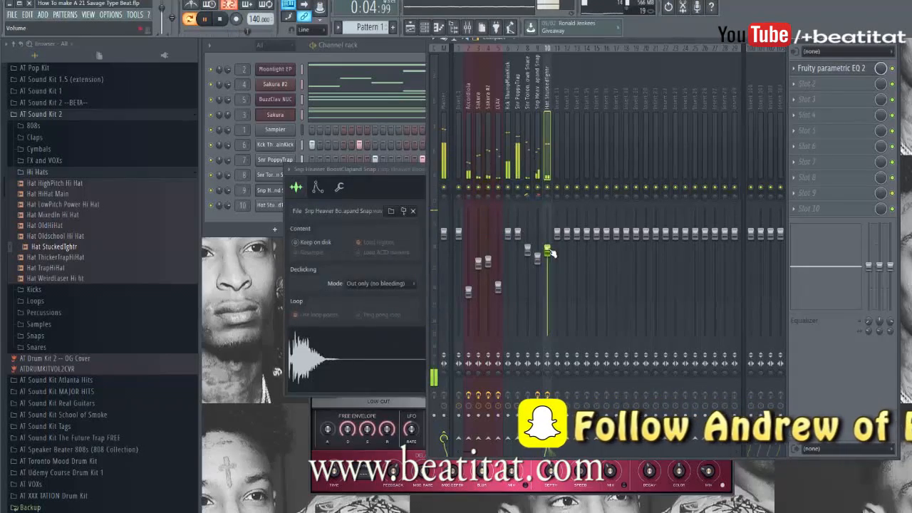
# Step: Add Fruity Parametric EQ 2 to Snr PoppyTrap with a low cut, a band 5 dip and a 1.6 dB boost near 7861 Hz
pyautogui.click(520, 168)
pyautogui.click(794, 68)
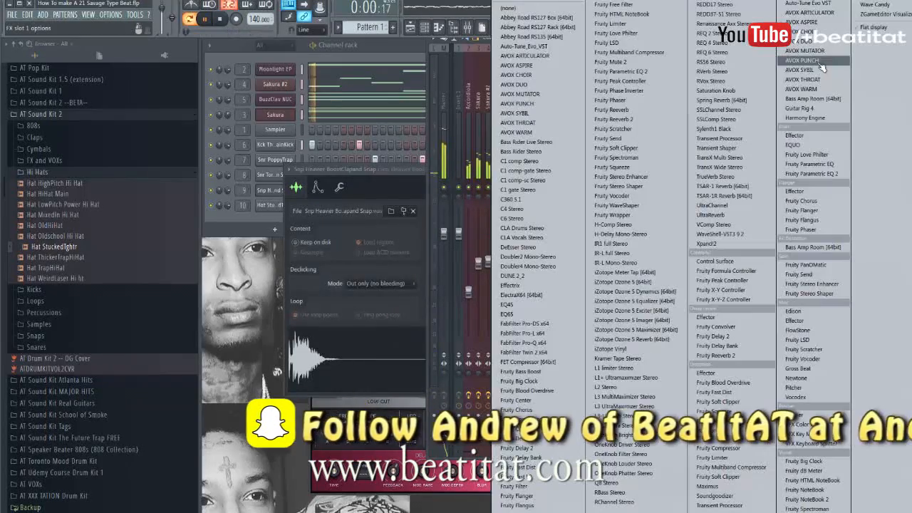
pyautogui.click(811, 173)
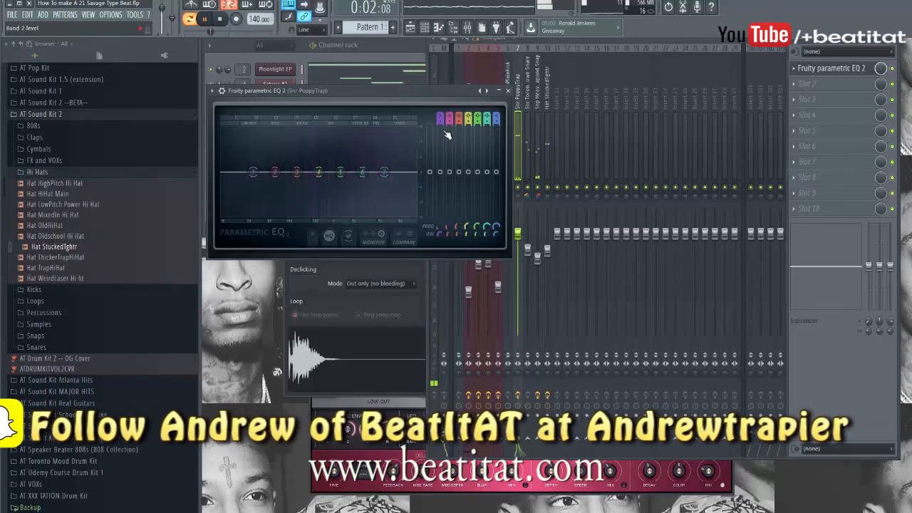
pyautogui.moveTo(440, 116)
pyautogui.mouseDown()
pyautogui.moveTo(441, 128)
pyautogui.moveTo(440, 117)
pyautogui.mouseUp()
pyautogui.moveTo(340, 172); pyautogui.dragTo(392, 171)
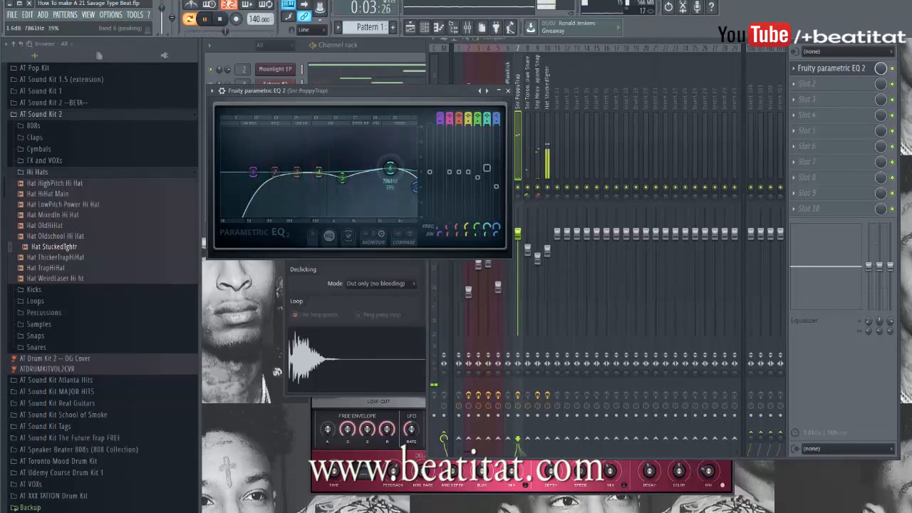
pyautogui.moveTo(319, 172); pyautogui.dragTo(320, 170)
pyautogui.click(507, 91)
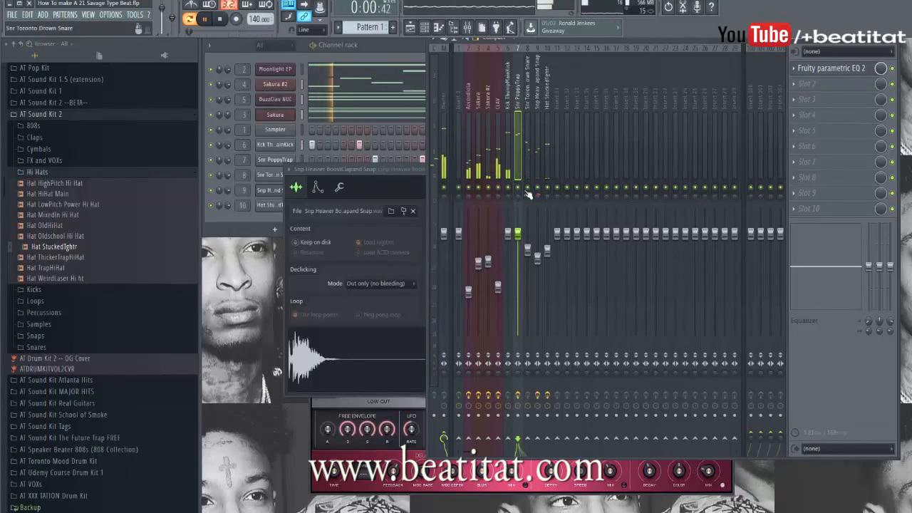
# Step: Add Fruity Reeverb 2 in slot 3 of the Snr PoppyTrap track and adjust its mix levels
pyautogui.click(820, 99)
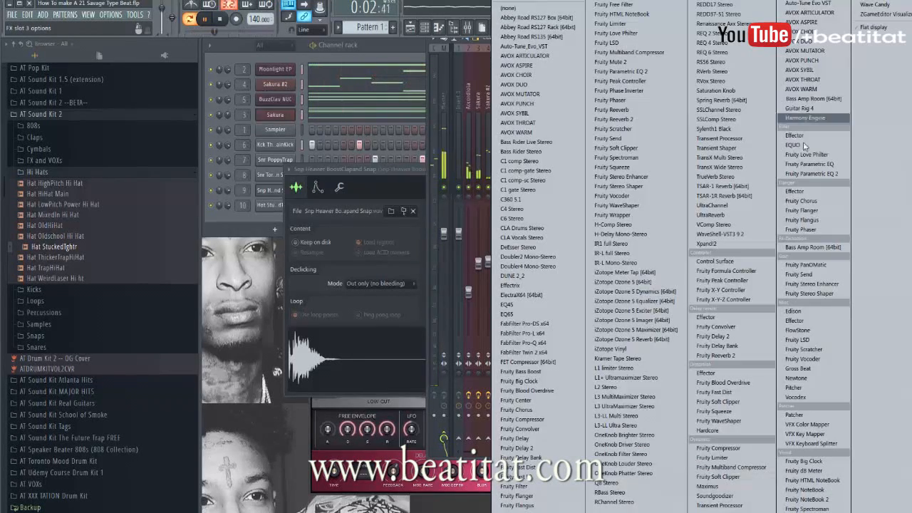
pyautogui.click(739, 355)
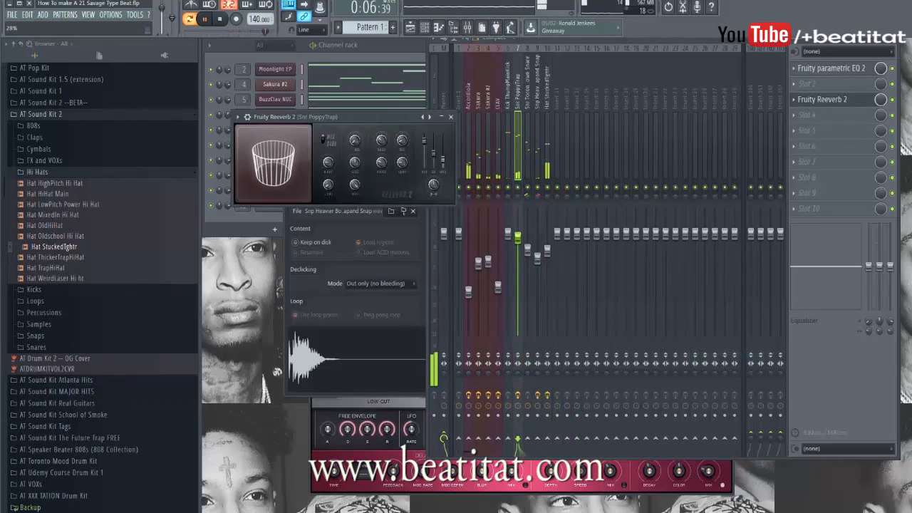
pyautogui.click(452, 117)
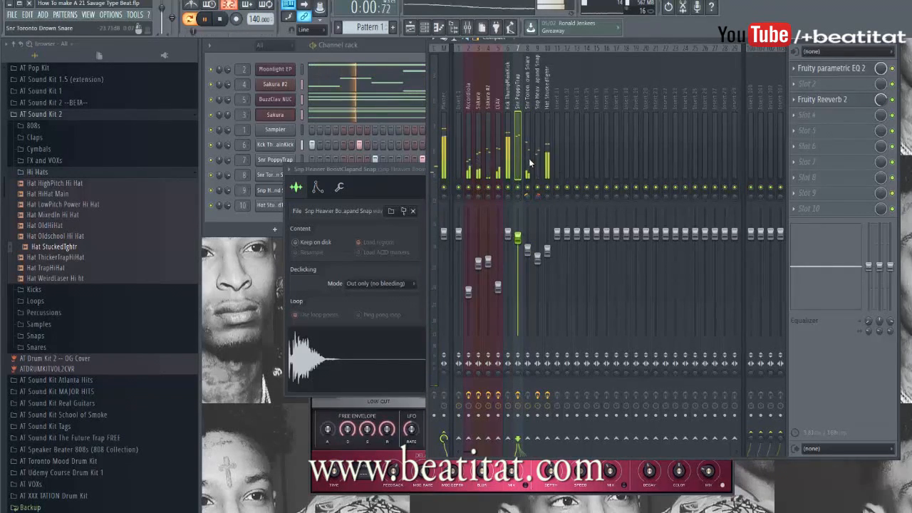
# Step: Add Fruity Parametric EQ 2 to the Kck ThumpMainKick track, boosting band 2 about 4.3 dB at 55 Hz and lowering the highs
pyautogui.click(509, 160)
pyautogui.click(832, 69)
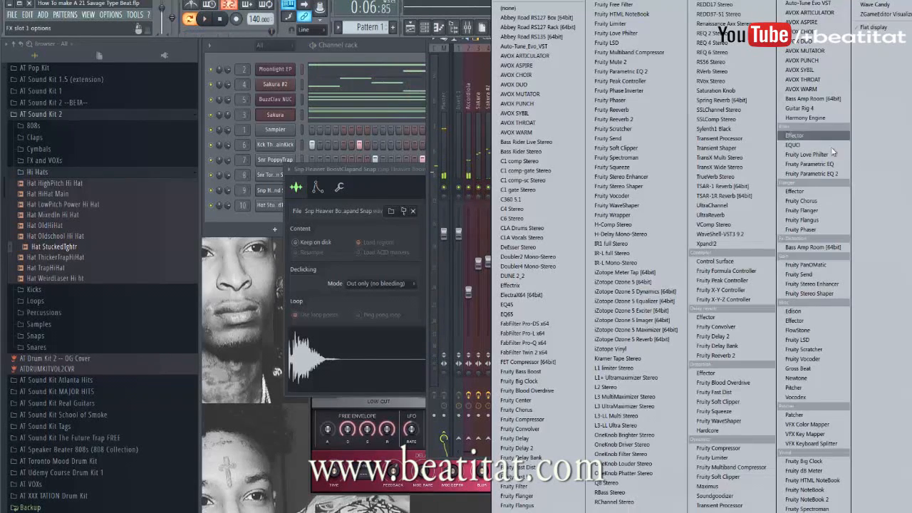
pyautogui.click(824, 174)
pyautogui.moveTo(352, 250); pyautogui.dragTo(371, 246)
pyautogui.moveTo(461, 250); pyautogui.dragTo(428, 271)
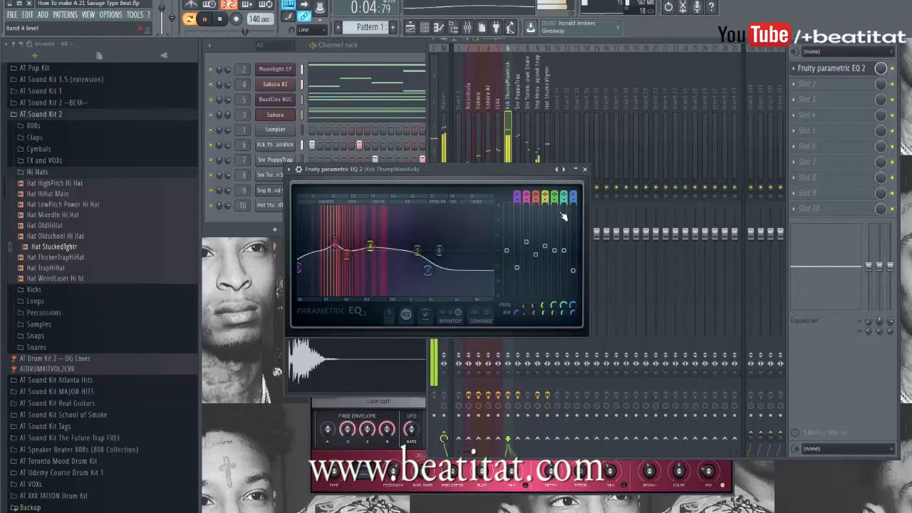
pyautogui.moveTo(335, 244); pyautogui.dragTo(324, 239)
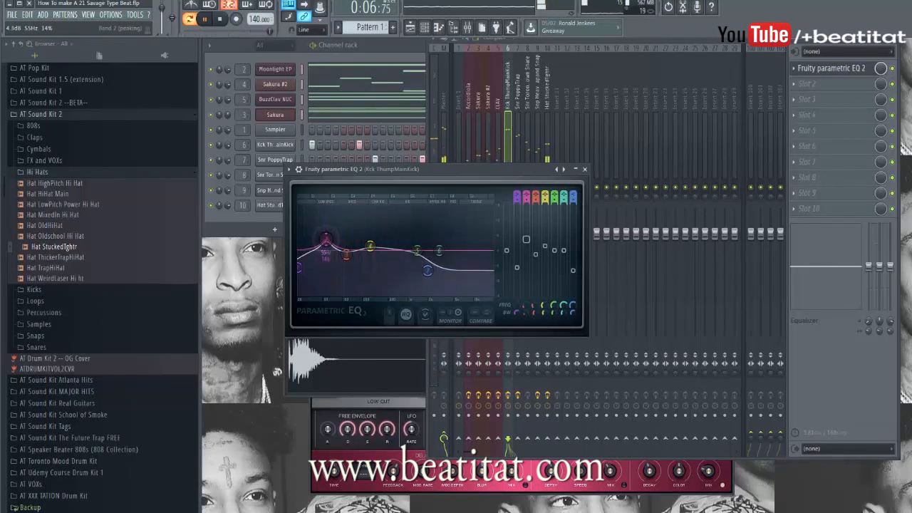
pyautogui.click(586, 169)
# Step: Add Maximus in slot 3 of the Kck ThumpMainKick track and load its Kick pump preset
pyautogui.click(820, 99)
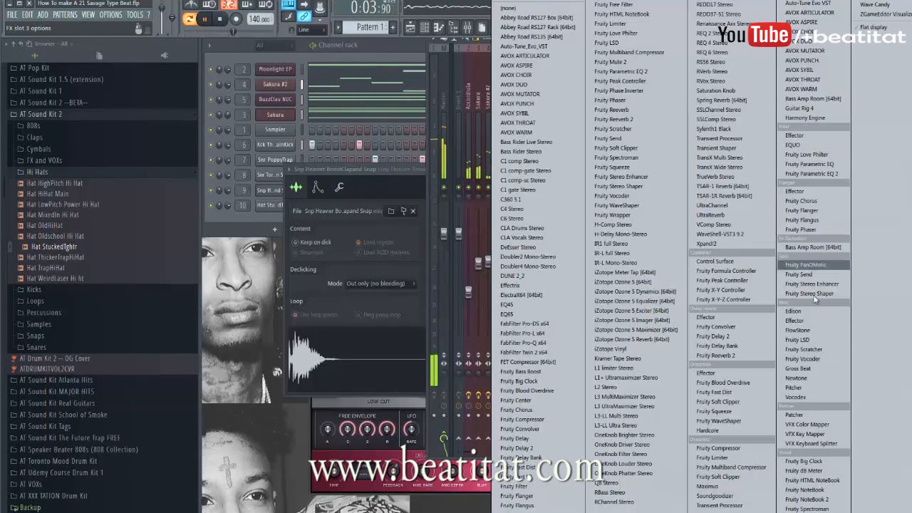
pyautogui.click(707, 486)
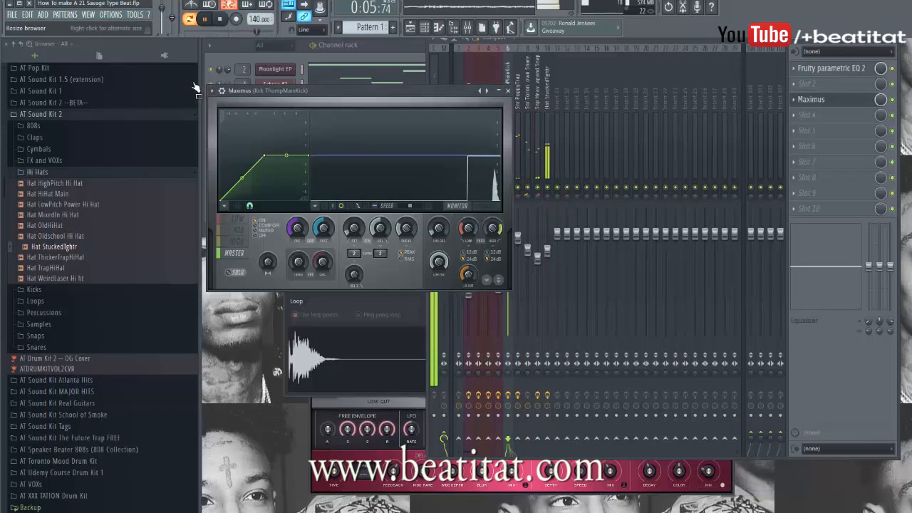
pyautogui.click(222, 91)
pyautogui.moveTo(269, 124)
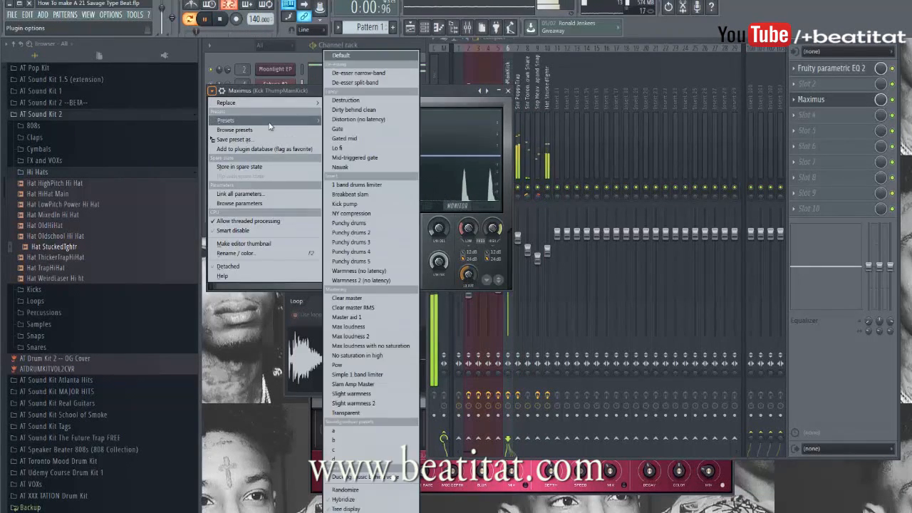
pyautogui.click(359, 204)
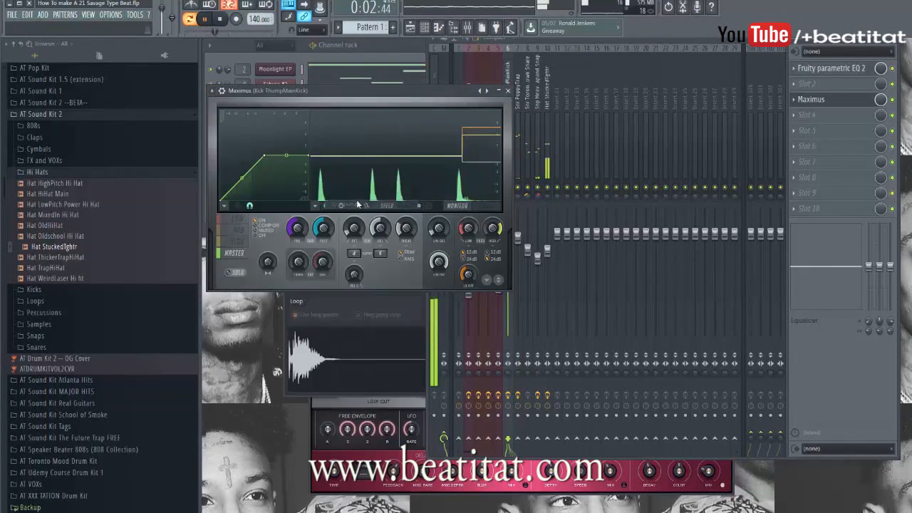
pyautogui.click(501, 91)
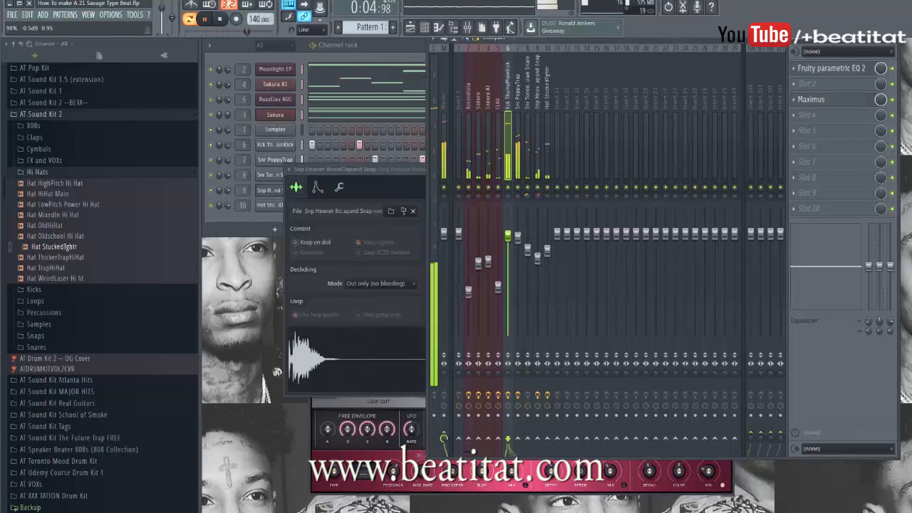
# Step: Lower the Snr PoppyTrap track's level slightly, reselect the Kck ThumpMainKick track and close the mixer
pyautogui.click(518, 178)
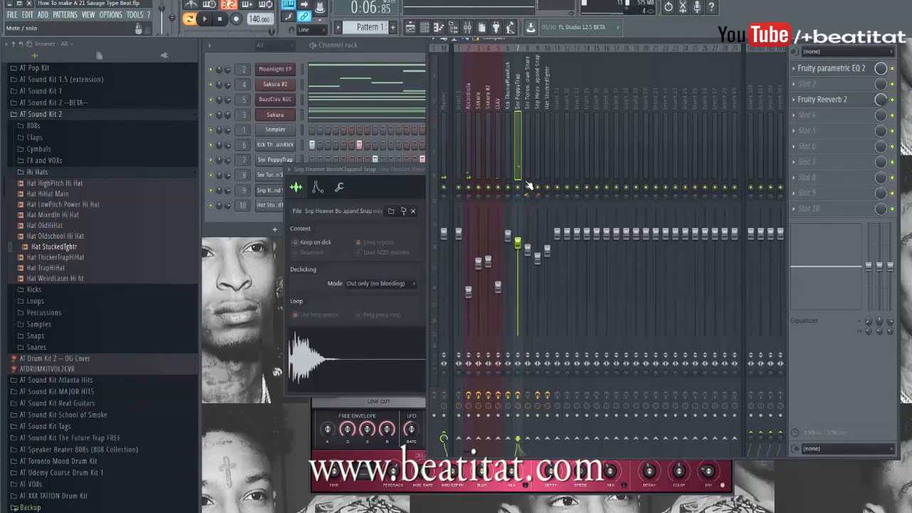
pyautogui.click(505, 130)
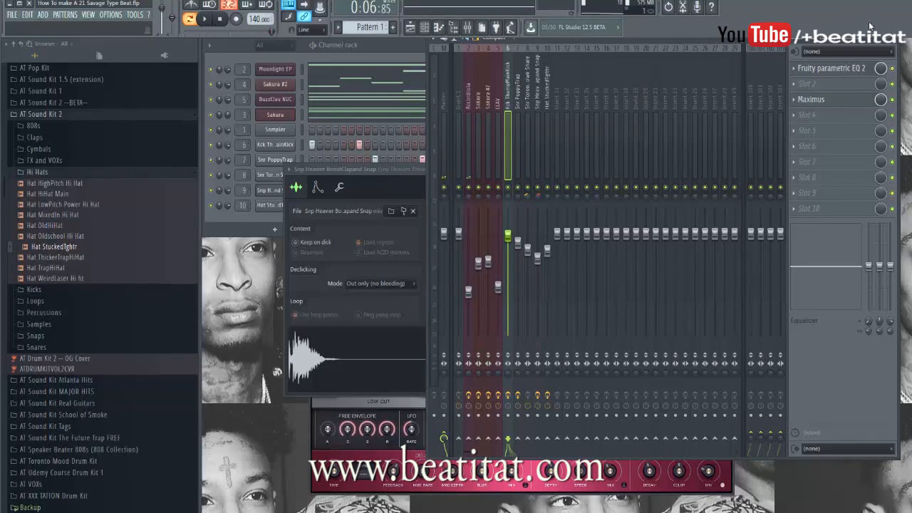
pyautogui.click(899, 44)
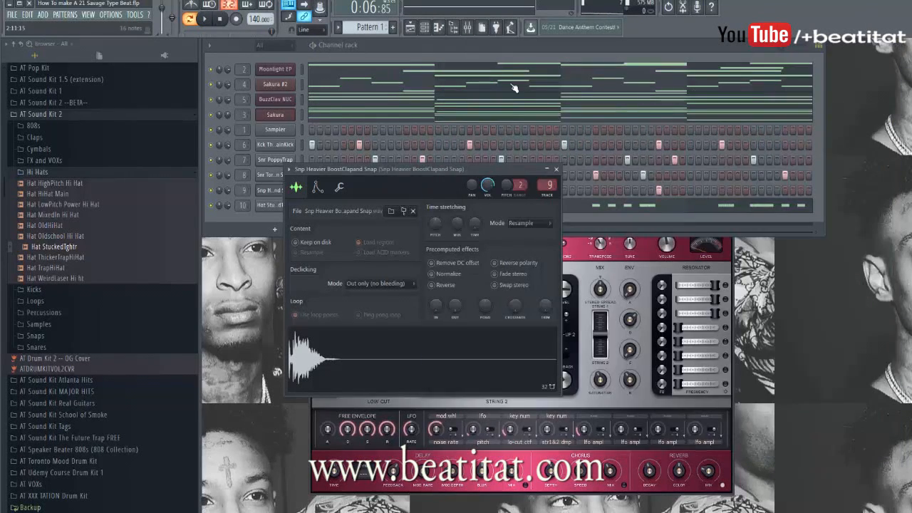
# Step: Collapse the AT Sound Kit 2 folder in the browser and open the AT Sound Kit 1 sample folder
pyautogui.click(493, 53)
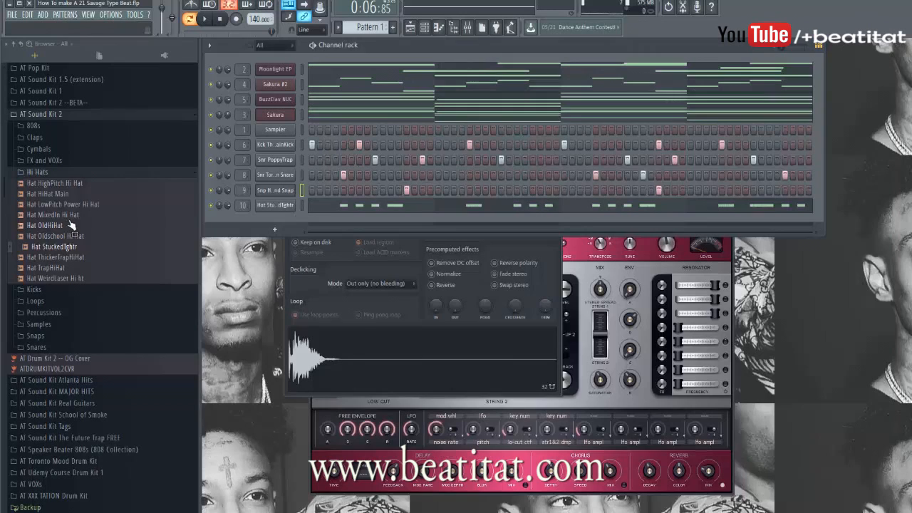
pyautogui.click(43, 173)
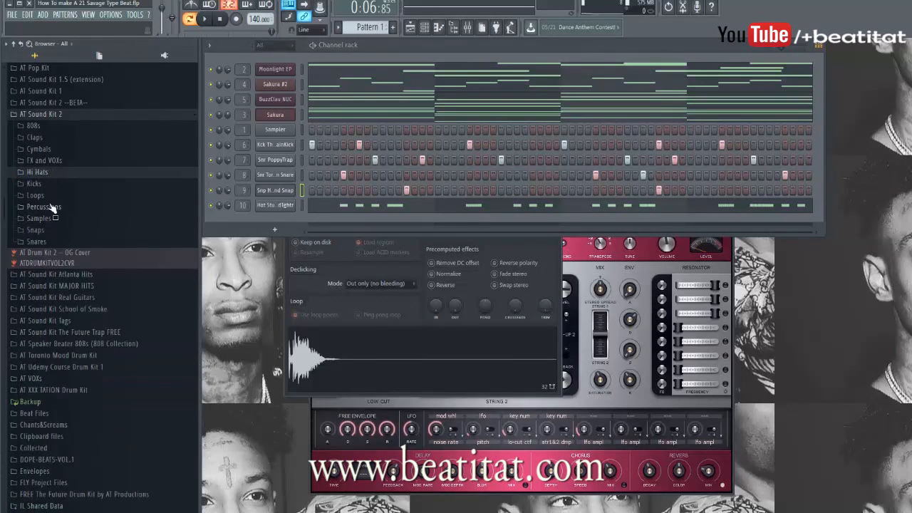
pyautogui.click(39, 172)
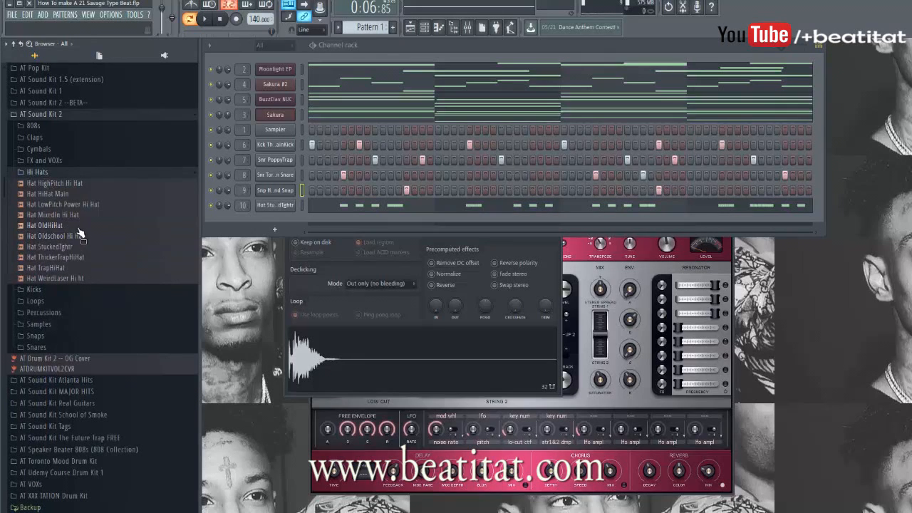
pyautogui.click(62, 115)
pyautogui.click(62, 91)
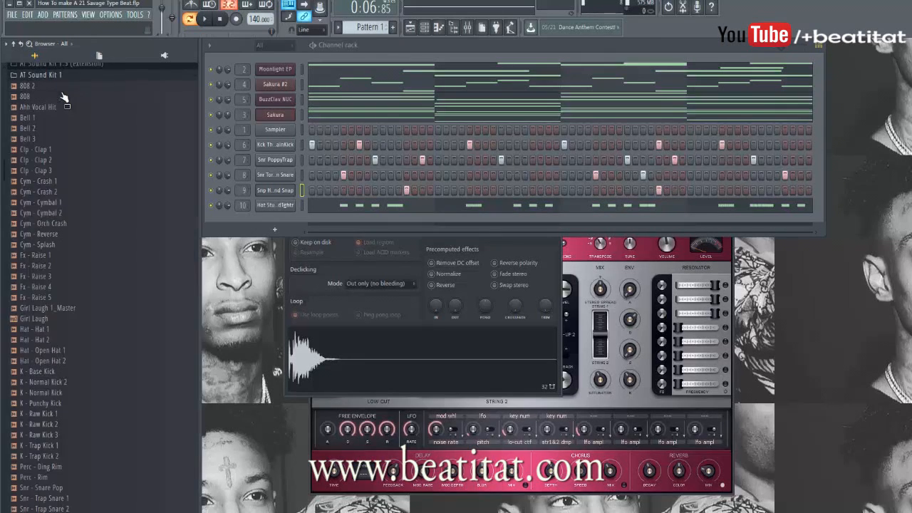
# Step: Add Cym - Cymbal 2 to the channel rack with a hit on step 1 and assign it to mixer track 11
pyautogui.click(76, 207)
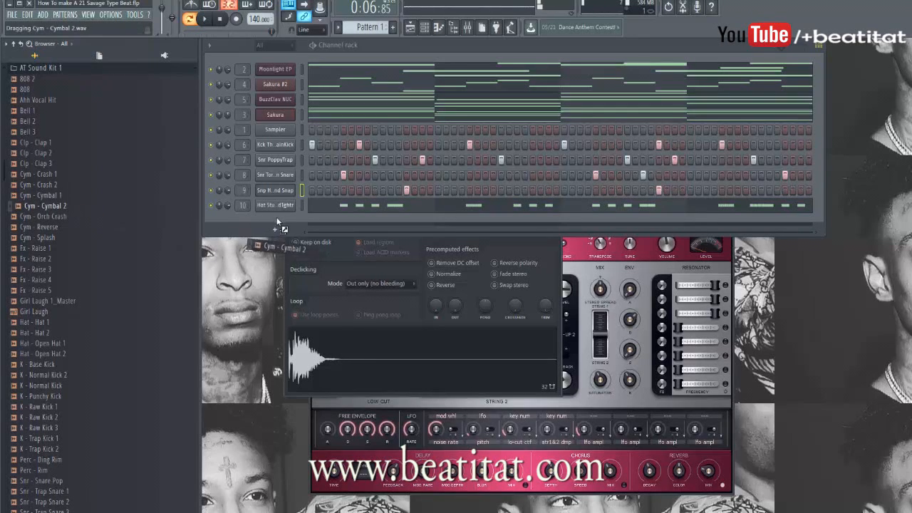
pyautogui.moveTo(278, 223); pyautogui.dragTo(300, 221)
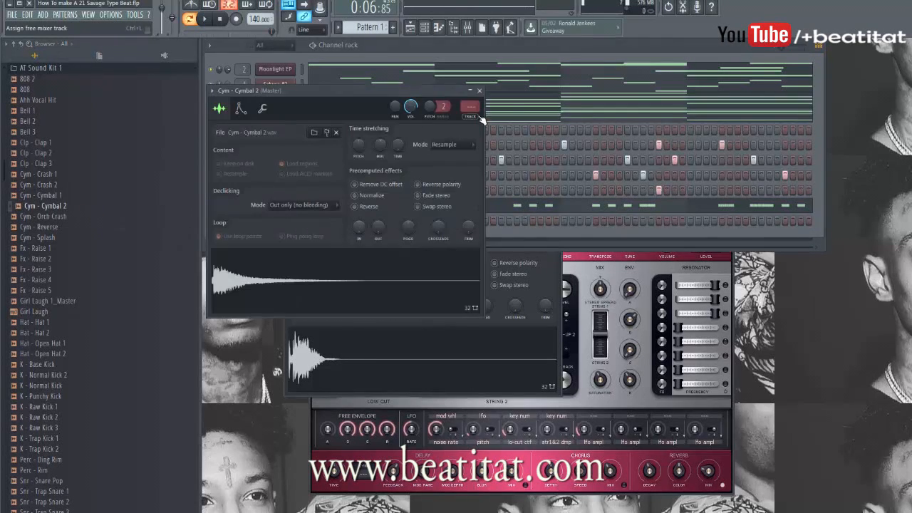
pyautogui.click(480, 117)
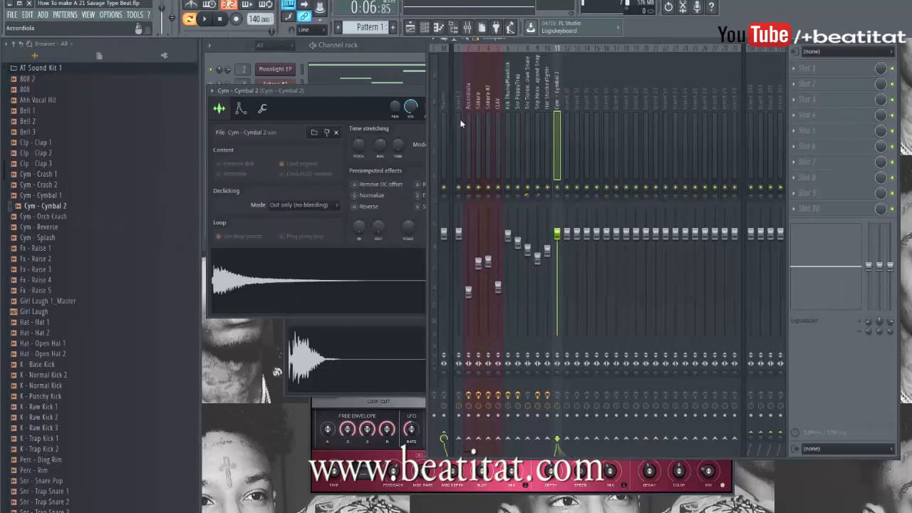
pyautogui.click(409, 60)
# Step: Add Perc - Ding Rim as a new channel and place a hit on step 29 while the pattern plays
pyautogui.click(82, 471)
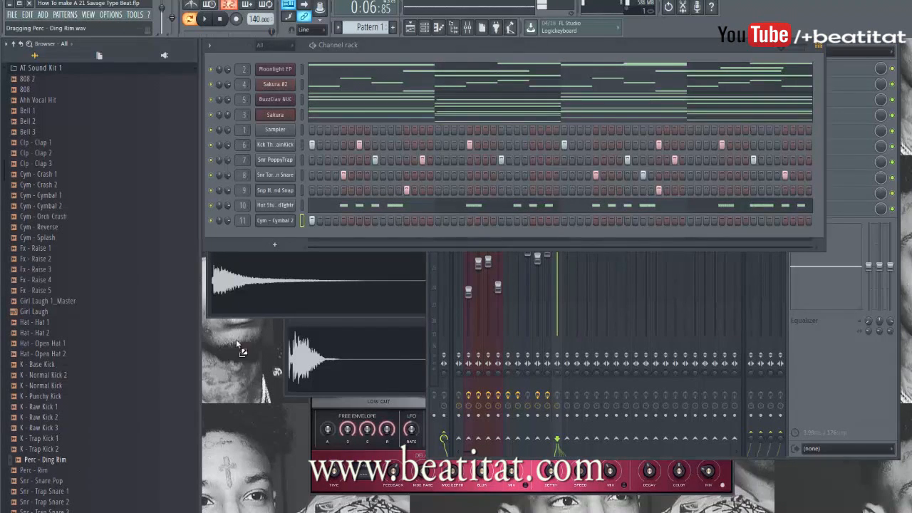
pyautogui.moveTo(306, 227); pyautogui.dragTo(308, 234)
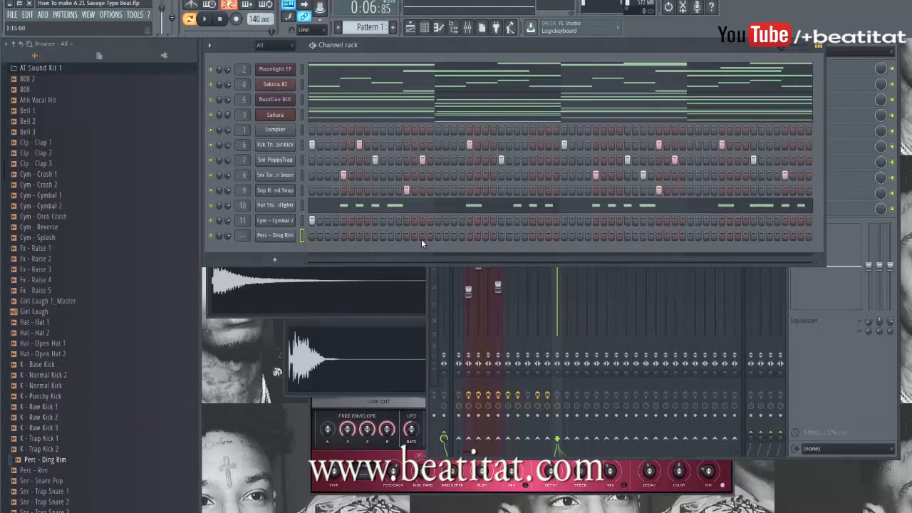
pyautogui.press('space')
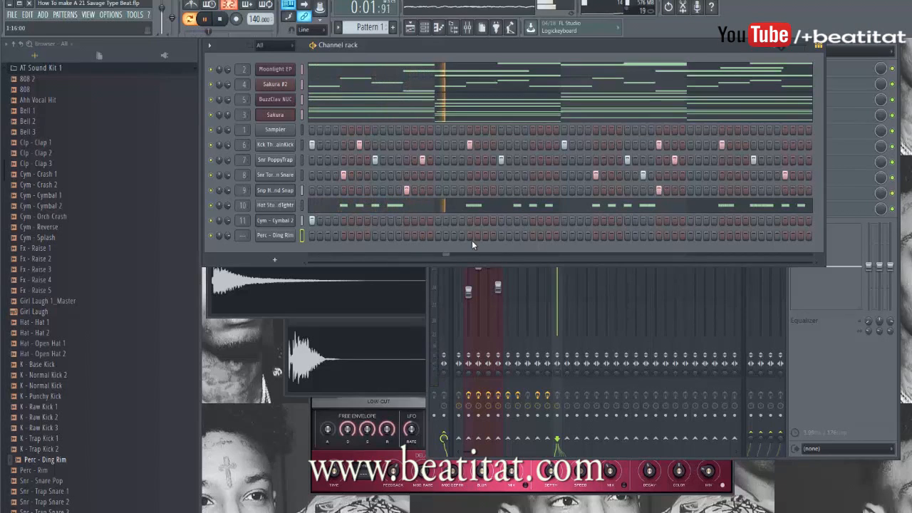
pyautogui.click(533, 236)
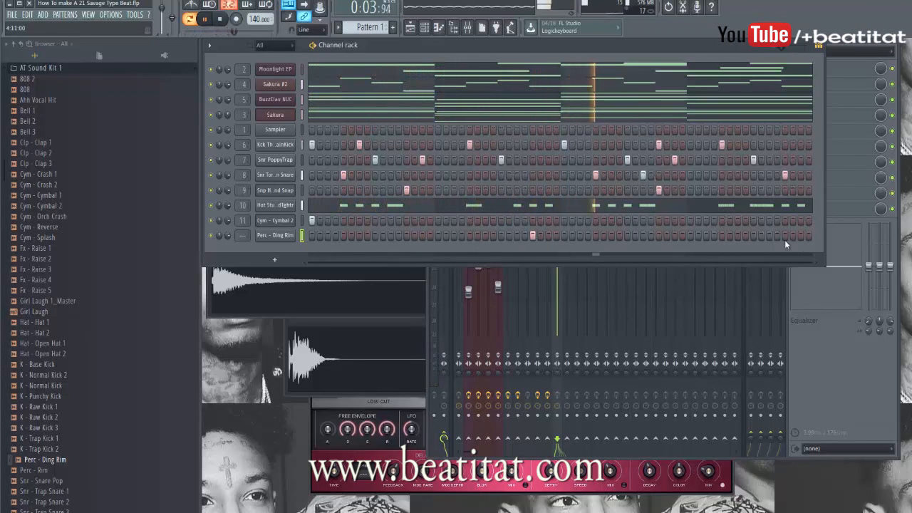
# Step: Route Perc - Ding Rim to mixer track 12, lower its level and pan it off center
pyautogui.click(270, 235)
pyautogui.click(483, 133)
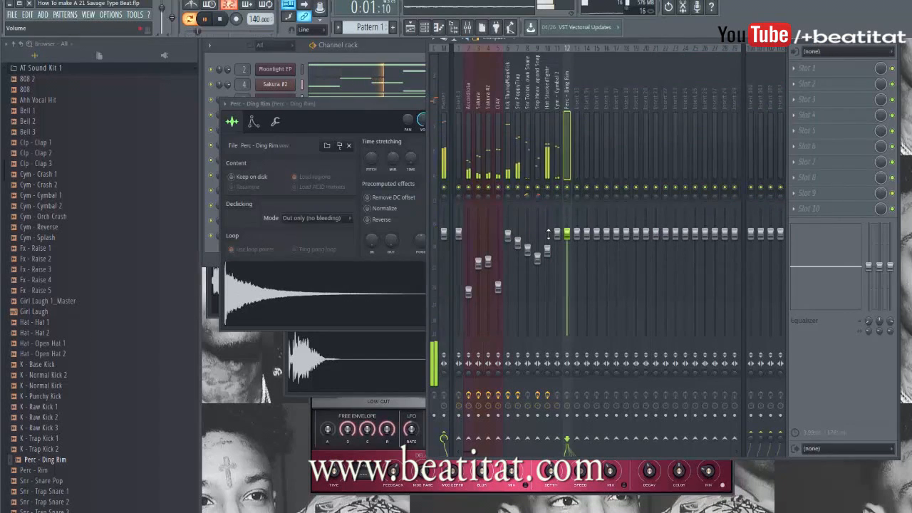
pyautogui.moveTo(567, 196); pyautogui.dragTo(567, 171)
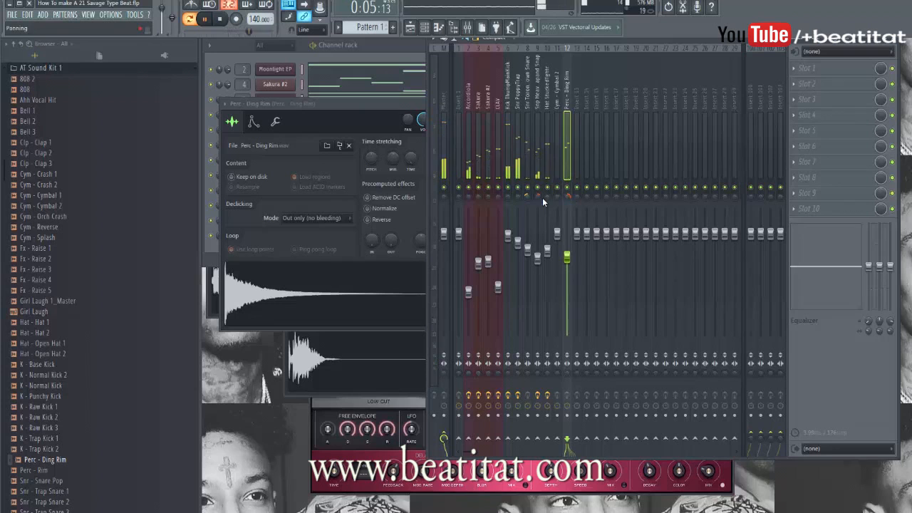
# Step: Add Perc - Rim as a new channel and place hits on steps 51 and 55
pyautogui.click(344, 60)
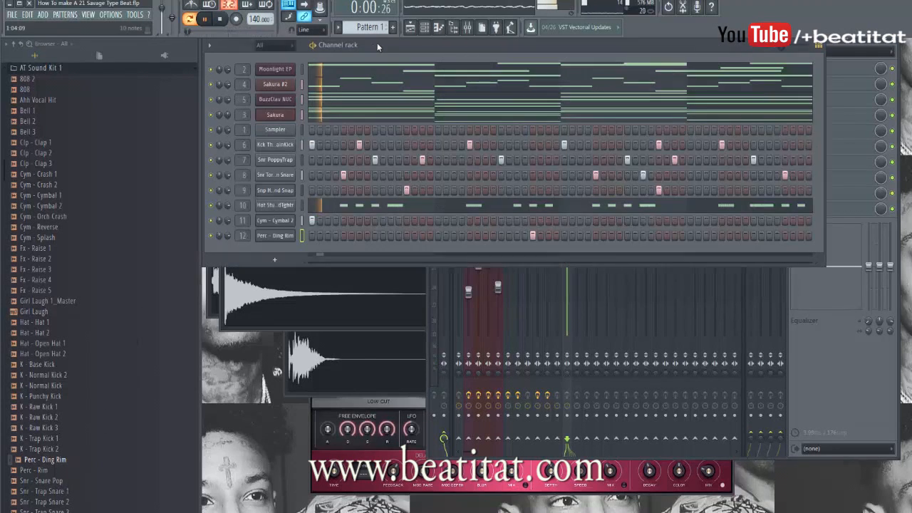
pyautogui.moveTo(37, 470); pyautogui.dragTo(271, 263)
pyautogui.click(706, 251)
pyautogui.click(738, 251)
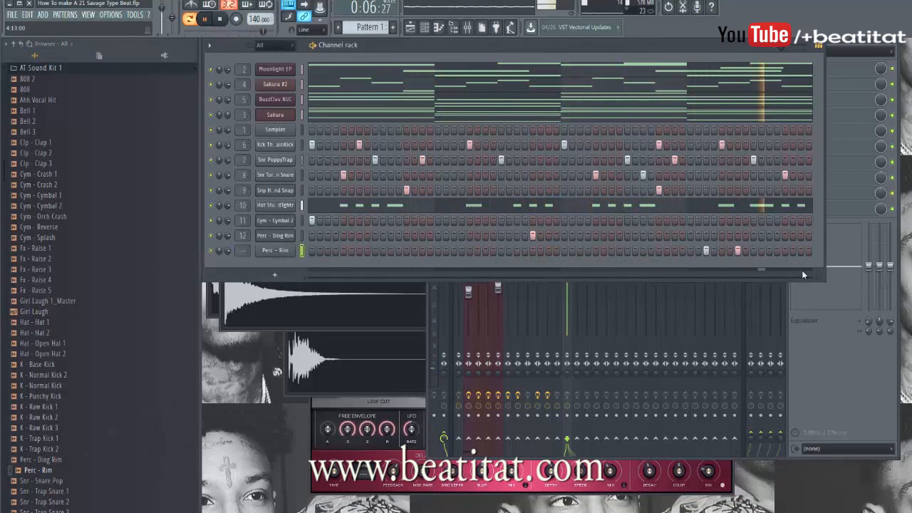
# Step: Route Perc - Rim to a free mixer track, pan it, set its level to about -3.5 dB and move it before Perc - Ding Rim
pyautogui.click(291, 251)
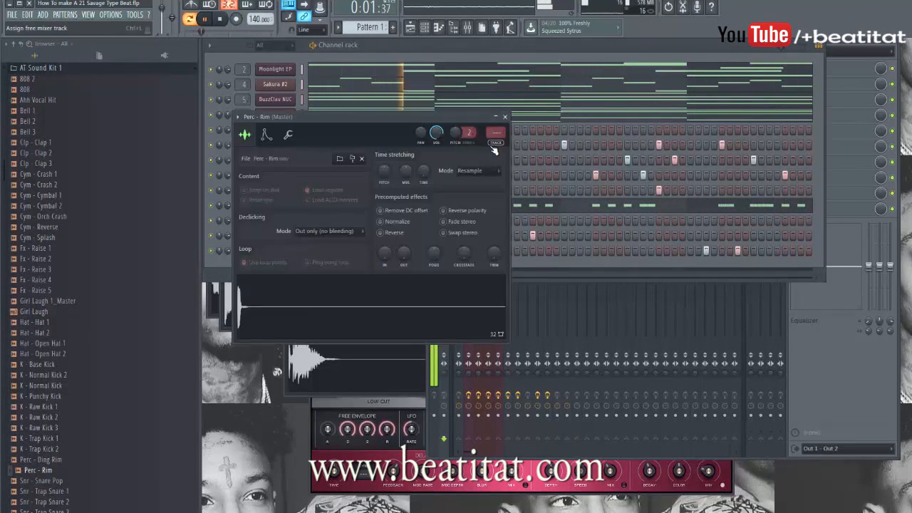
pyautogui.hotkey('ctrl', 'l')
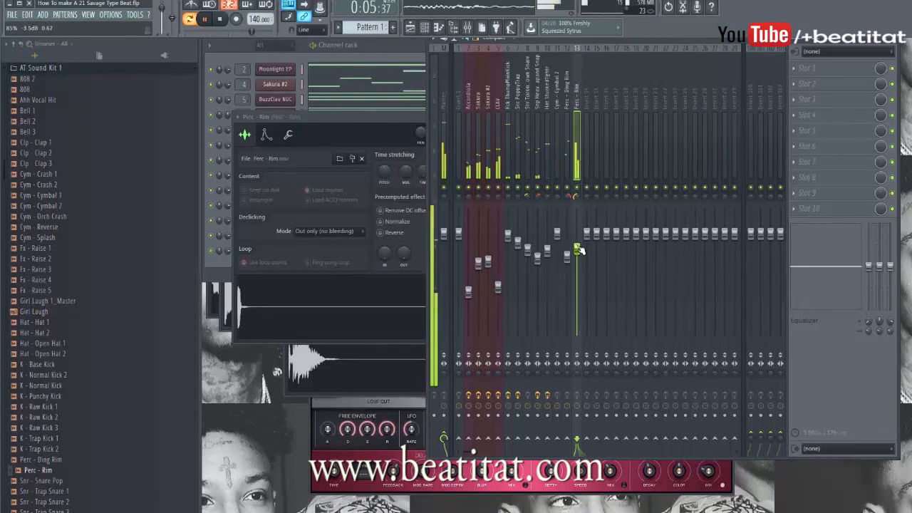
pyautogui.hotkey('alt', 'Left')
# Step: Add Fruity Parametric EQ 2 to Perc - Rim with a low cut, a band 5 boost, band 6 up 1.7 dB at 3315 Hz and lowered highs
pyautogui.click(792, 68)
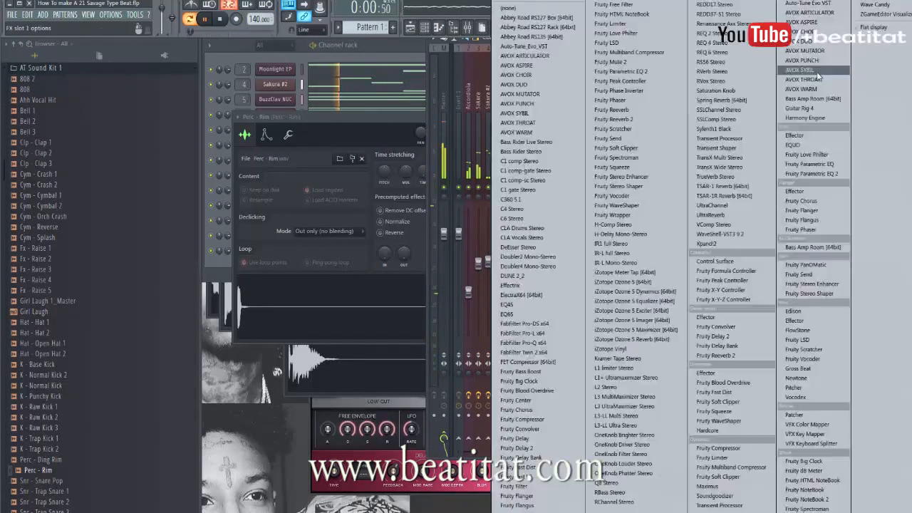
pyautogui.click(818, 173)
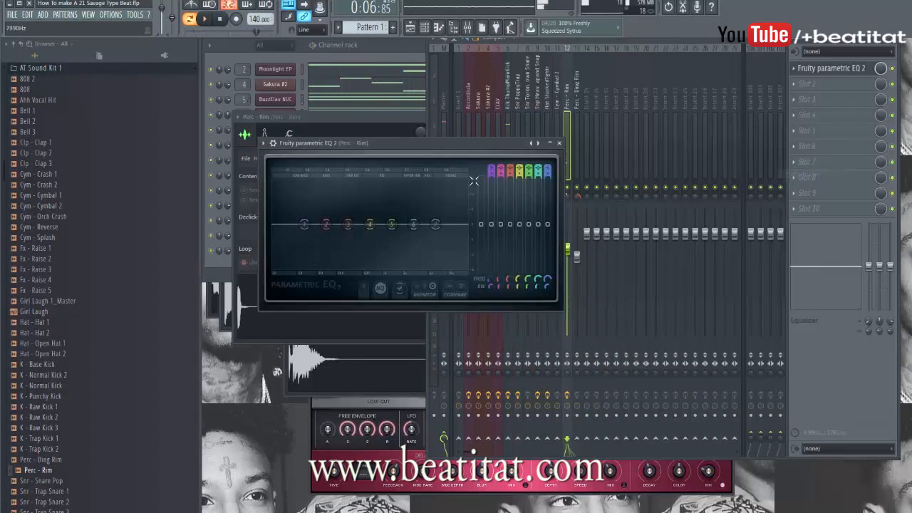
pyautogui.moveTo(491, 171); pyautogui.dragTo(491, 186)
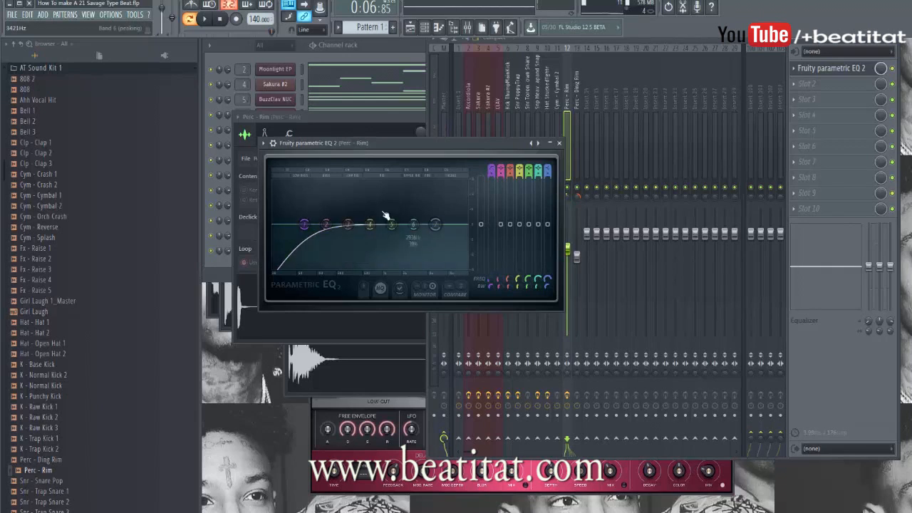
pyautogui.moveTo(312, 225); pyautogui.dragTo(351, 228)
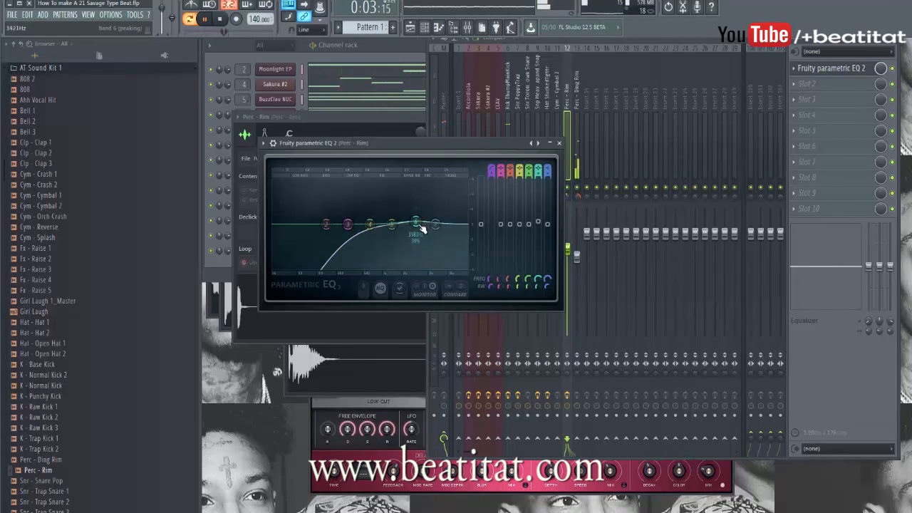
pyautogui.moveTo(432, 232); pyautogui.dragTo(395, 223)
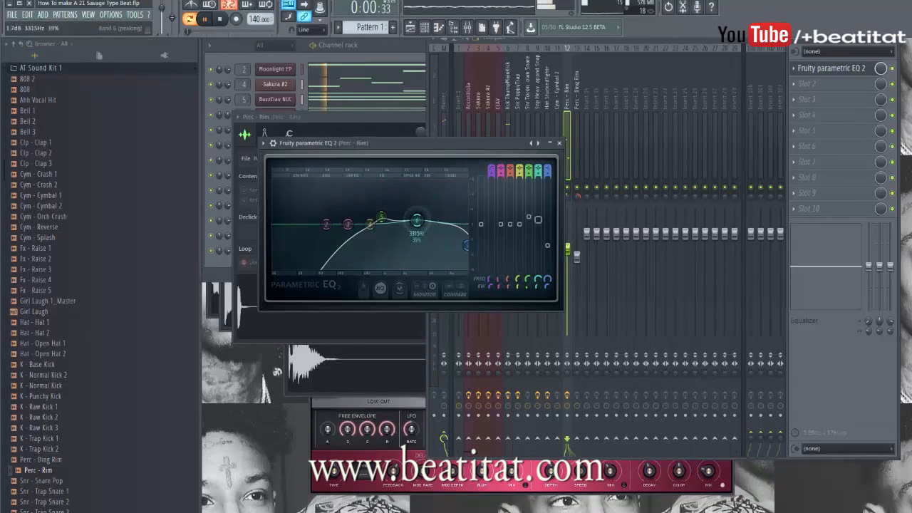
pyautogui.click(559, 142)
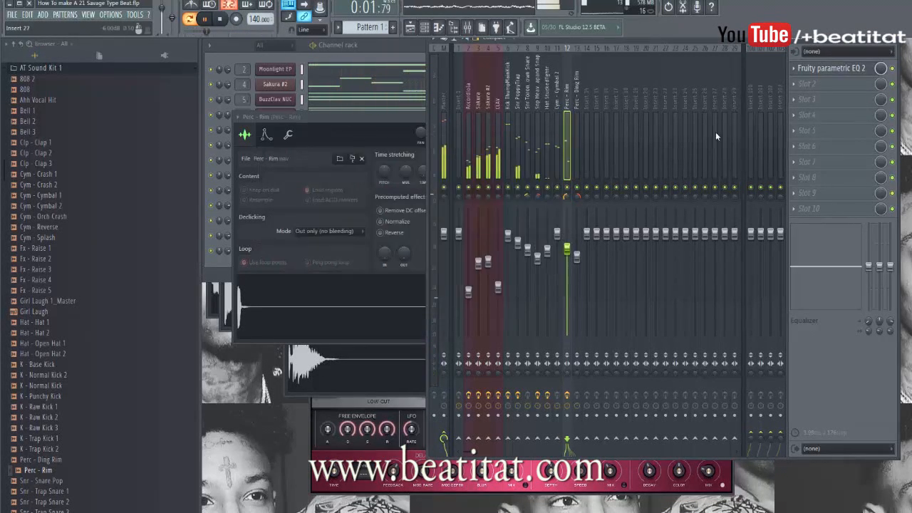
# Step: Add Fruity Reeverb 2 in slot 3 of the Perc - Rim track and set the track's level to about -3.7 dB
pyautogui.click(843, 107)
pyautogui.click(742, 357)
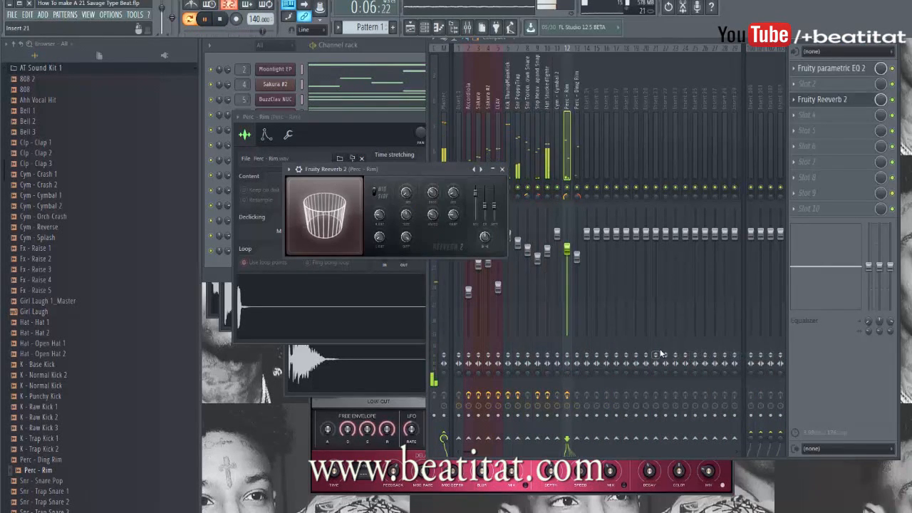
pyautogui.click(502, 168)
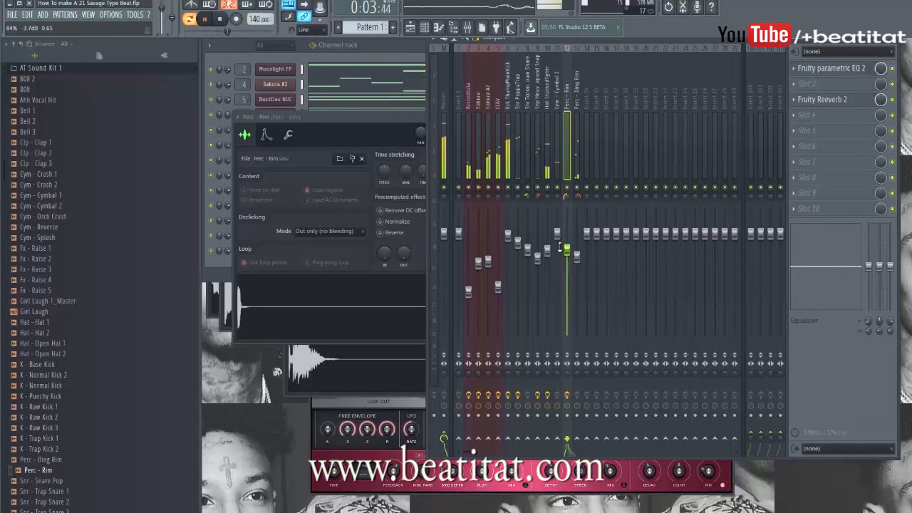
# Step: Rebalance the Perc - Rim and Perc - Ding Rim tracks by slightly raising both mixer levels
pyautogui.click(410, 59)
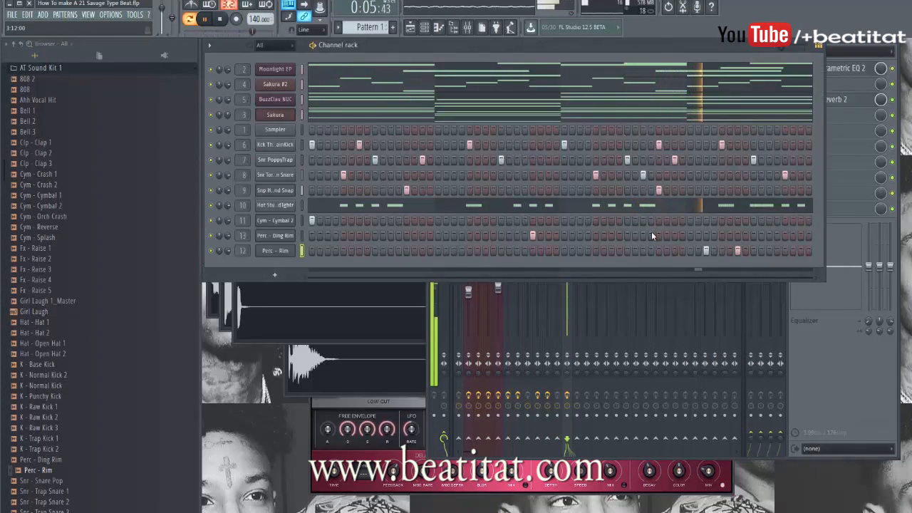
pyautogui.click(844, 360)
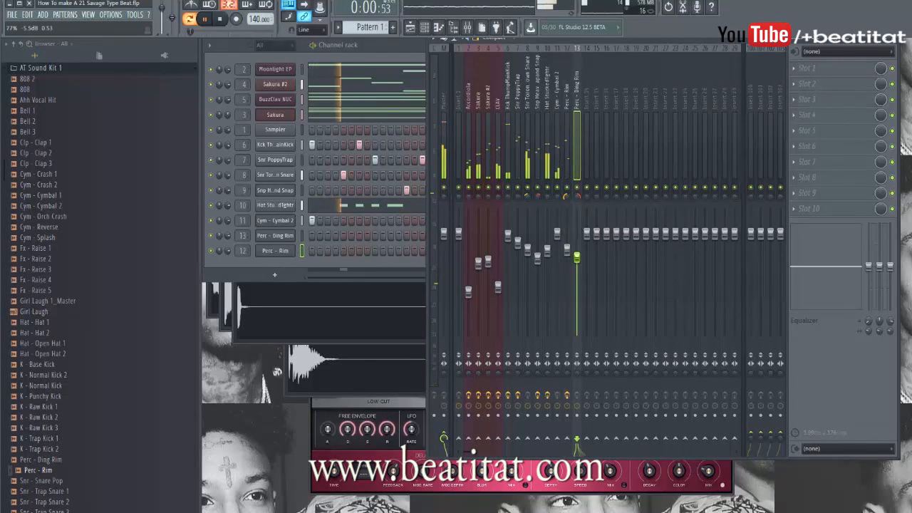
pyautogui.moveTo(567, 249); pyautogui.dragTo(567, 242)
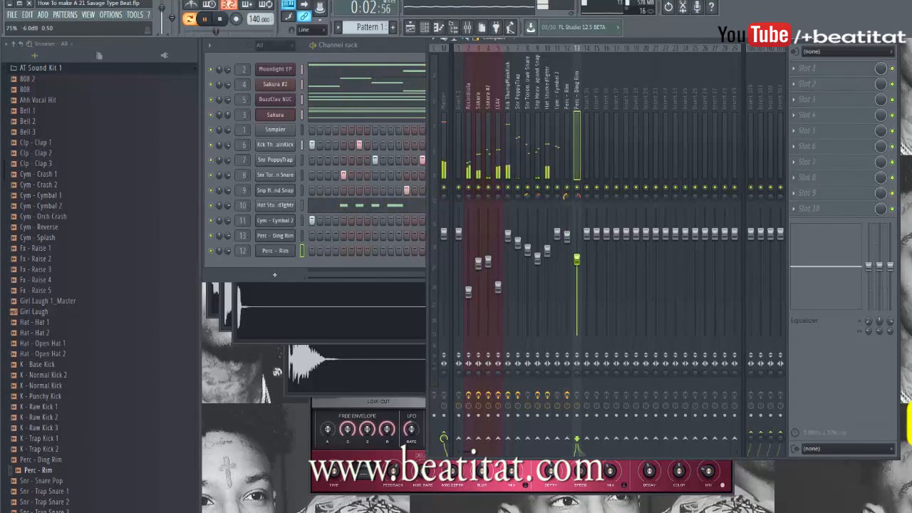
pyautogui.moveTo(571, 241); pyautogui.dragTo(570, 245)
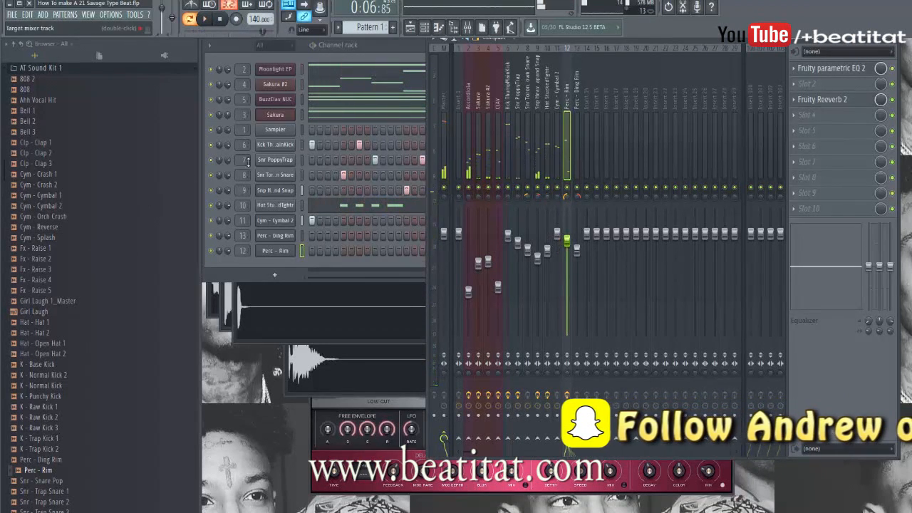
# Step: Add Cym - Splash from AT Sound Kit 1 as a new channel below Perc - Rim
pyautogui.click(386, 46)
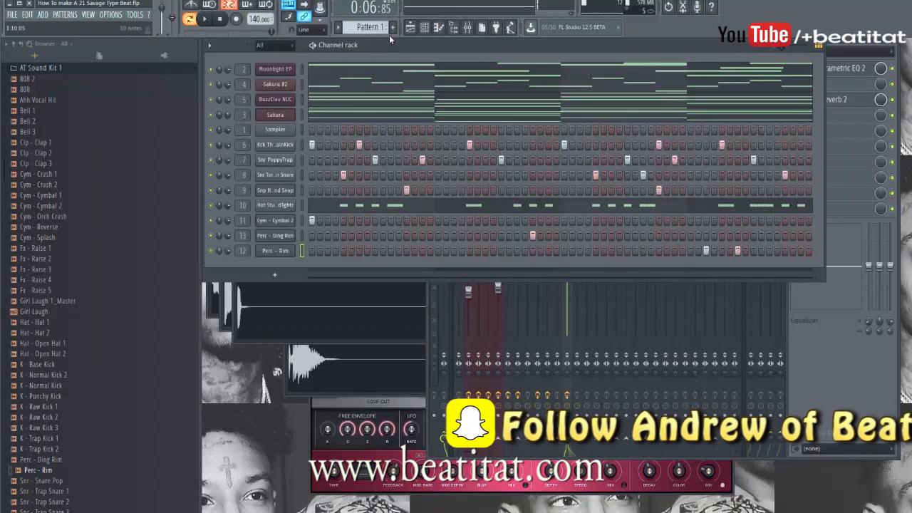
pyautogui.scroll(4, 68, 206)
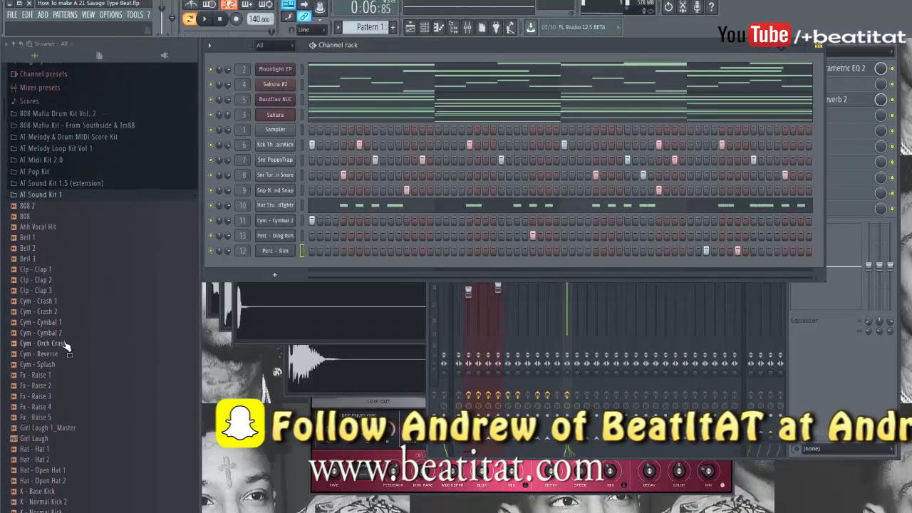
pyautogui.click(50, 365)
pyautogui.moveTo(60, 370); pyautogui.dragTo(281, 266)
pyautogui.click(275, 265)
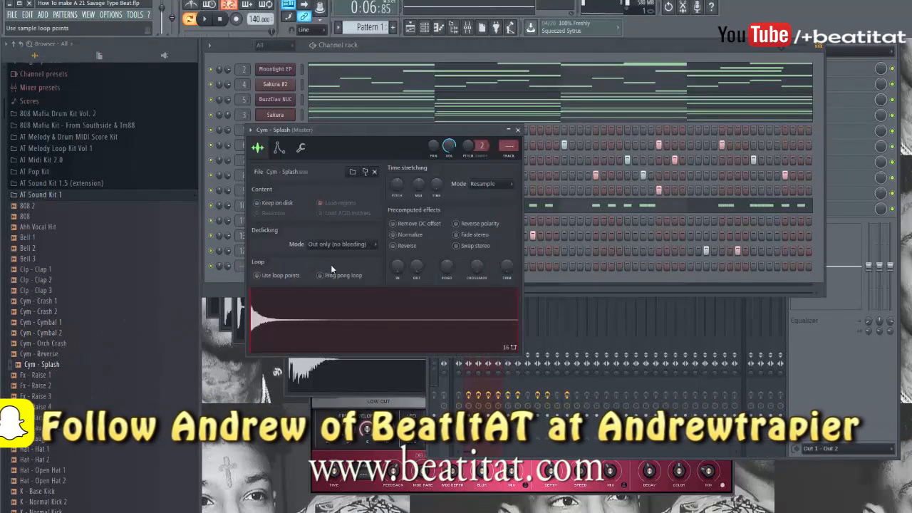
pyautogui.click(518, 130)
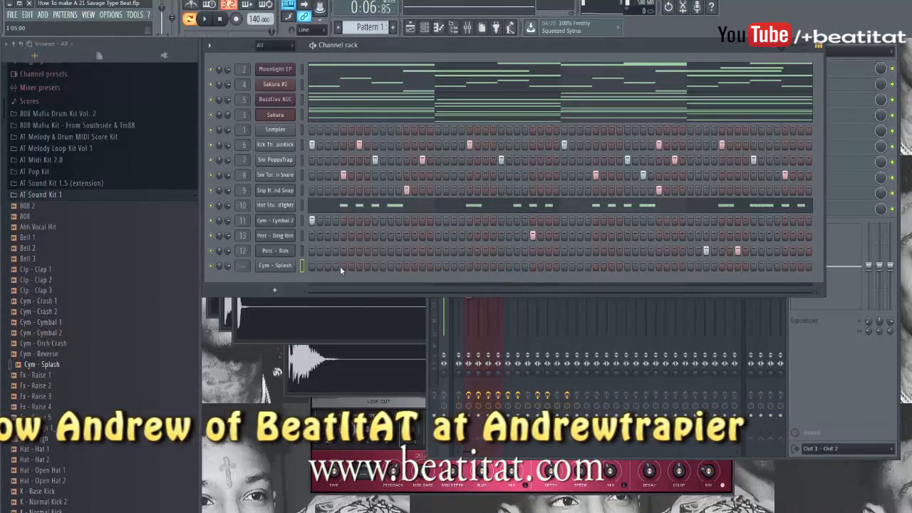
# Step: Place Cym - Splash hits every eight steps, on steps 5, 13, 21, 29, 37, 45, 53 and 61
pyautogui.click(406, 266)
pyautogui.click(532, 265)
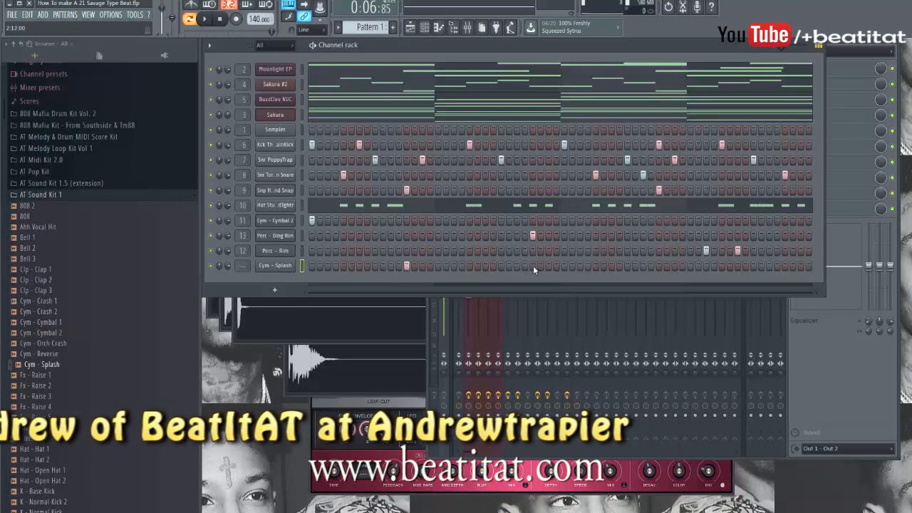
pyautogui.click(659, 266)
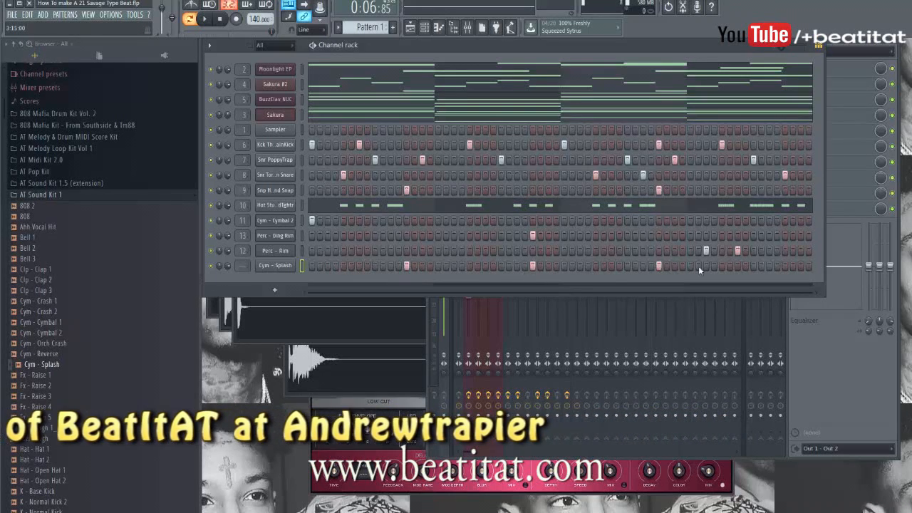
pyautogui.press('space')
pyautogui.click(785, 266)
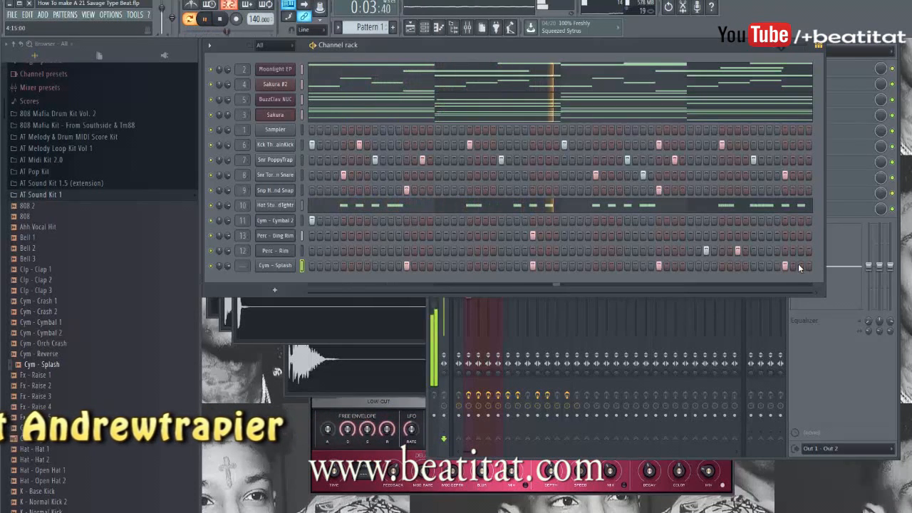
pyautogui.click(343, 265)
pyautogui.press('space')
pyautogui.click(469, 265)
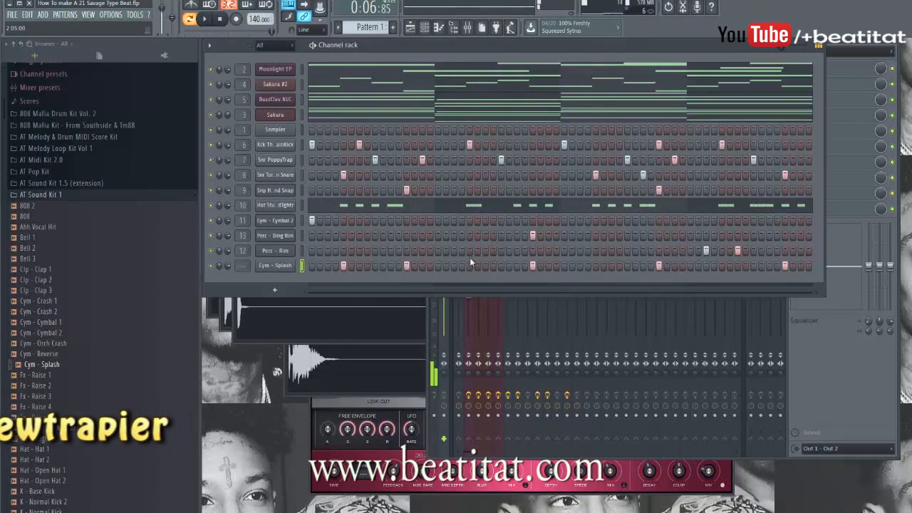
pyautogui.click(596, 265)
pyautogui.press('space')
pyautogui.click(722, 266)
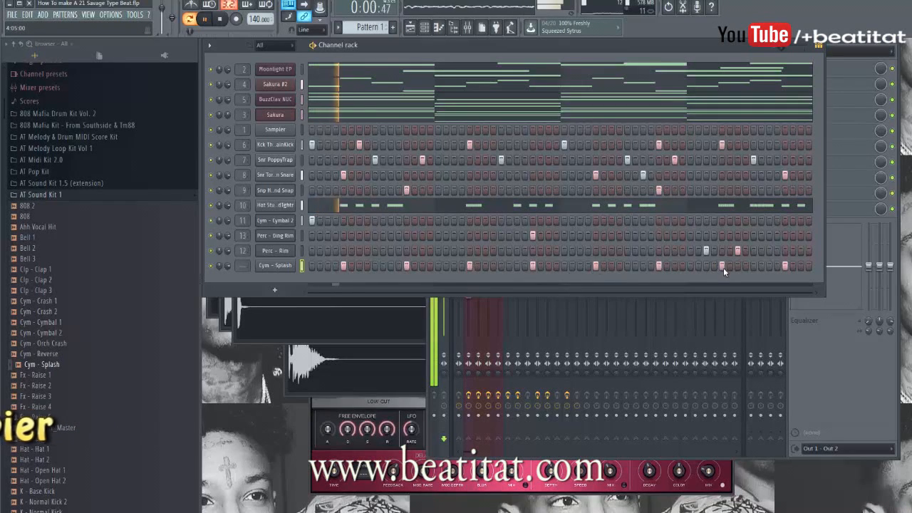
# Step: Route Cym - Splash to mixer track 14 and lower its level to about -6.0 dB
pyautogui.click(273, 266)
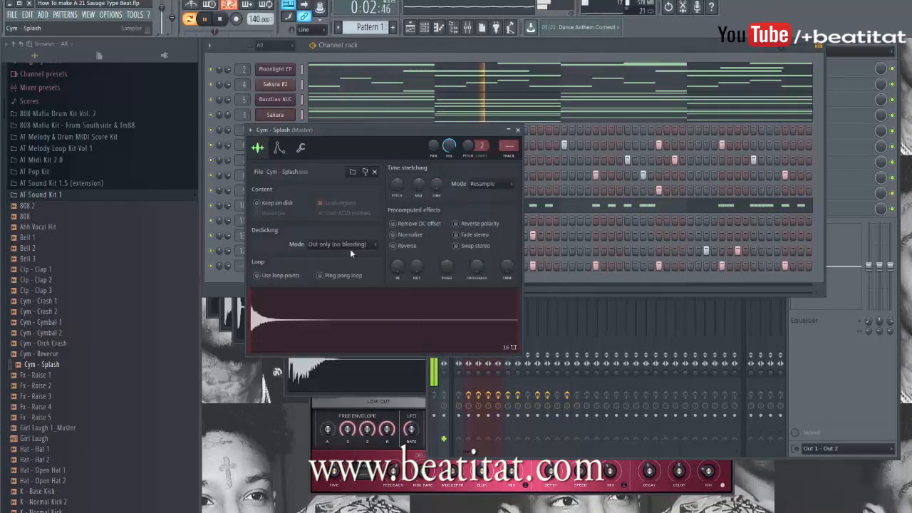
pyautogui.click(511, 155)
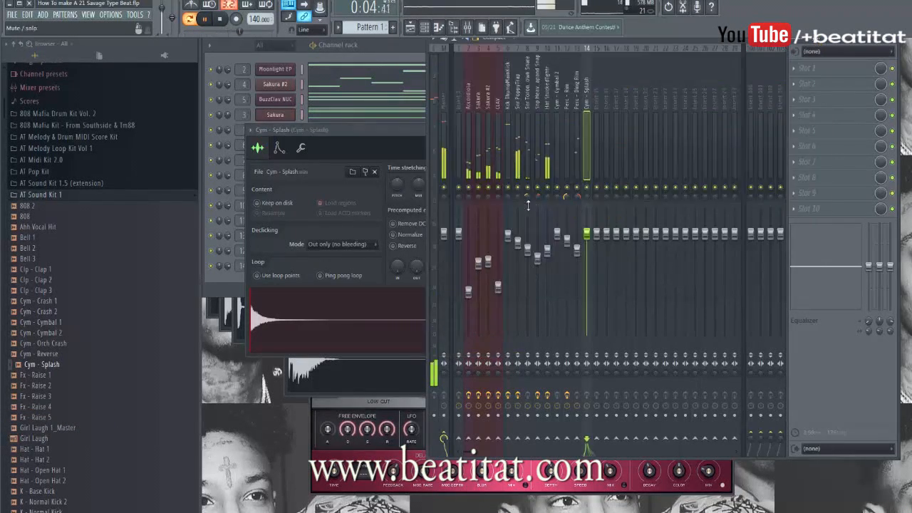
pyautogui.moveTo(593, 236); pyautogui.dragTo(593, 261)
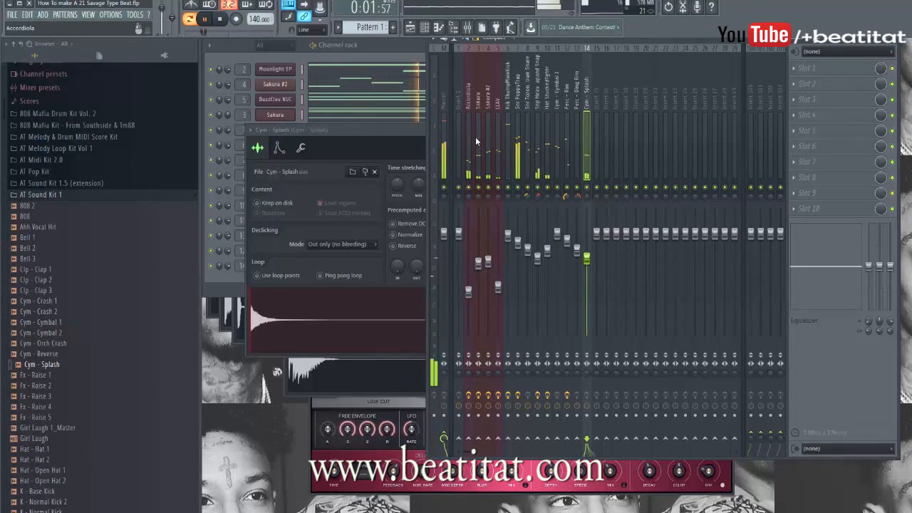
pyautogui.moveTo(591, 262); pyautogui.dragTo(590, 264)
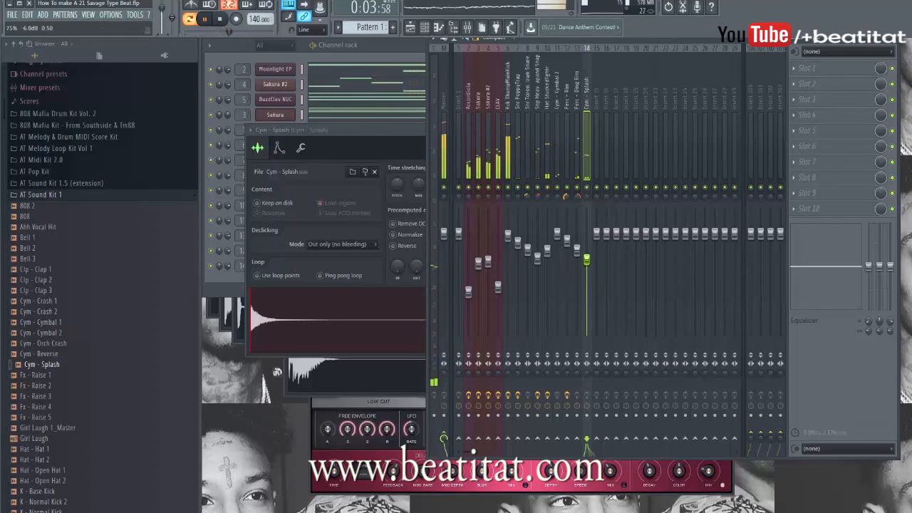
# Step: Add Fruity Parametric EQ 2 with a band 1 low cut to Cym - Splash and set the track's level to about -6.4 dB
pyautogui.click(807, 67)
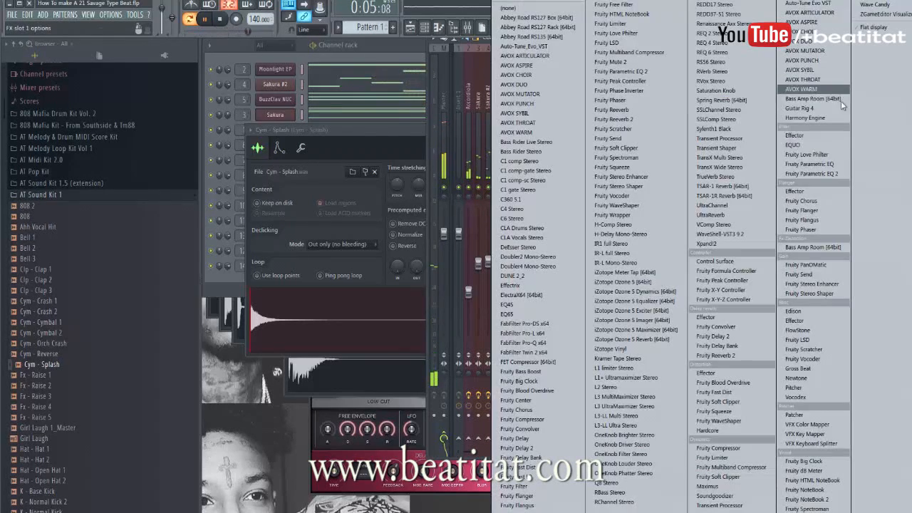
pyautogui.click(829, 174)
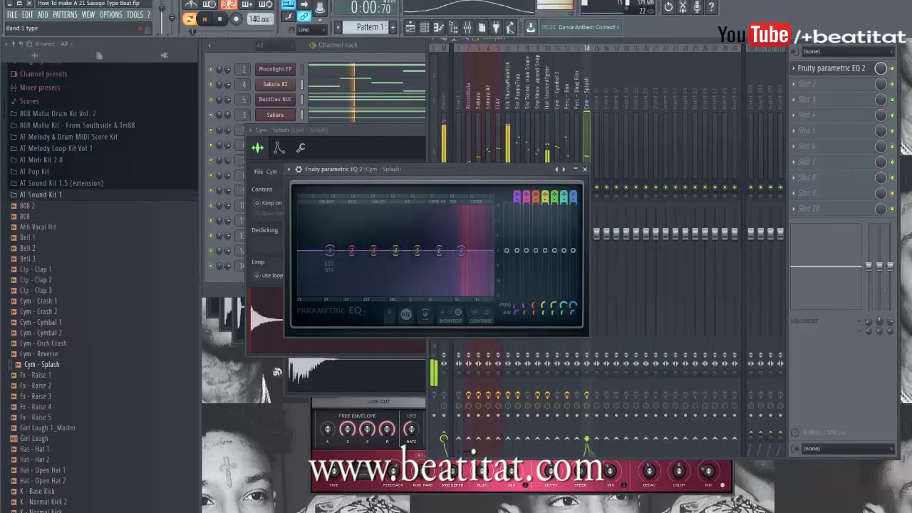
pyautogui.moveTo(517, 196); pyautogui.dragTo(517, 201)
pyautogui.moveTo(330, 251); pyautogui.dragTo(470, 247)
pyautogui.click(585, 168)
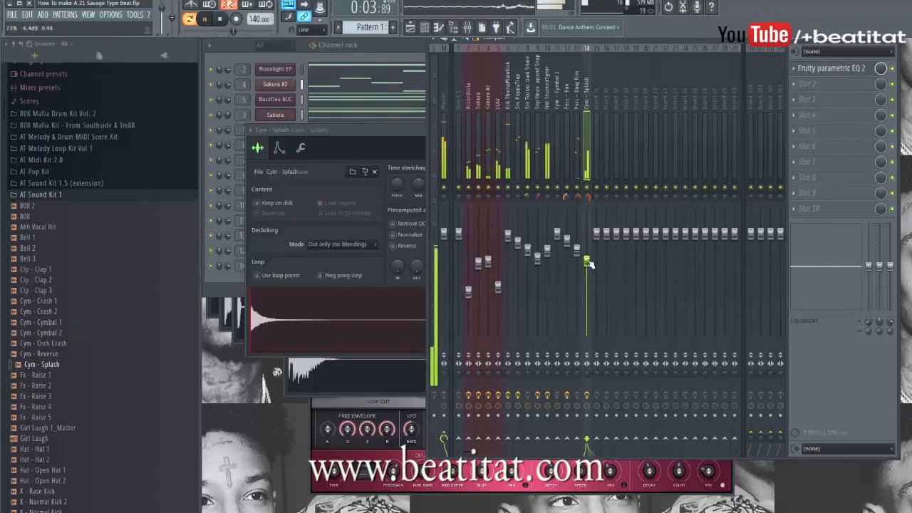
# Step: Save the project
pyautogui.click(384, 55)
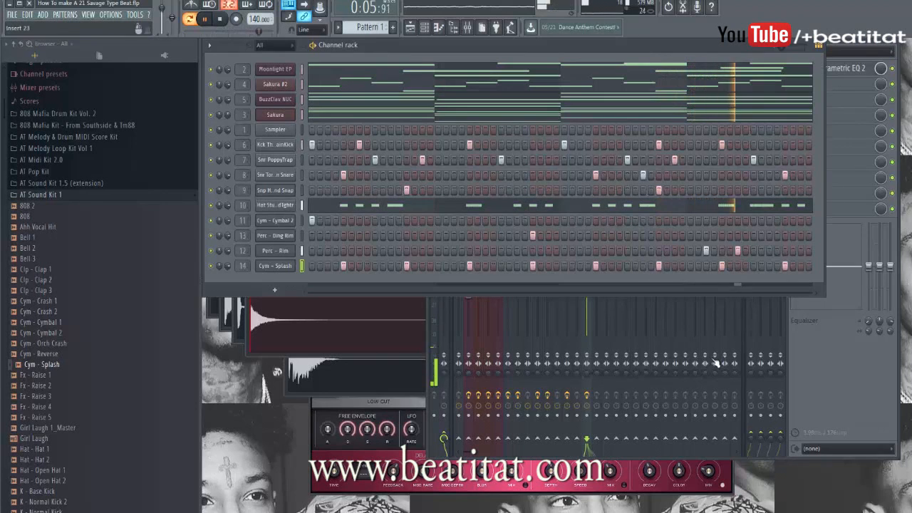
pyautogui.click(824, 359)
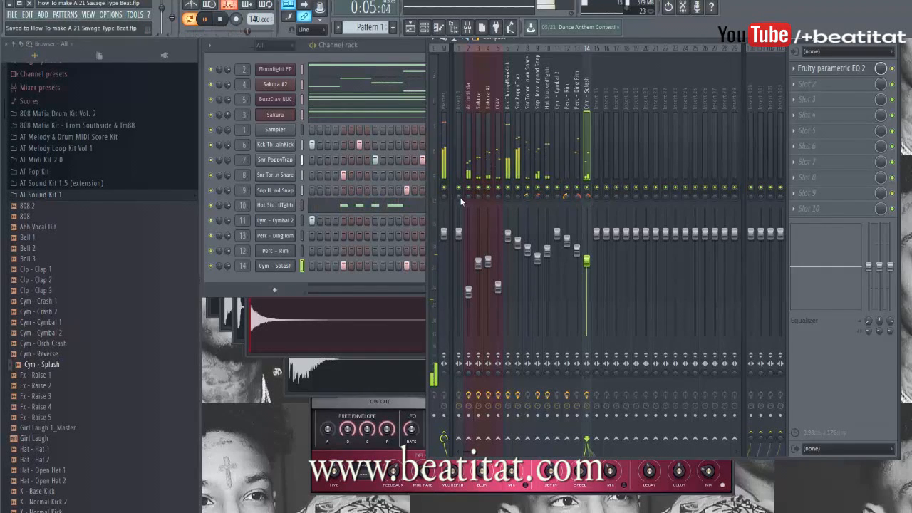
# Step: Audition samples in AT Speaker Beater 808s (808 Collection) and add 808 Smooth (tuned to C) as a new channel
pyautogui.click(403, 54)
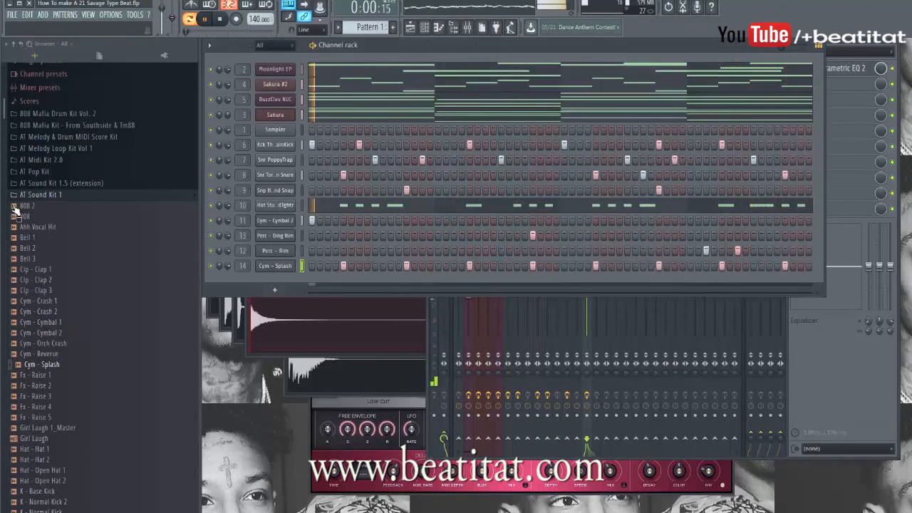
pyautogui.click(40, 195)
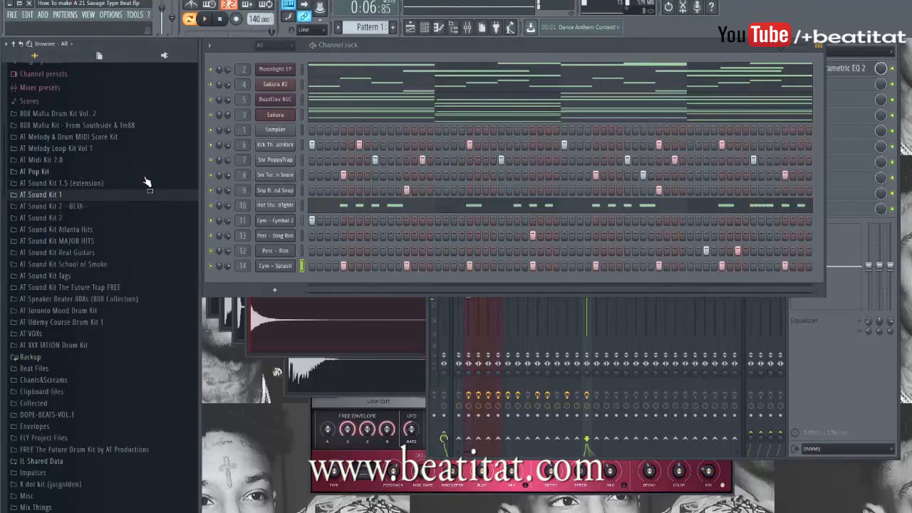
pyautogui.click(92, 299)
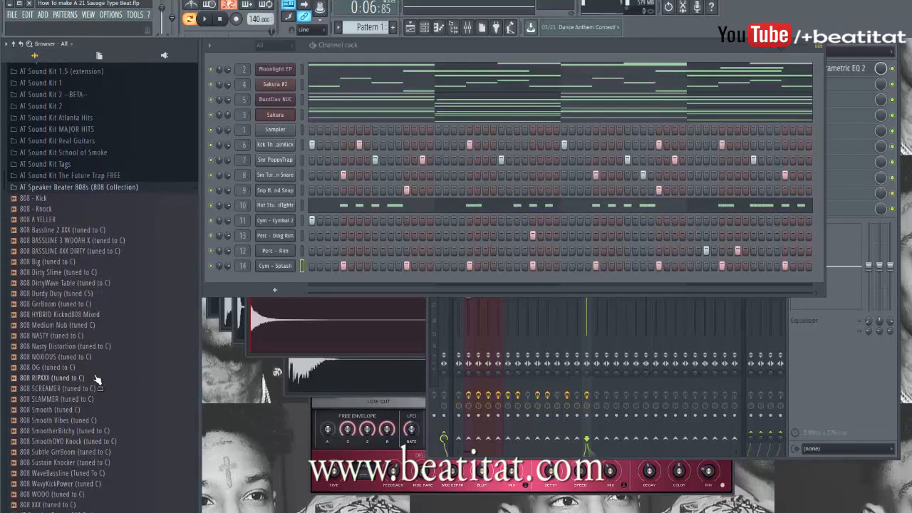
pyautogui.click(96, 368)
pyautogui.click(81, 421)
pyautogui.click(82, 412)
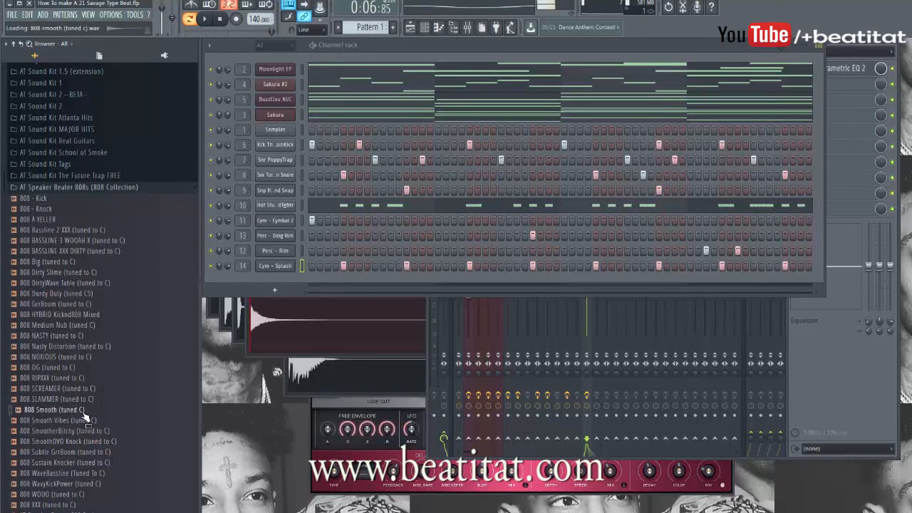
pyautogui.moveTo(384, 289); pyautogui.dragTo(295, 280)
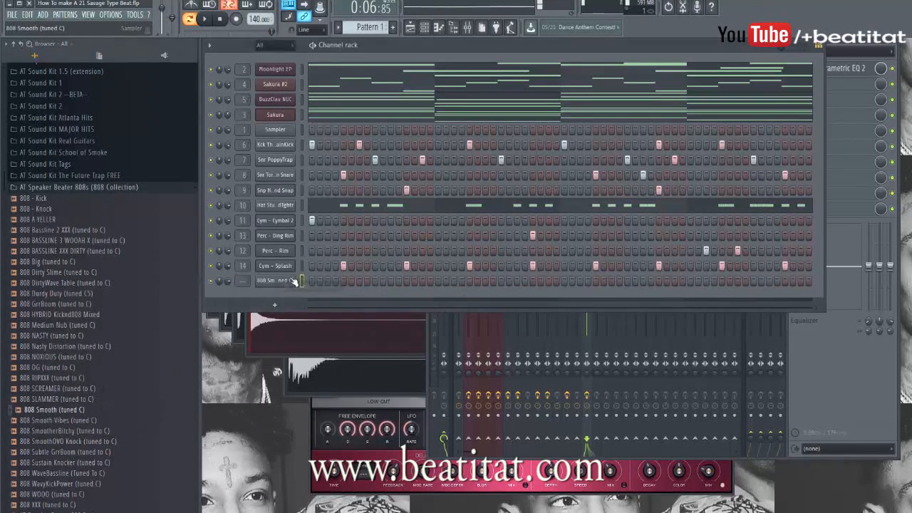
# Step: Normalize the 808 Smooth sample and set its cut group to 5 by 5
pyautogui.click(315, 161)
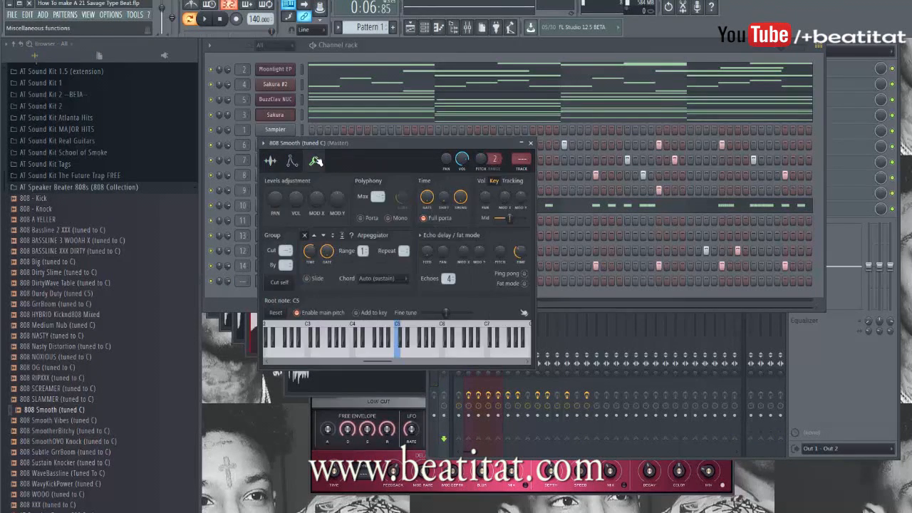
pyautogui.click(277, 162)
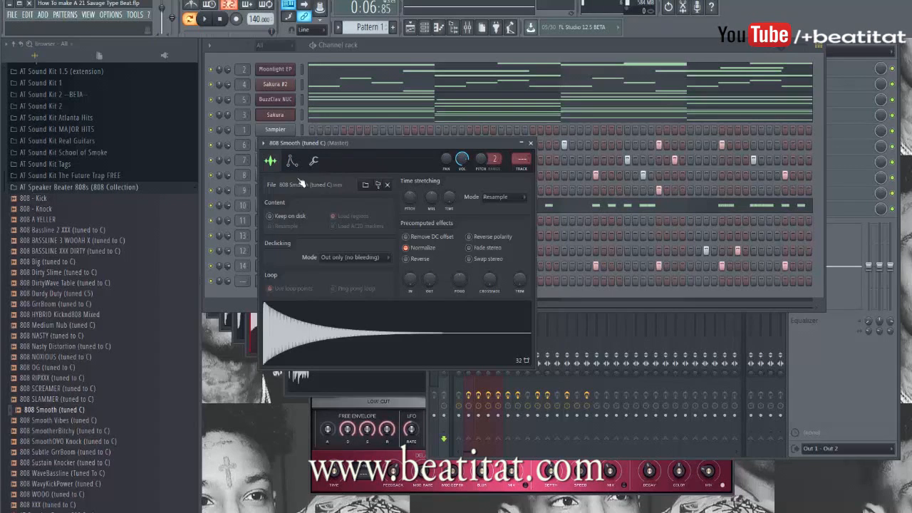
pyautogui.click(313, 162)
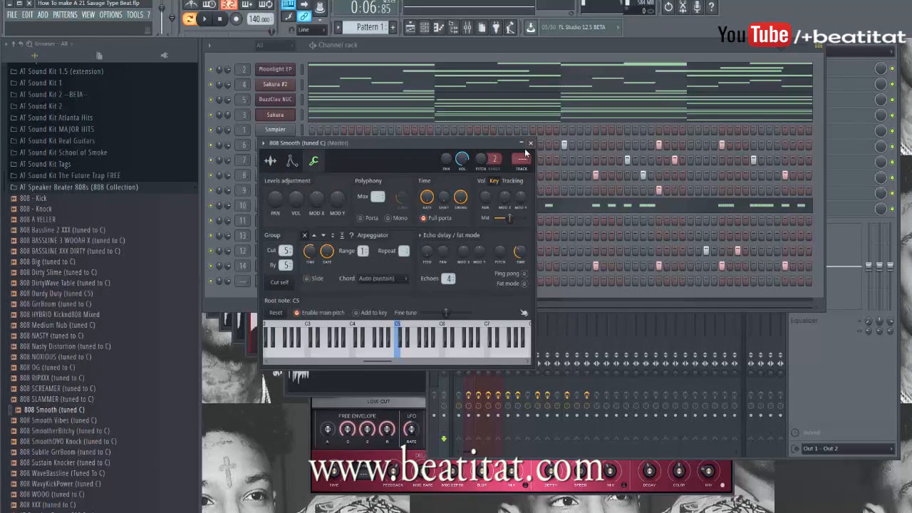
# Step: Route 808 Smooth to mixer track 15 and slightly lower the track's level
pyautogui.click(524, 172)
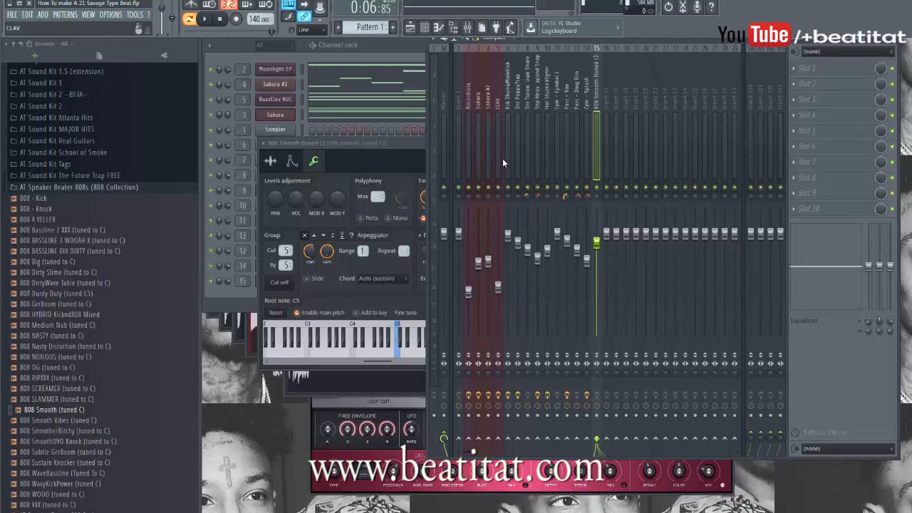
pyautogui.click(292, 161)
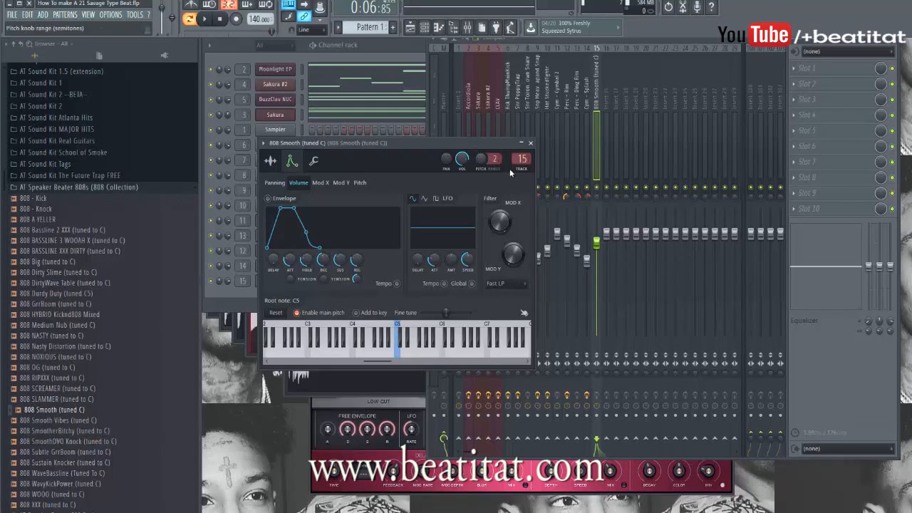
pyautogui.click(531, 143)
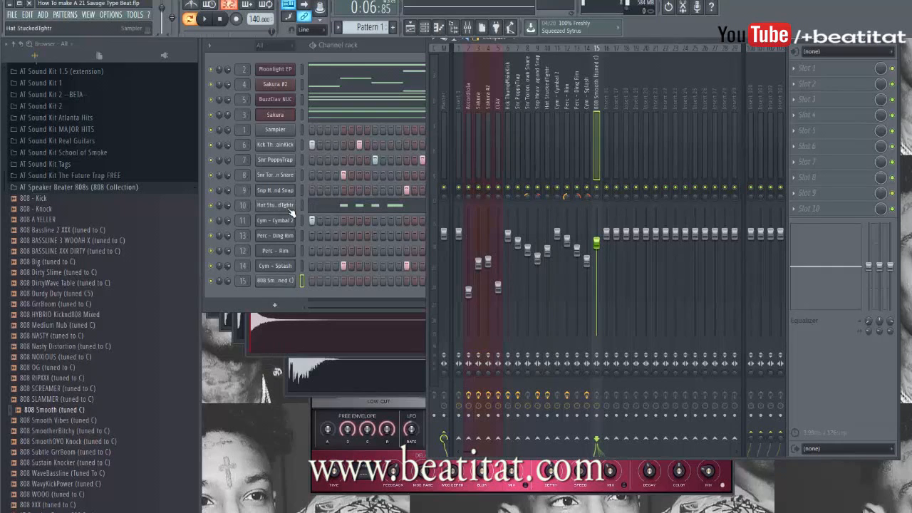
# Step: Copy the kick's notes into the 808 Smooth channel and move them up to D5 in its piano roll
pyautogui.click(303, 145)
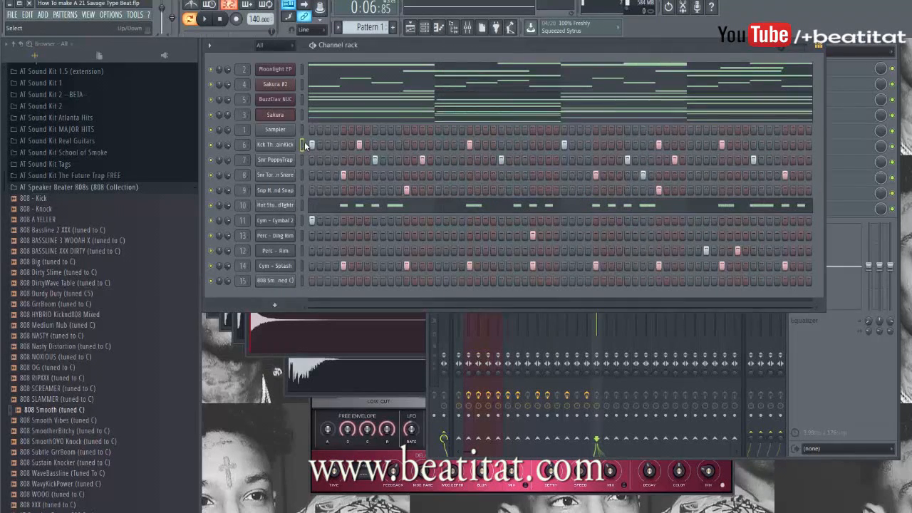
pyautogui.click(303, 281)
pyautogui.rightClick(298, 283)
pyautogui.click(301, 283)
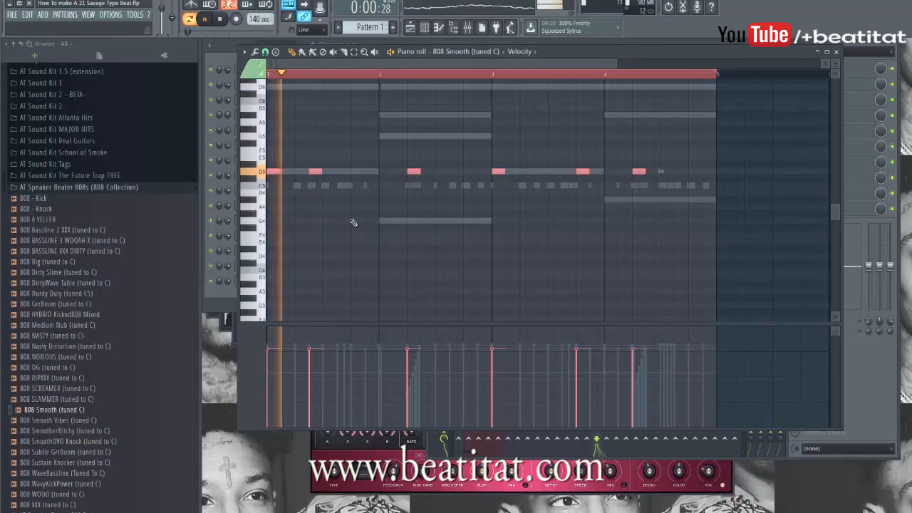
# Step: Transpose the 808 Smooth notes down one octave to D4 and add a G4 note late in bar 2
pyautogui.hotkey('ctrl', 'Down')
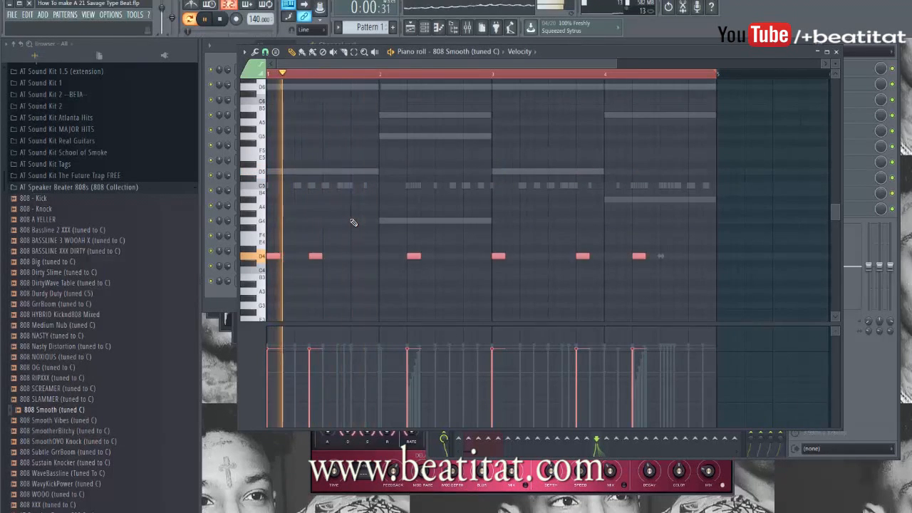
pyautogui.click(402, 206)
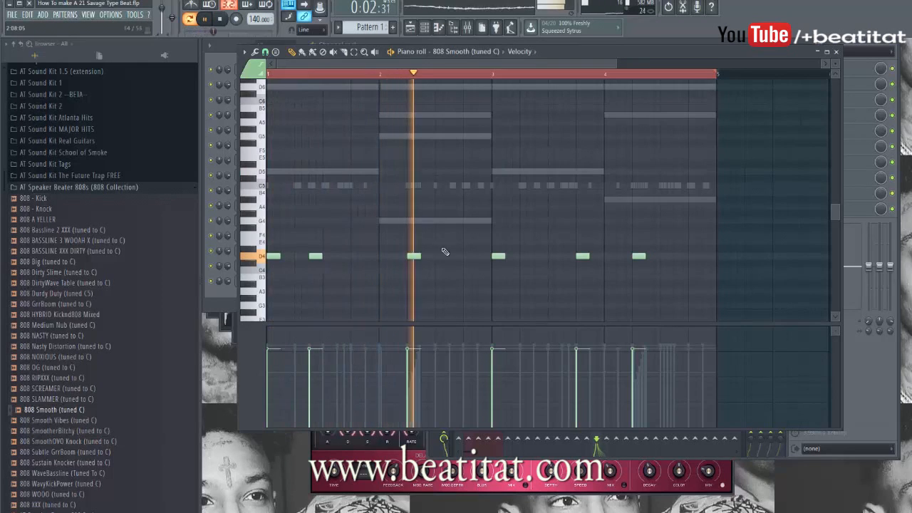
pyautogui.press('space')
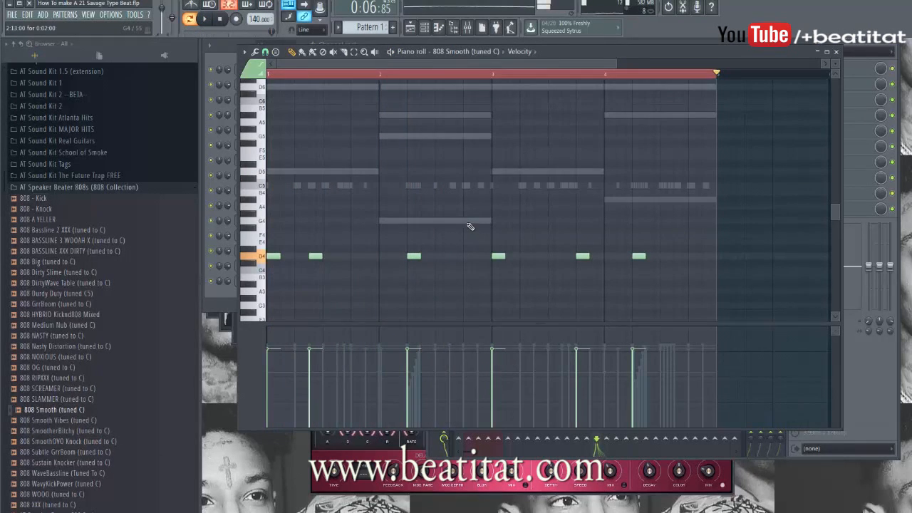
pyautogui.press('space')
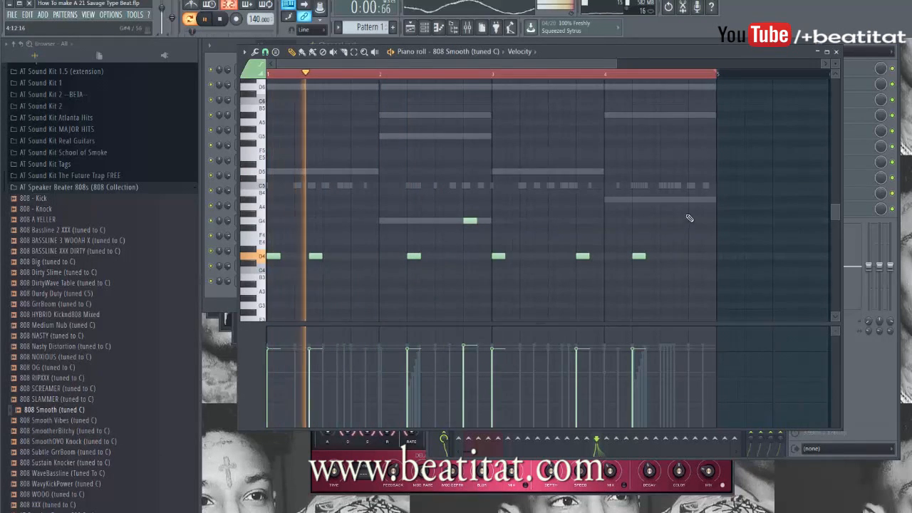
# Step: Add two A#4 notes near the end of bar 4 in the 808 Smooth piano roll, and close it
pyautogui.click(693, 201)
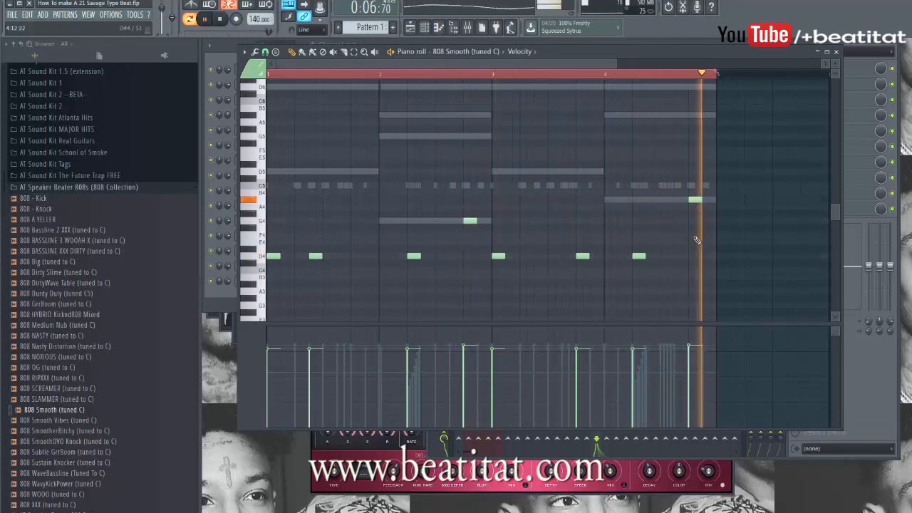
pyautogui.moveTo(695, 200); pyautogui.dragTo(684, 201)
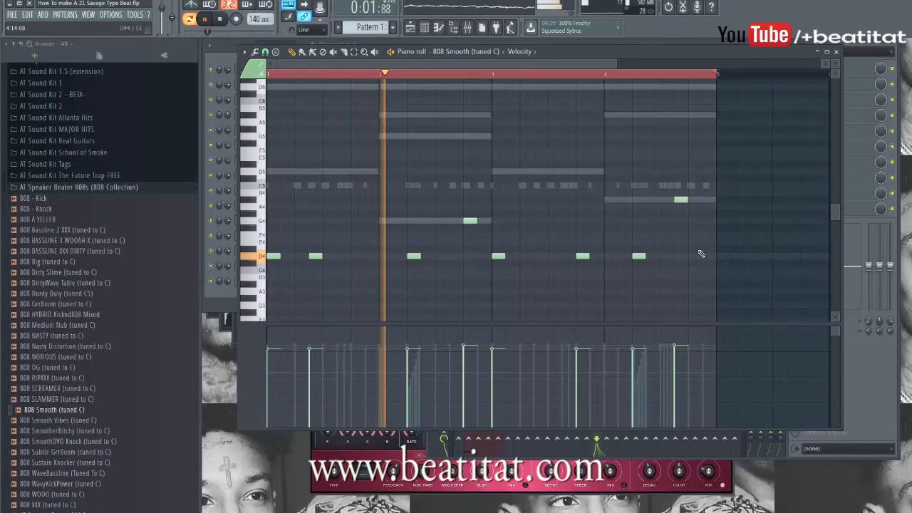
pyautogui.click(706, 199)
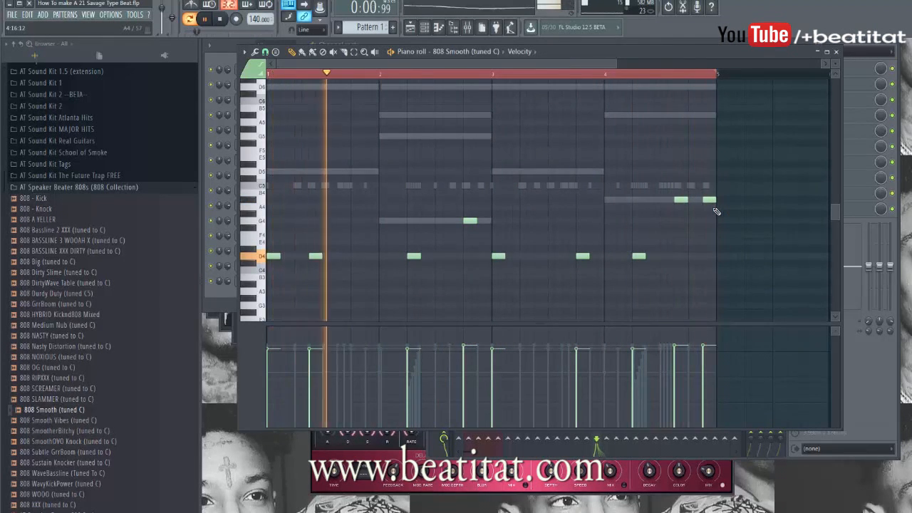
pyautogui.press('Escape')
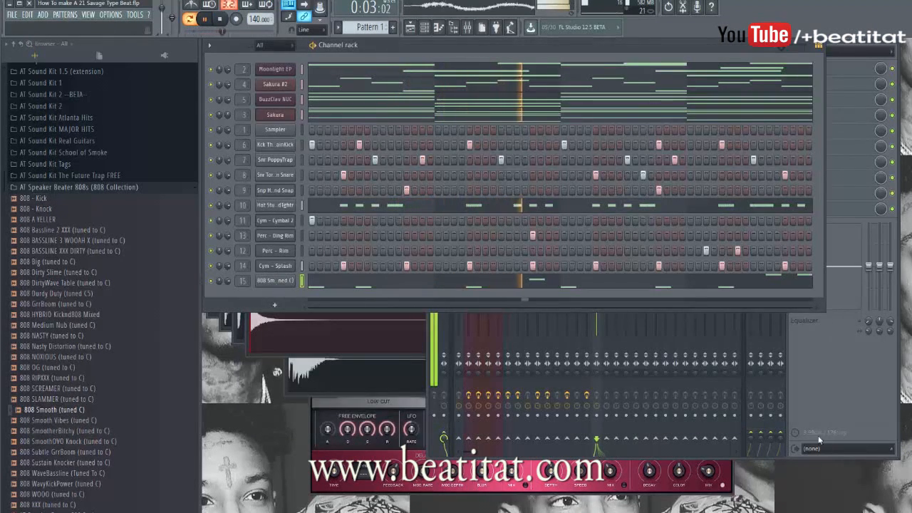
# Step: Fine-tune the 808 Smooth mixer track's level and insert Fruity Parametric EQ 2, cutting the highs and slightly boosting the lows
pyautogui.click(808, 369)
pyautogui.moveTo(598, 244); pyautogui.dragTo(597, 247)
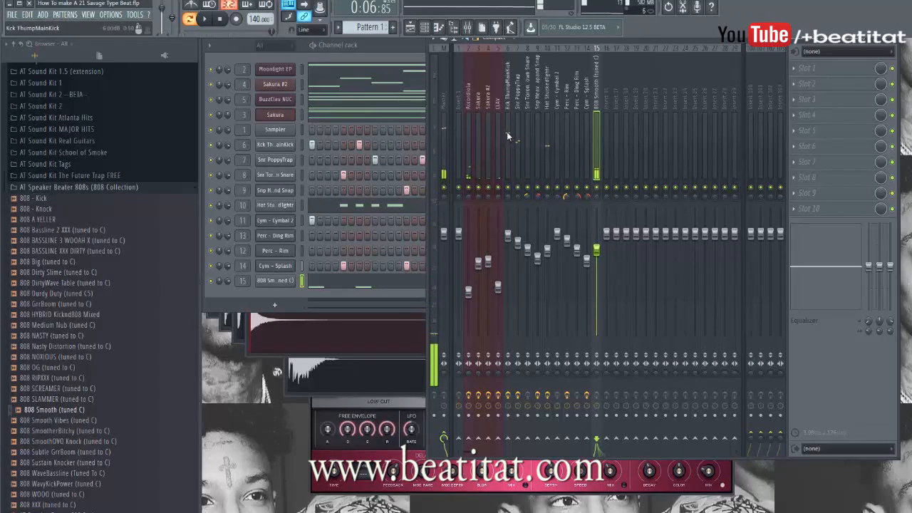
pyautogui.click(812, 177)
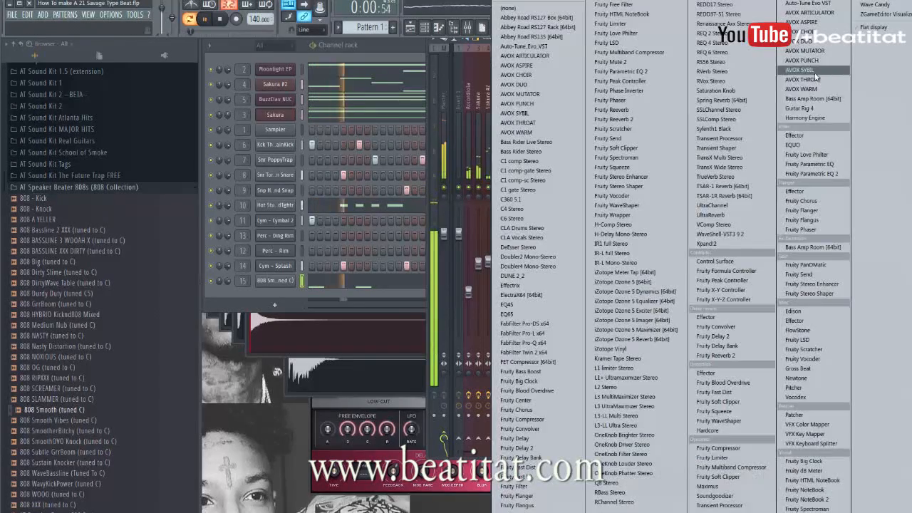
pyautogui.click(826, 174)
pyautogui.moveTo(385, 173); pyautogui.dragTo(336, 202)
pyautogui.moveTo(256, 172); pyautogui.dragTo(292, 170)
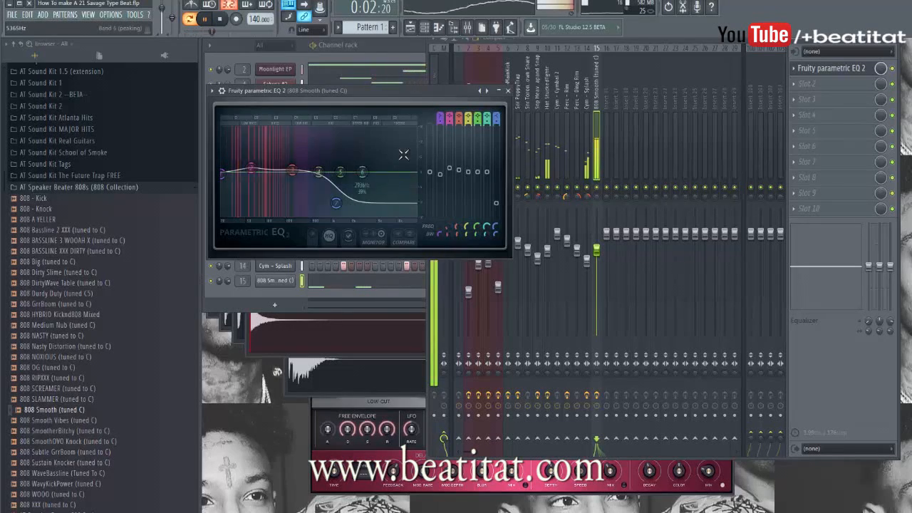
pyautogui.click(508, 91)
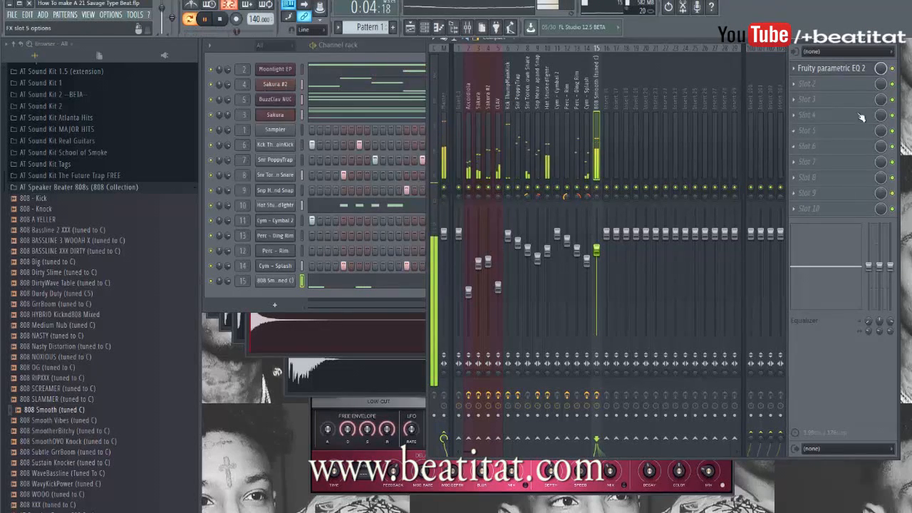
# Step: Add Fruity Fast Dist to slot 2 of the 808 Smooth mixer track and play the pattern with it
pyautogui.click(817, 91)
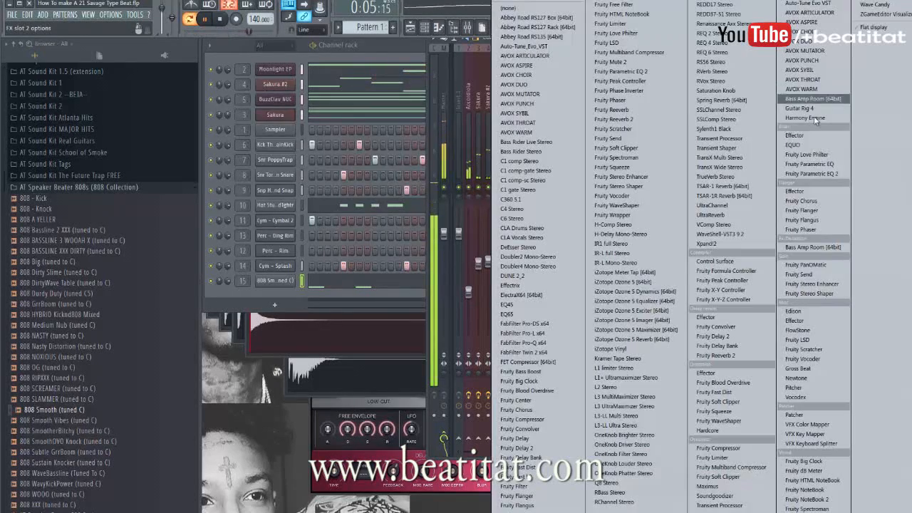
pyautogui.click(734, 393)
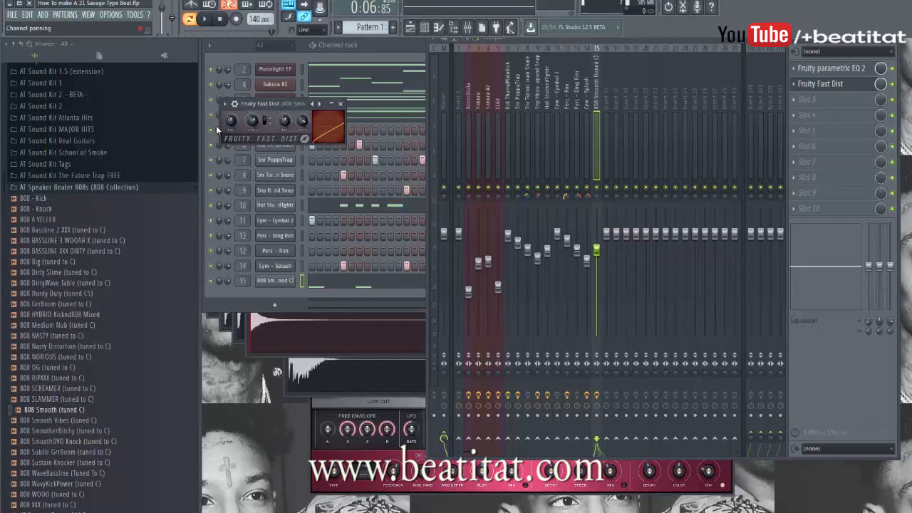
pyautogui.press('space')
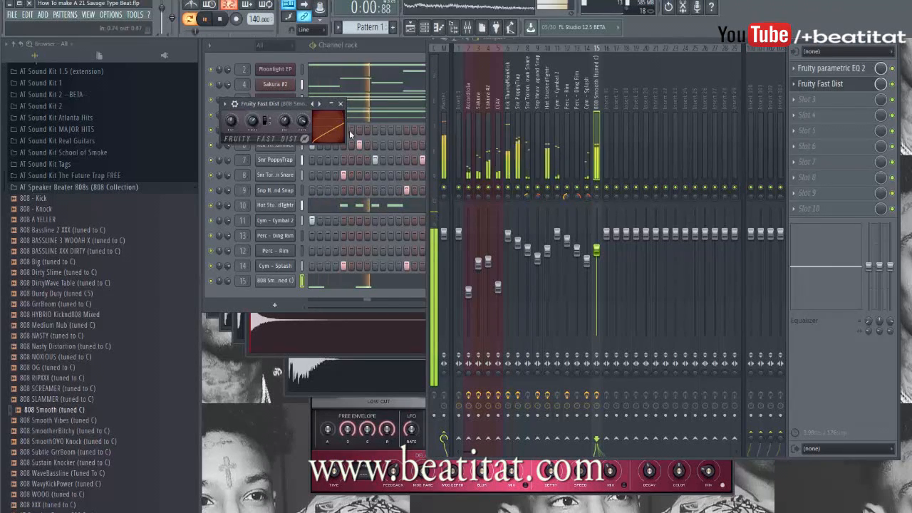
pyautogui.press('Escape')
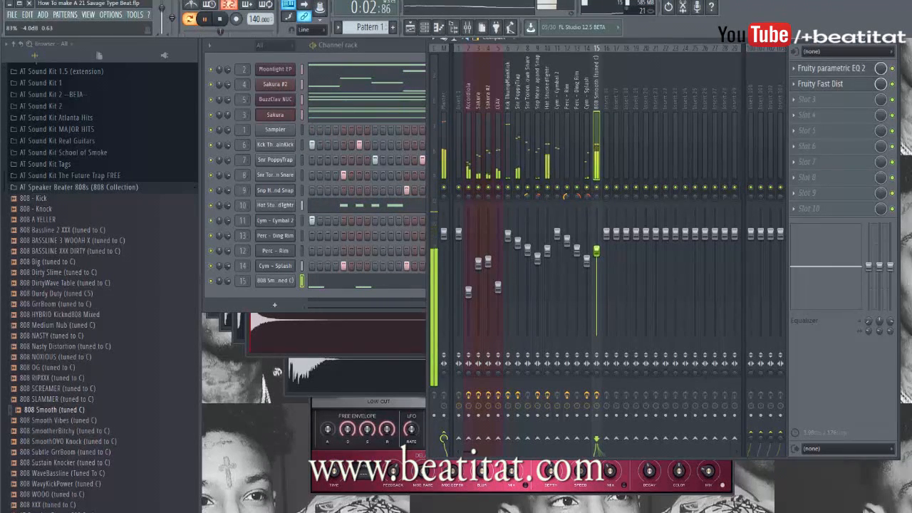
# Step: Add Fruity Compressor to slot 3 with threshold -2.2 dB, ratio 2.0:1, gain 1.2 dB and attack about 17 ms
pyautogui.click(823, 104)
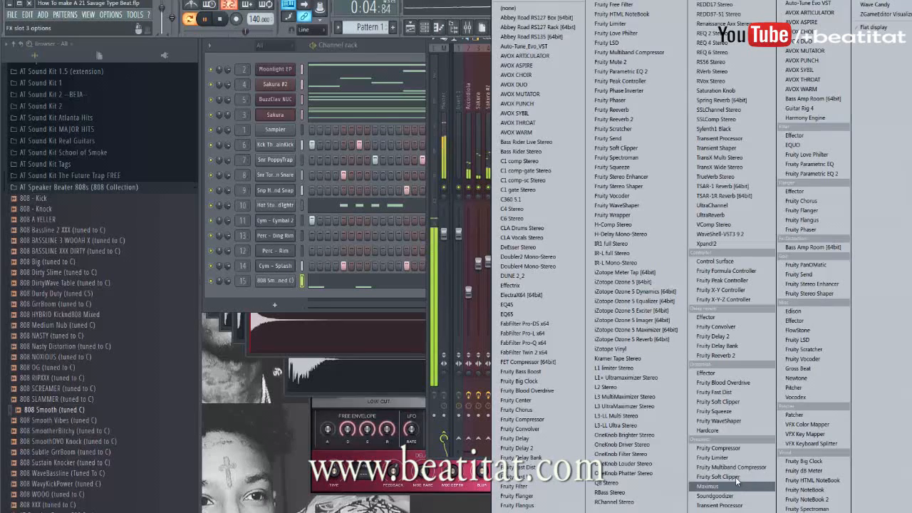
pyautogui.click(519, 112)
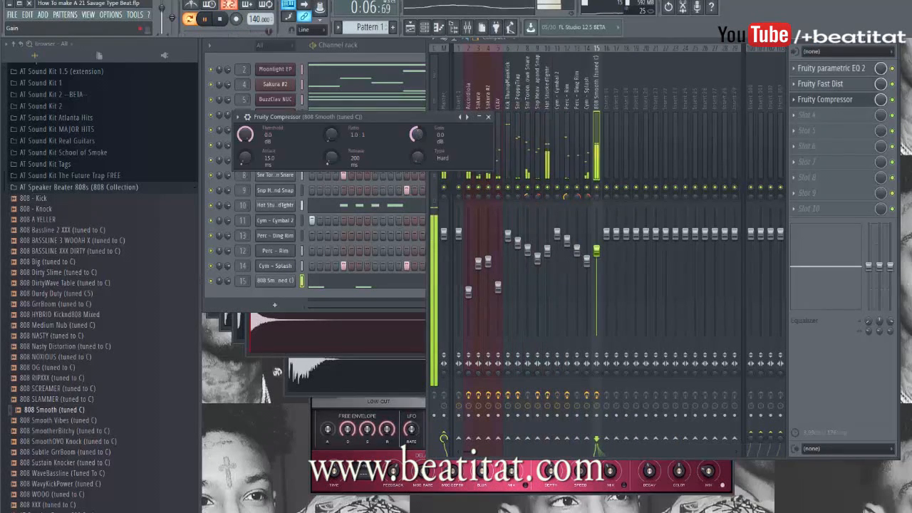
pyautogui.moveTo(245, 135); pyautogui.dragTo(245, 141)
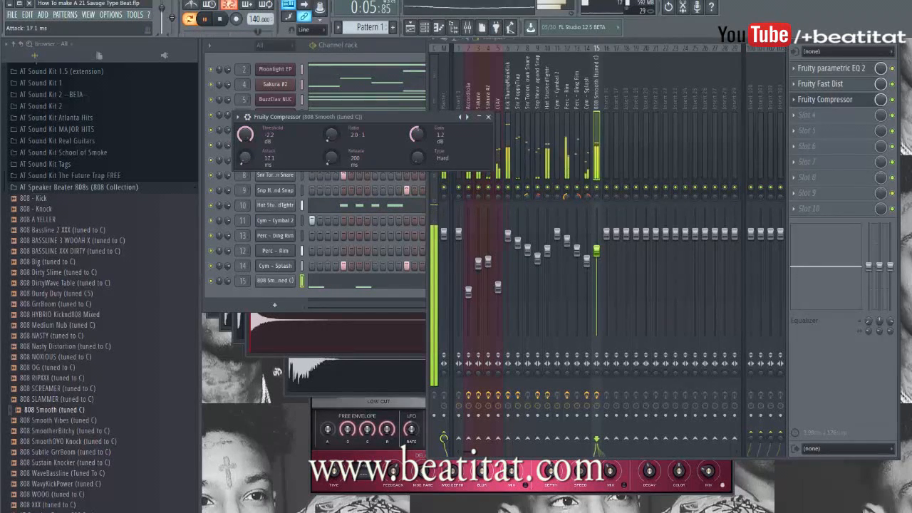
pyautogui.click(489, 116)
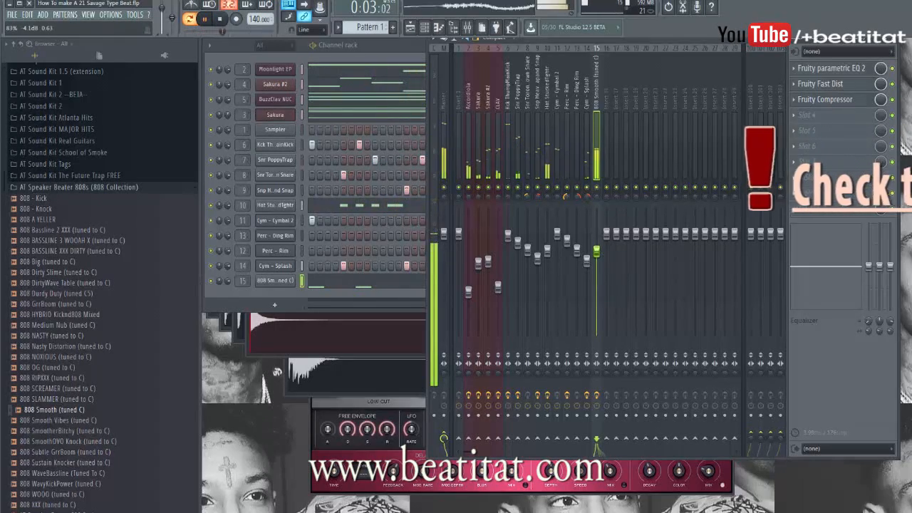
pyautogui.click(279, 291)
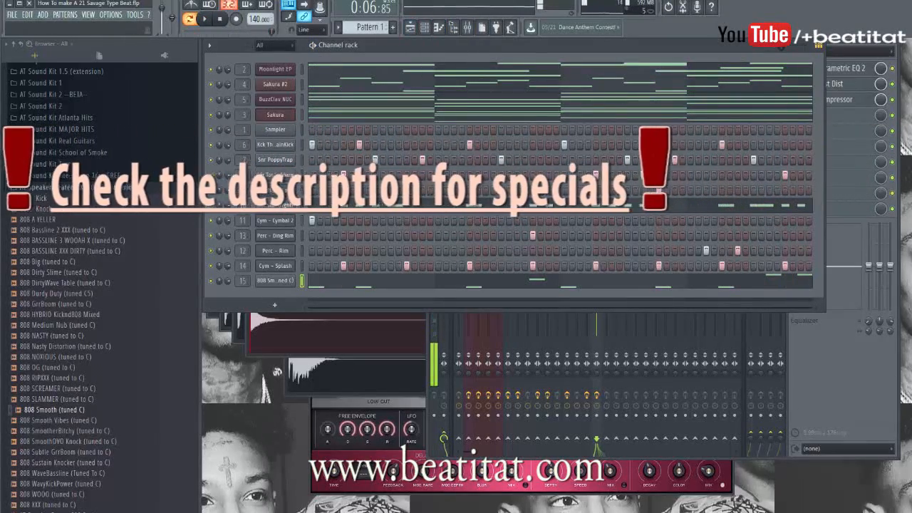
pyautogui.click(834, 345)
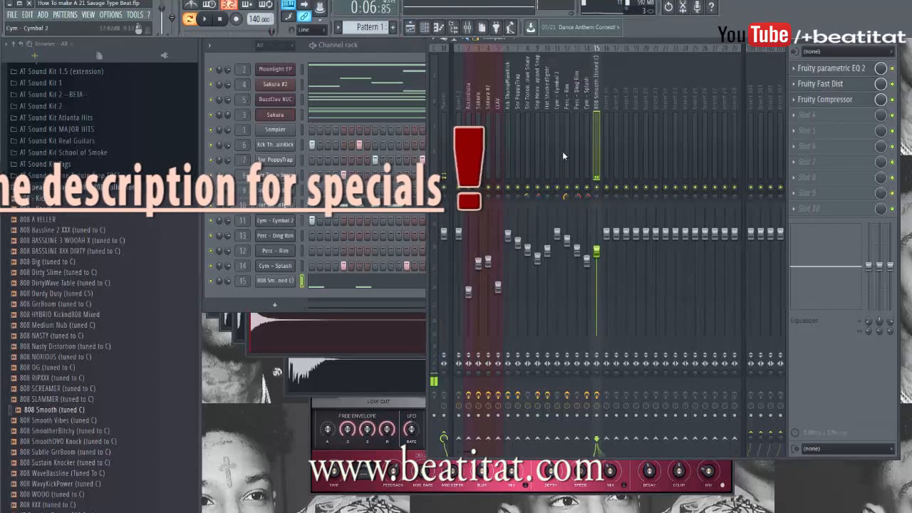
pyautogui.click(467, 147)
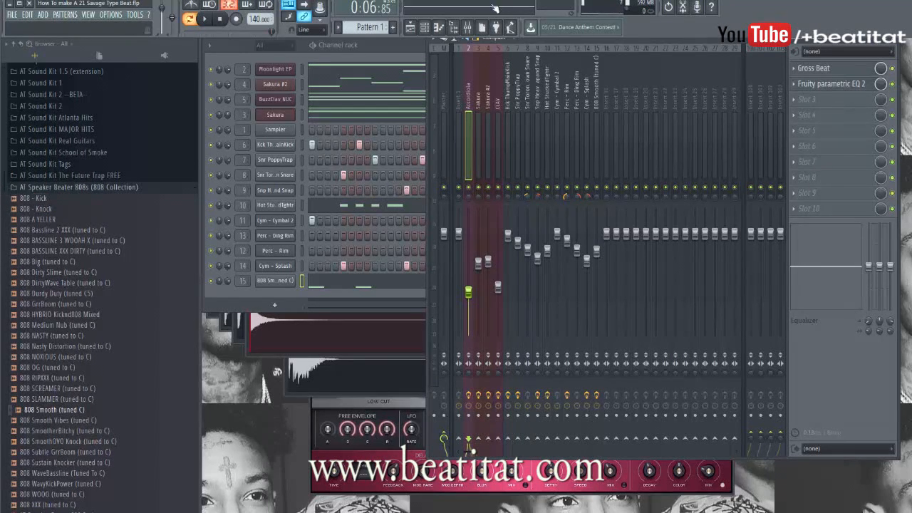
# Step: Open the playlist maximized and place Pattern 1 on Track 1, starting at bar 1
pyautogui.click(413, 27)
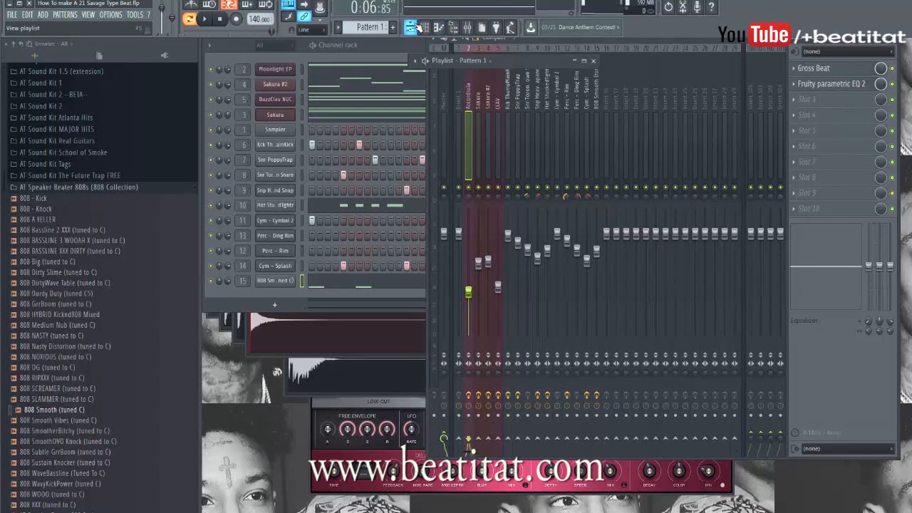
pyautogui.click(584, 61)
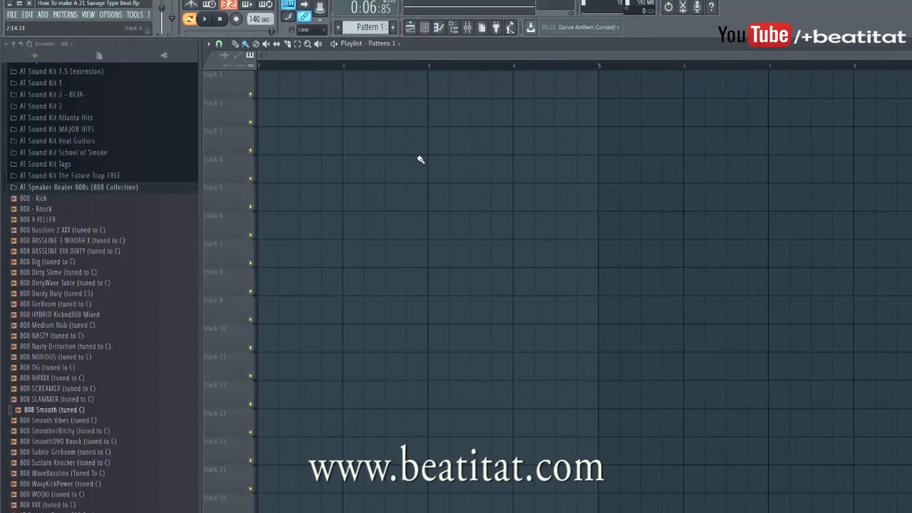
pyautogui.click(365, 93)
pyautogui.moveTo(365, 84); pyautogui.dragTo(259, 85)
pyautogui.scroll(-1, 419, 95)
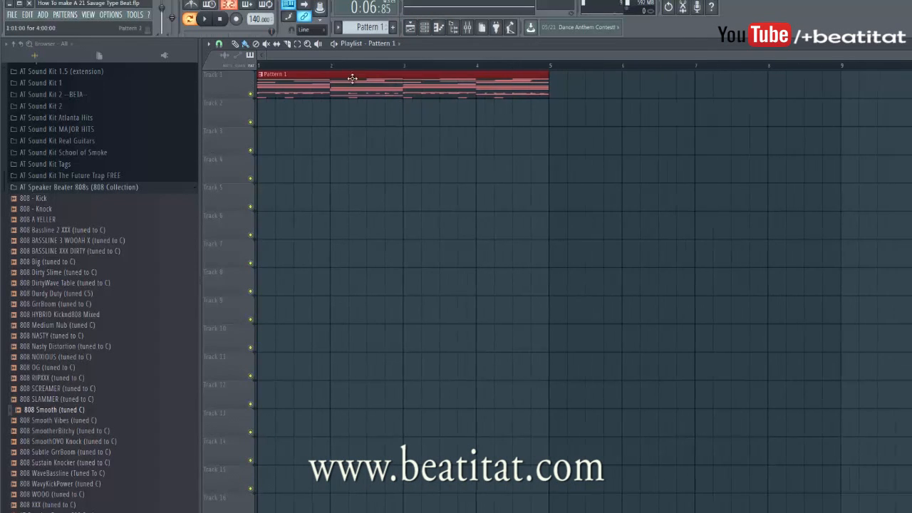
# Step: Split Pattern 1 by channel and place the Moonlight EP, Sakura #2, BuzzClav NUC and Sakura clips on tracks 2 to 5
pyautogui.click(339, 28)
pyautogui.click(433, 150)
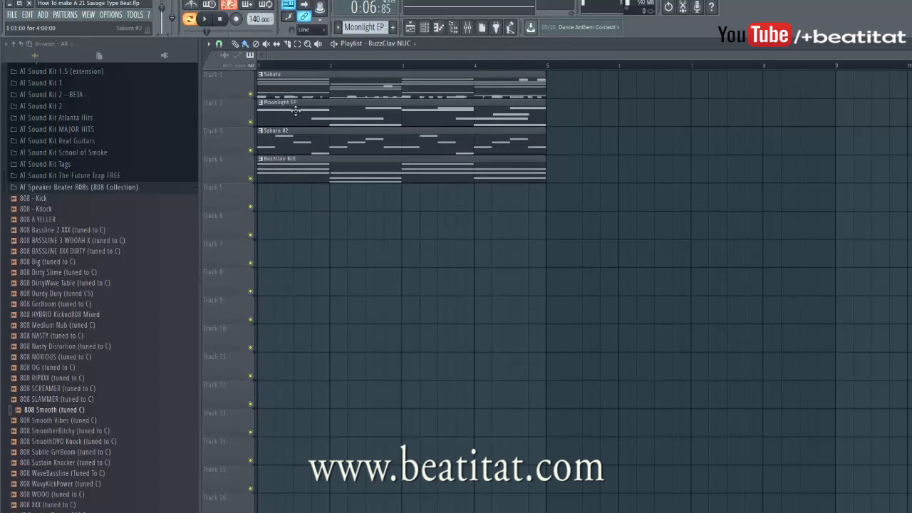
pyautogui.moveTo(256, 219); pyautogui.dragTo(256, 191)
# Step: Move the snap, Toronto Drown Snare, kick and PoppyTrap clips to tracks 6 to 9, and extend the snap clip to four bars
pyautogui.moveTo(278, 86); pyautogui.dragTo(232, 289)
pyautogui.click(272, 243)
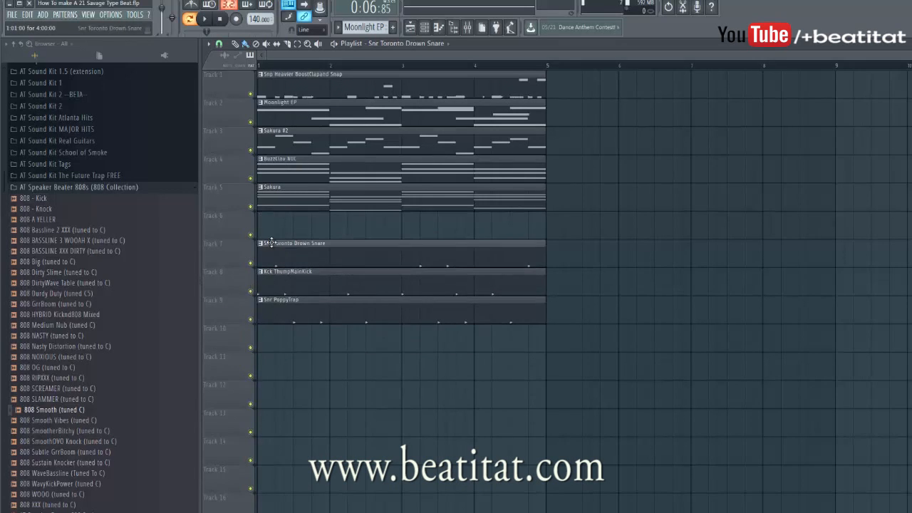
pyautogui.click(287, 231)
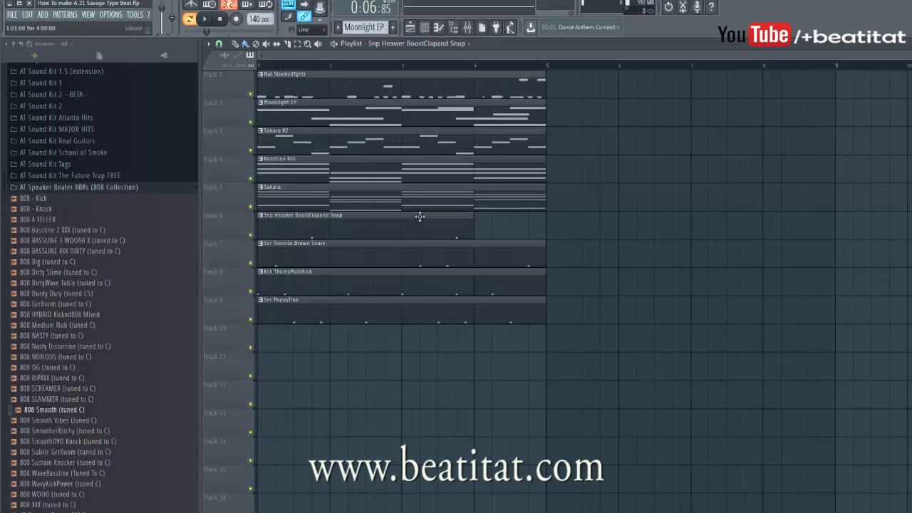
pyautogui.moveTo(473, 231); pyautogui.dragTo(555, 241)
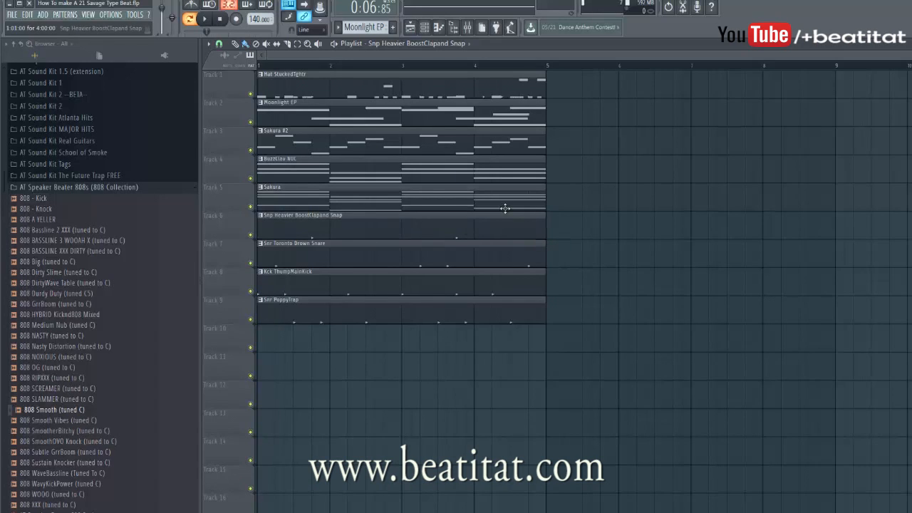
# Step: Place the Hat StuckedTghtr, Cymbal 2 and Ding Rim clips on tracks 10 to 12 and extend the Ding Rim clip to four bars
pyautogui.moveTo(266, 333); pyautogui.dragTo(256, 350)
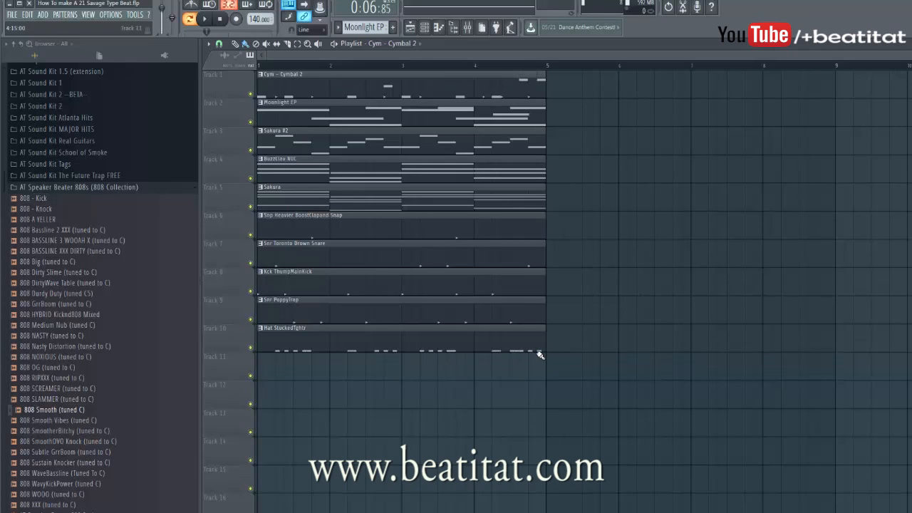
pyautogui.moveTo(432, 76); pyautogui.dragTo(334, 357)
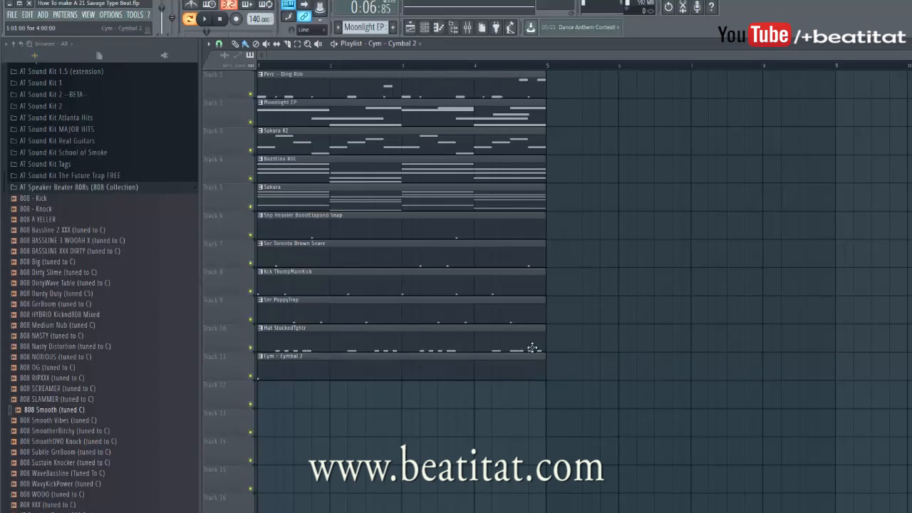
pyautogui.moveTo(213, 316); pyautogui.dragTo(178, 406)
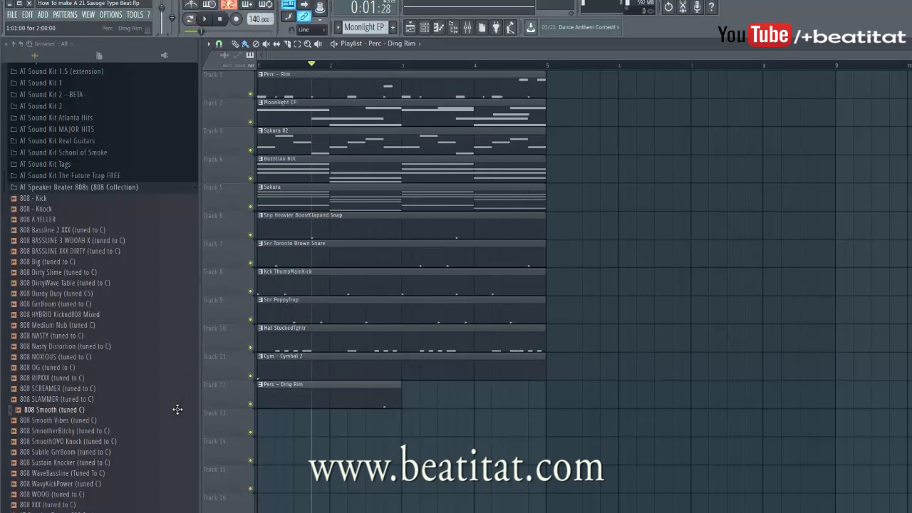
pyautogui.moveTo(403, 387); pyautogui.dragTo(549, 398)
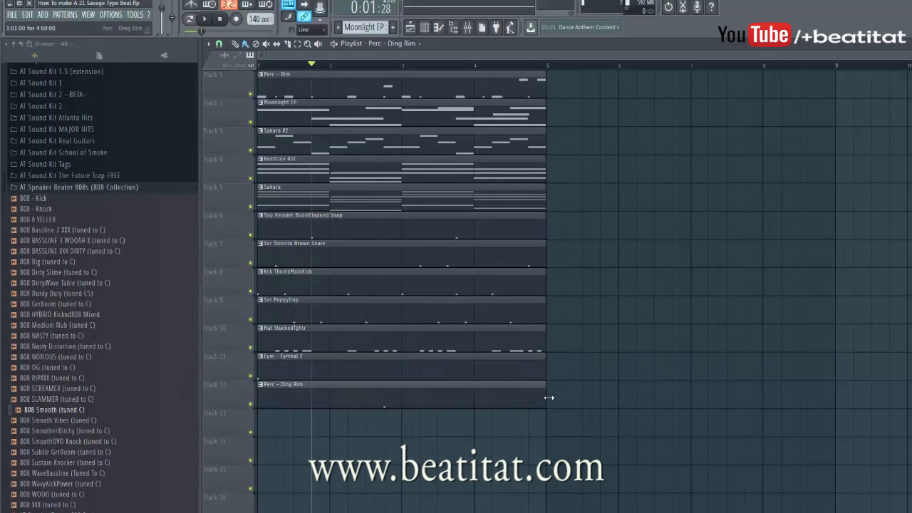
# Step: Place the Perc - Rim, Cym - Splash and 808 Smooth clips on tracks 13 to 15, and shift all clips up one track
pyautogui.click(349, 419)
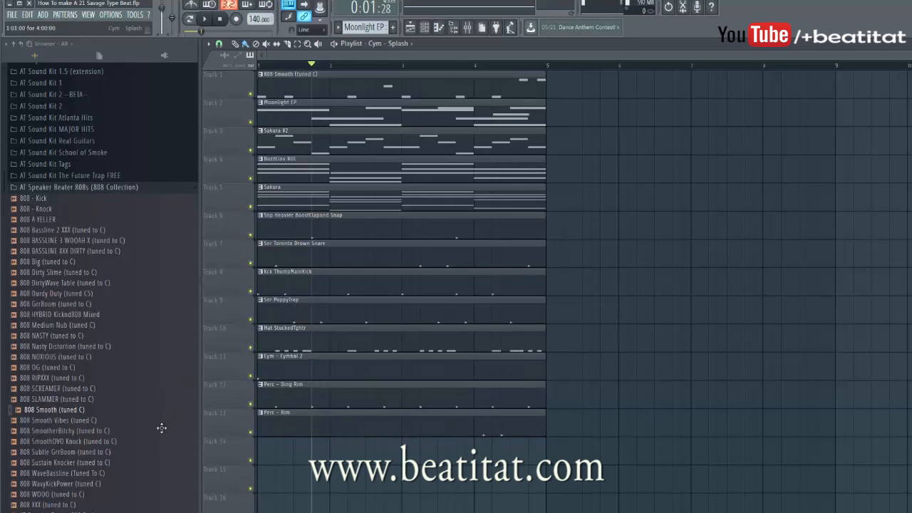
pyautogui.moveTo(162, 428); pyautogui.dragTo(146, 472)
pyautogui.rightClick(356, 94)
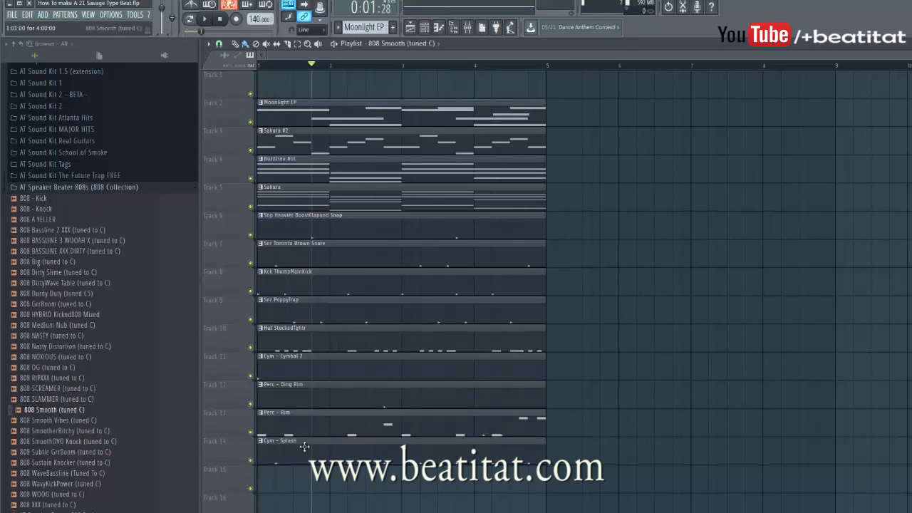
pyautogui.moveTo(305, 447); pyautogui.dragTo(287, 507)
pyautogui.hotkey('ctrl', 'a')
pyautogui.hotkey('shift', 'Up')
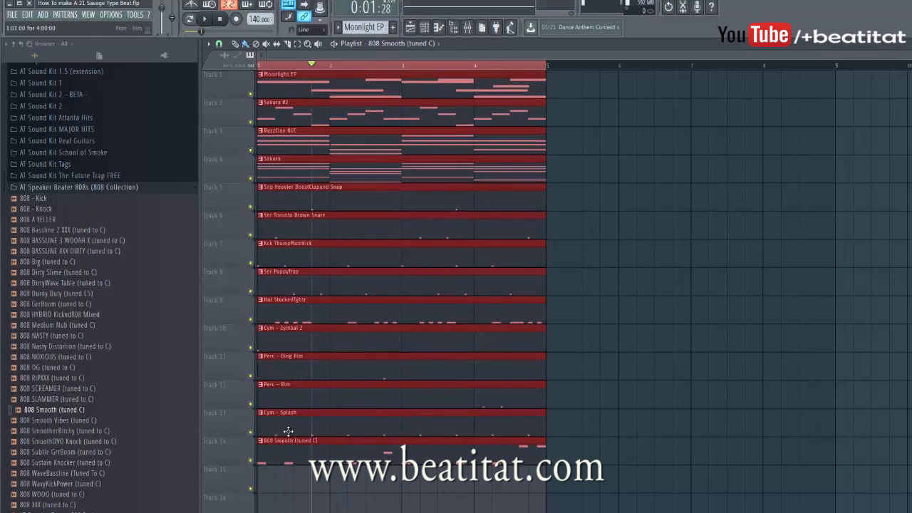
# Step: Duplicate the whole four-bar arrangement to bars 5 to 8, and duplicate those eight bars to fill bars 9 to 16
pyautogui.hotkey('ctrl', 'b')
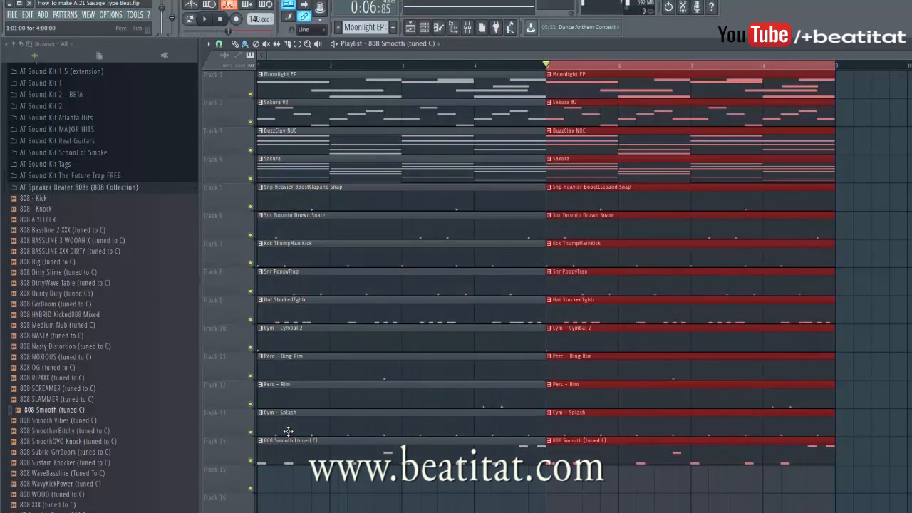
pyautogui.scroll(-3, 633, 316)
pyautogui.hotkey('ctrl', 'a')
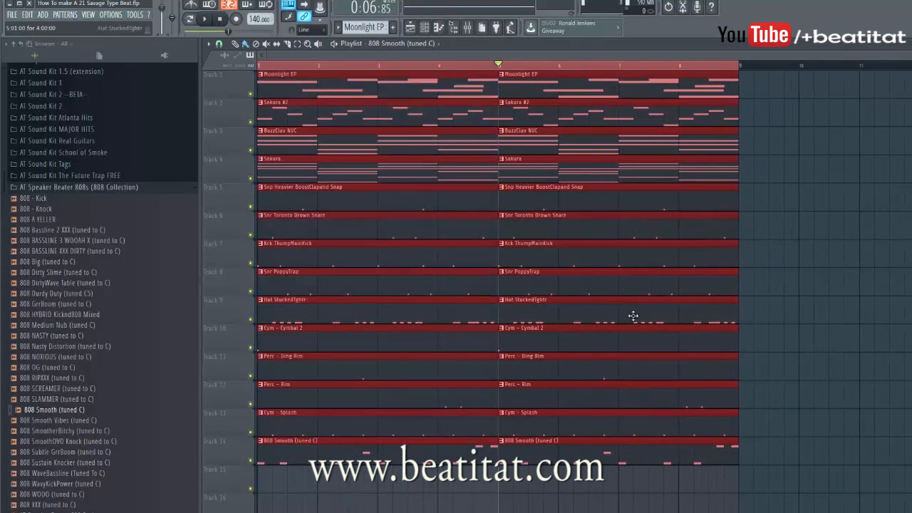
pyautogui.hotkey('ctrl', 'b')
# Step: Delete all drum, percussion and 808 clips on tracks 5 to 14 from bars 1 to 8, leaving only the melody intro
pyautogui.hotkey('ctrl', 'd')
pyautogui.moveTo(563, 494)
pyautogui.mouseDown()
pyautogui.moveTo(561, 326)
pyautogui.moveTo(546, 212)
pyautogui.moveTo(494, 213)
pyautogui.moveTo(406, 365)
pyautogui.moveTo(395, 461)
pyautogui.mouseUp()
pyautogui.scroll(-2, 440, 374)
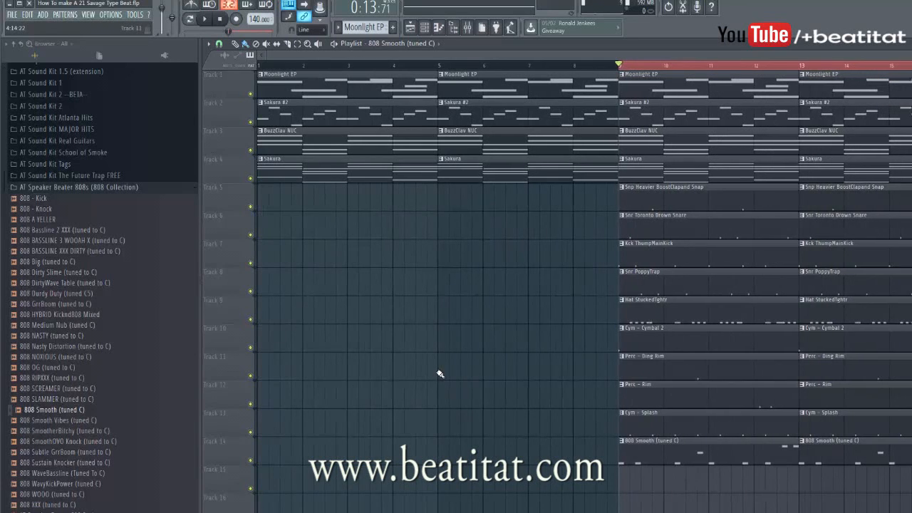
# Step: Delete the Sakura #2 clip at bars 1 to 4 while the song plays, and check the levels in the mixer
pyautogui.moveTo(568, 55); pyautogui.dragTo(838, 63)
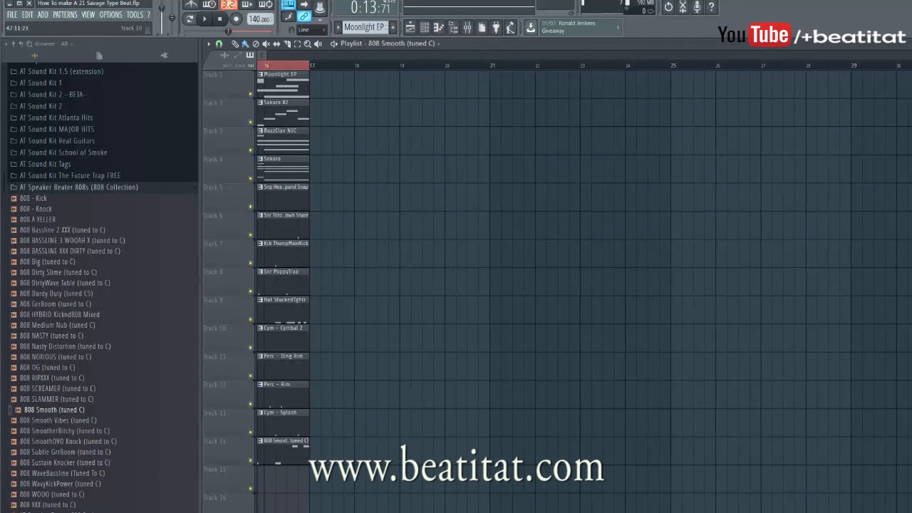
pyautogui.moveTo(911, 512)
pyautogui.mouseDown()
pyautogui.moveTo(911, 464)
pyautogui.moveTo(911, 512)
pyautogui.moveTo(844, 512)
pyautogui.moveTo(911, 512)
pyautogui.mouseUp()
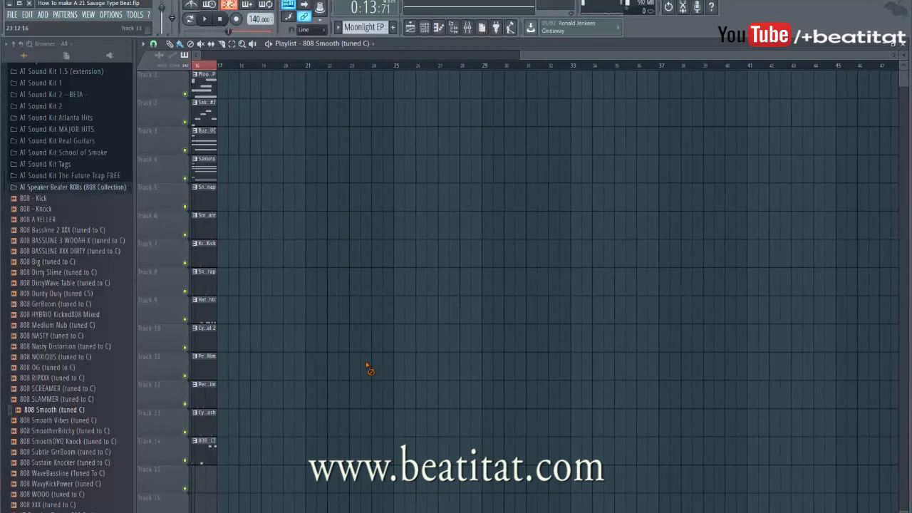
pyautogui.click(443, 54)
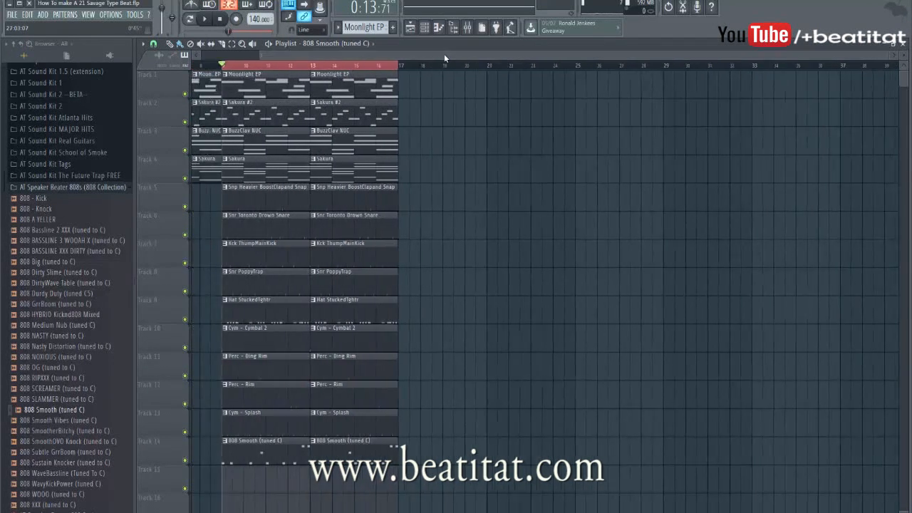
pyautogui.press('space')
pyautogui.rightClick(220, 108)
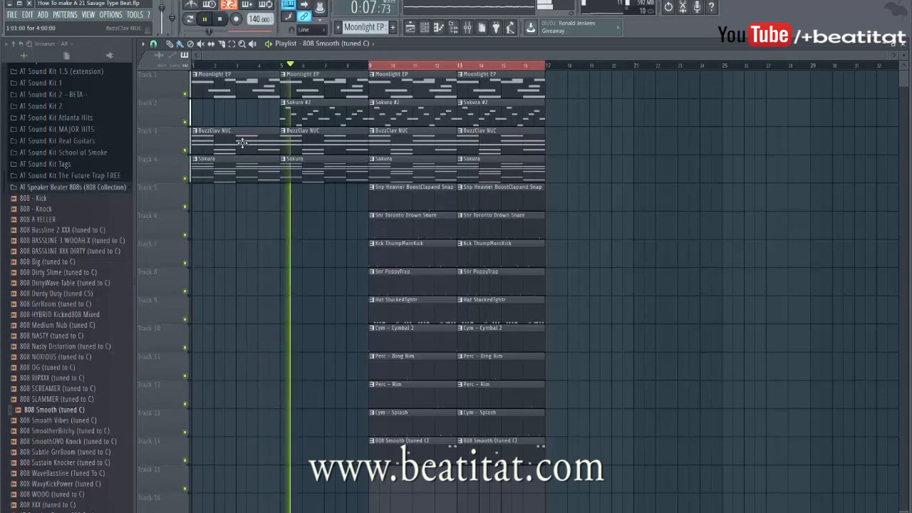
pyautogui.click(281, 64)
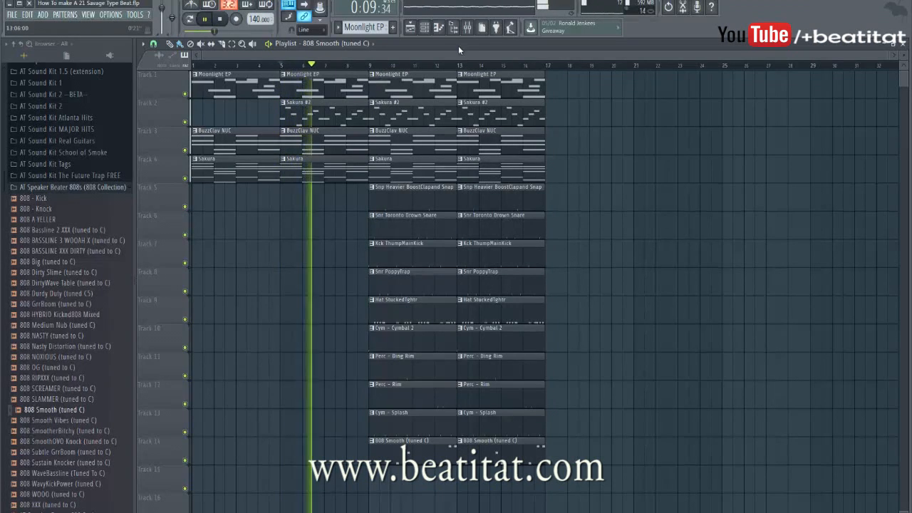
pyautogui.click(470, 31)
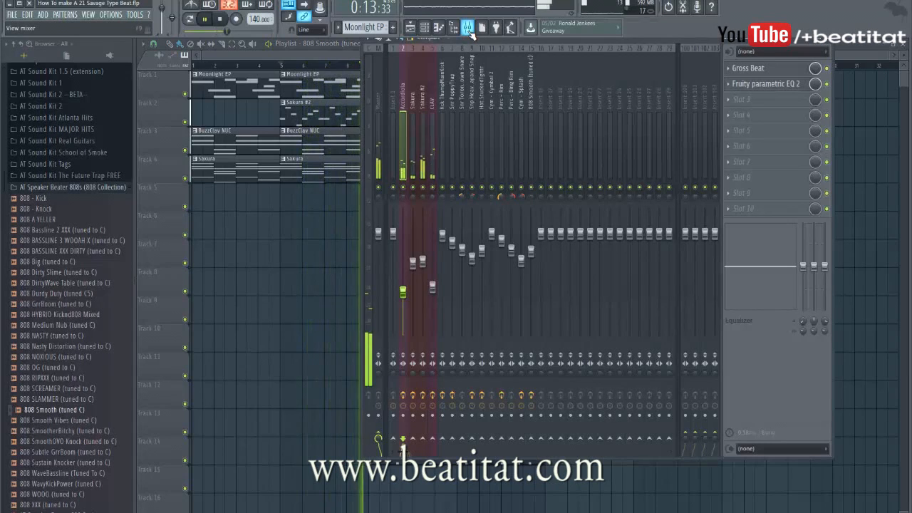
pyautogui.press('F9')
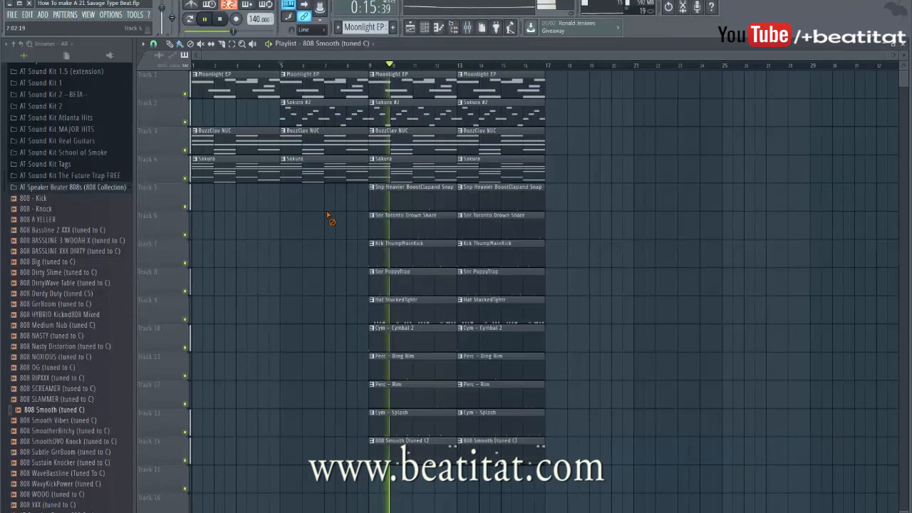
# Step: Duplicate the clips of all tracks in bars 9 to 16 to bars 17 to 24
pyautogui.moveTo(369, 71); pyautogui.dragTo(521, 456)
pyautogui.hotkey('ctrl', 'b')
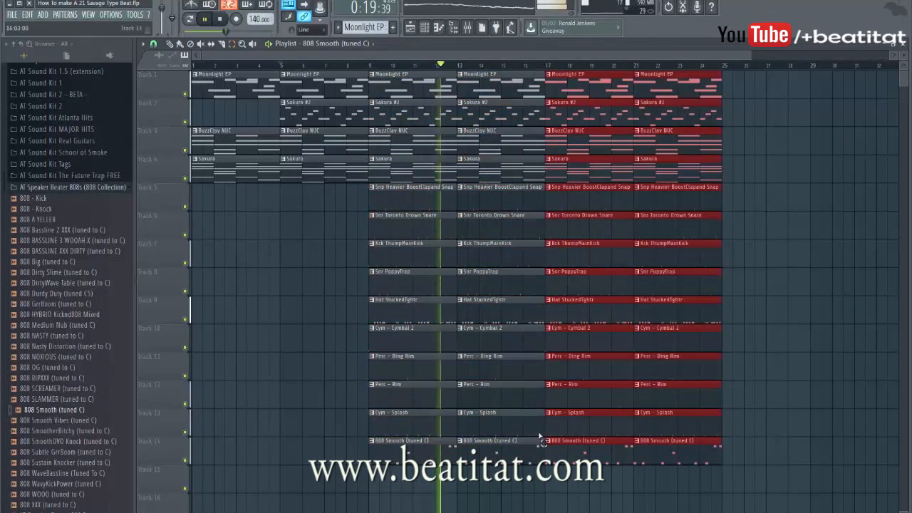
pyautogui.click(345, 389)
# Step: Shorten the four melody clips starting at bar 13 to three bars, and delete the Cymbal 2 clip at bar 13
pyautogui.scroll(-2, 340, 385)
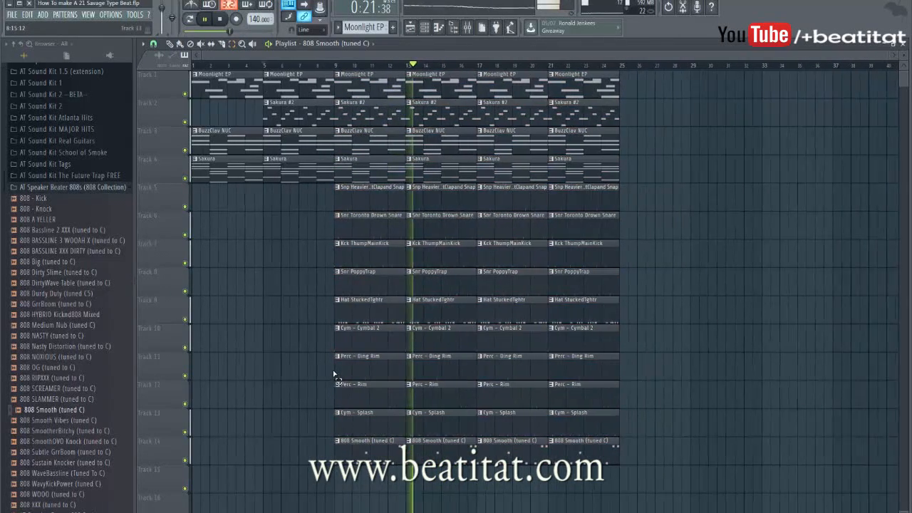
pyautogui.scroll(-3, 336, 374)
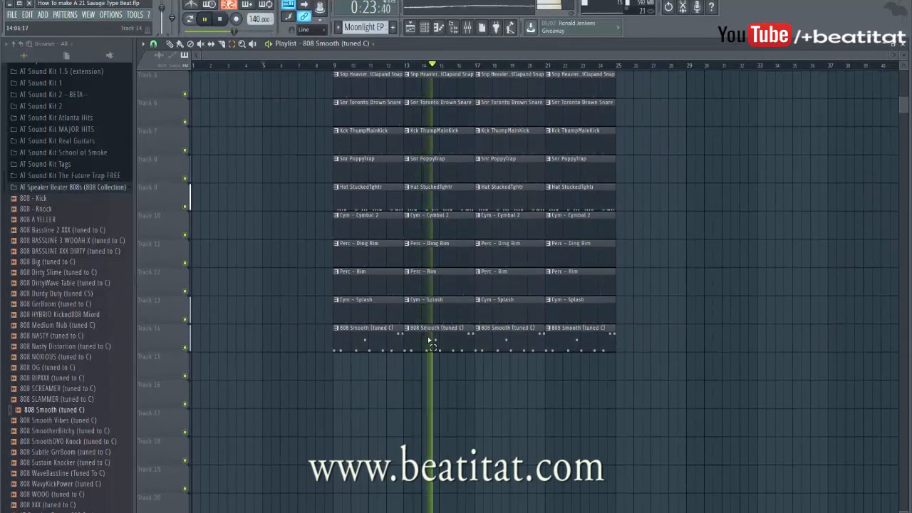
pyautogui.scroll(3, 417, 353)
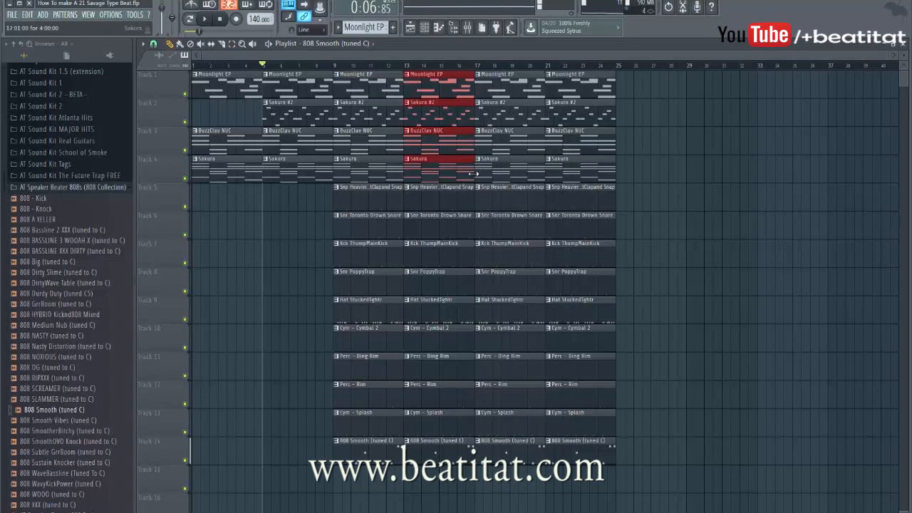
pyautogui.moveTo(462, 177); pyautogui.dragTo(456, 177)
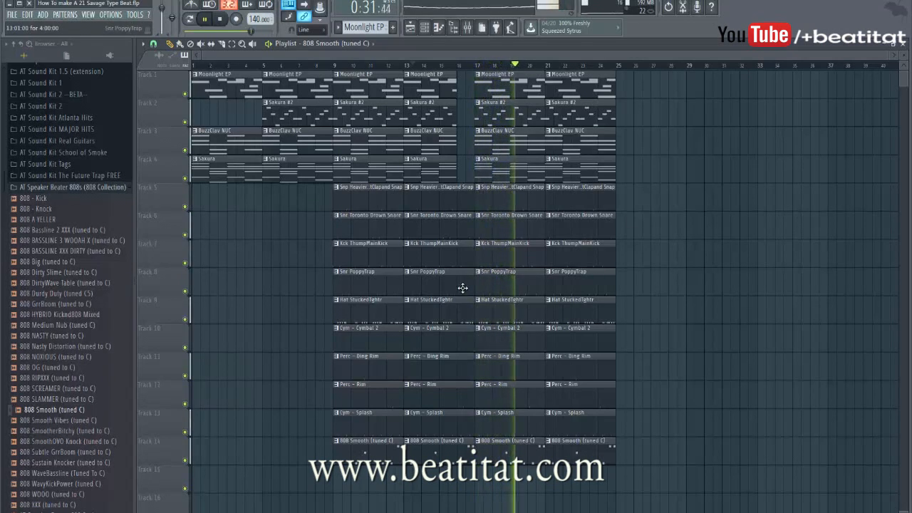
pyautogui.rightClick(450, 349)
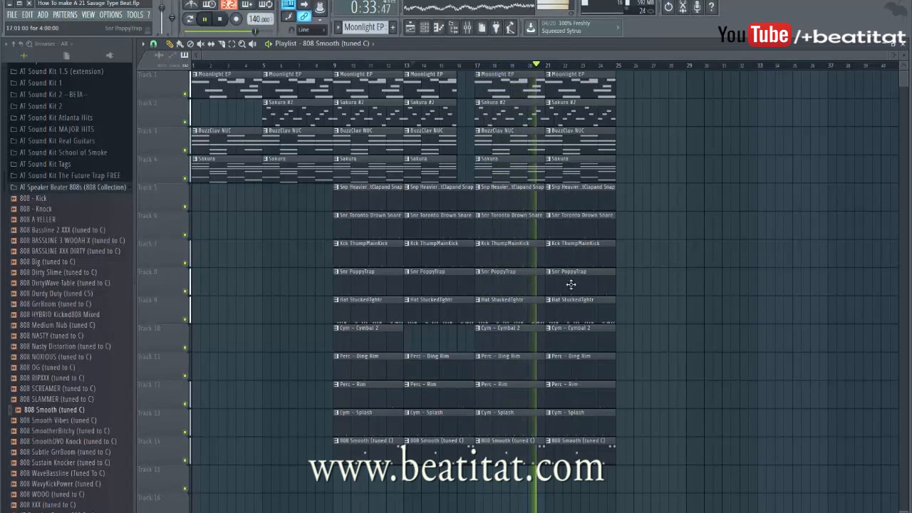
# Step: Duplicate all clips of bars 9 to 24 to bars 25 to 40, and delete the copied Sakura #2 clips
pyautogui.moveTo(342, 70); pyautogui.dragTo(574, 453)
pyautogui.hotkey('ctrl', 'b')
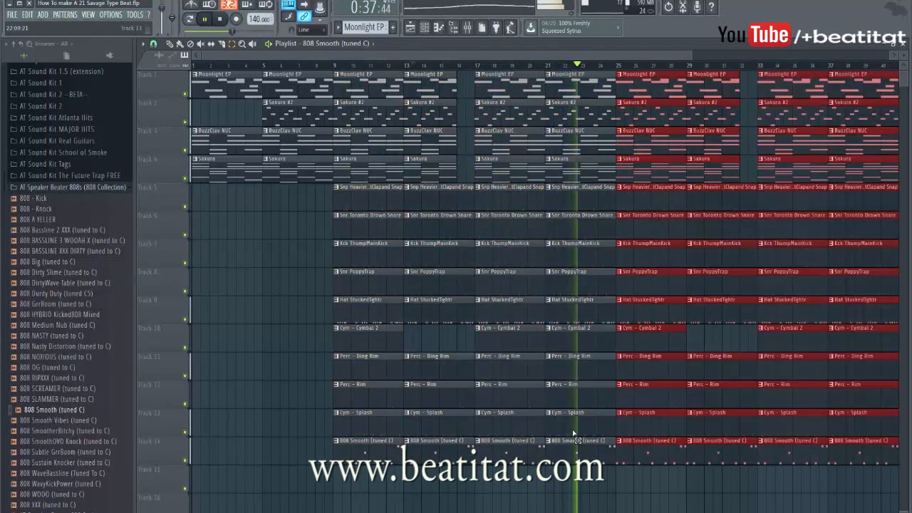
pyautogui.moveTo(648, 112); pyautogui.dragTo(900, 114)
pyautogui.press('Delete')
pyautogui.scroll(-3, 536, 271)
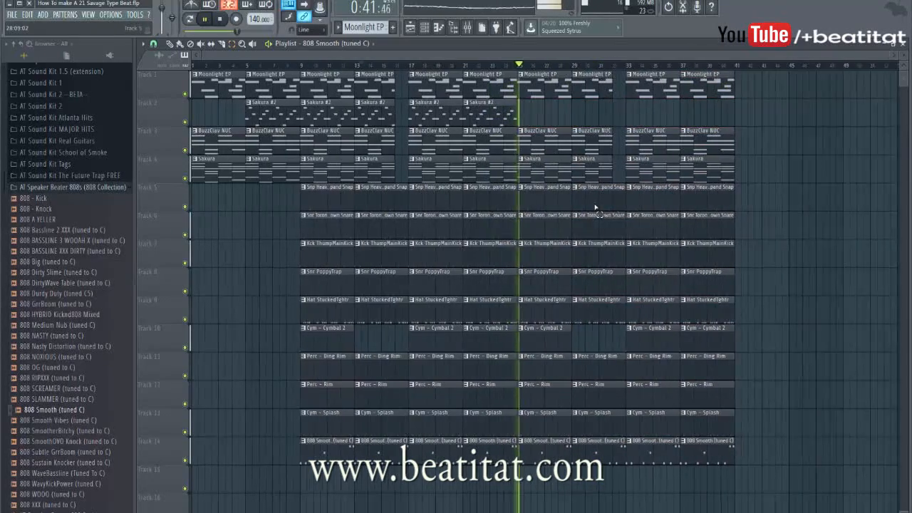
# Step: Delete the Cym - Splash clips from bars 25 to 40 and stop playback
pyautogui.moveTo(515, 296); pyautogui.dragTo(557, 311)
pyautogui.moveTo(497, 409); pyautogui.dragTo(702, 436)
pyautogui.press('Delete')
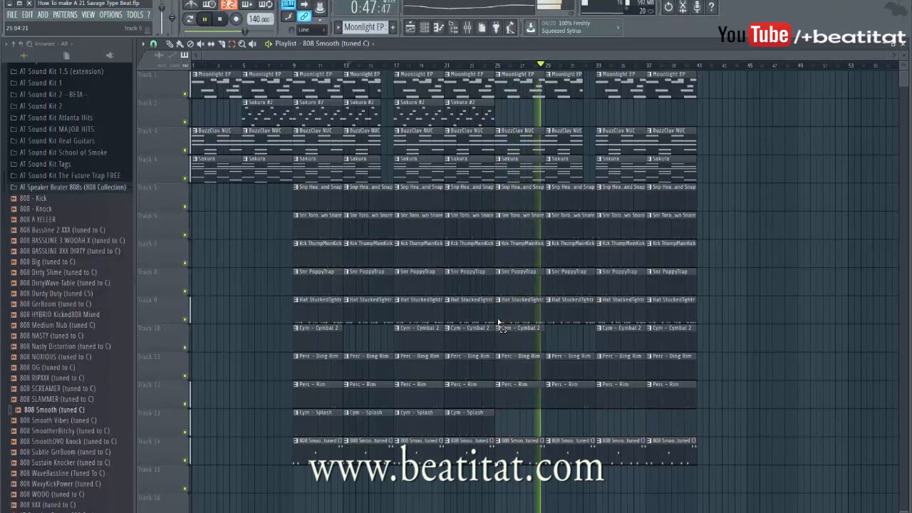
pyautogui.press('space')
# Step: Make the 808 Smooth clip at bar 25 a unique pattern and remove its last two A#4 notes in the piano roll
pyautogui.scroll(-2, 508, 398)
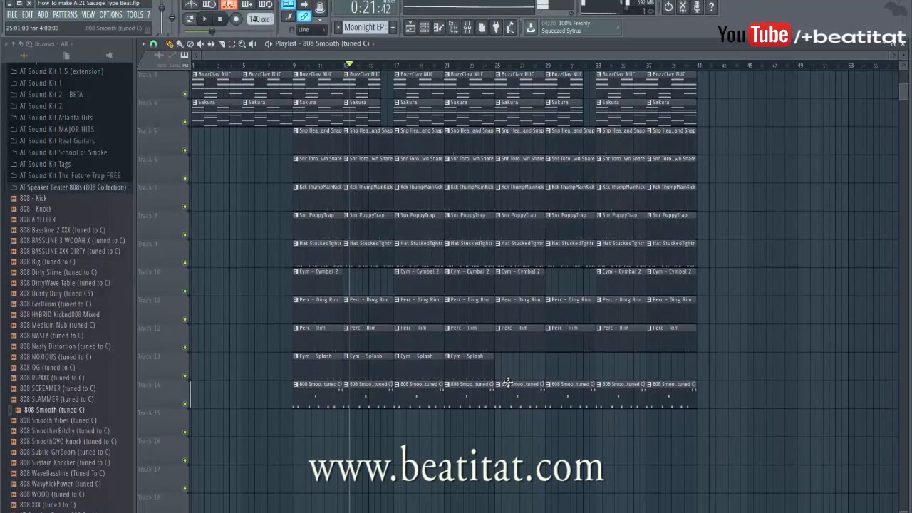
pyautogui.rightClick(501, 389)
pyautogui.click(513, 442)
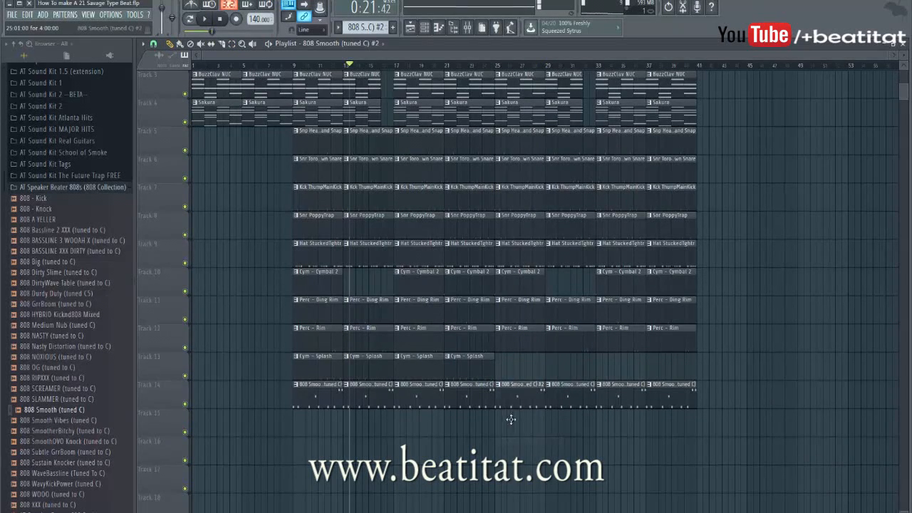
pyautogui.doubleClick(511, 420)
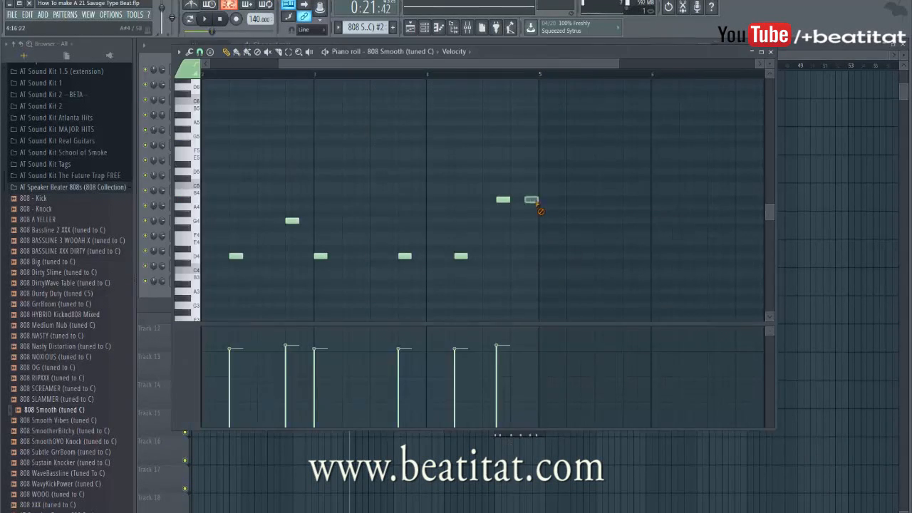
pyautogui.press('F7')
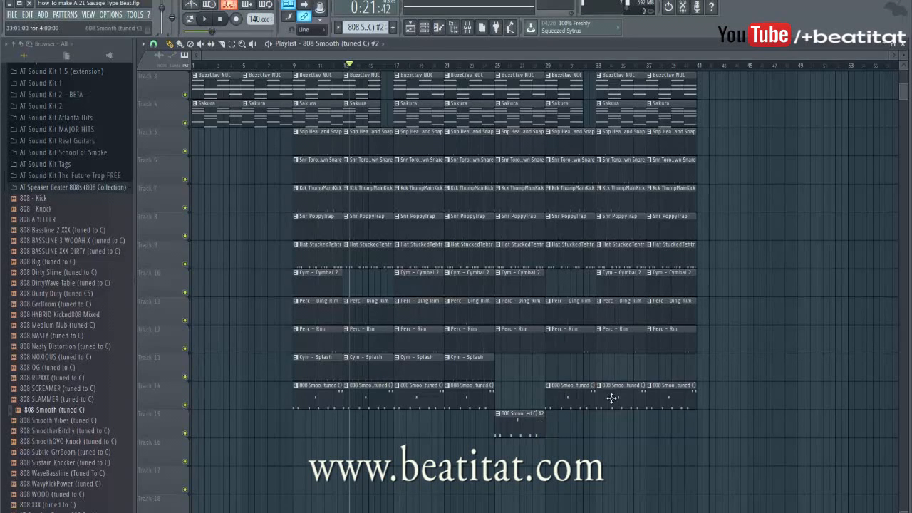
# Step: Use the unique 808 pattern on Track 15 at bars 25 and 33 instead of the original clips, and lower its G4 note to G3
pyautogui.doubleClick(527, 424)
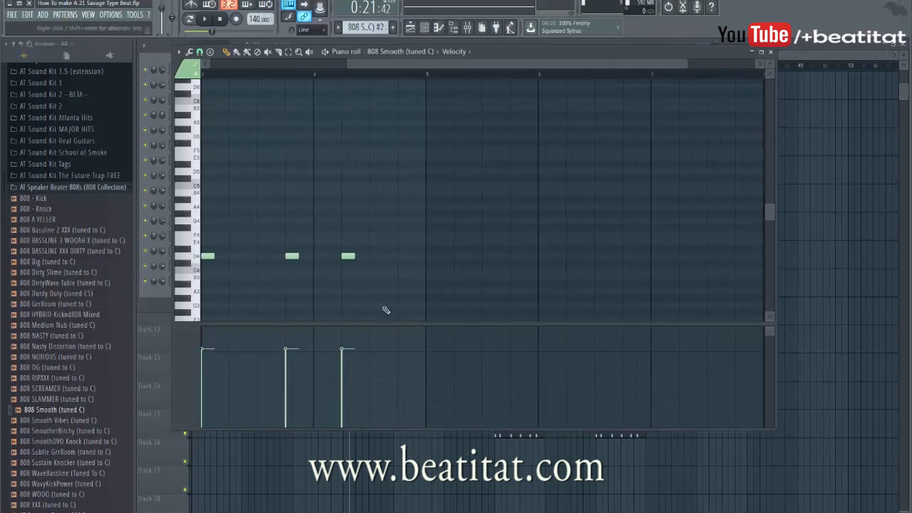
pyautogui.scroll(-3, 356, 285)
pyautogui.keyDown('ctrl'); pyautogui.click(329, 221); pyautogui.keyUp('ctrl')
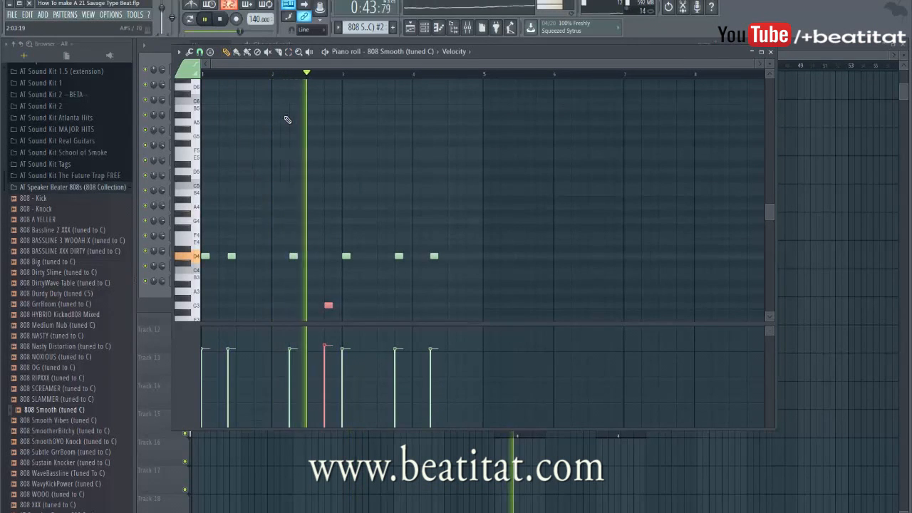
pyautogui.press('Escape')
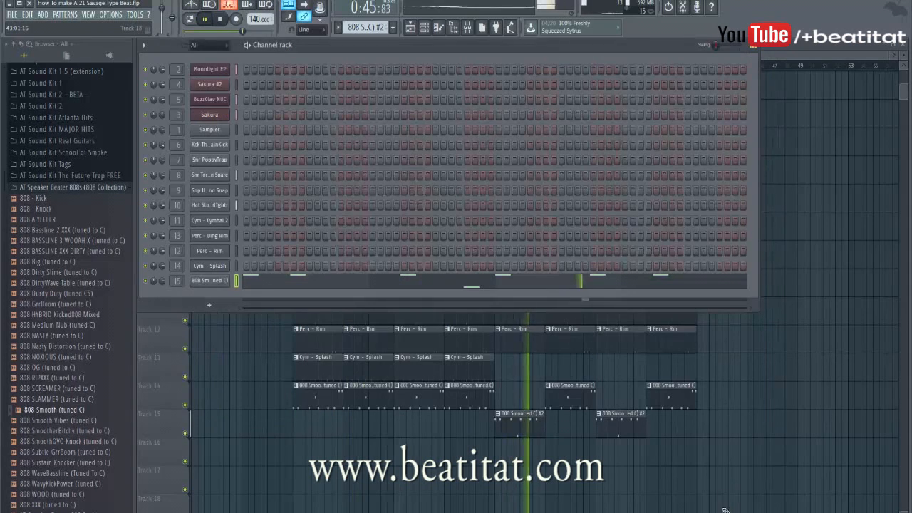
pyautogui.rightClick(718, 474)
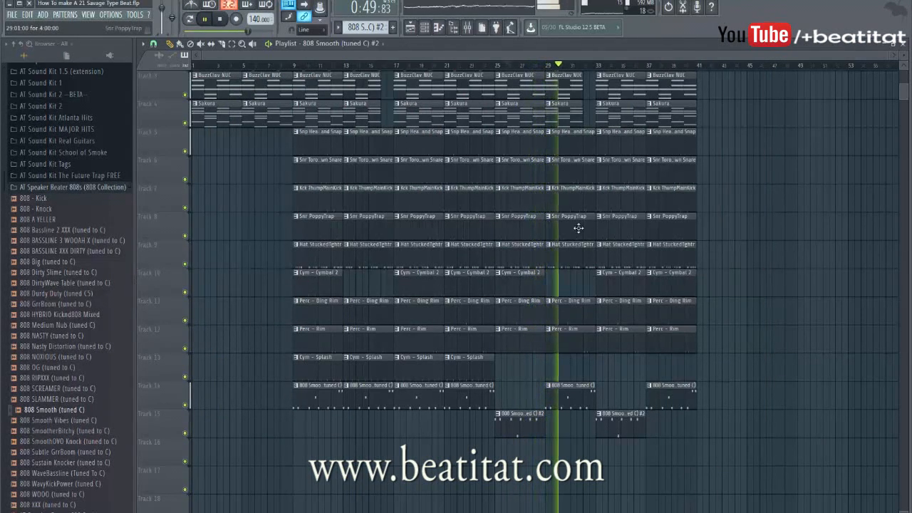
# Step: Delete the Hat StuckedTghtr clips at bars 25 and 29, and play the section from bar 25
pyautogui.rightClick(540, 259)
pyautogui.rightClick(560, 261)
pyautogui.press('space')
pyautogui.press('space')
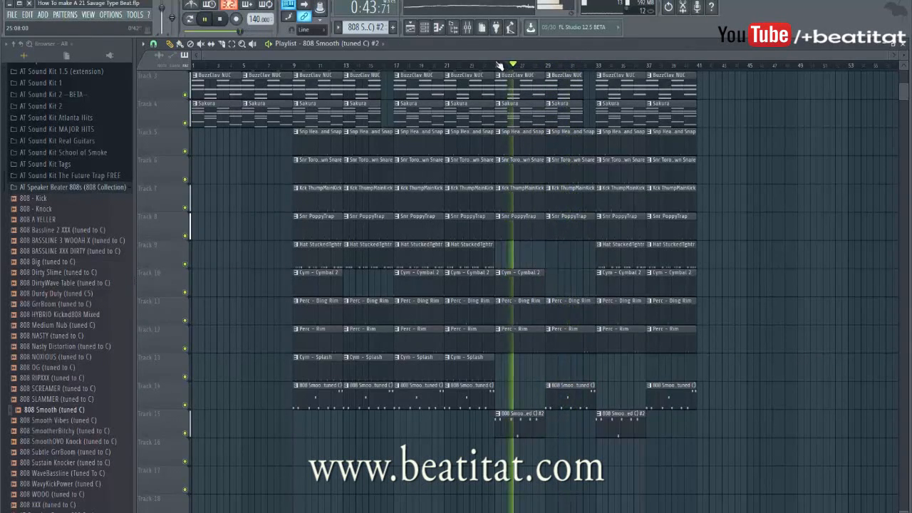
# Step: Duplicate the clips of bars 33 to 40 on all tracks so the section repeats from bar 41
pyautogui.scroll(2, 492, 175)
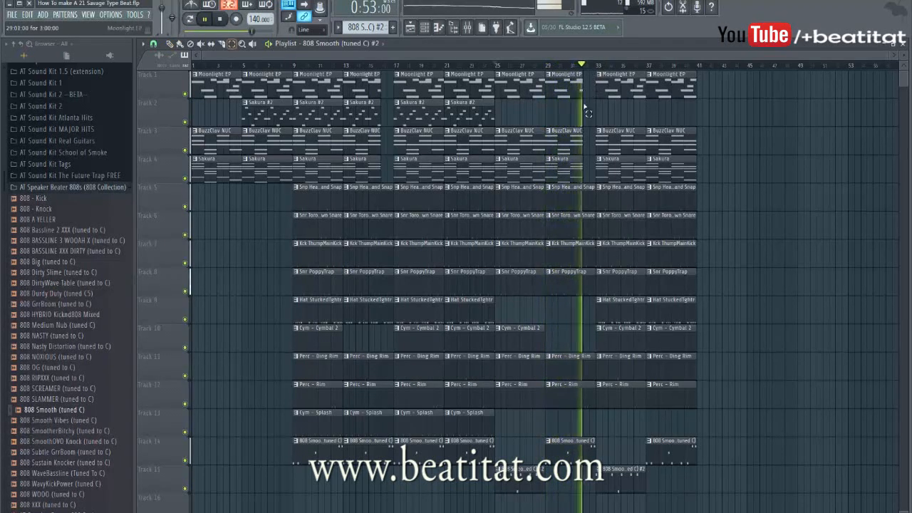
pyautogui.moveTo(613, 91); pyautogui.dragTo(704, 469)
pyautogui.hotkey('ctrl', 'b')
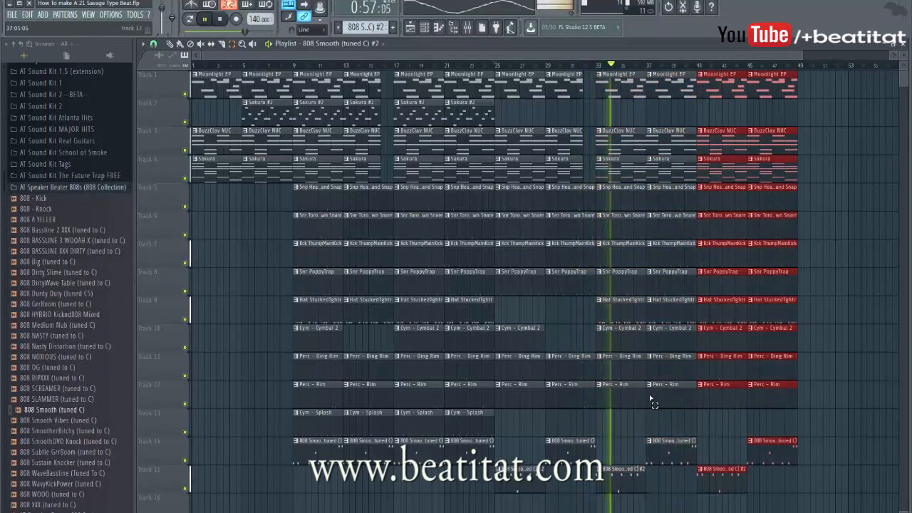
pyautogui.click(642, 422)
pyautogui.scroll(-2, 640, 420)
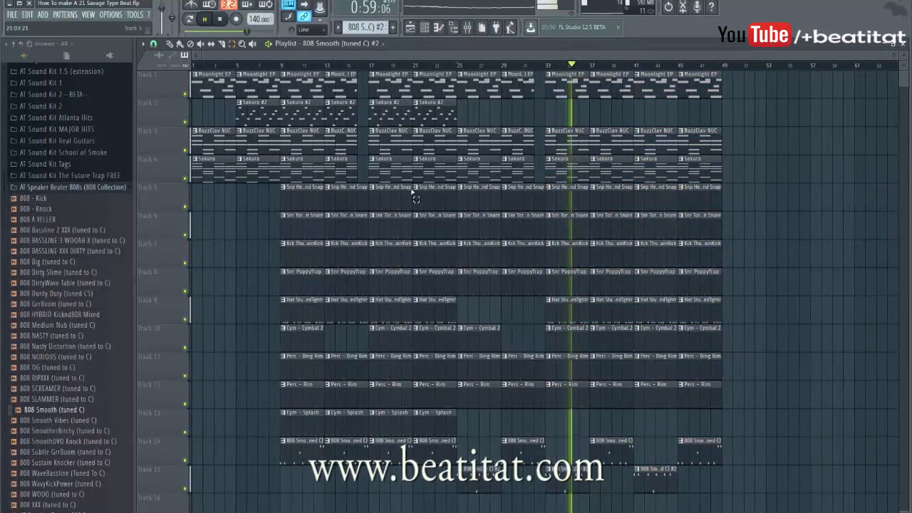
# Step: Place two Sakura #2 clips on Track 2 at bars 49 and 53, and stop playback
pyautogui.moveTo(269, 114); pyautogui.dragTo(762, 122)
pyautogui.click(779, 110)
pyautogui.press('space')
# Step: Delete all hand snap clips on Track 5 from bar 25 to 48 and restart playback
pyautogui.rightClick(492, 197)
pyautogui.rightClick(526, 199)
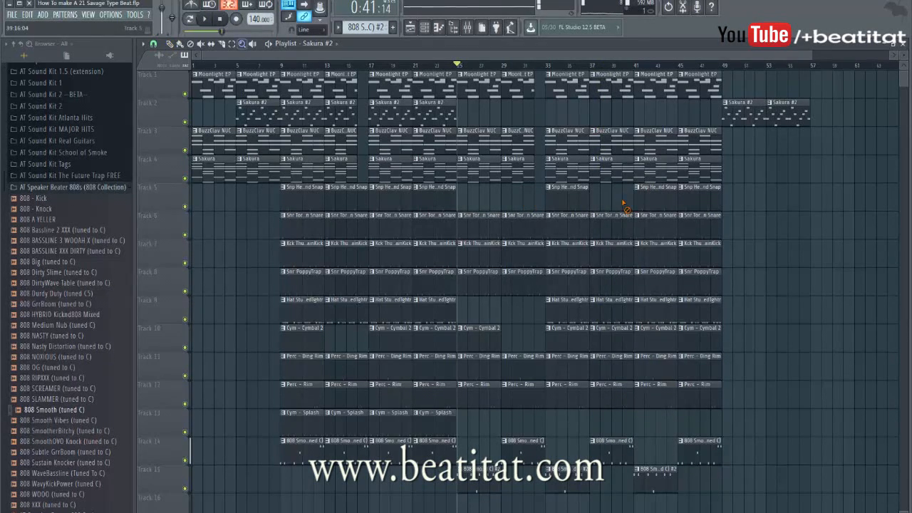
pyautogui.rightClick(568, 193)
pyautogui.rightClick(655, 193)
pyautogui.rightClick(680, 190)
pyautogui.press('space')
# Step: Copy only the drum, percussion and 808 clips of bars 41 to 48 to bar 49, without the melody clips
pyautogui.scroll(-2, 777, 200)
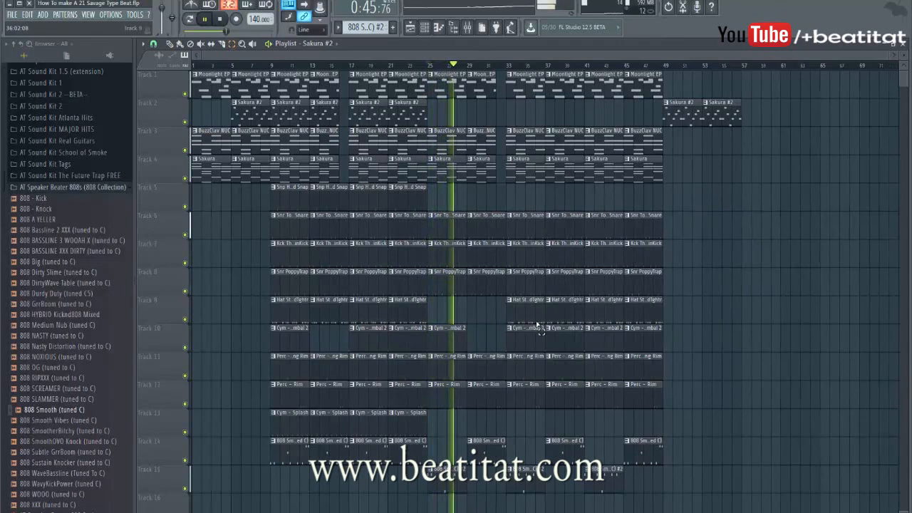
pyautogui.moveTo(611, 71); pyautogui.dragTo(648, 472)
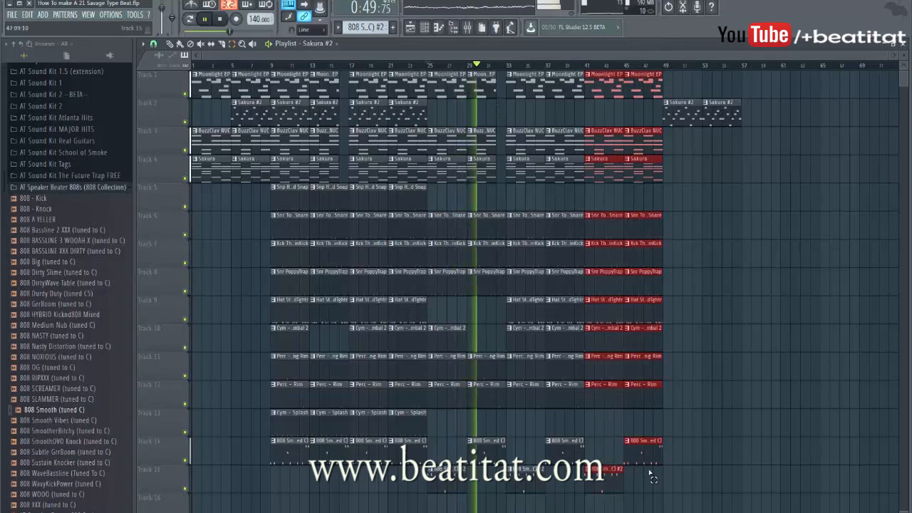
pyautogui.moveTo(603, 174); pyautogui.dragTo(645, 54)
pyautogui.moveTo(607, 235); pyautogui.dragTo(689, 231)
pyautogui.click(686, 175)
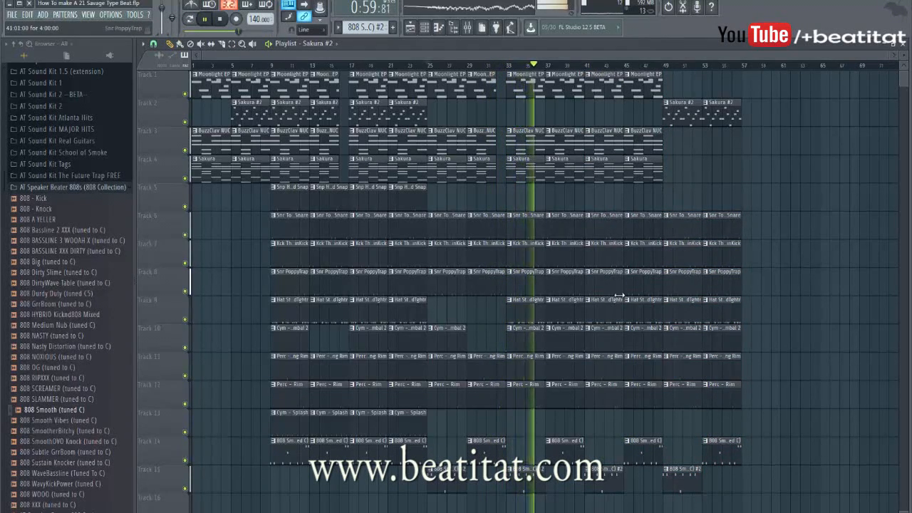
# Step: Delete the Hat StuckedTghtr clip at bar 41 and copy all clips of bars 9 to 24 to bar 57
pyautogui.rightClick(605, 321)
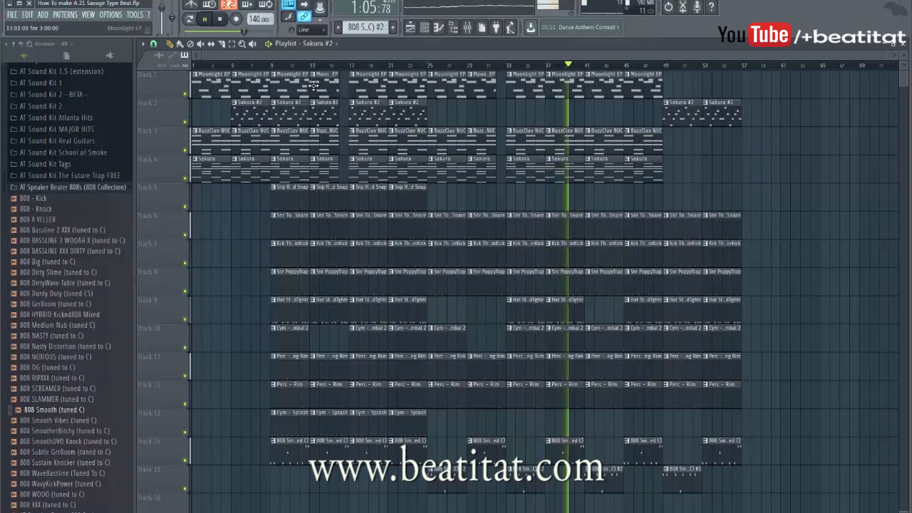
pyautogui.moveTo(280, 85); pyautogui.dragTo(424, 456)
pyautogui.moveTo(296, 395); pyautogui.dragTo(770, 393)
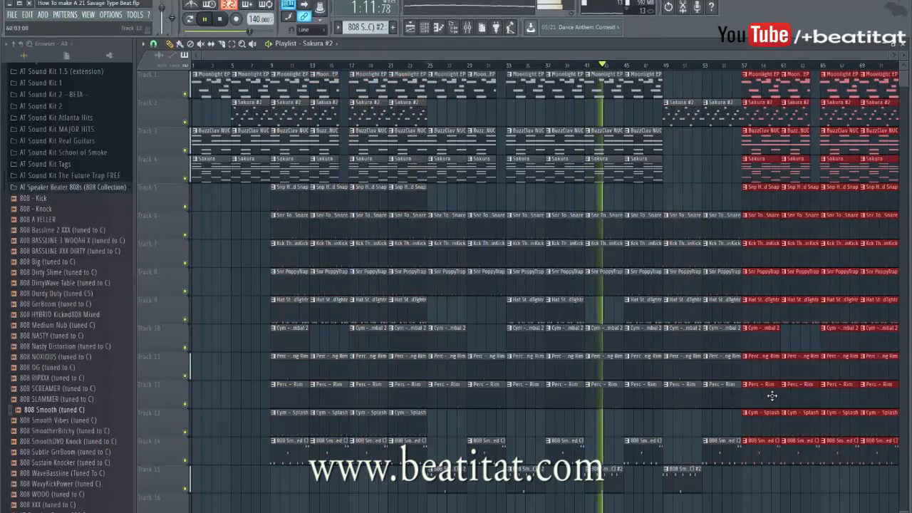
pyautogui.click(699, 195)
# Step: Delete the Perc - Rim, Perc - Ding Rim, Cym - Cymbal 2 and Hat StuckedTghtr clips at bars 49 and 53
pyautogui.scroll(-1, 684, 173)
pyautogui.scroll(-1, 684, 174)
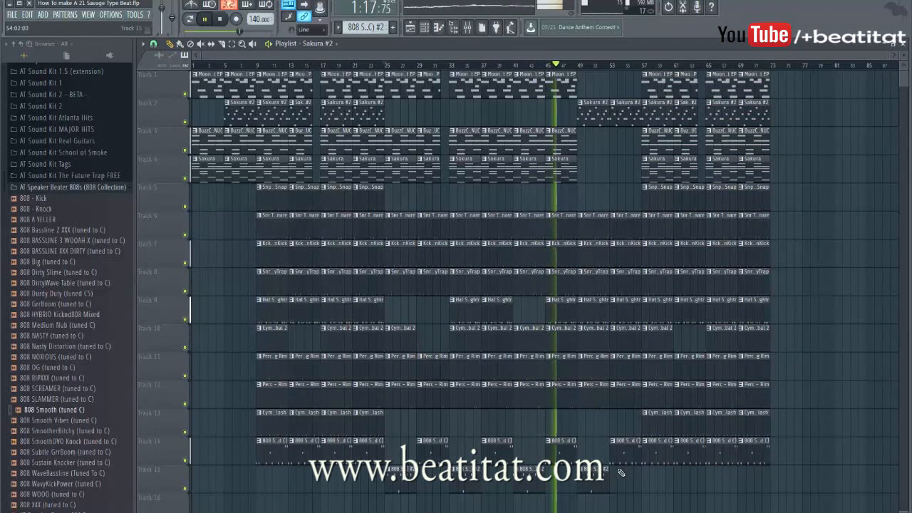
pyautogui.rightClick(600, 407)
pyautogui.rightClick(619, 392)
pyautogui.rightClick(621, 375)
pyautogui.rightClick(603, 369)
pyautogui.rightClick(604, 345)
pyautogui.rightClick(615, 342)
pyautogui.rightClick(620, 319)
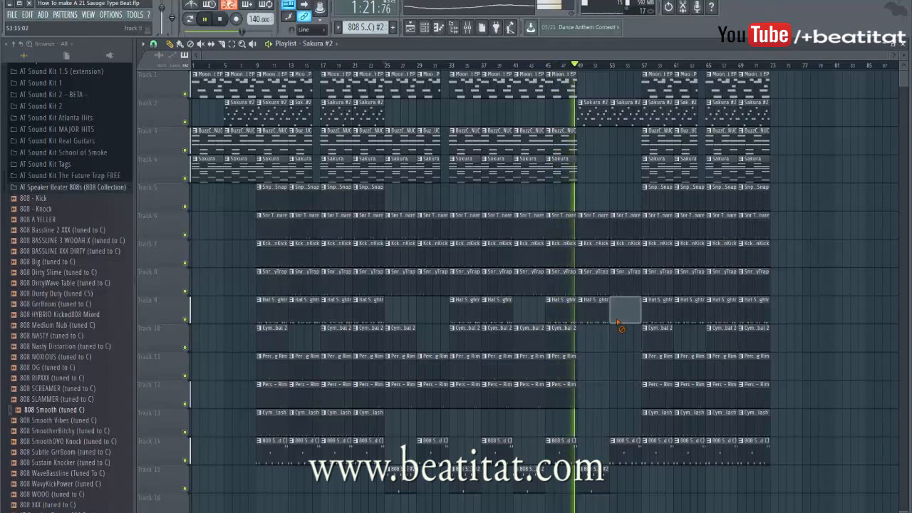
pyautogui.rightClick(603, 300)
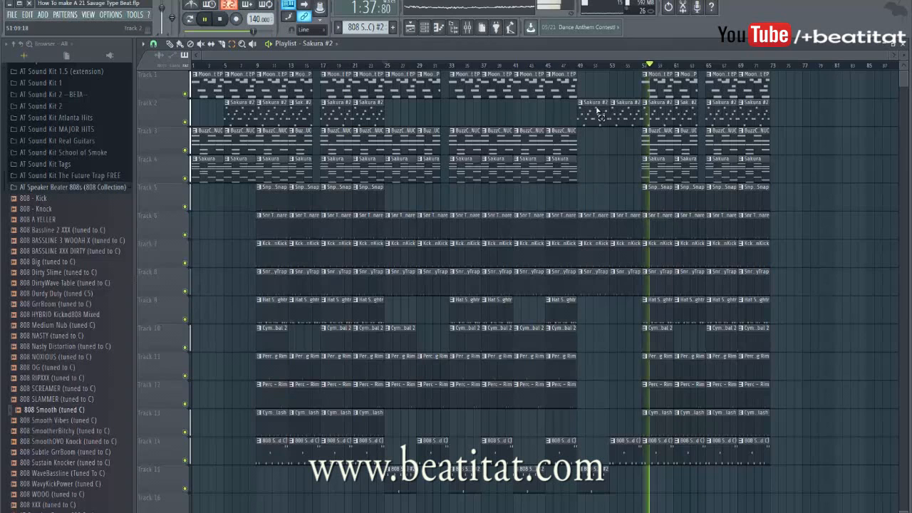
# Step: Move the Sakura #2 clip from bar 49 to bar 45 and delete the Moonlight EP, BuzzClav and Sakura clips at bar 45
pyautogui.moveTo(592, 110); pyautogui.dragTo(609, 118)
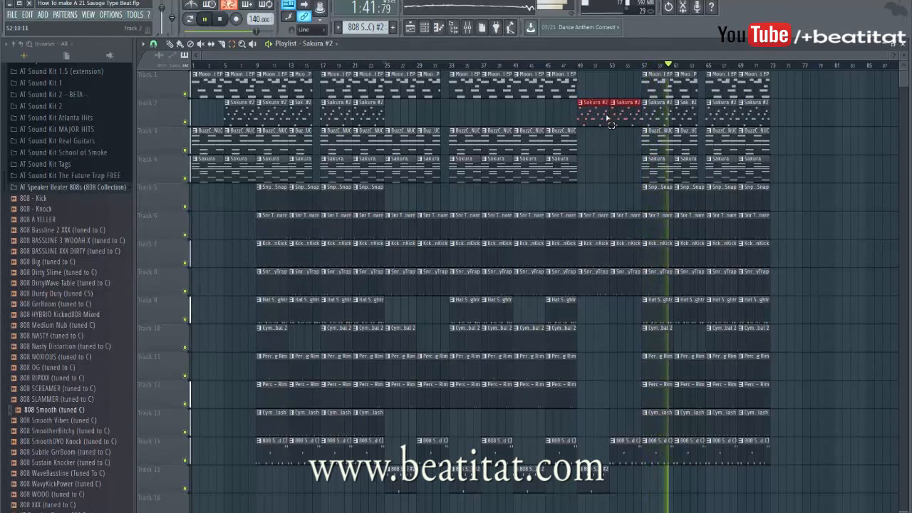
pyautogui.keyDown('ctrl'); pyautogui.click(591, 113); pyautogui.keyUp('ctrl')
pyautogui.moveTo(592, 114); pyautogui.dragTo(561, 118)
pyautogui.rightClick(560, 82)
pyautogui.rightClick(560, 137)
pyautogui.rightClick(562, 165)
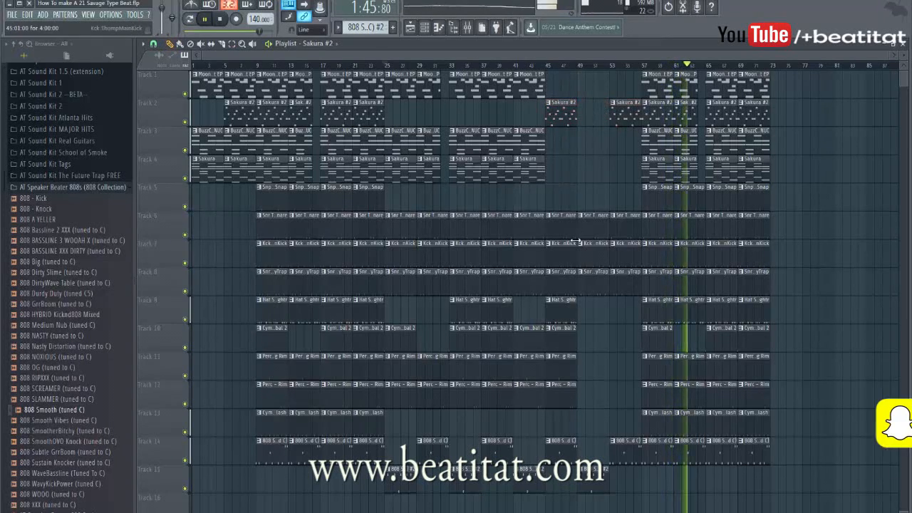
# Step: Delete the remaining clips of bars 49 to 56, stop playback and move the section at bar 57 to bar 49
pyautogui.moveTo(593, 491); pyautogui.dragTo(770, 458)
pyautogui.press('Delete')
pyautogui.press('space')
pyautogui.moveTo(647, 316); pyautogui.dragTo(597, 315)
# Step: Add a time marker at bar 49 and name it CHORUS 3
pyautogui.click(581, 67)
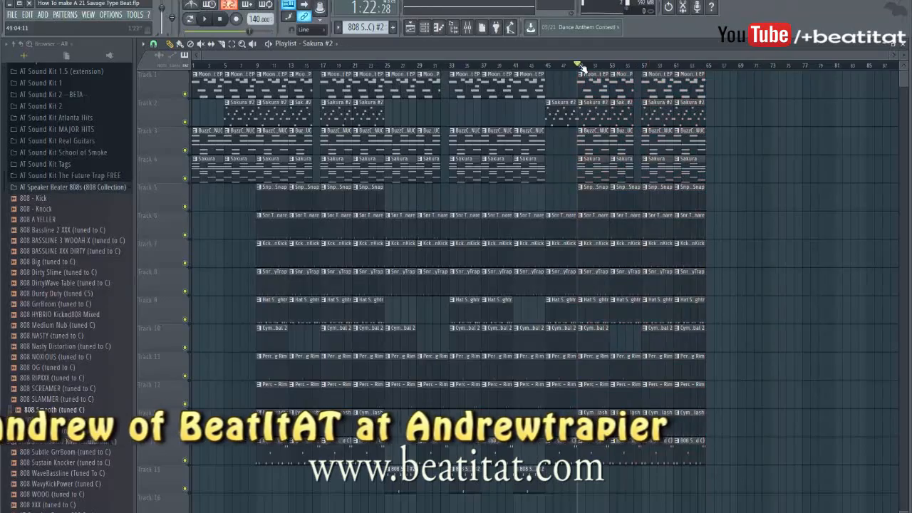
pyautogui.scroll(2, 581, 67)
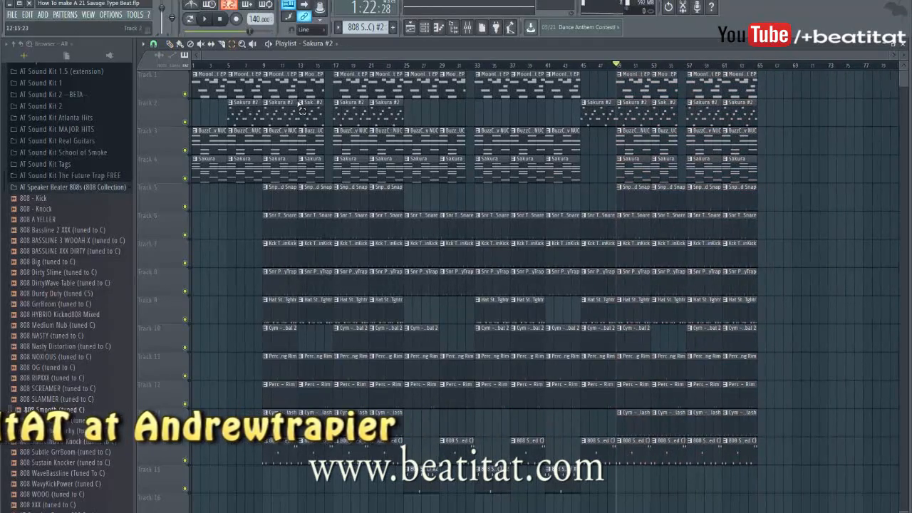
pyautogui.hotkey('ctrl', 'a')
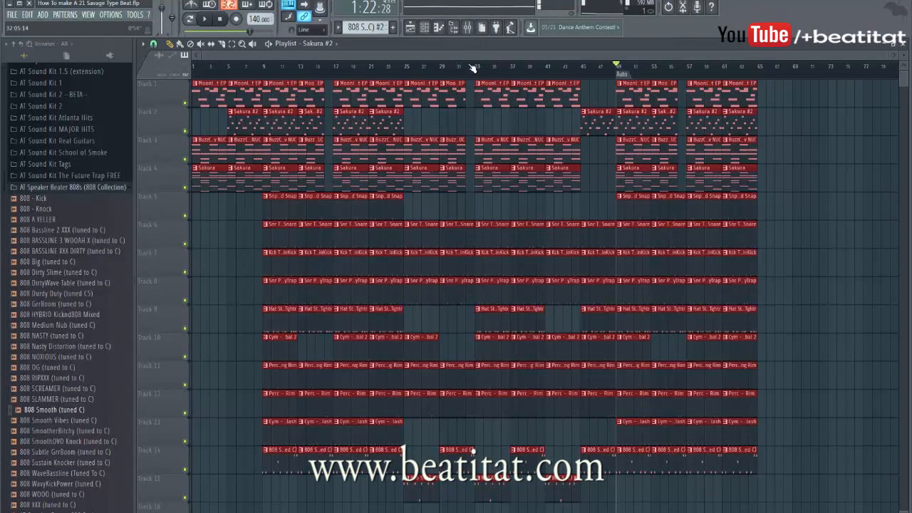
pyautogui.rightClick(619, 77)
pyautogui.click(649, 118)
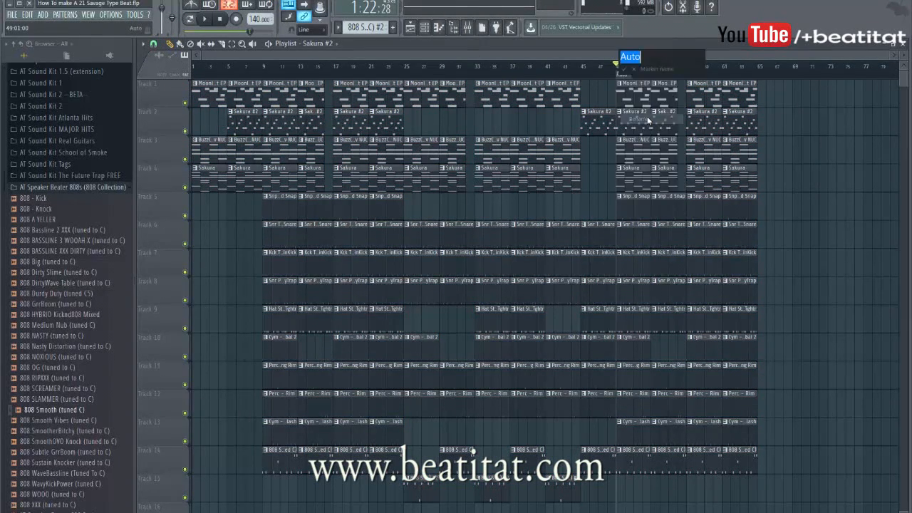
pyautogui.write('CHORUS 3')
pyautogui.press('Return')
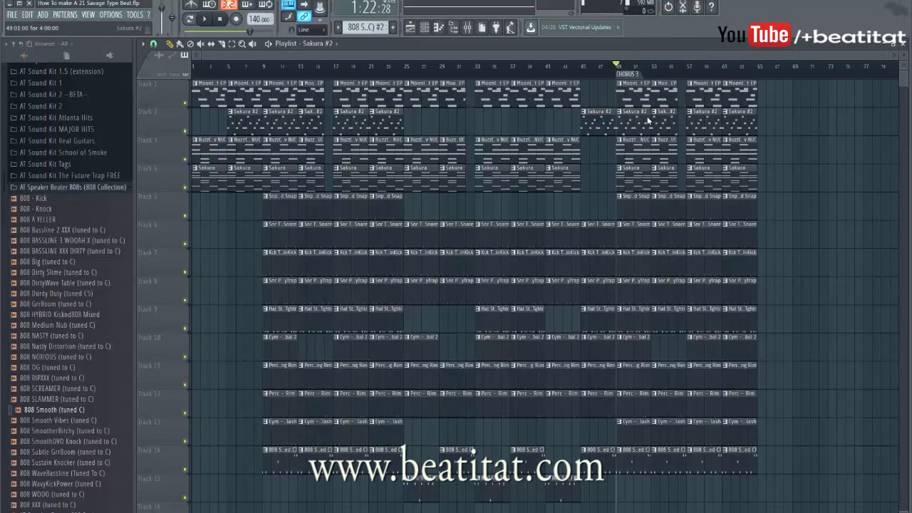
# Step: Rename the marker at bar 49 to CHORUS 2
pyautogui.rightClick(624, 73)
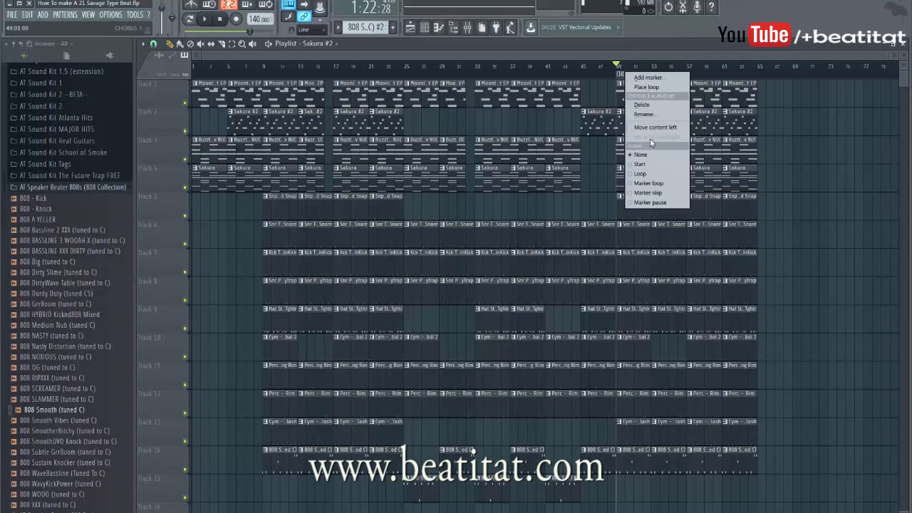
pyautogui.click(645, 115)
pyautogui.press('End')
pyautogui.write('2')
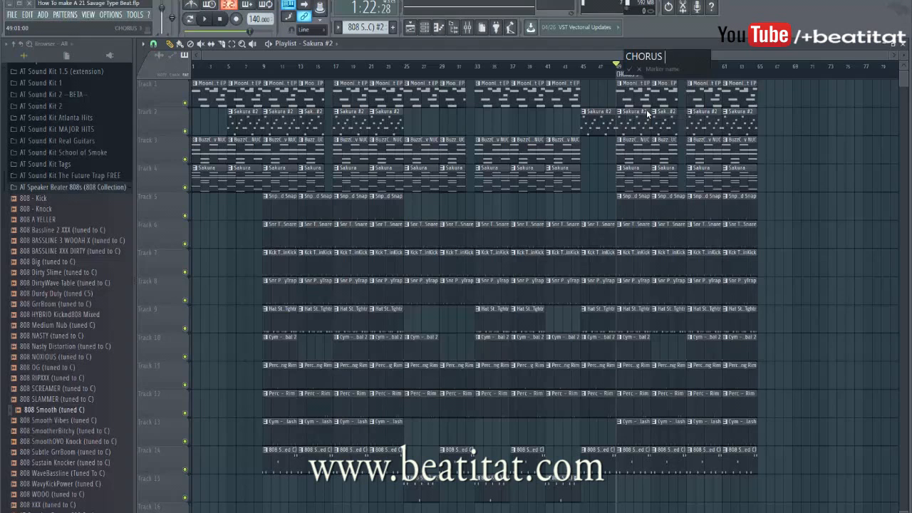
pyautogui.press('Return')
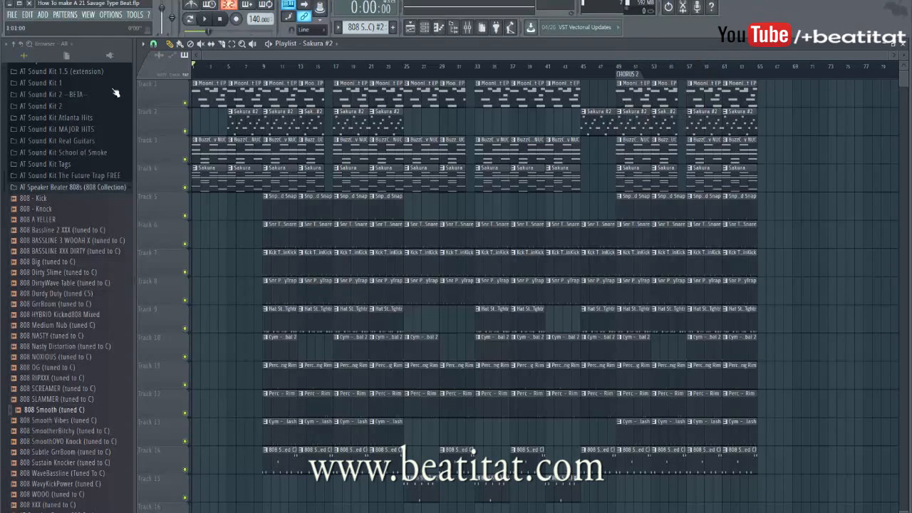
# Step: Add time markers named INTRO at bar 1, CHORUS1 at bar 9 and Verse at bar 25
pyautogui.click(203, 81)
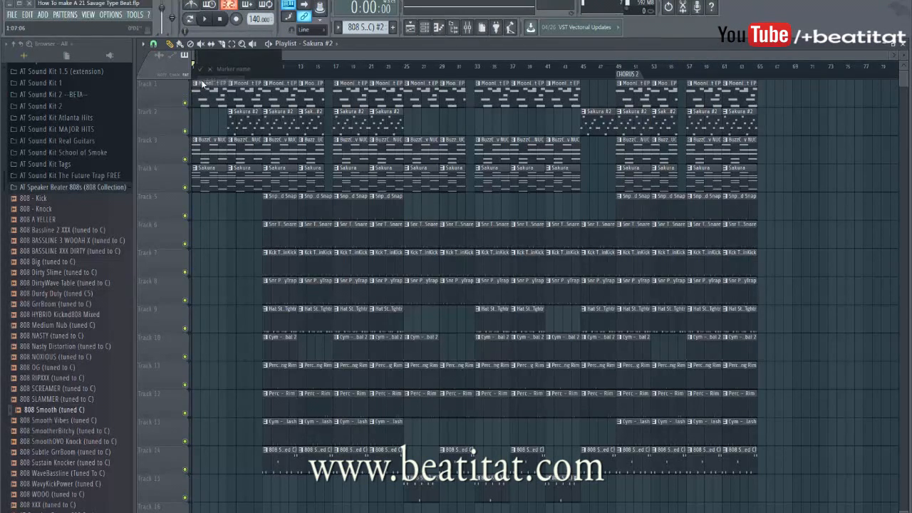
pyautogui.write('INTRO')
pyautogui.press('Return')
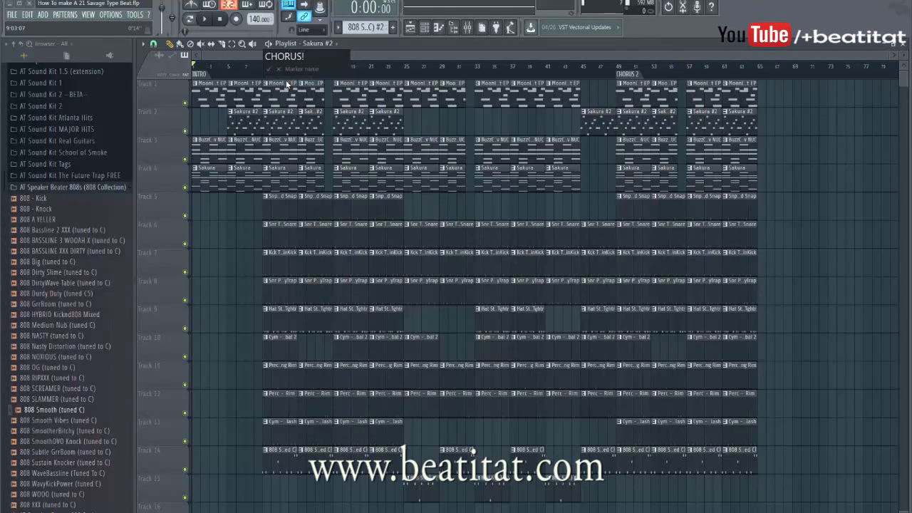
pyautogui.press('Return')
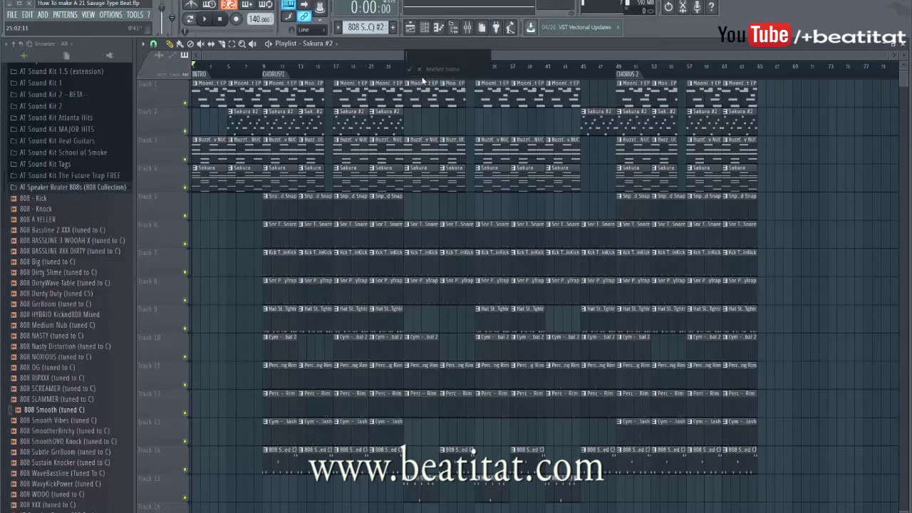
pyautogui.write('Verse')
pyautogui.press('Return')
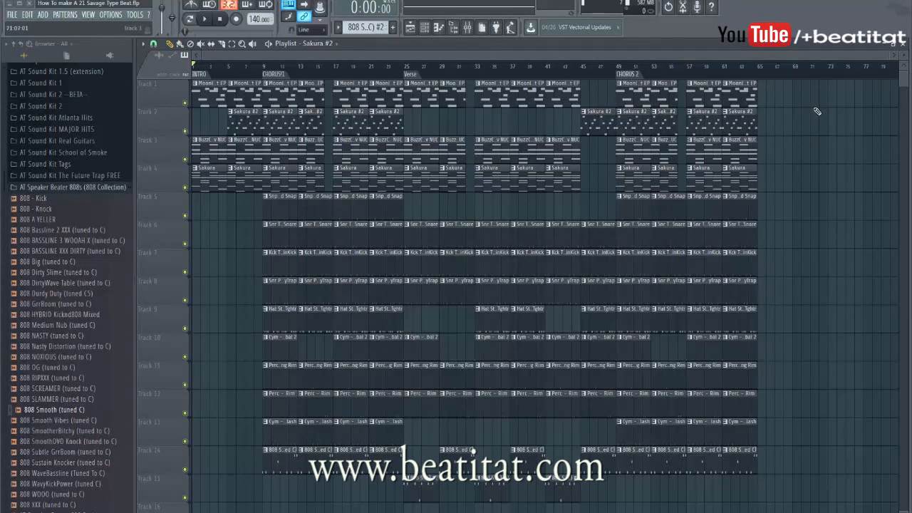
# Step: Hide the browser, look at the Master track in the mixer and close the mixer
pyautogui.moveTo(904, 55); pyautogui.dragTo(904, 69)
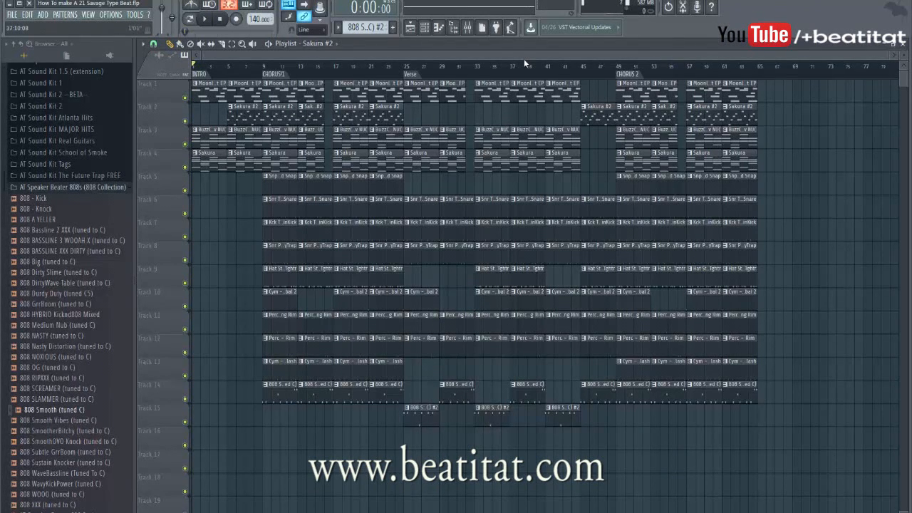
pyautogui.click(457, 29)
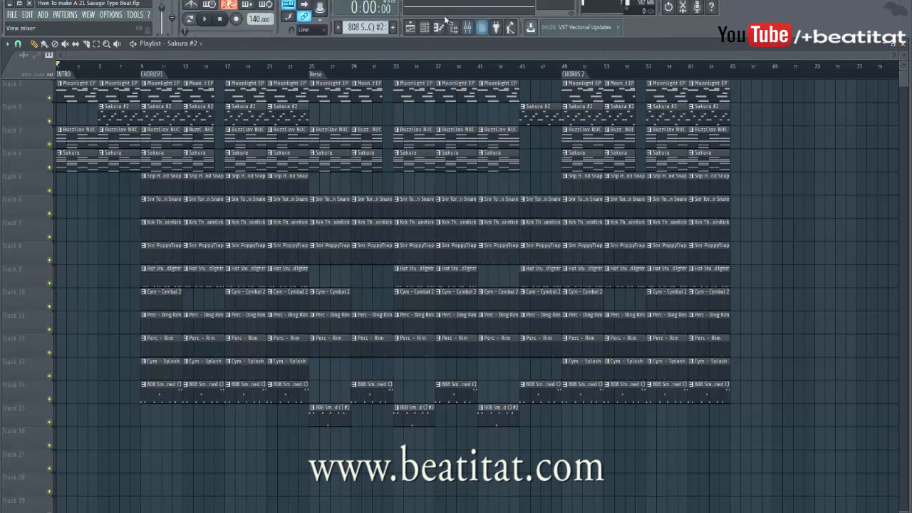
pyautogui.click(468, 27)
pyautogui.click(245, 118)
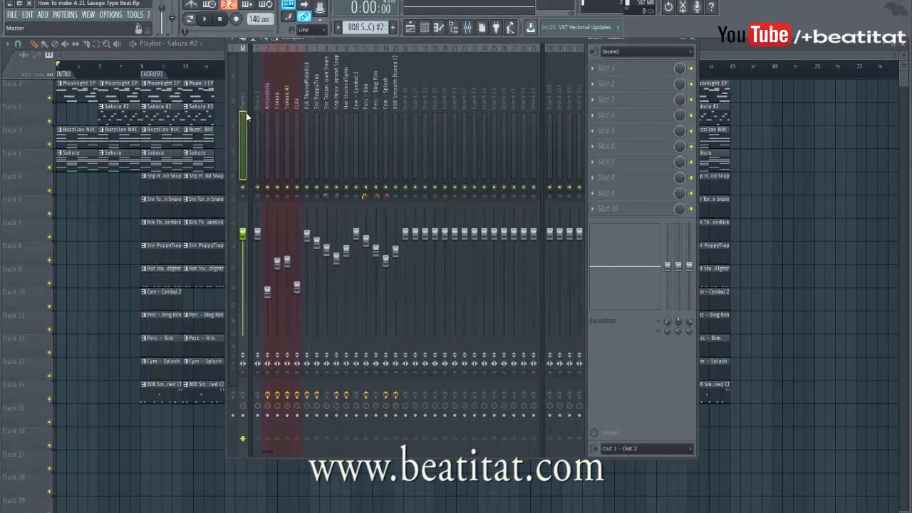
pyautogui.click(694, 40)
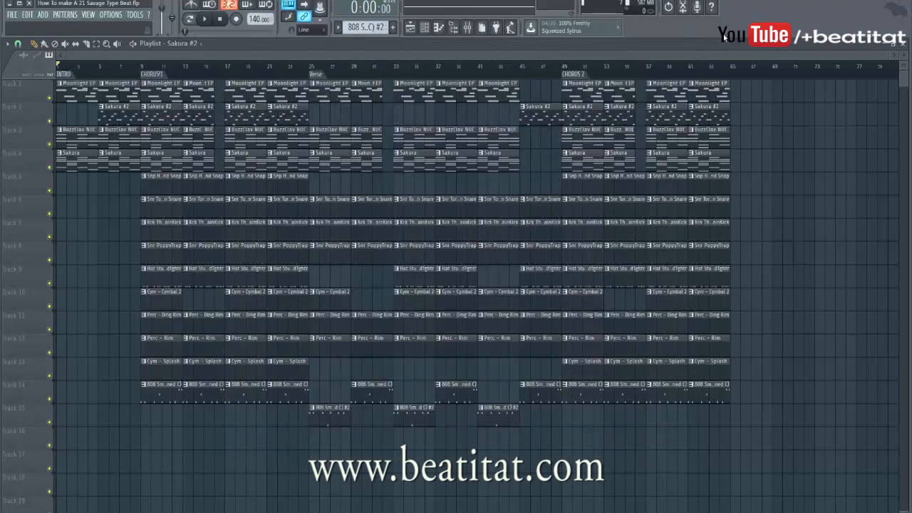
# Step: Close the playlist and check the total working time in the project info, closing the settings again
pyautogui.click(903, 43)
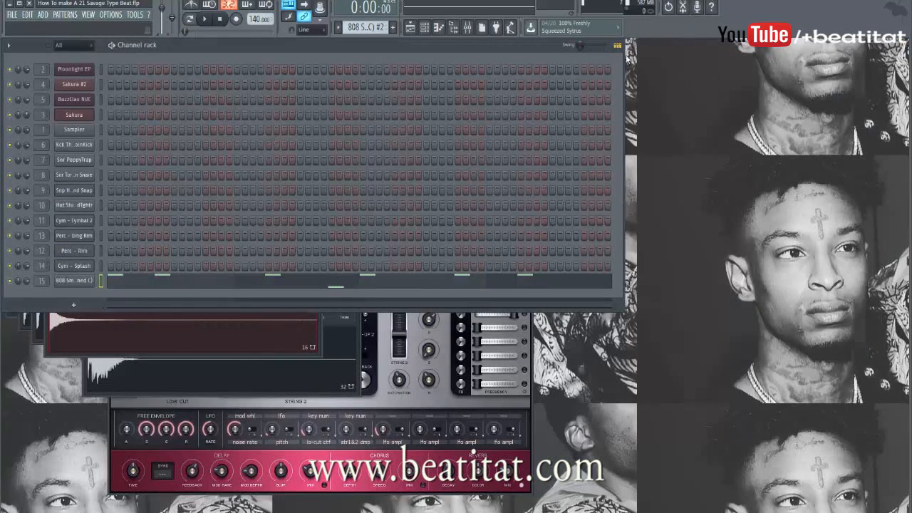
pyautogui.press('F11')
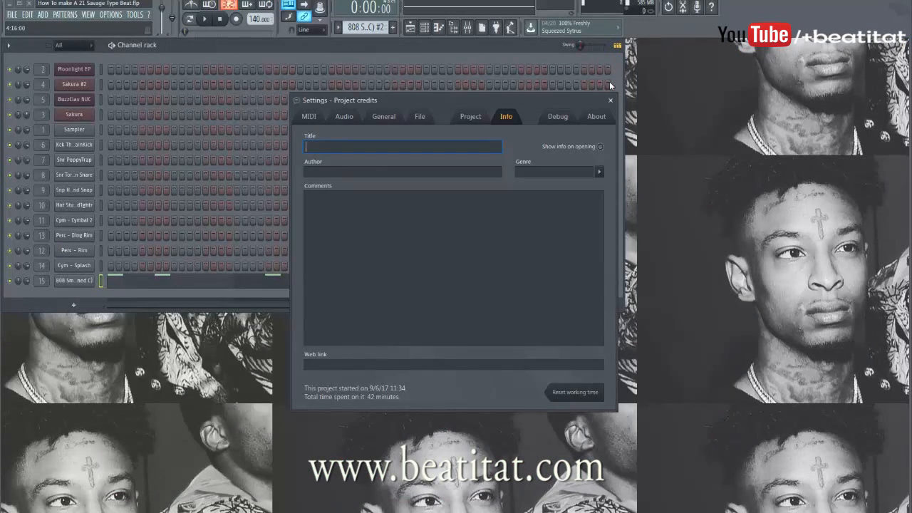
pyautogui.press('F11')
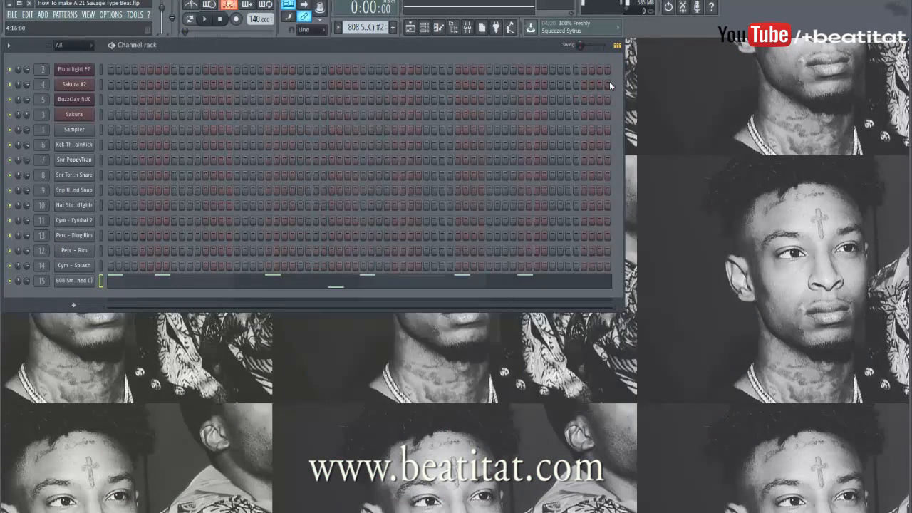
# Step: Hide the channel rack, play the finished beat from the start and stop playback
pyautogui.click(438, 28)
pyautogui.click(207, 20)
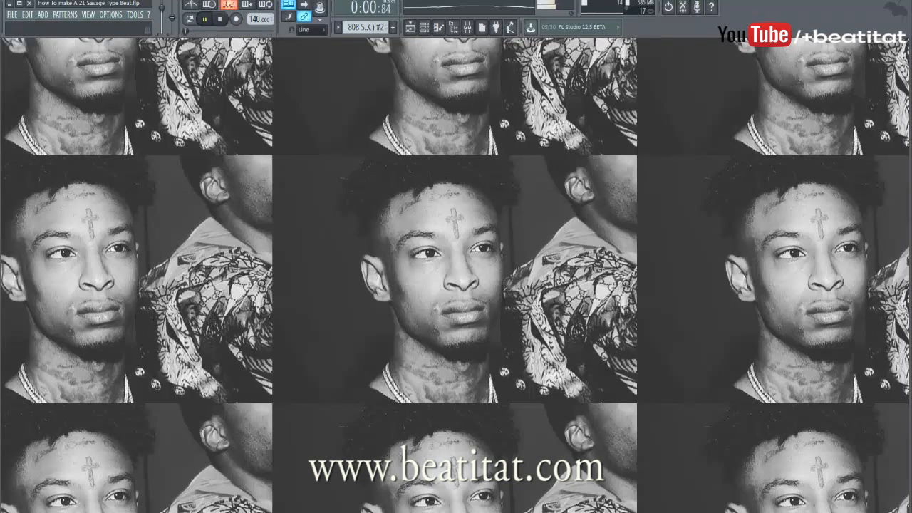
pyautogui.click(220, 20)
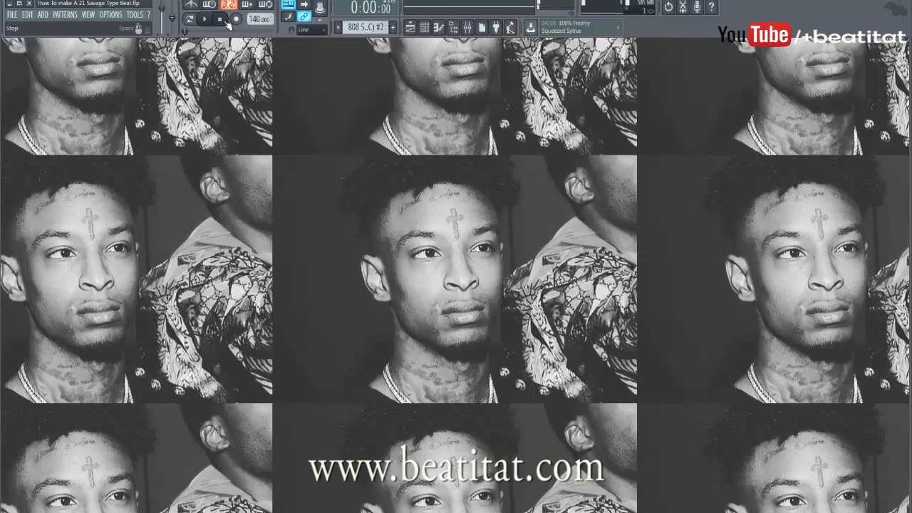